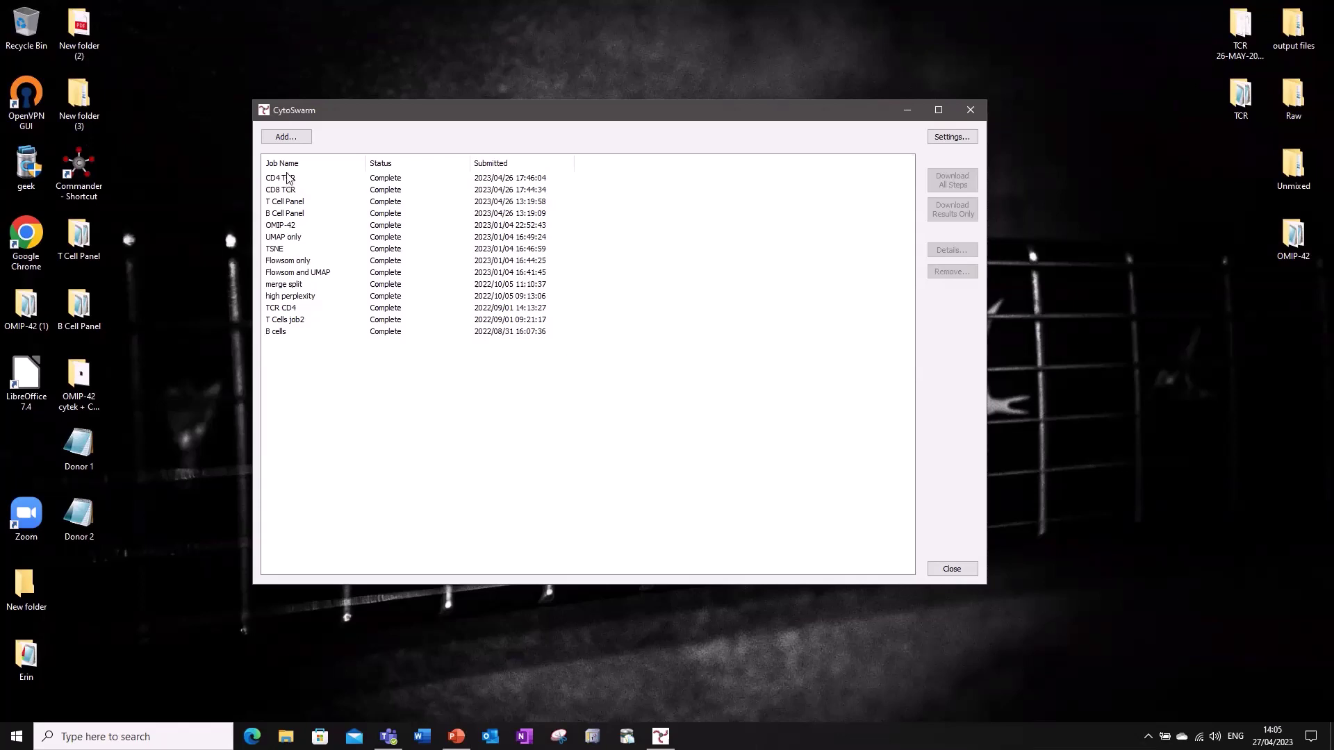
pyautogui.click(303, 138)
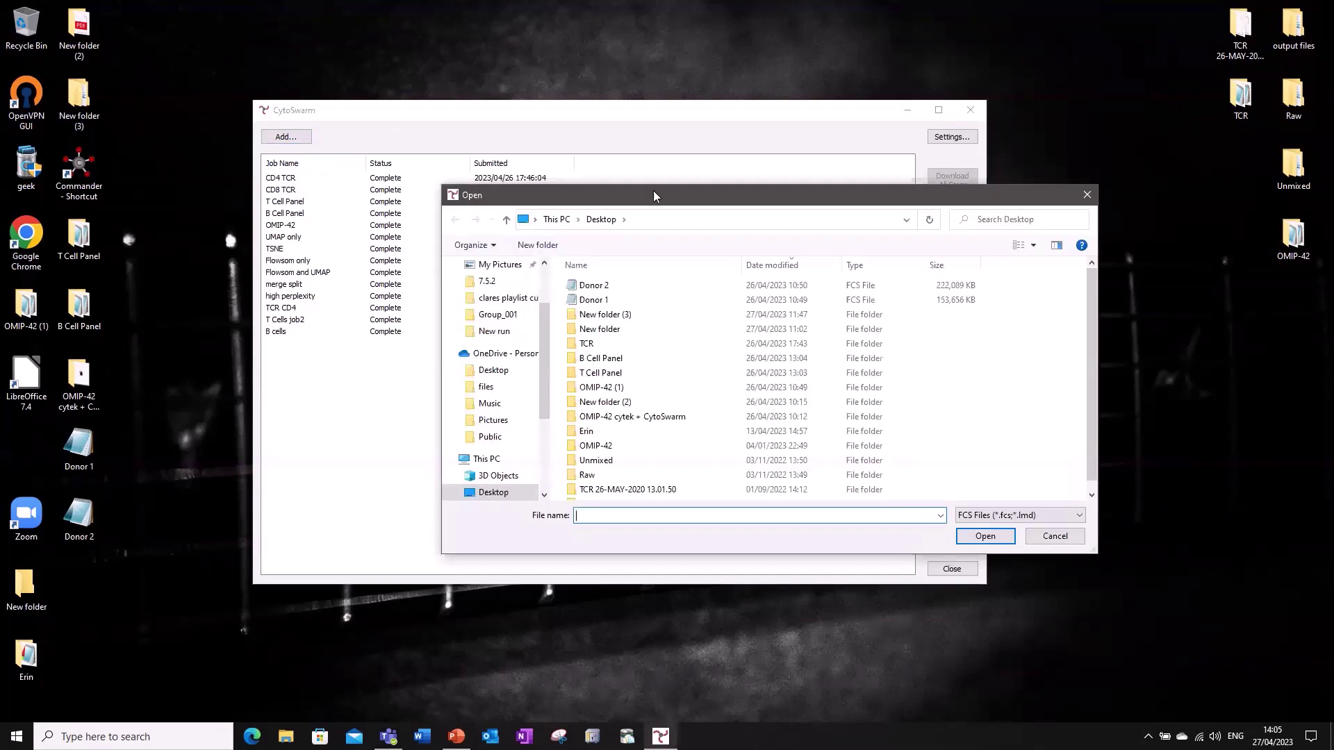
pyautogui.doubleClick(615, 378)
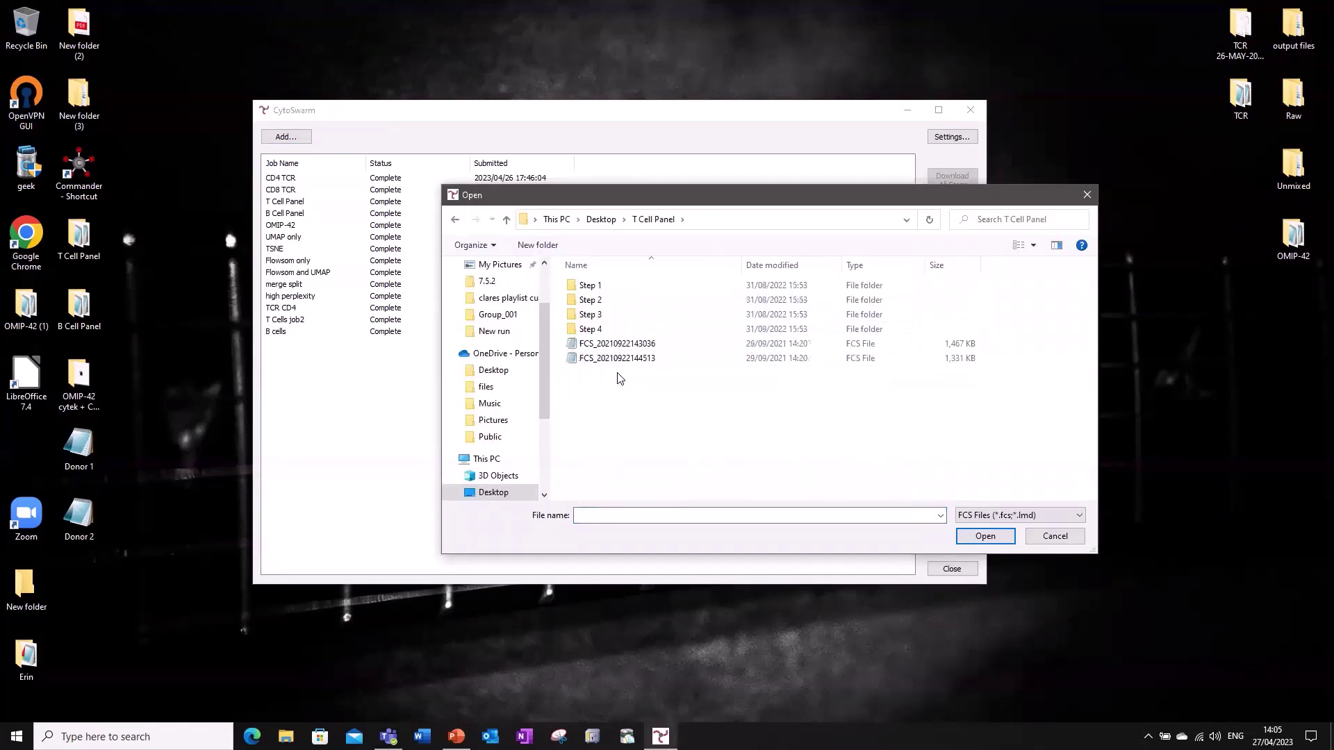
pyautogui.moveTo(631, 382); pyautogui.dragTo(587, 341)
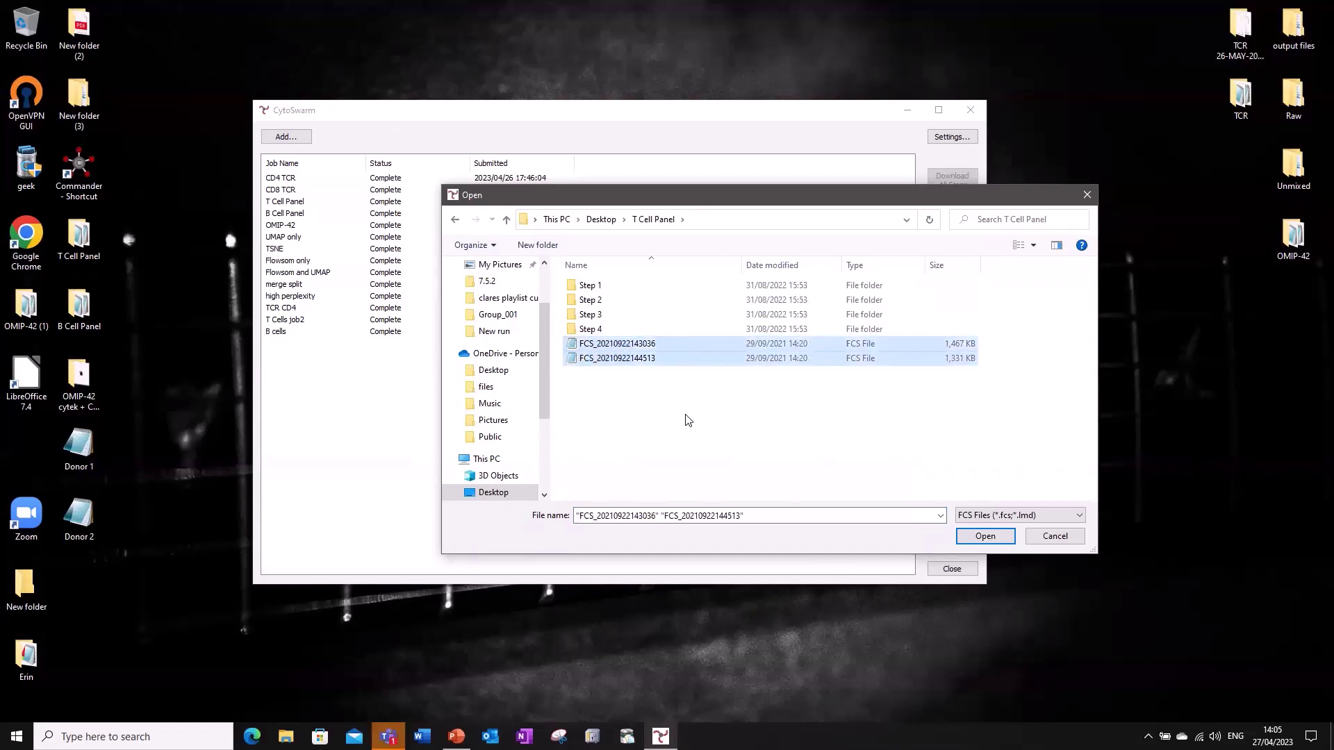
pyautogui.click(991, 537)
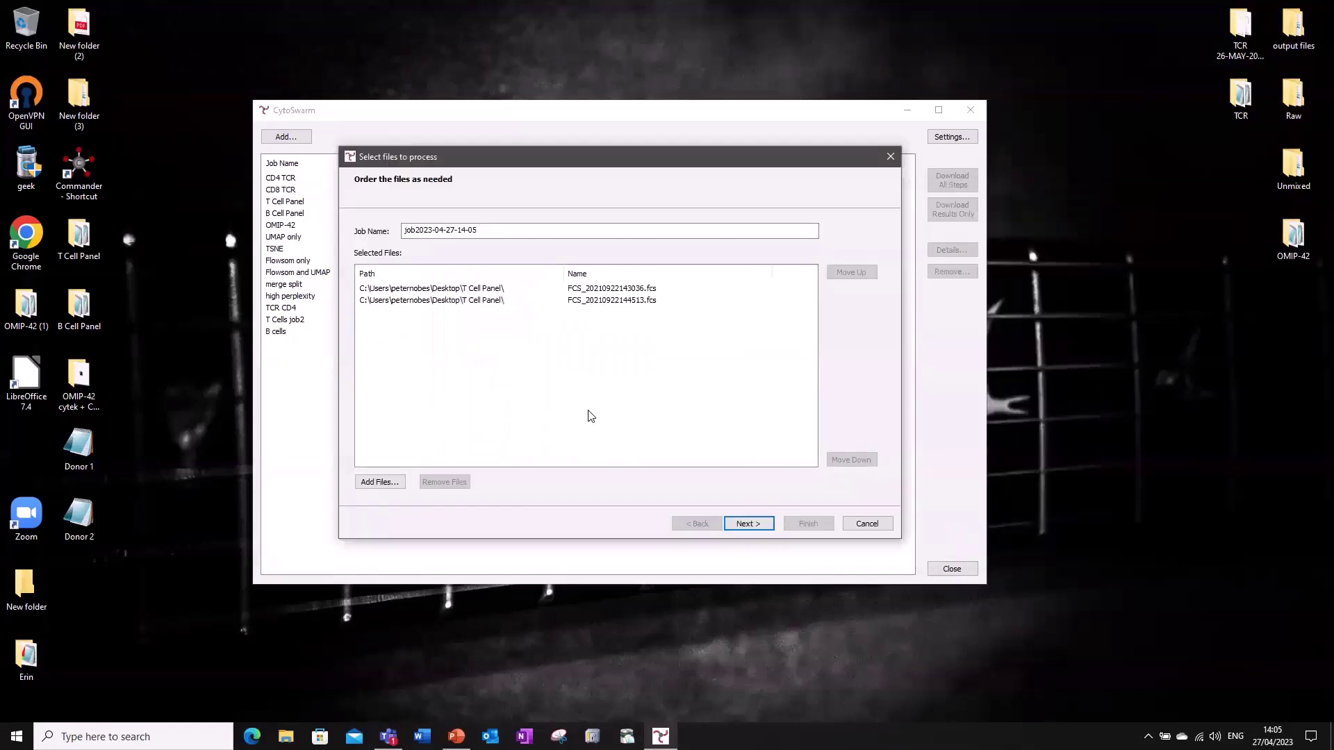
# - Name the job "T cell Panel" and continue to the algorithm selection
pyautogui.click(506, 229)
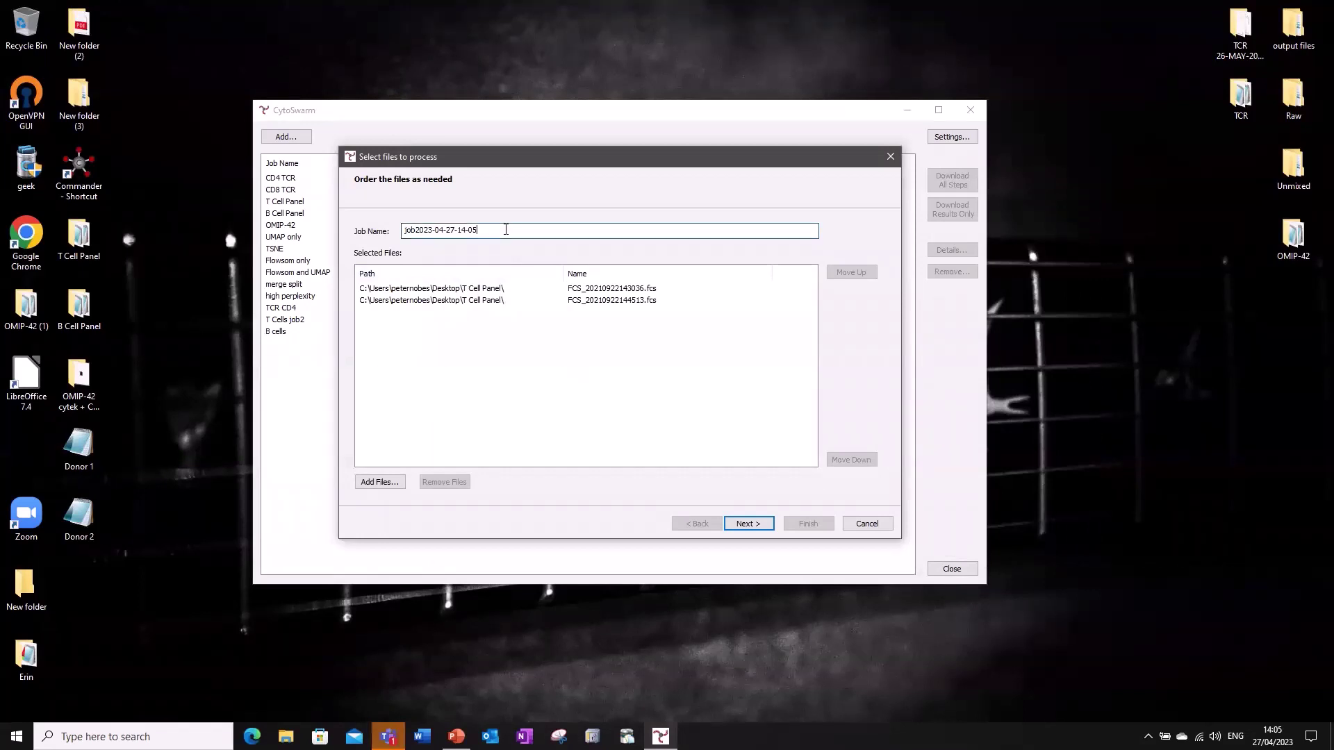
pyautogui.moveTo(506, 230); pyautogui.dragTo(362, 236)
pyautogui.write('T cell Panel')
pyautogui.click(743, 524)
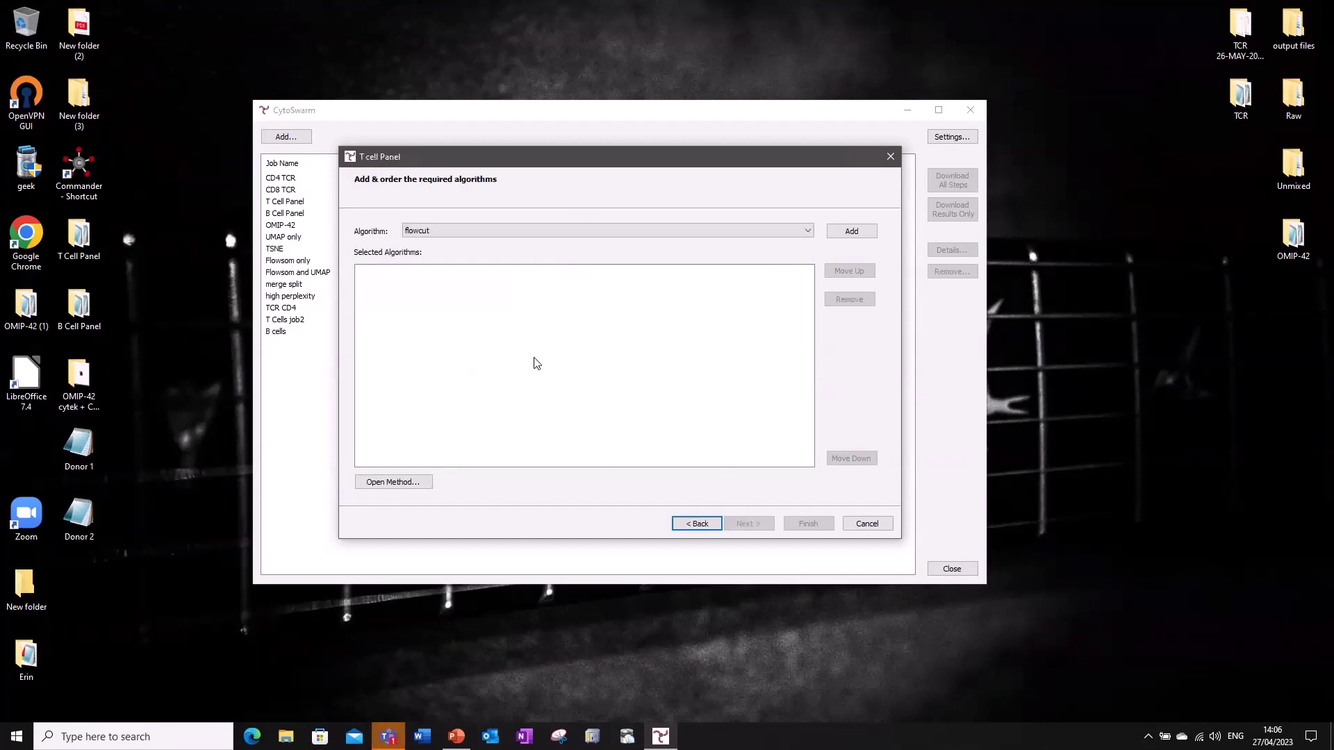
# - Add merge as the first algorithm and flowsom as the second algorithm of the job
pyautogui.click(507, 231)
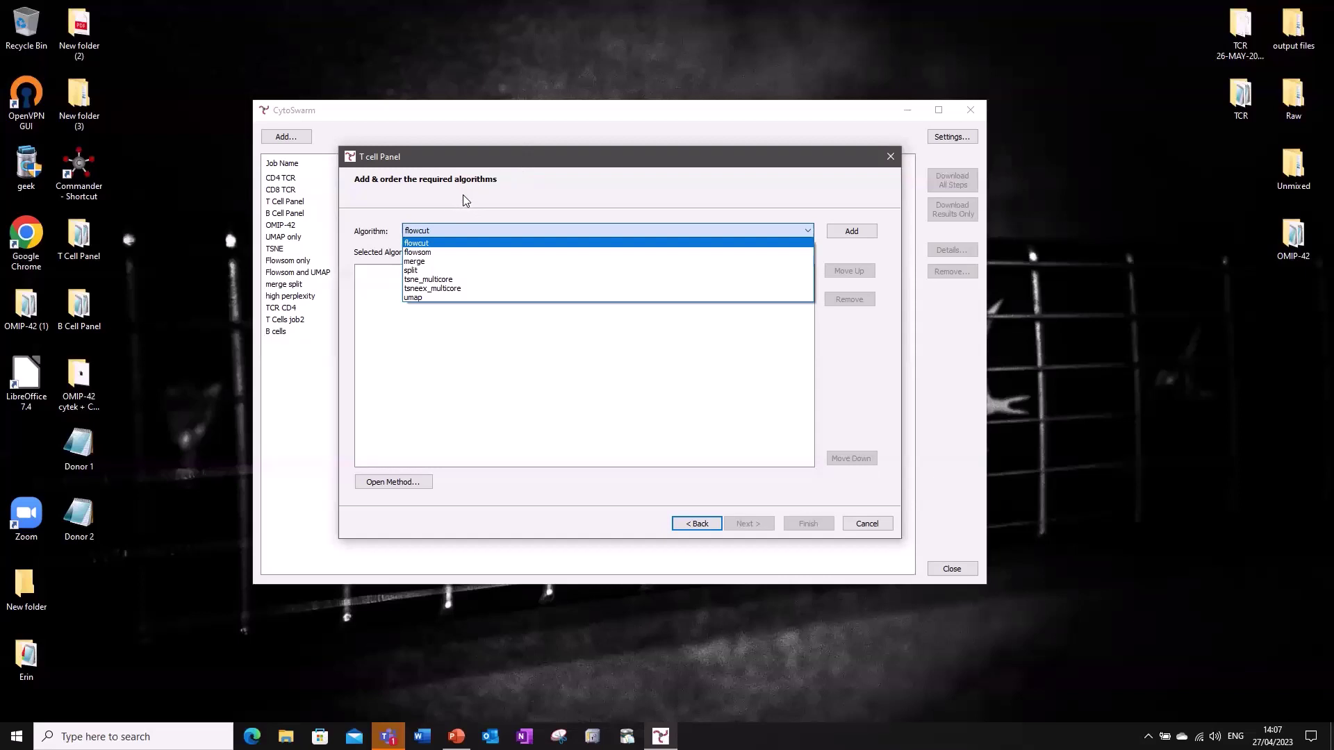
pyautogui.click(418, 262)
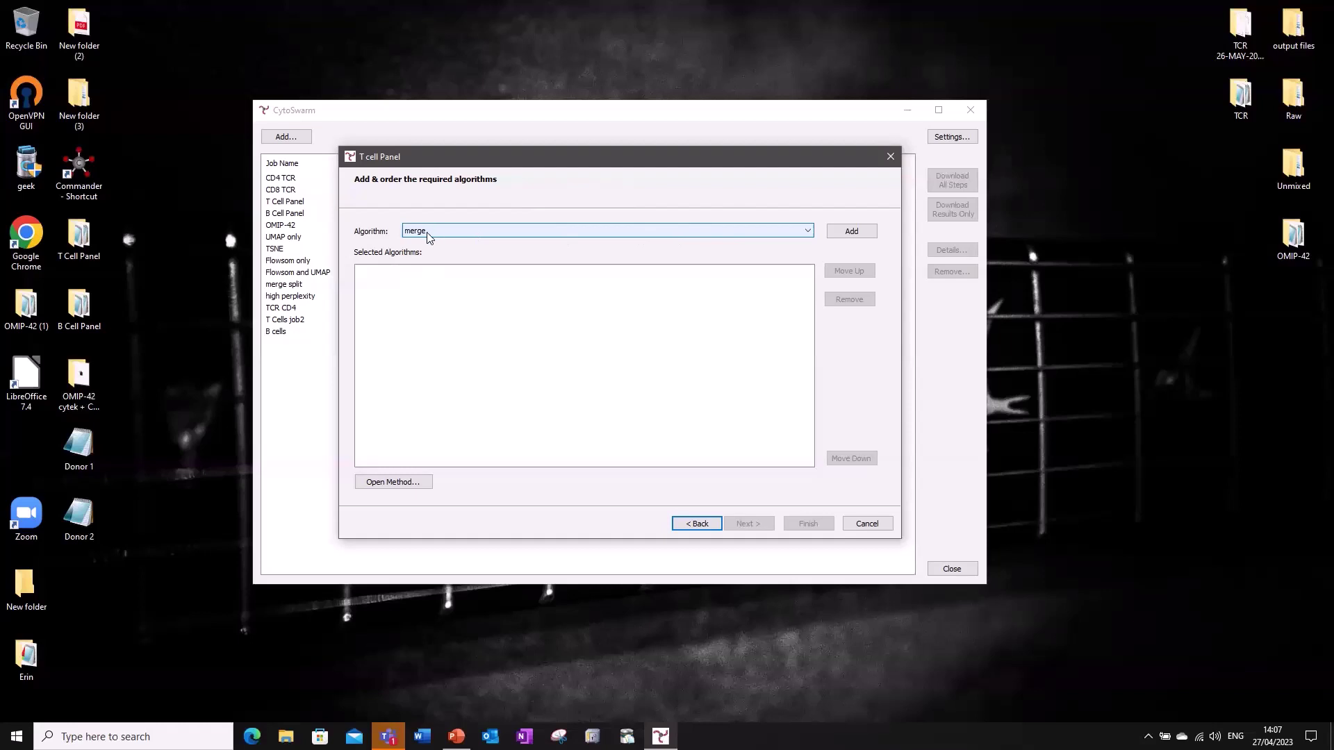
pyautogui.click(849, 232)
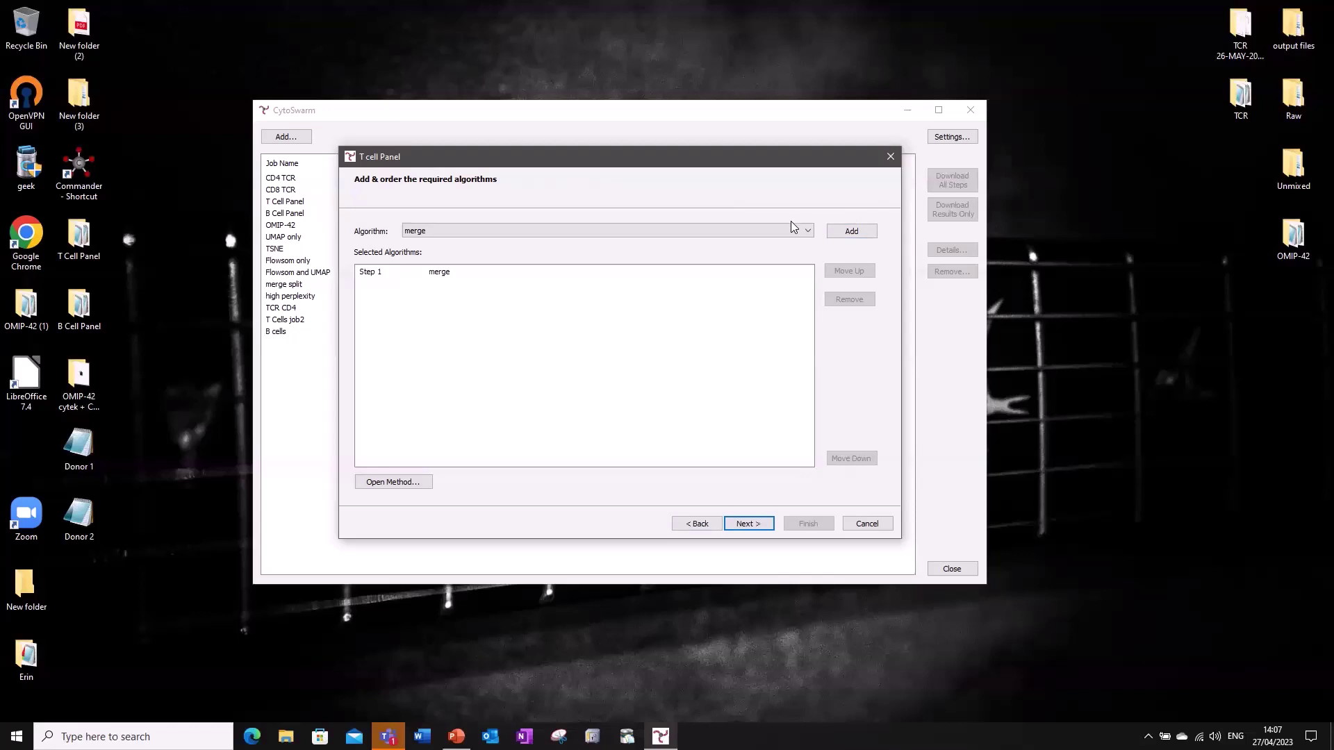
pyautogui.click(541, 236)
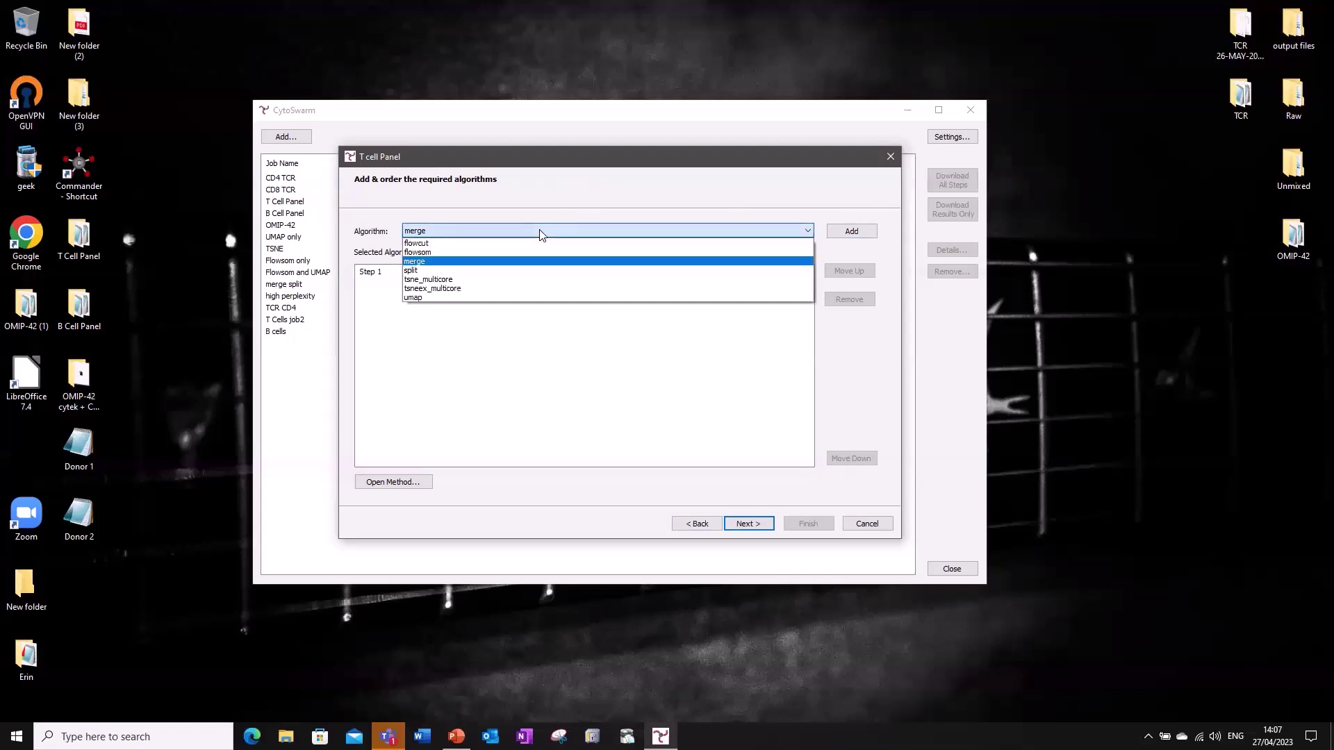
pyautogui.click(438, 253)
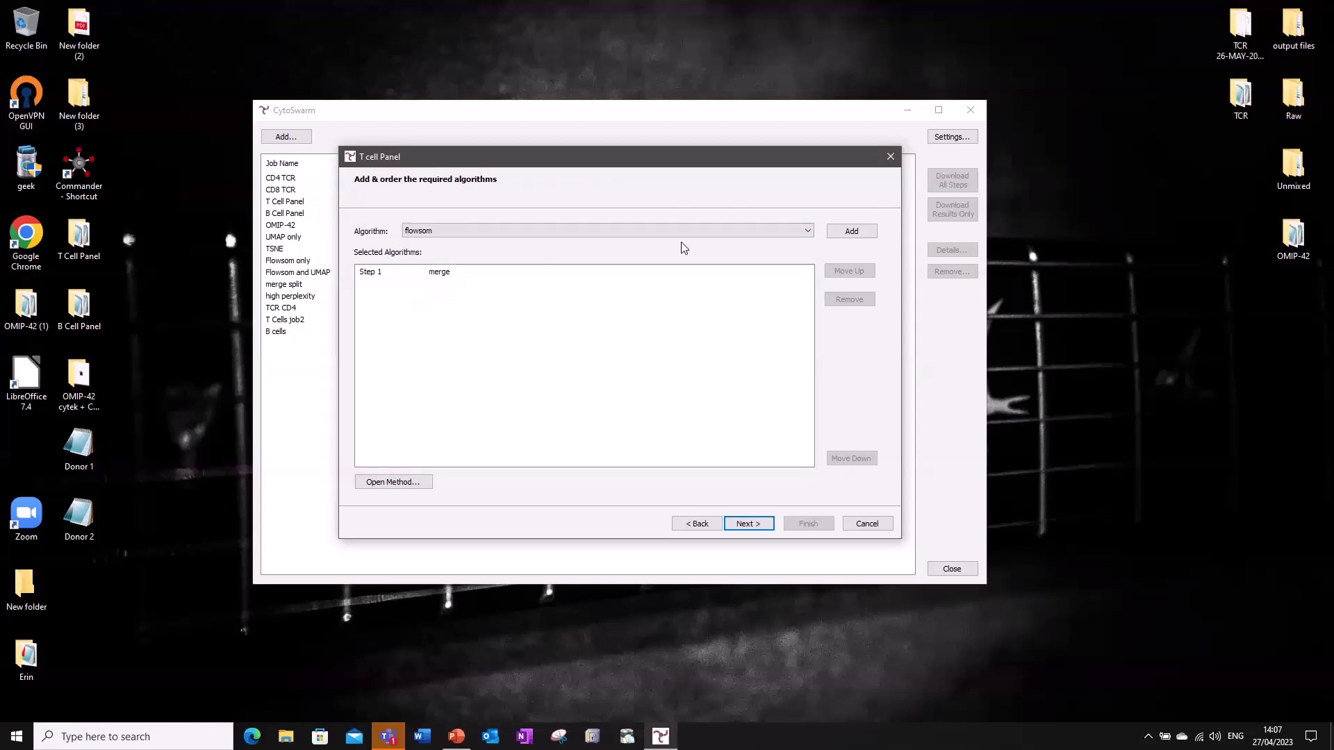
pyautogui.click(852, 232)
# - Add tsne_multicore and umap as the third and fourth algorithms and continue to the default channels
pyautogui.click(703, 230)
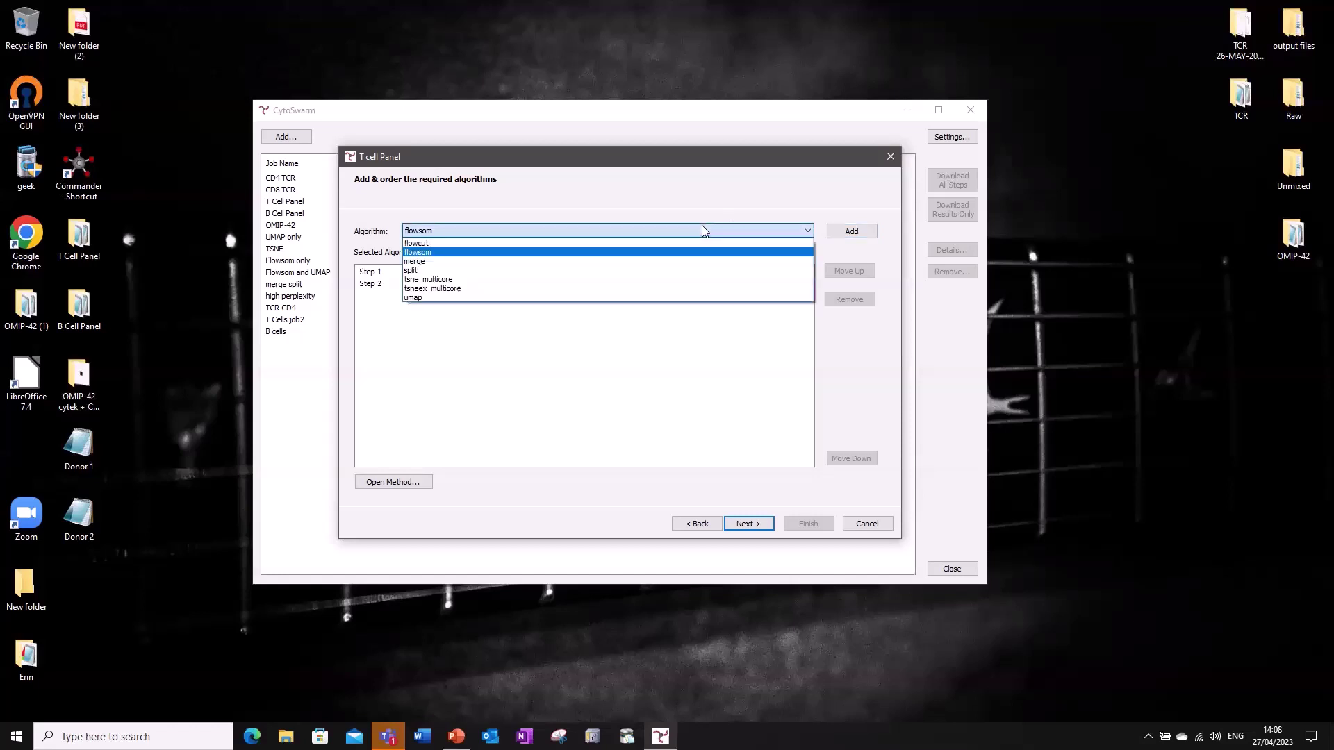
pyautogui.click(602, 281)
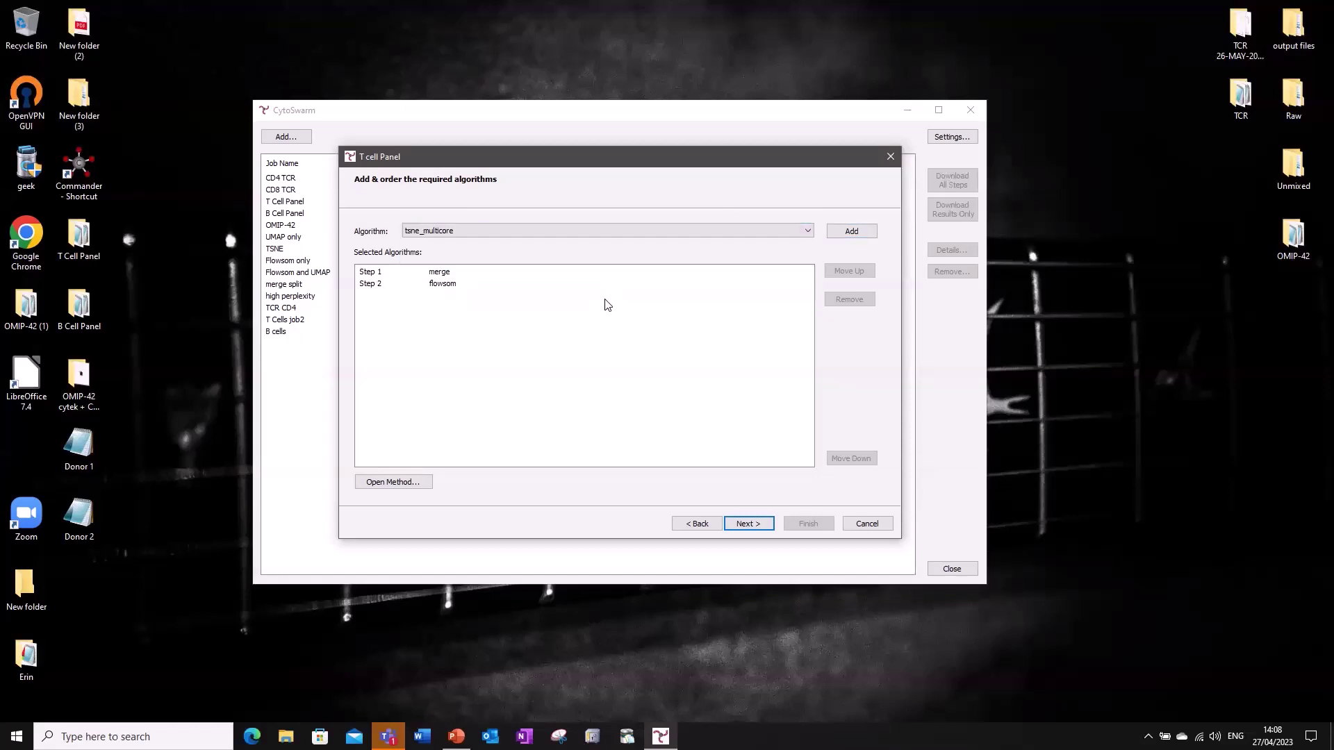
pyautogui.click(852, 232)
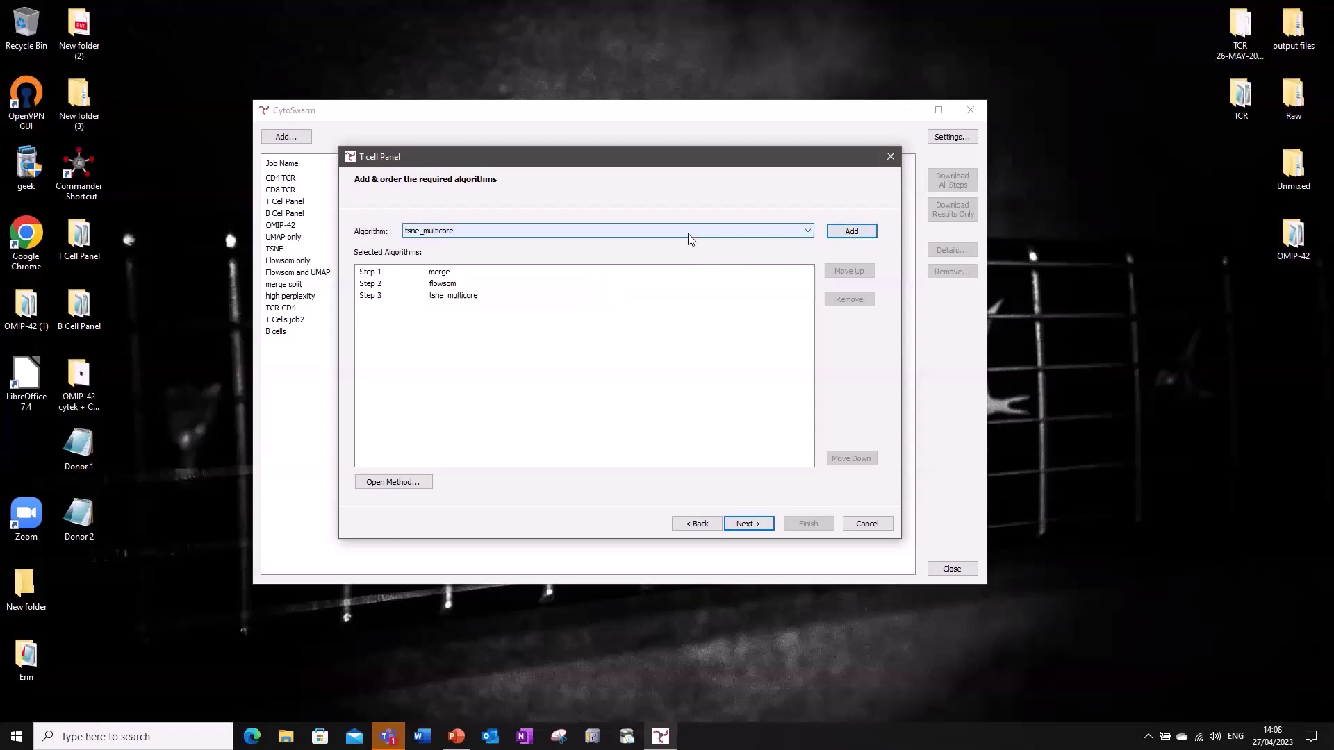
pyautogui.click(659, 229)
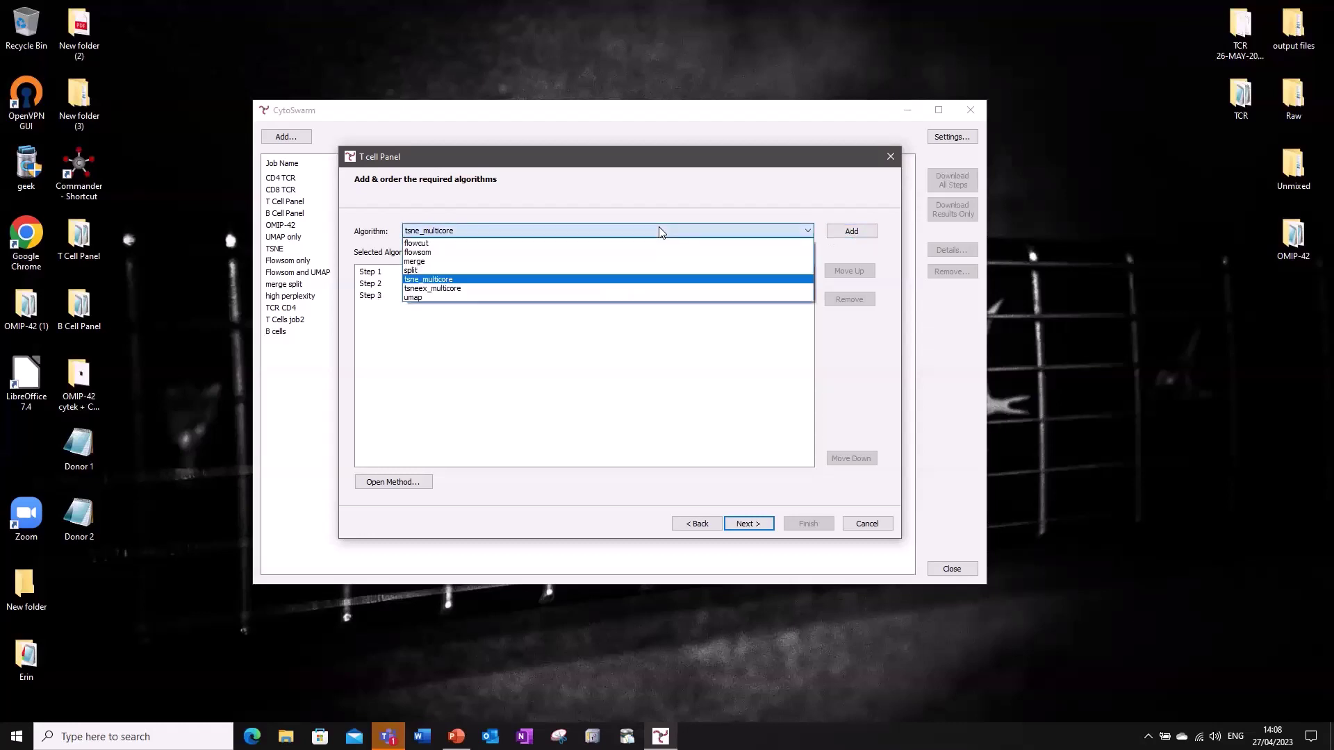
pyautogui.click(464, 298)
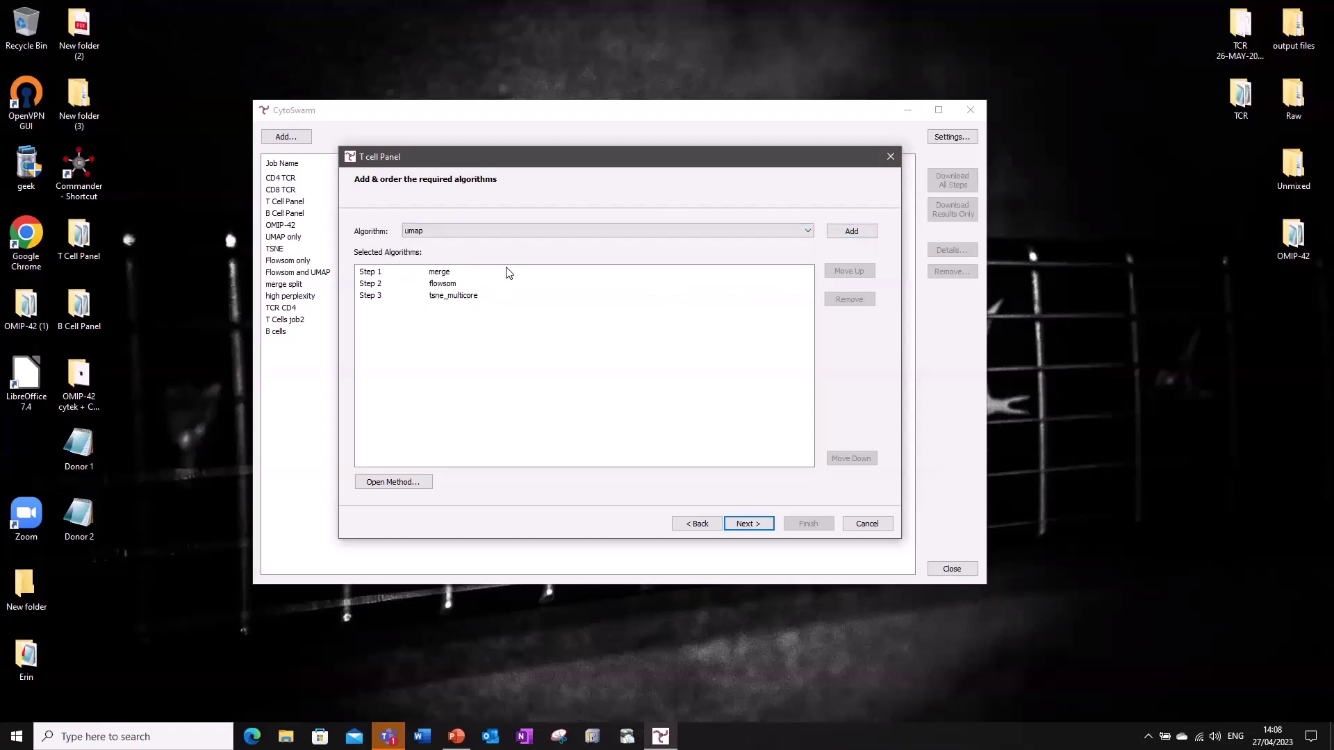
pyautogui.click(853, 232)
pyautogui.click(749, 524)
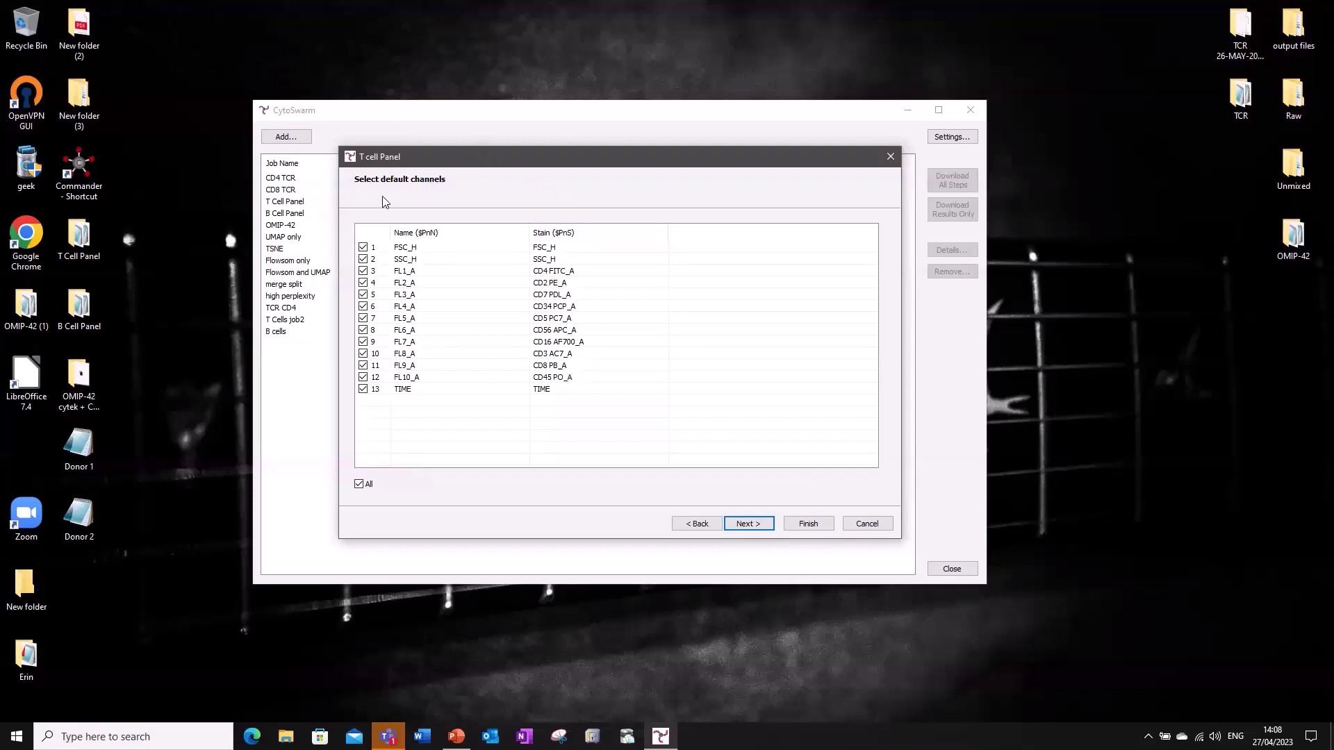
# - Exclude the SSC_H and TIME channels from the default channels and continue to the hyperparameters
pyautogui.click(362, 260)
pyautogui.click(358, 390)
pyautogui.click(745, 524)
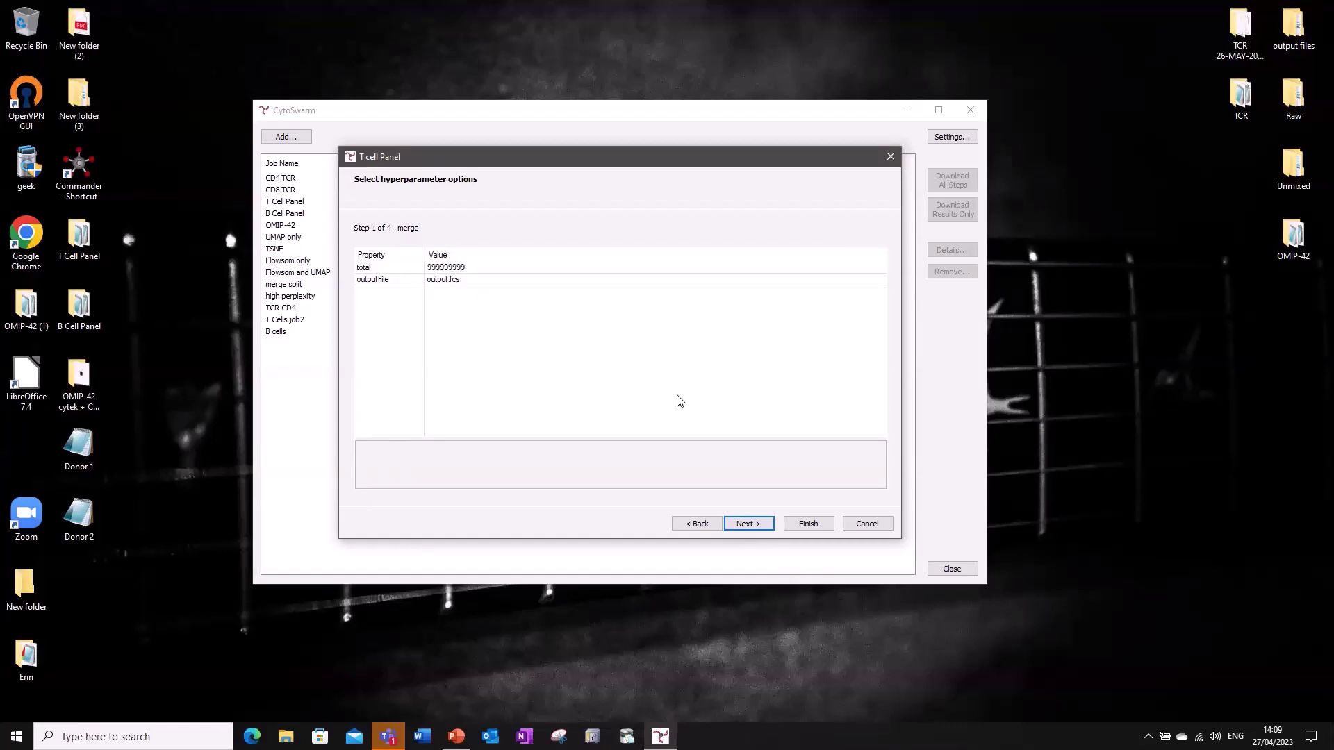
# - Review and accept the default hyperparameters for the merge, flowsom, tsne_multicore and umap steps
pyautogui.click(746, 525)
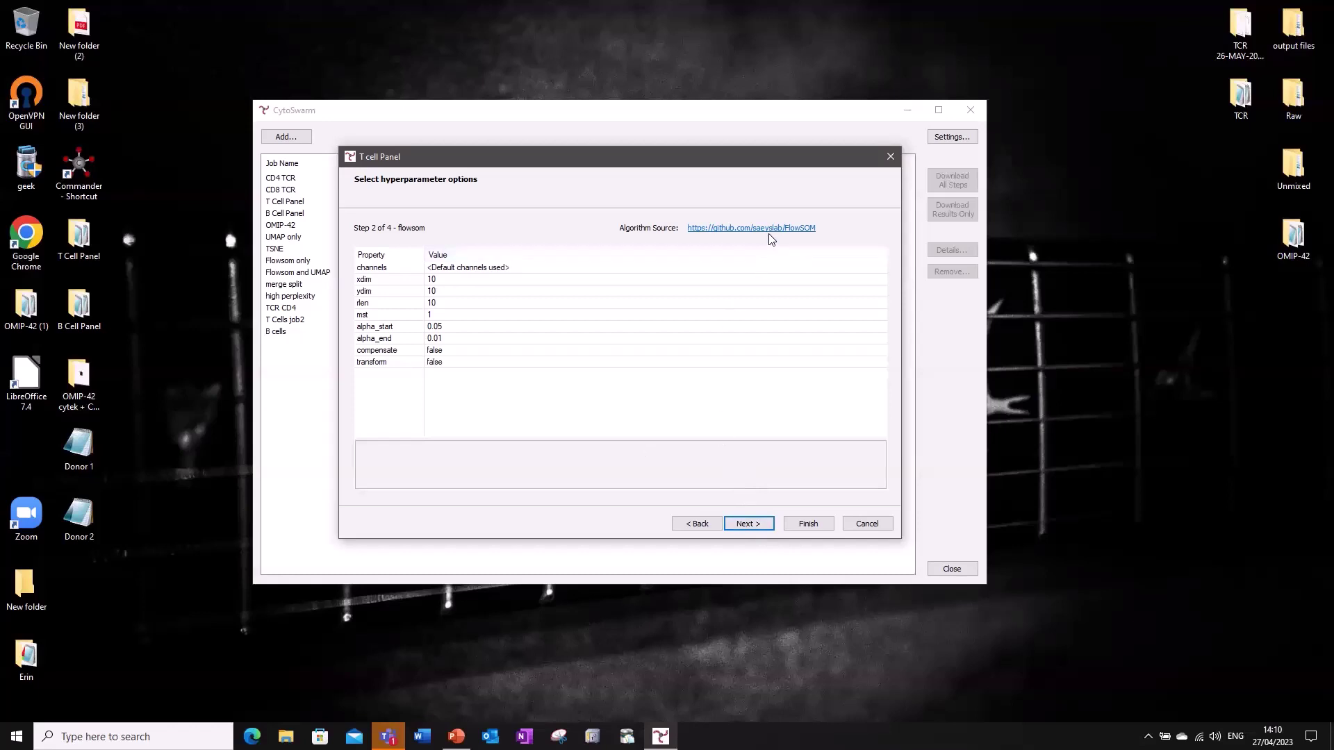
pyautogui.click(744, 525)
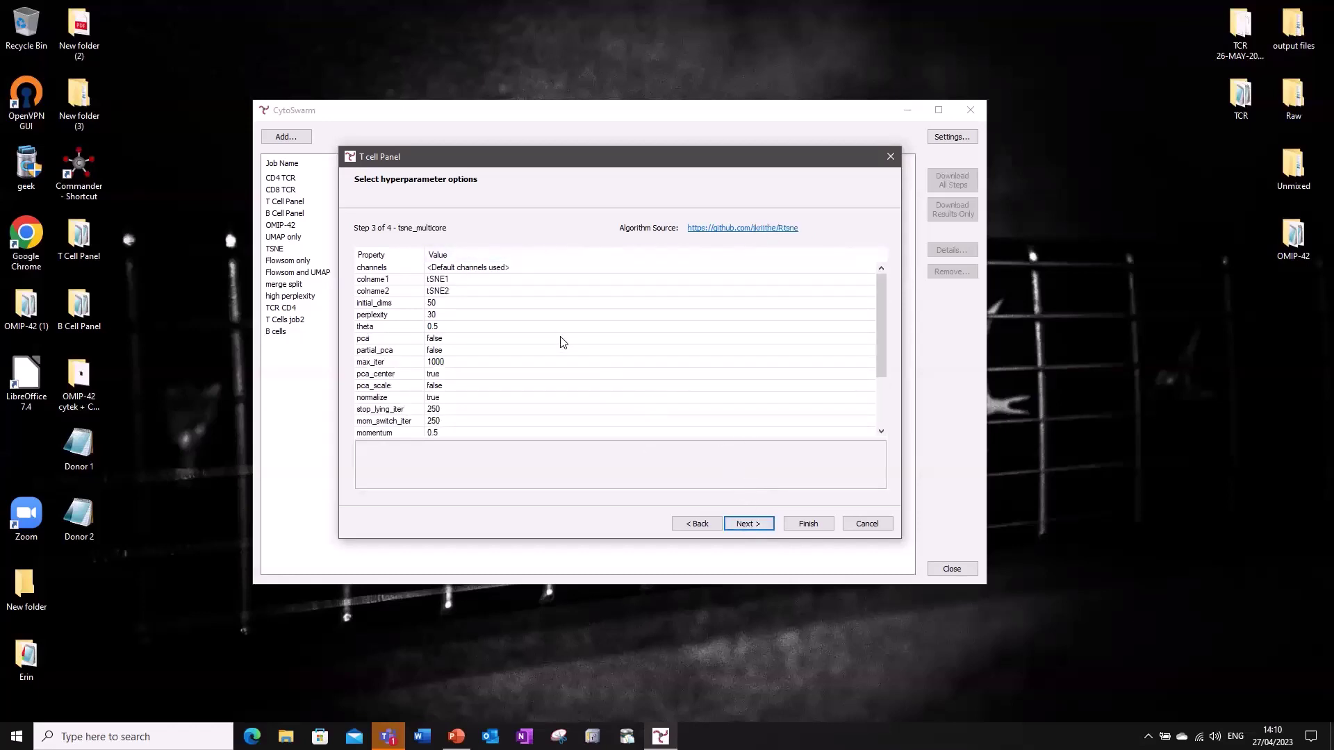
pyautogui.scroll(-4, 562, 342)
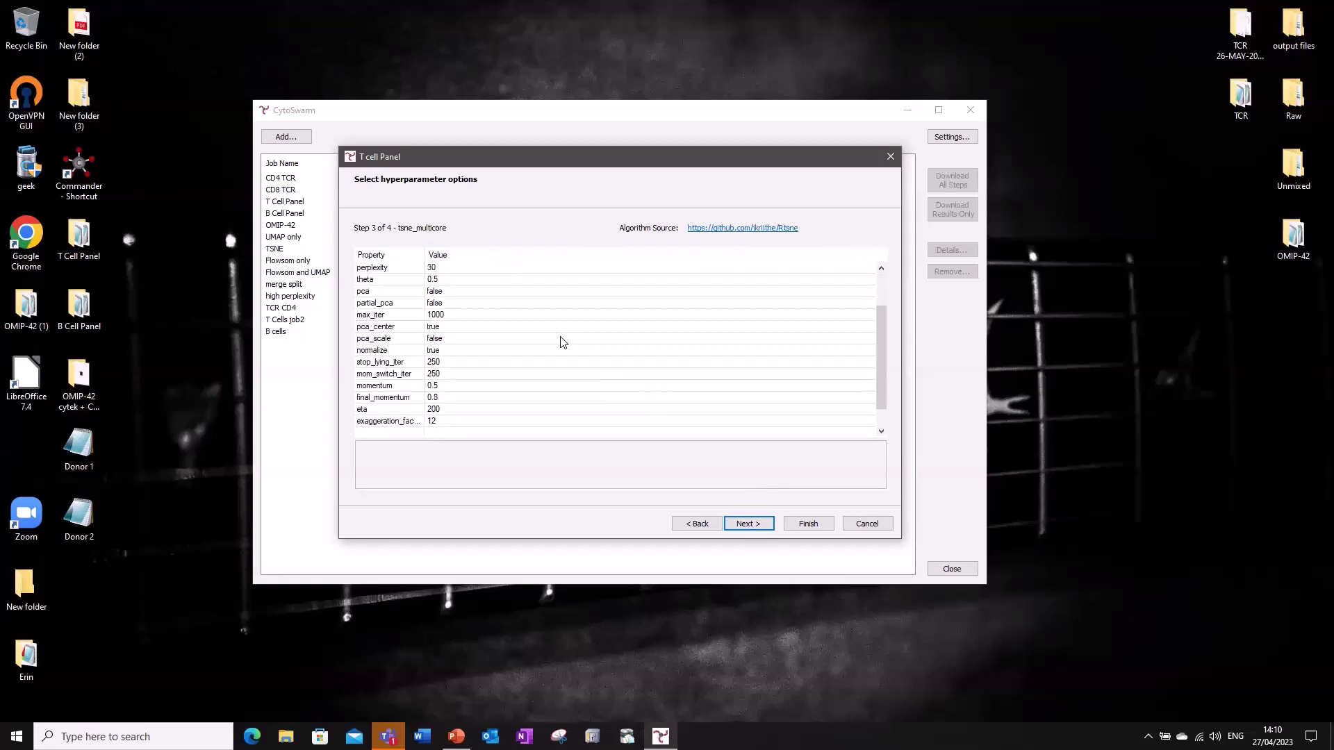
pyautogui.scroll(4, 563, 342)
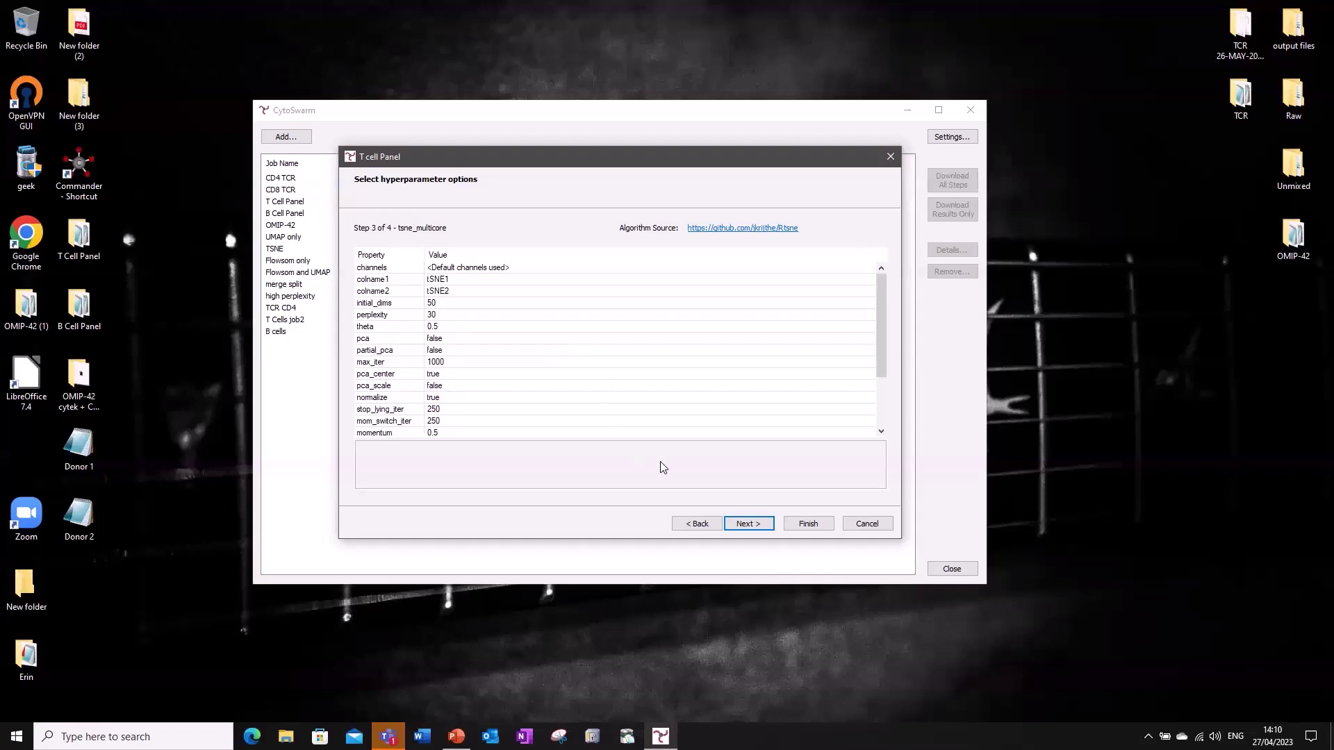
pyautogui.click(746, 526)
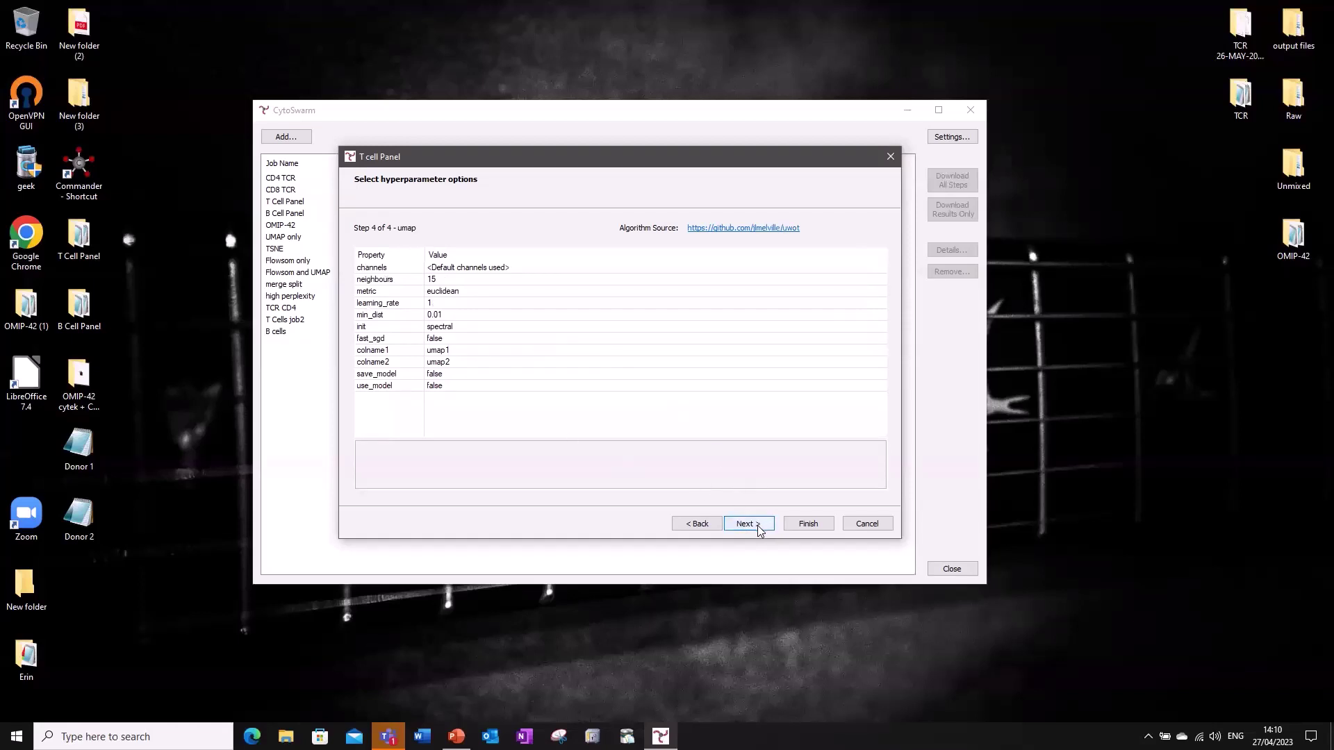
pyautogui.click(748, 524)
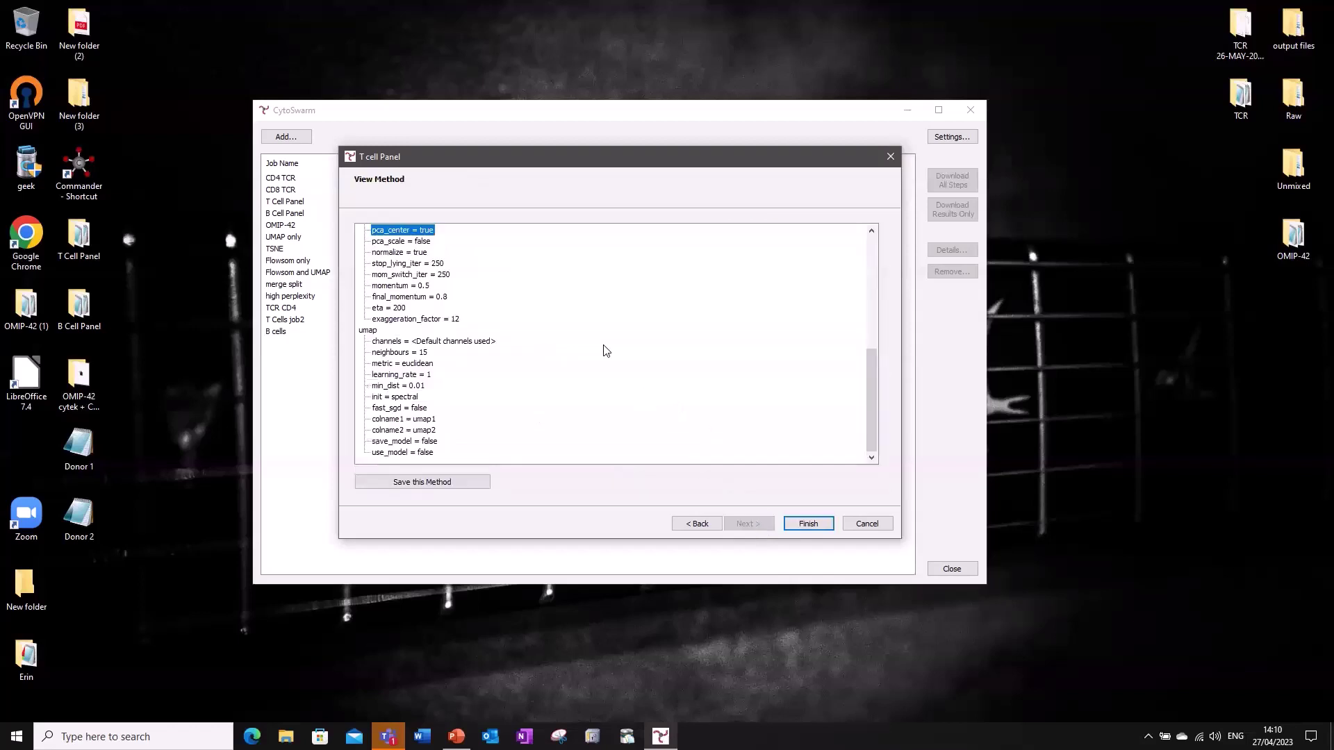
# - Save the reviewed method as the method file "T cell Panel" in the T Cell Panel folder and submit the job
pyautogui.click(871, 342)
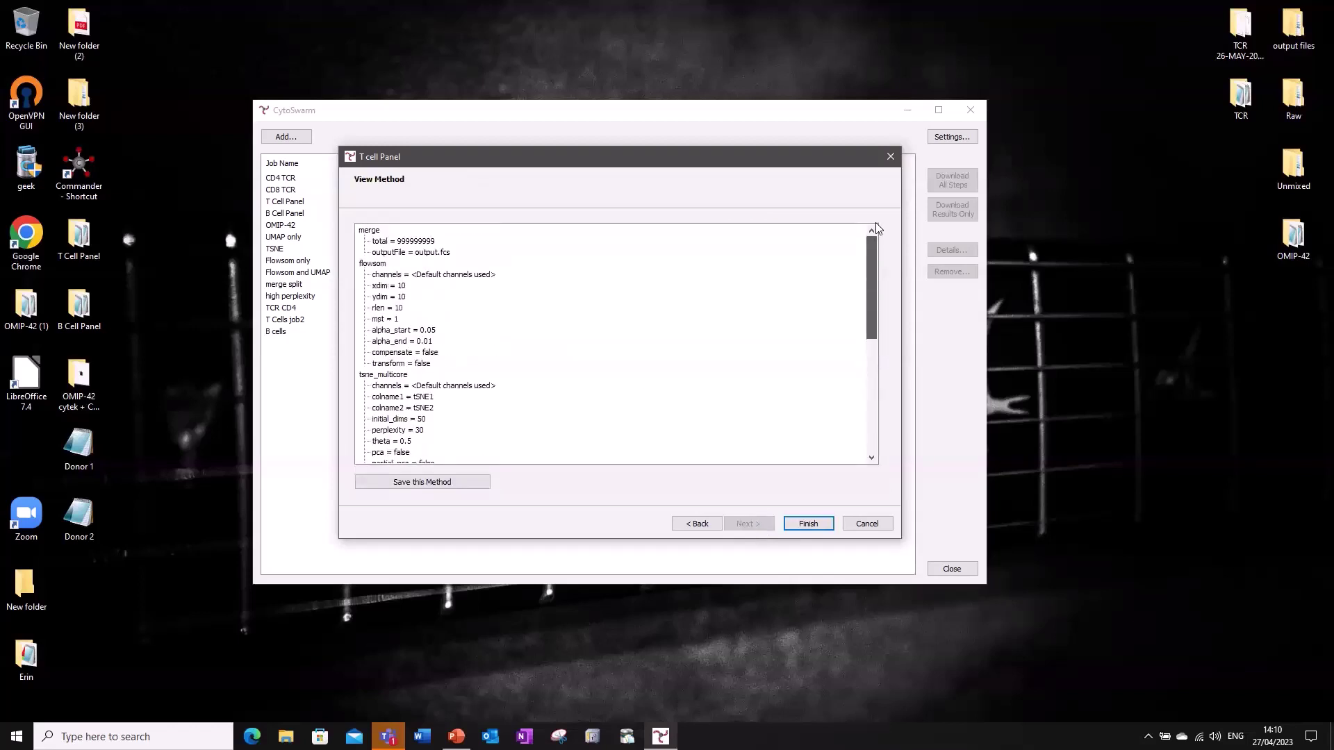
pyautogui.moveTo(881, 269); pyautogui.dragTo(880, 399)
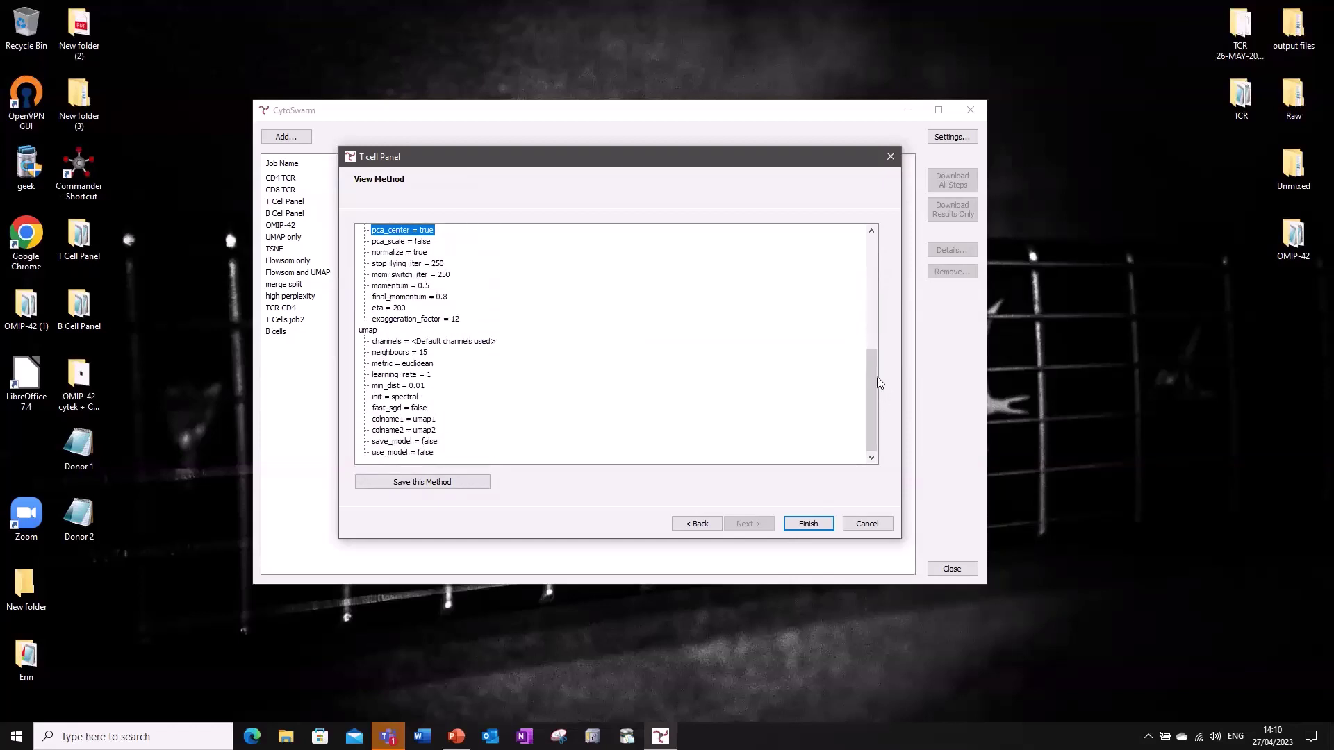
pyautogui.click(434, 489)
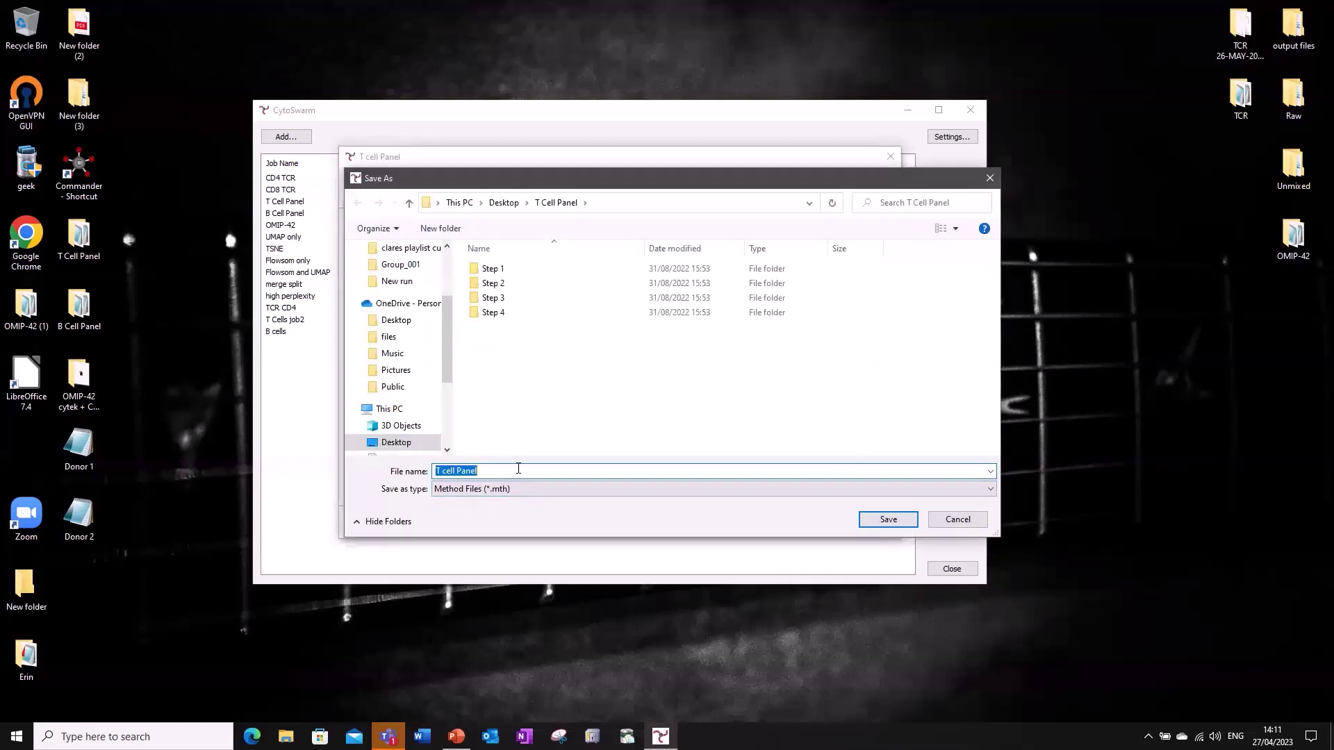
pyautogui.click(884, 520)
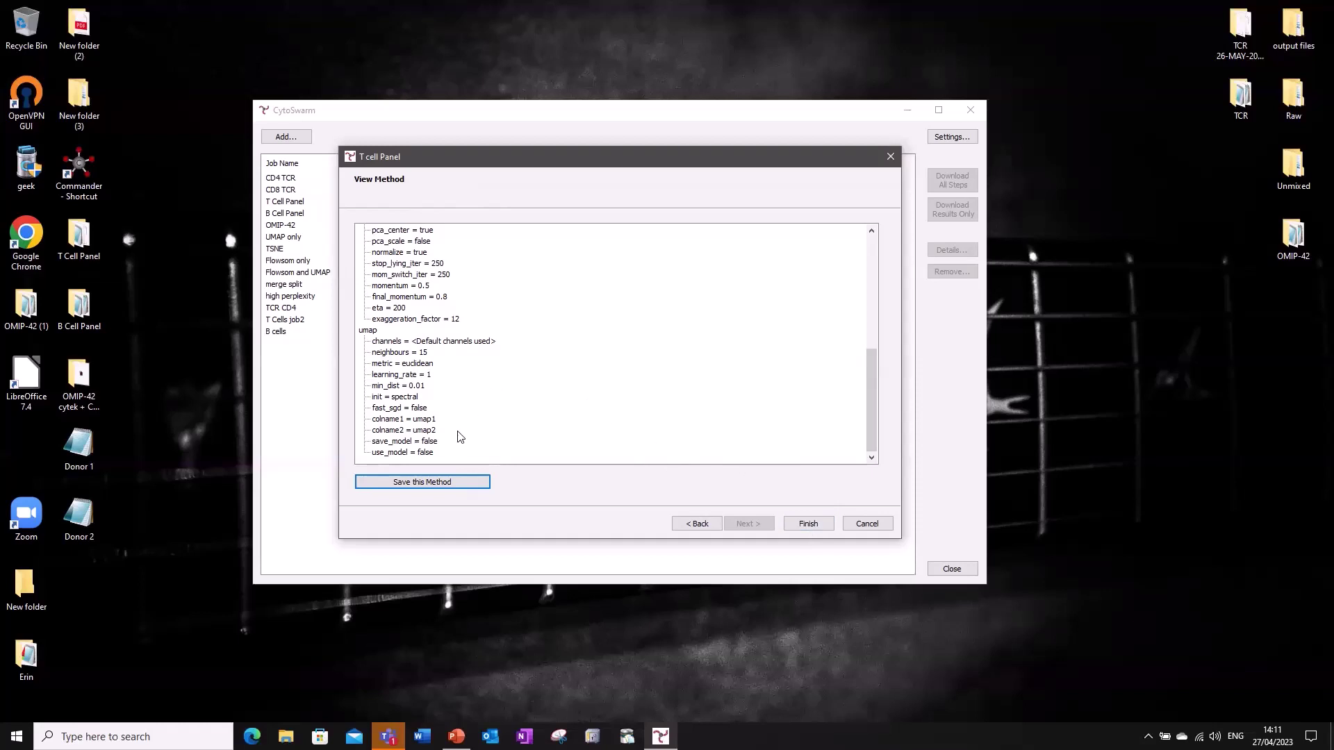
pyautogui.click(808, 525)
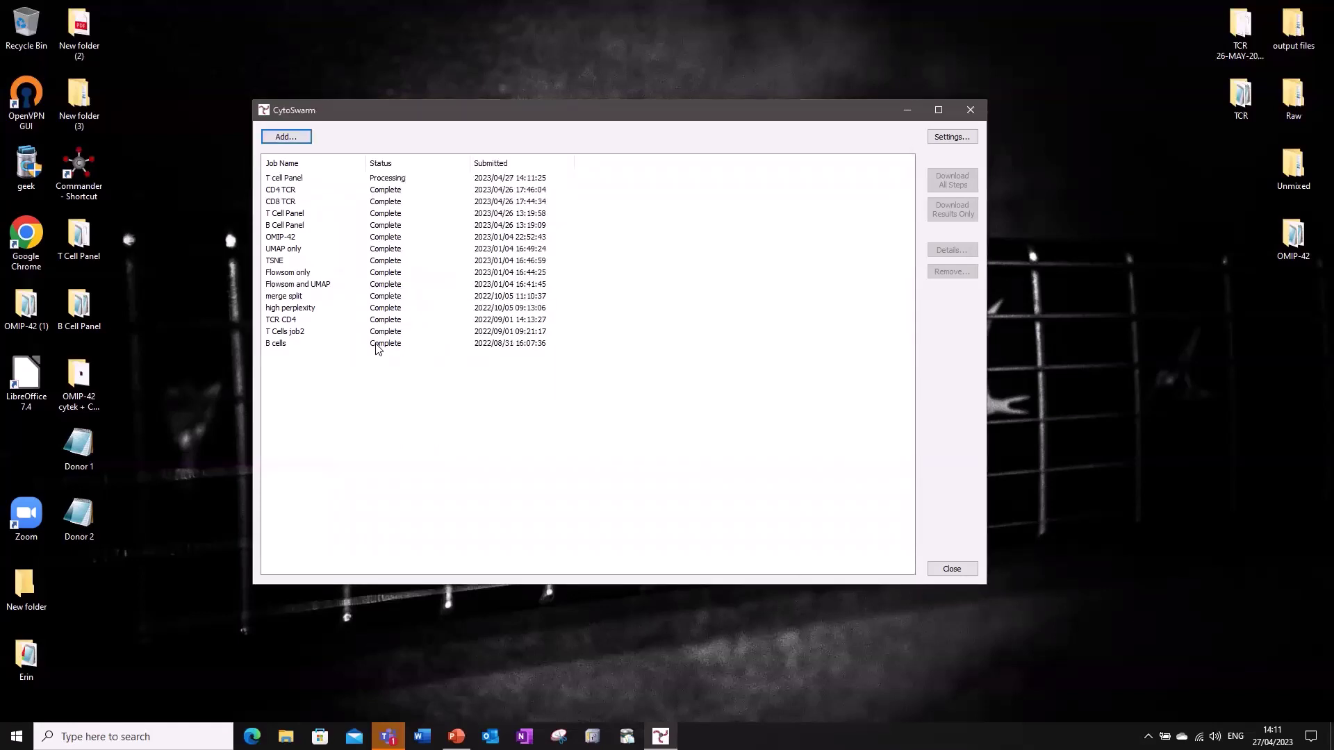
# - Check the preview of the newly submitted T cell Panel job and close it
pyautogui.click(278, 179)
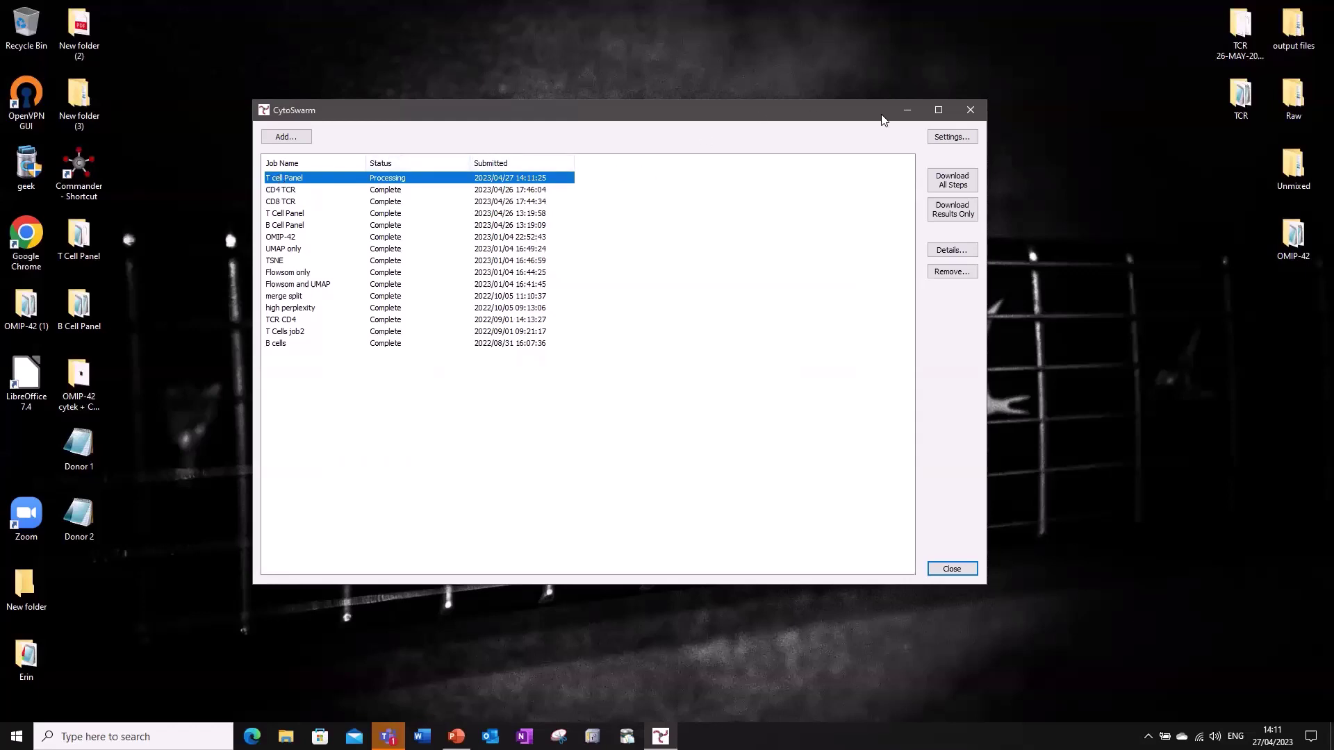
pyautogui.doubleClick(381, 181)
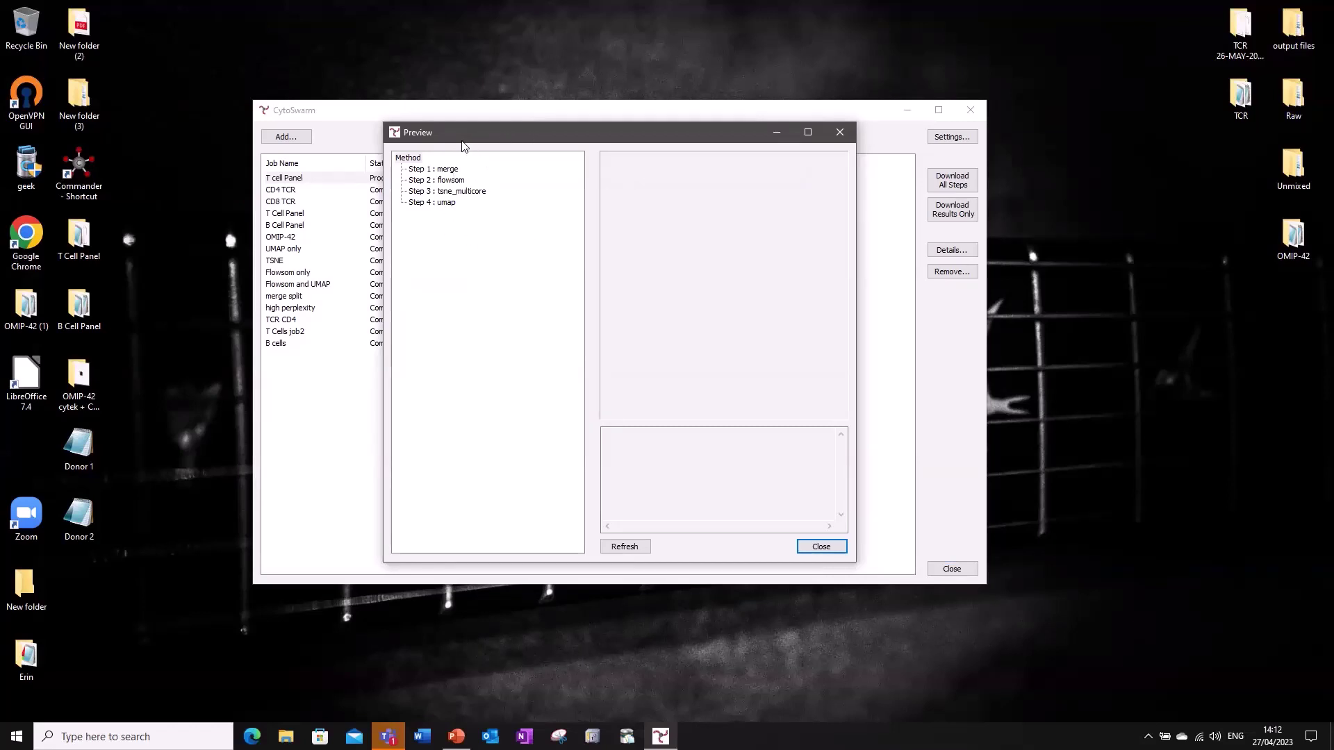
pyautogui.click(822, 547)
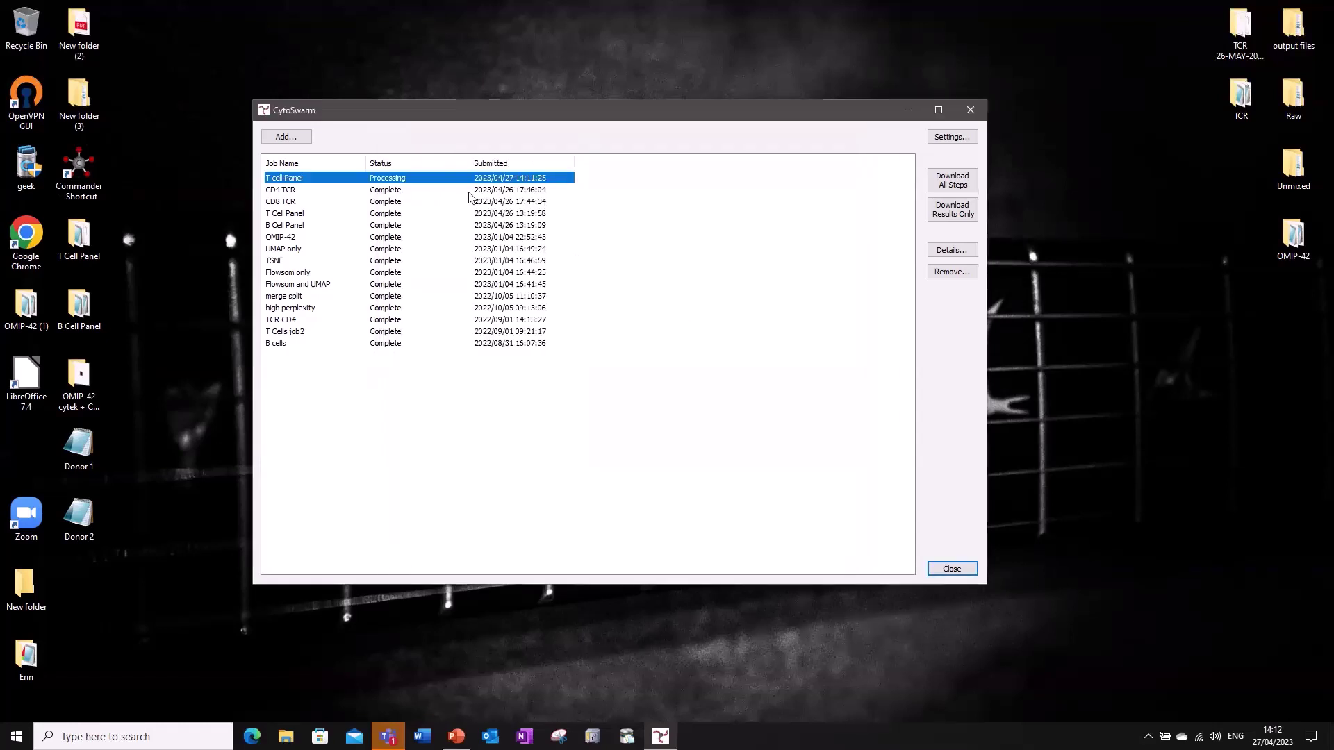
# - Open the preview of the completed CD4 TCR job and inspect its merge and flowsom steps
pyautogui.click(280, 189)
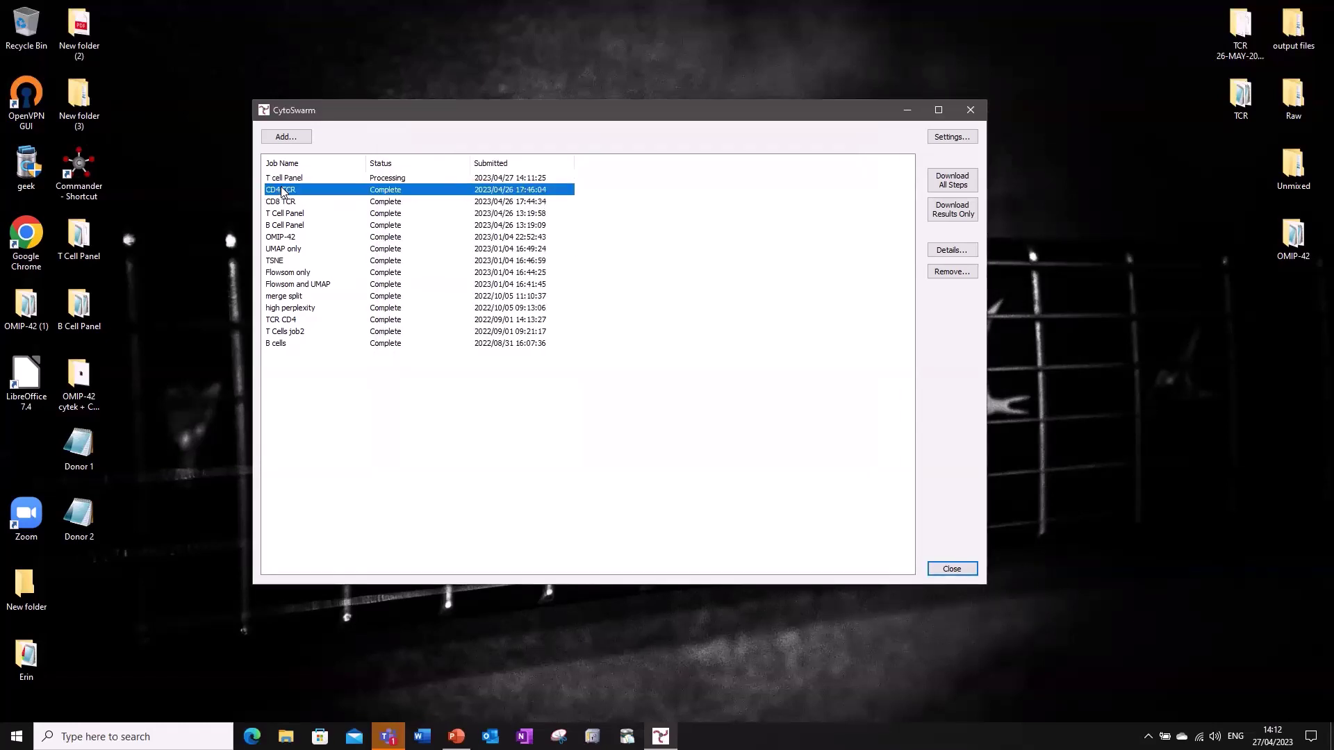
pyautogui.doubleClick(394, 192)
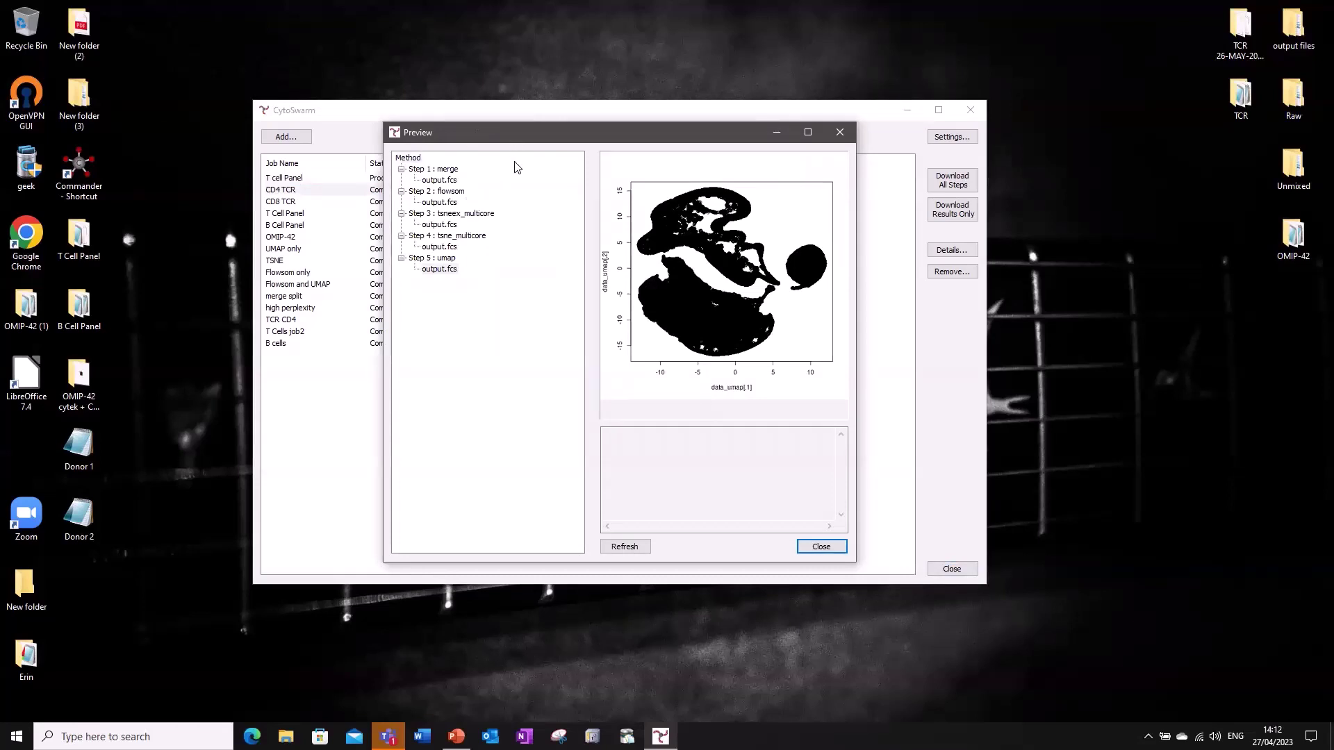
pyautogui.click(452, 173)
pyautogui.click(452, 193)
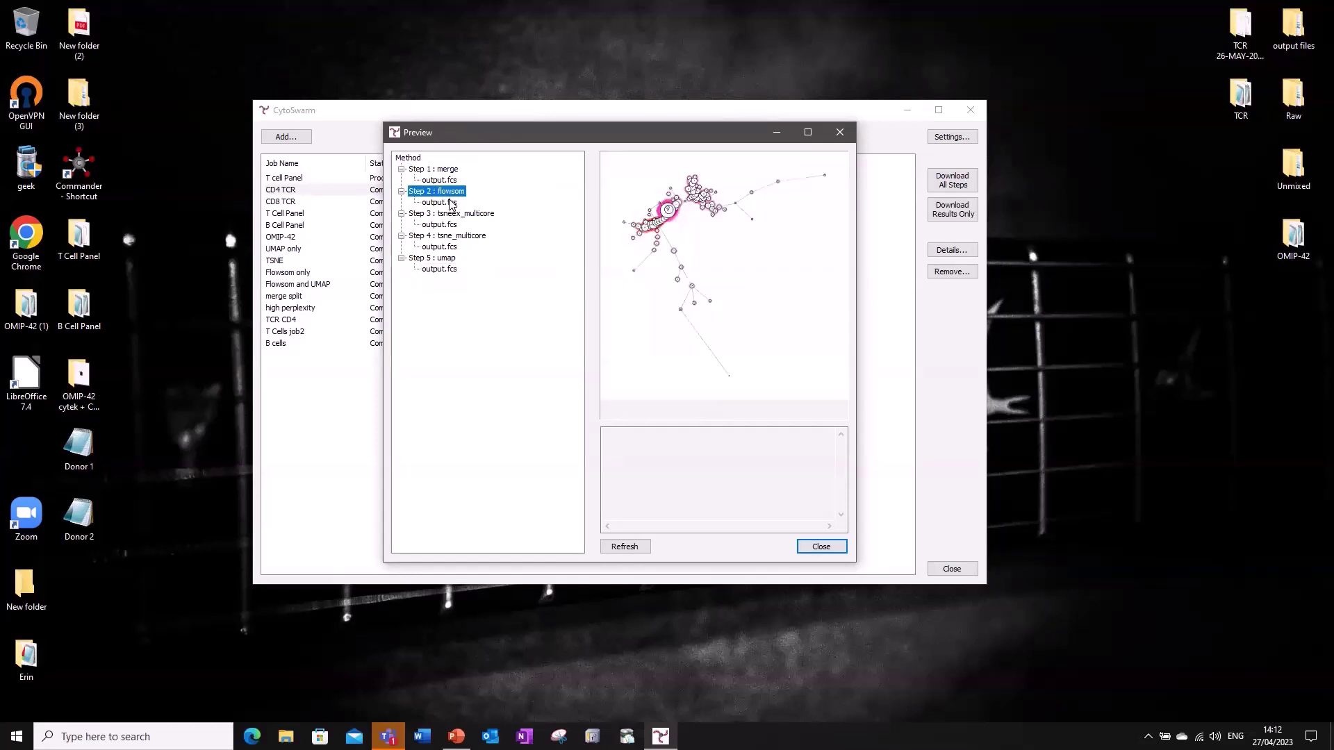
# - Inspect the tsneex_multicore, tsne_multicore and umap steps in the CD4 TCR preview and close it
pyautogui.click(461, 215)
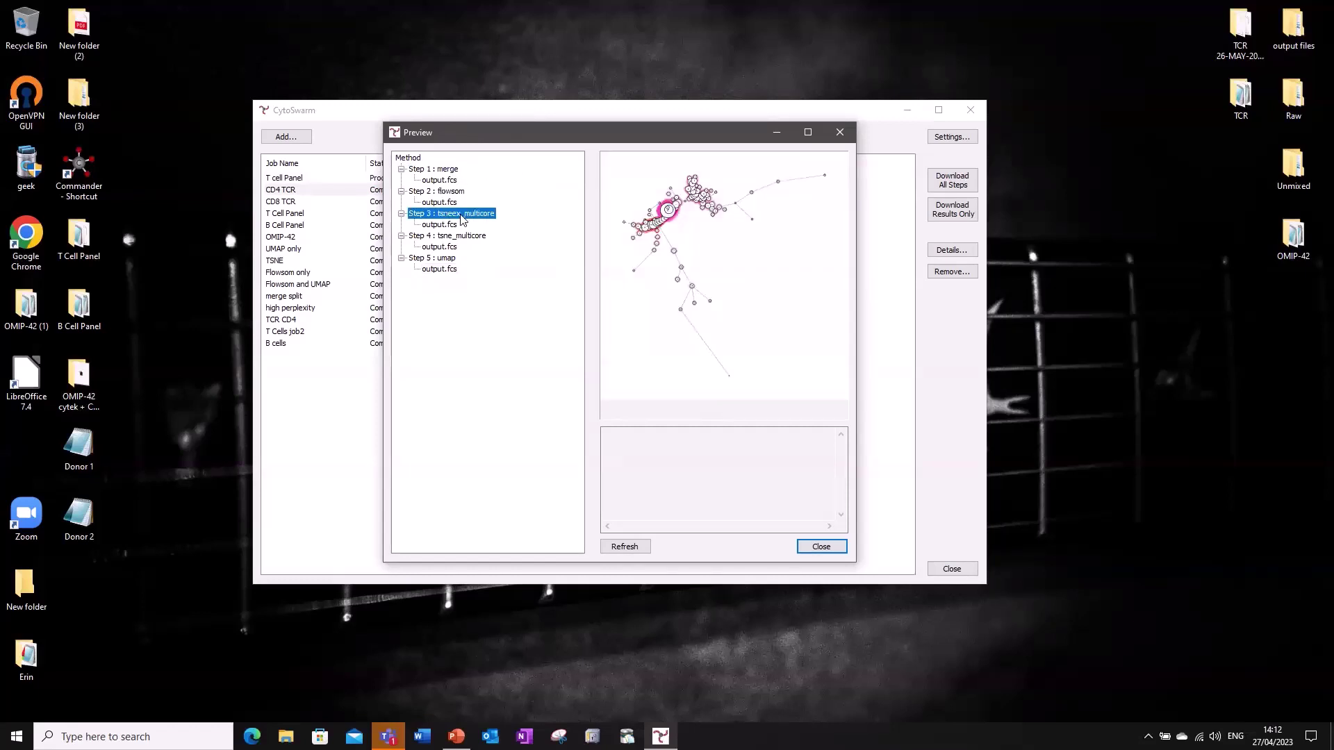
pyautogui.click(456, 237)
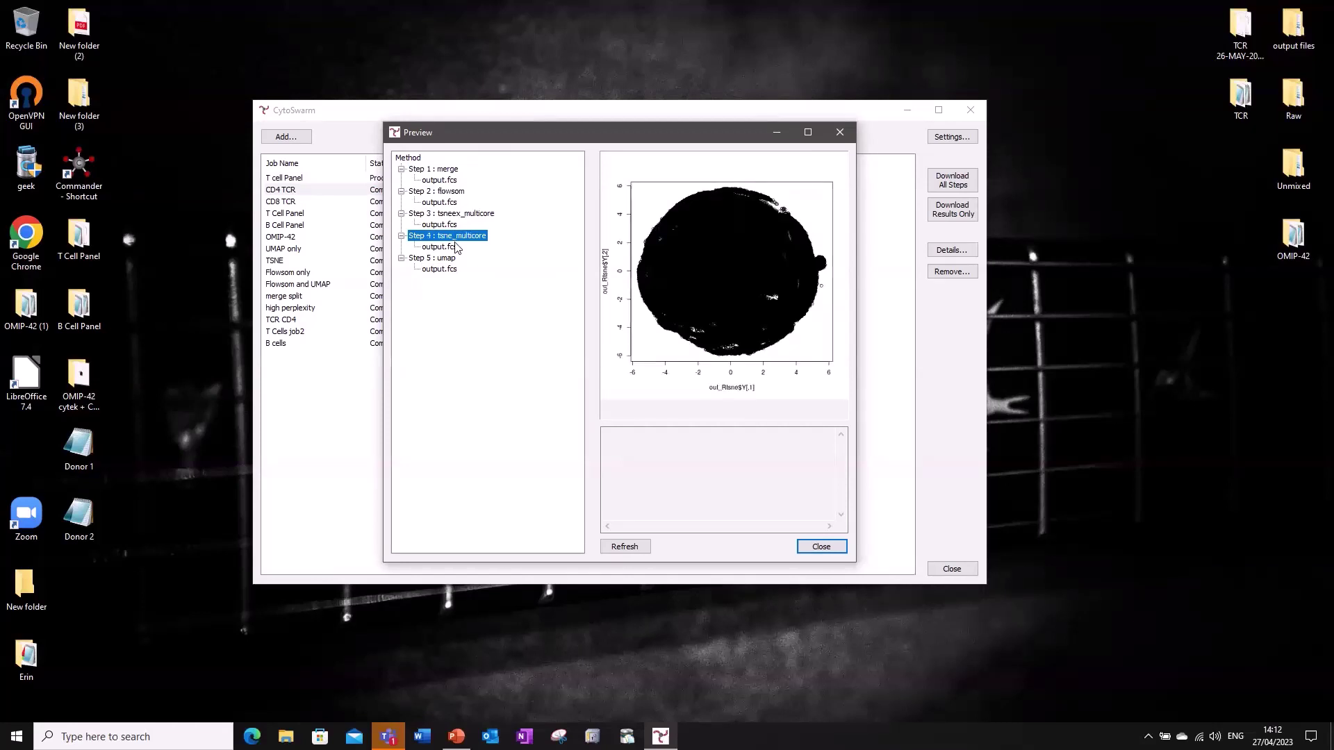
pyautogui.click(449, 259)
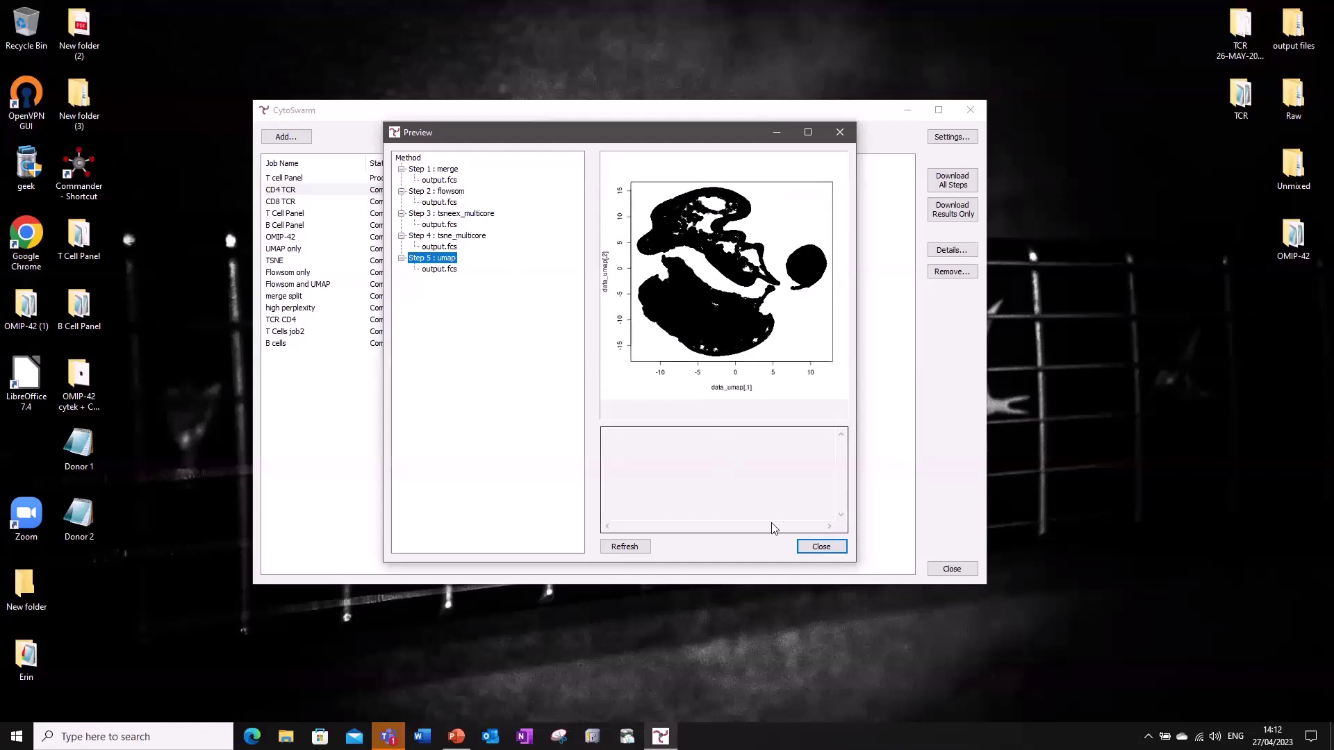
pyautogui.click(821, 547)
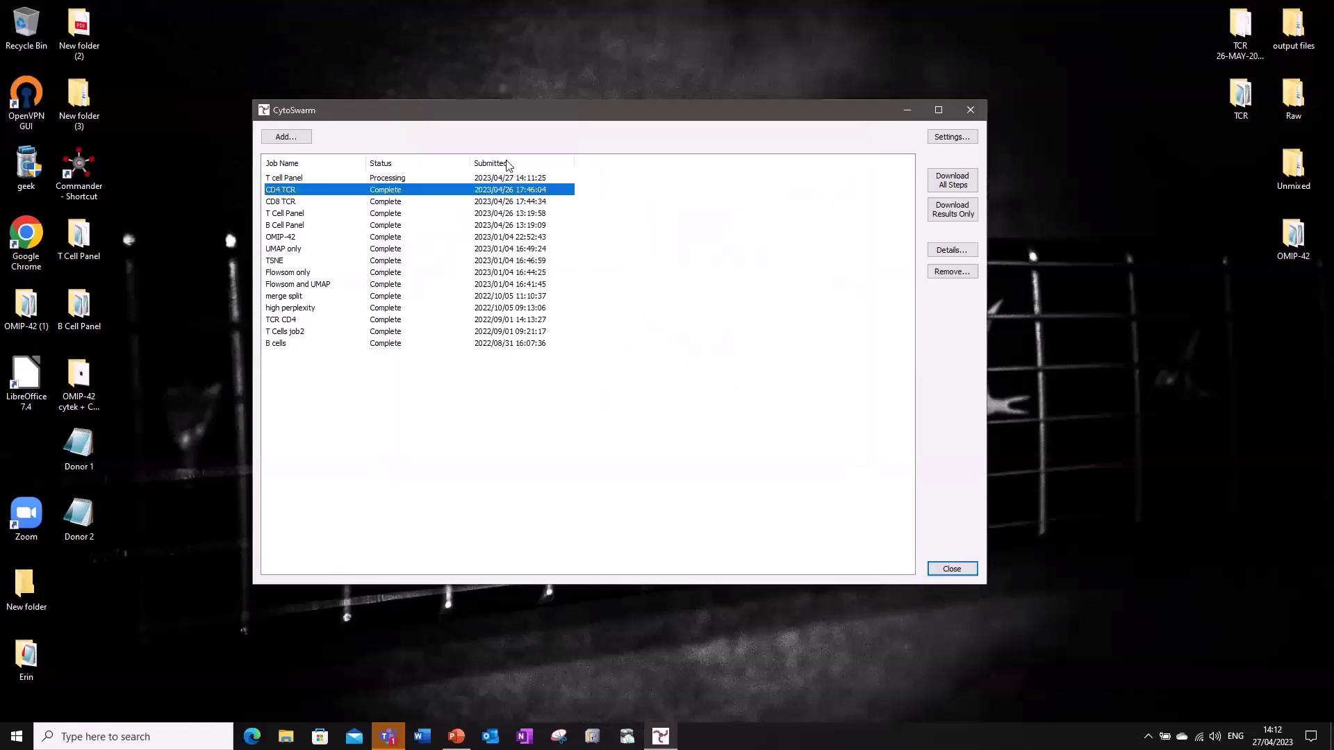
pyautogui.click(304, 142)
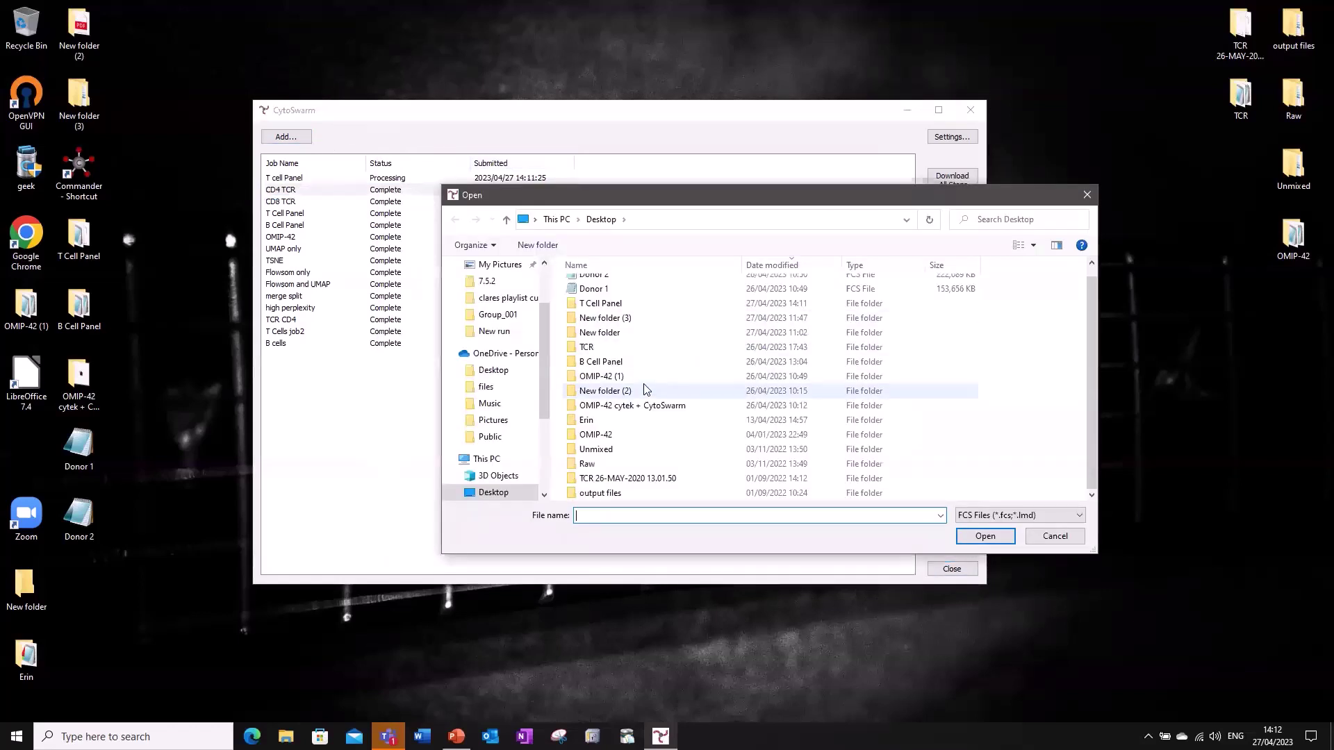
pyautogui.doubleClick(608, 370)
pyautogui.moveTo(618, 379); pyautogui.dragTo(615, 341)
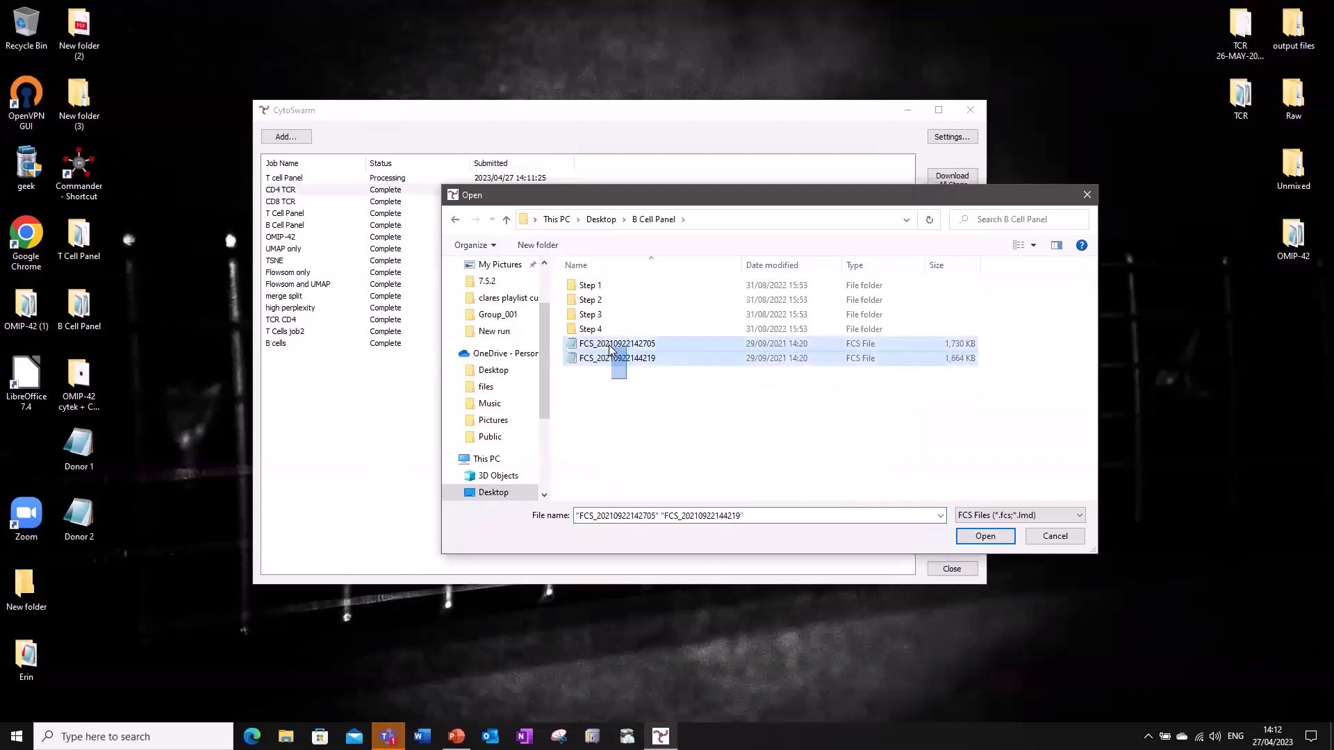
pyautogui.click(984, 536)
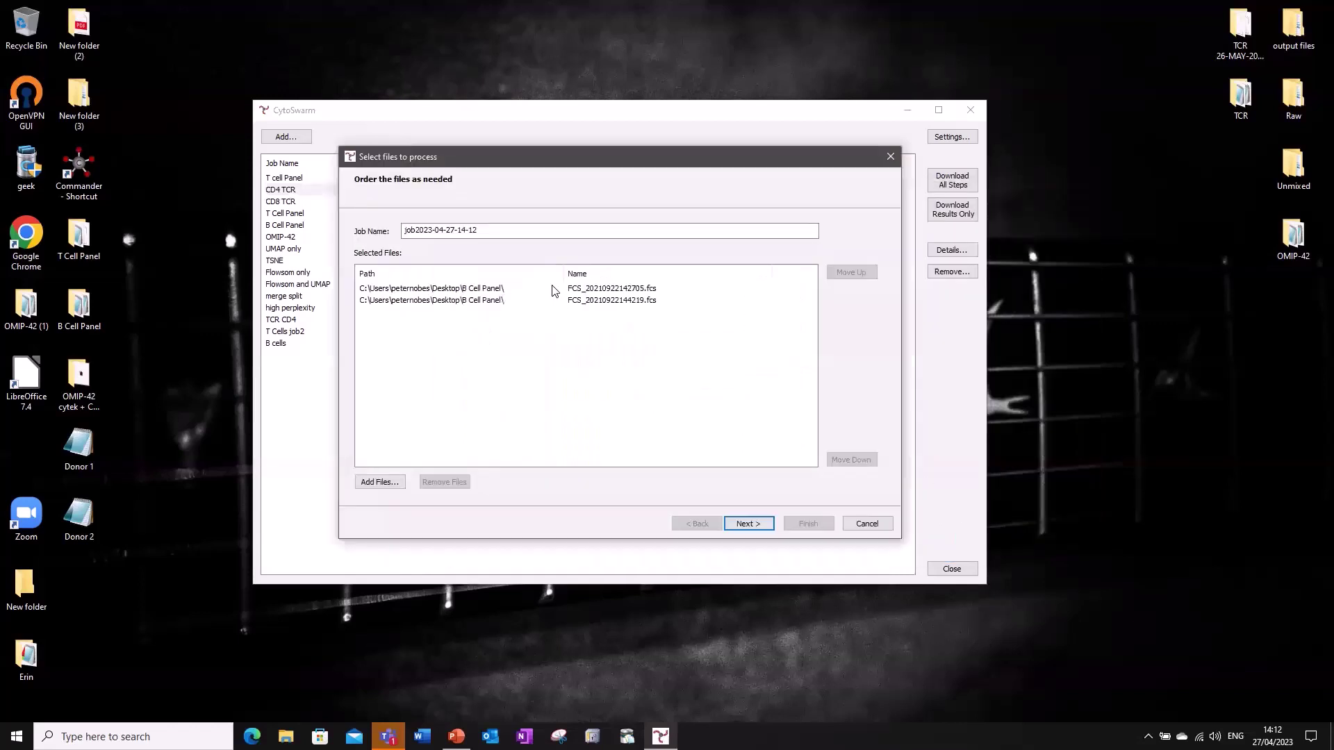
pyautogui.moveTo(493, 231); pyautogui.dragTo(397, 228)
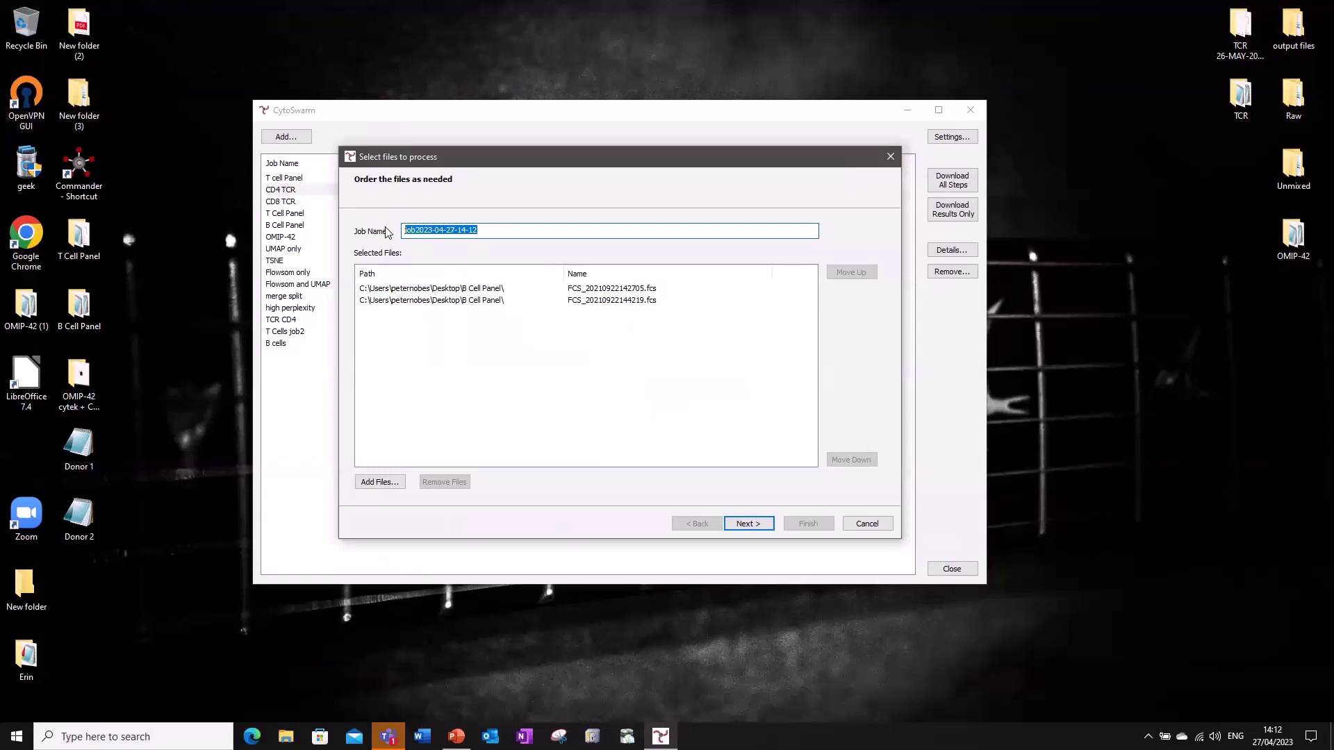
pyautogui.write('B Cell Panel')
pyautogui.click(763, 525)
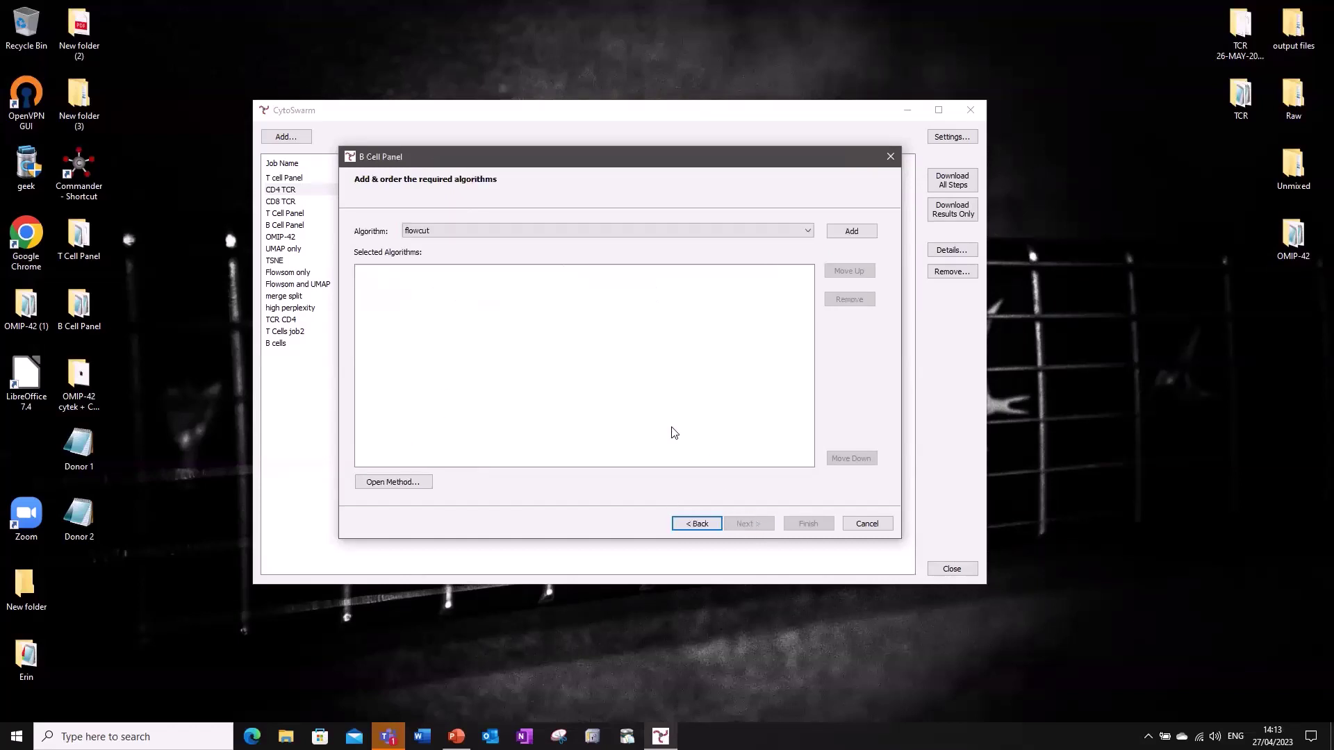
# - Load the saved method T cell Panel.mth from the desktop's T Cell Panel folder and accept its algorithm list
pyautogui.click(403, 481)
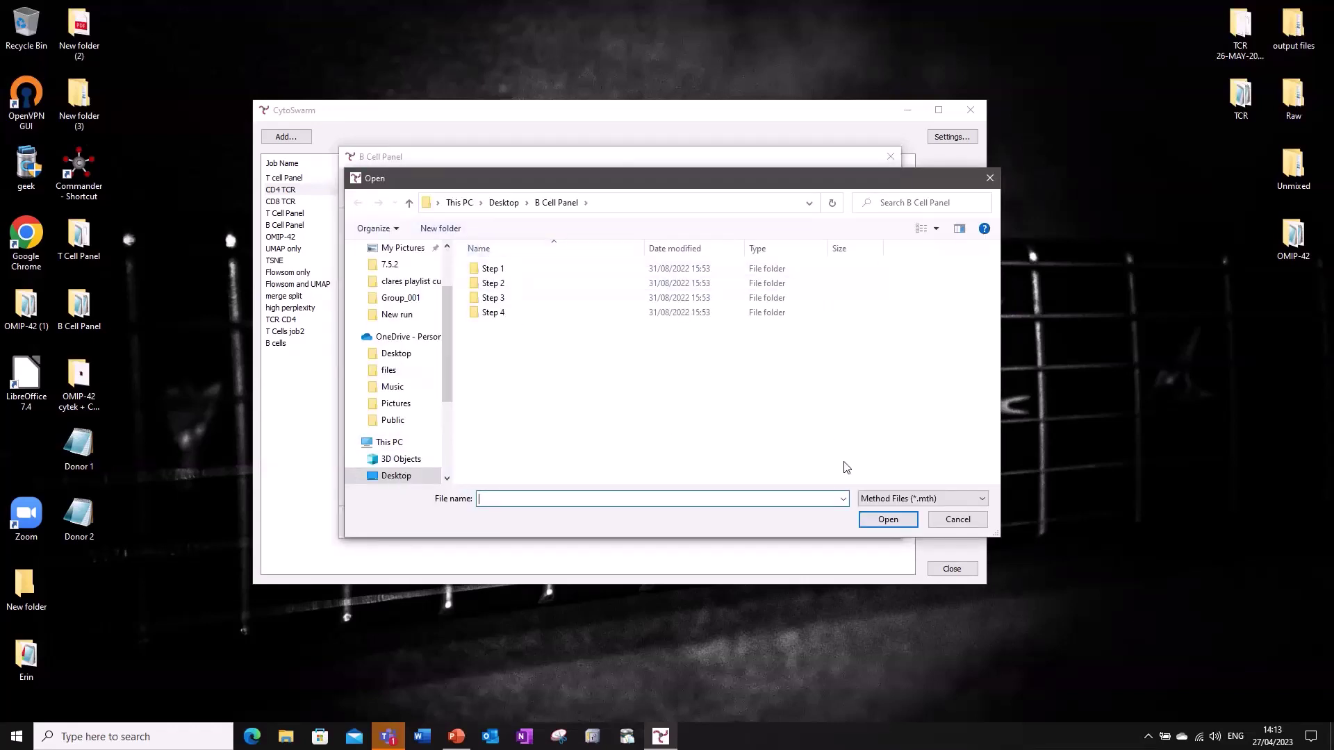
pyautogui.click(956, 520)
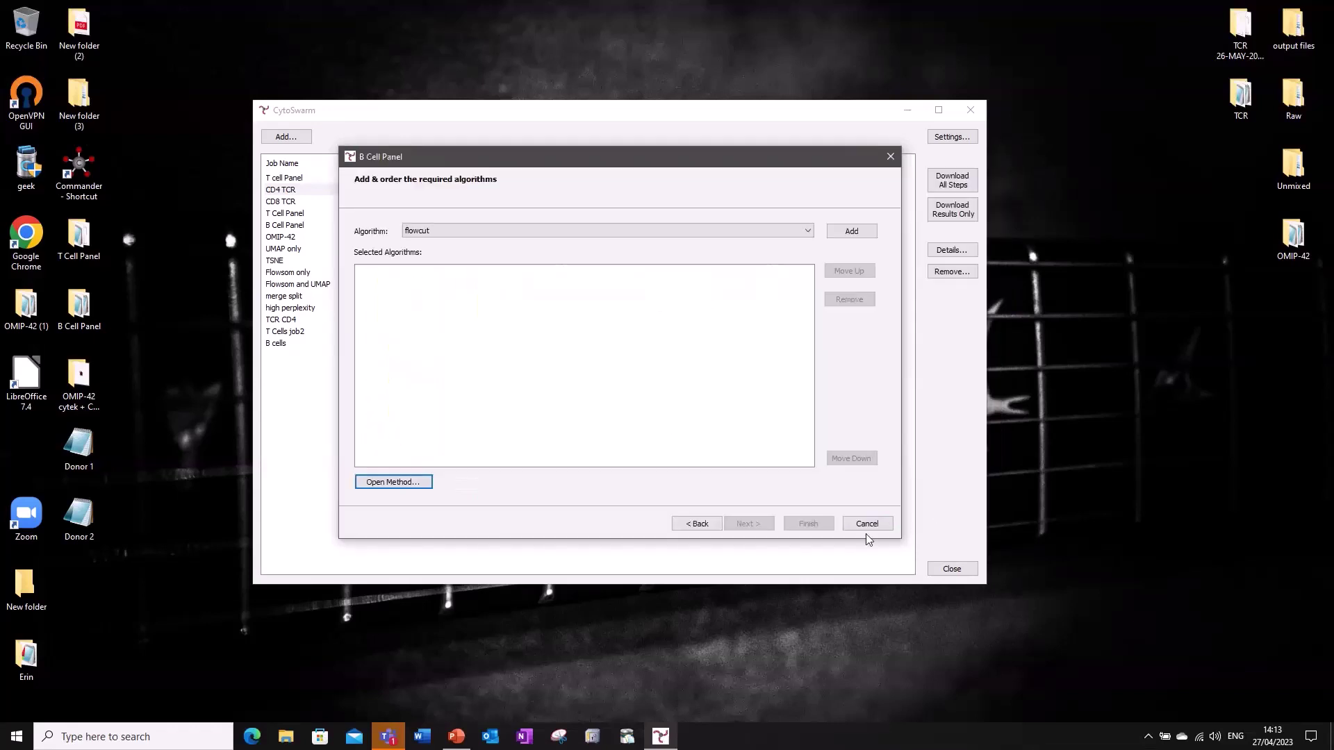
pyautogui.click(414, 487)
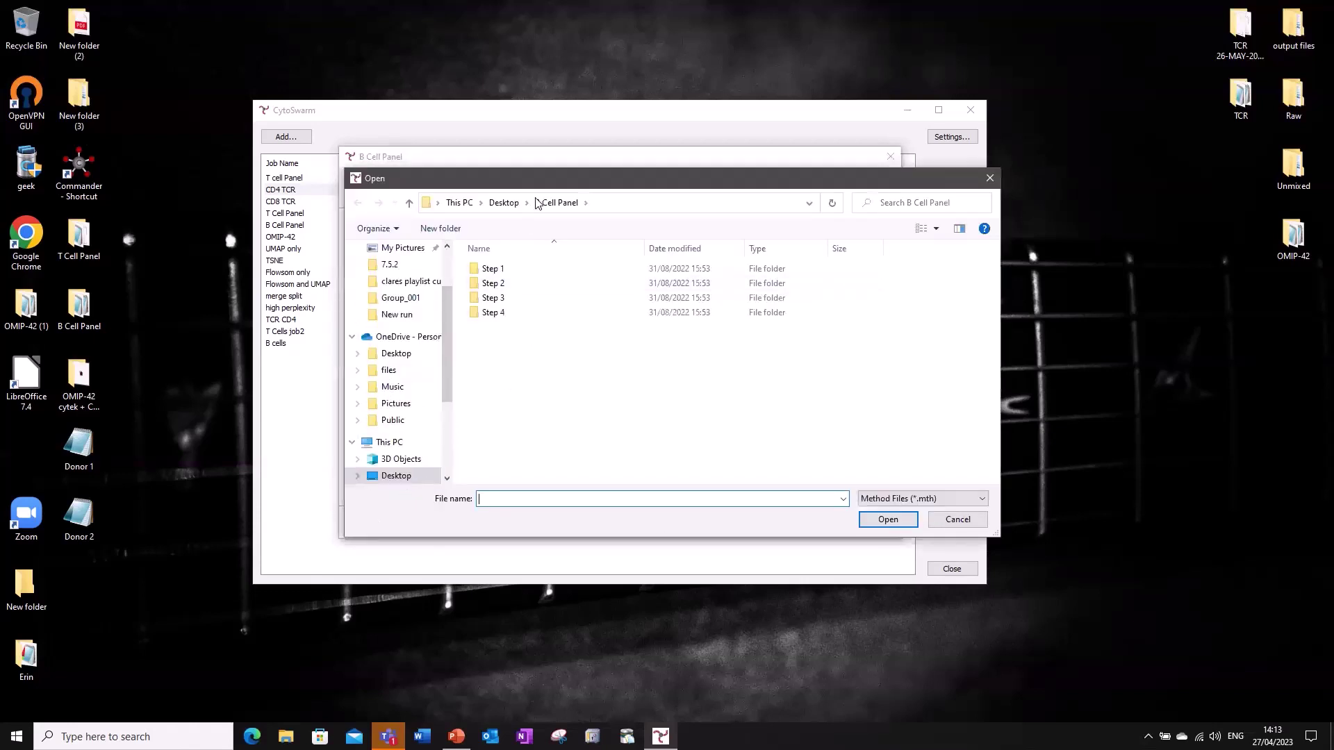
pyautogui.click(511, 206)
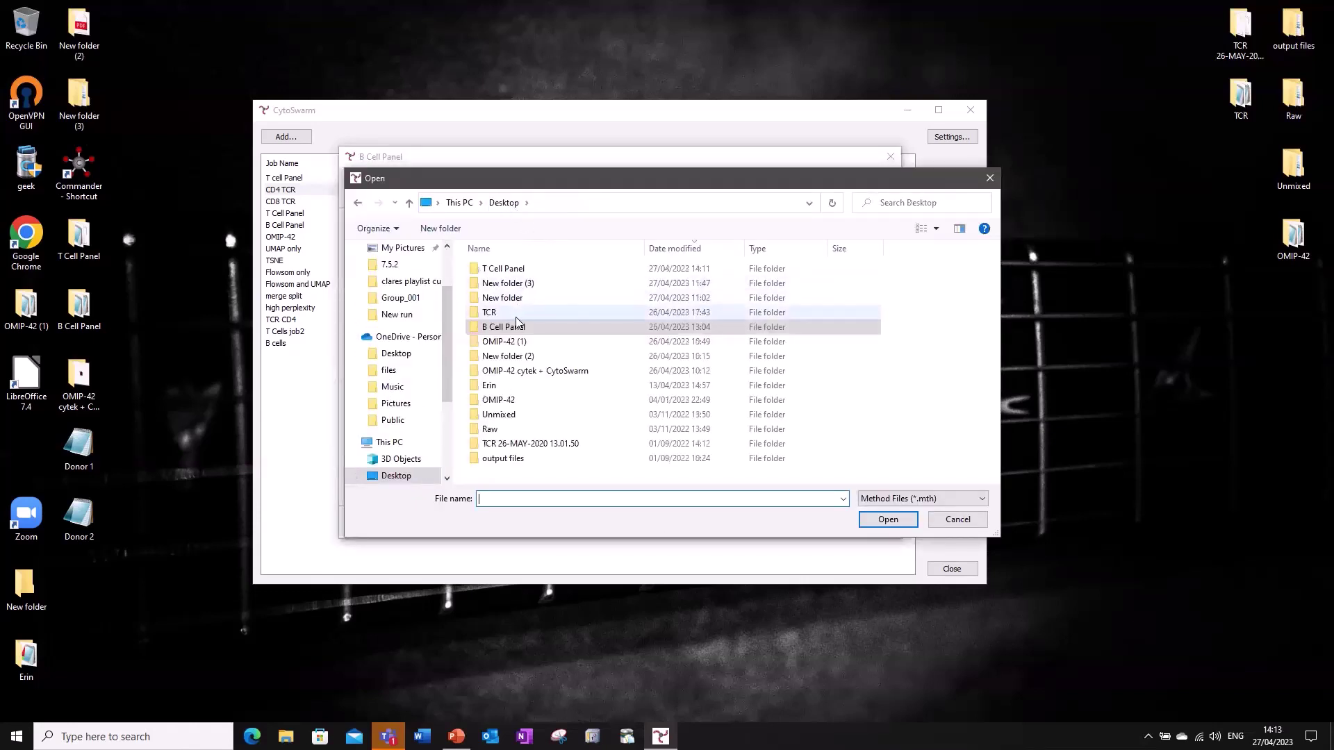
pyautogui.doubleClick(503, 269)
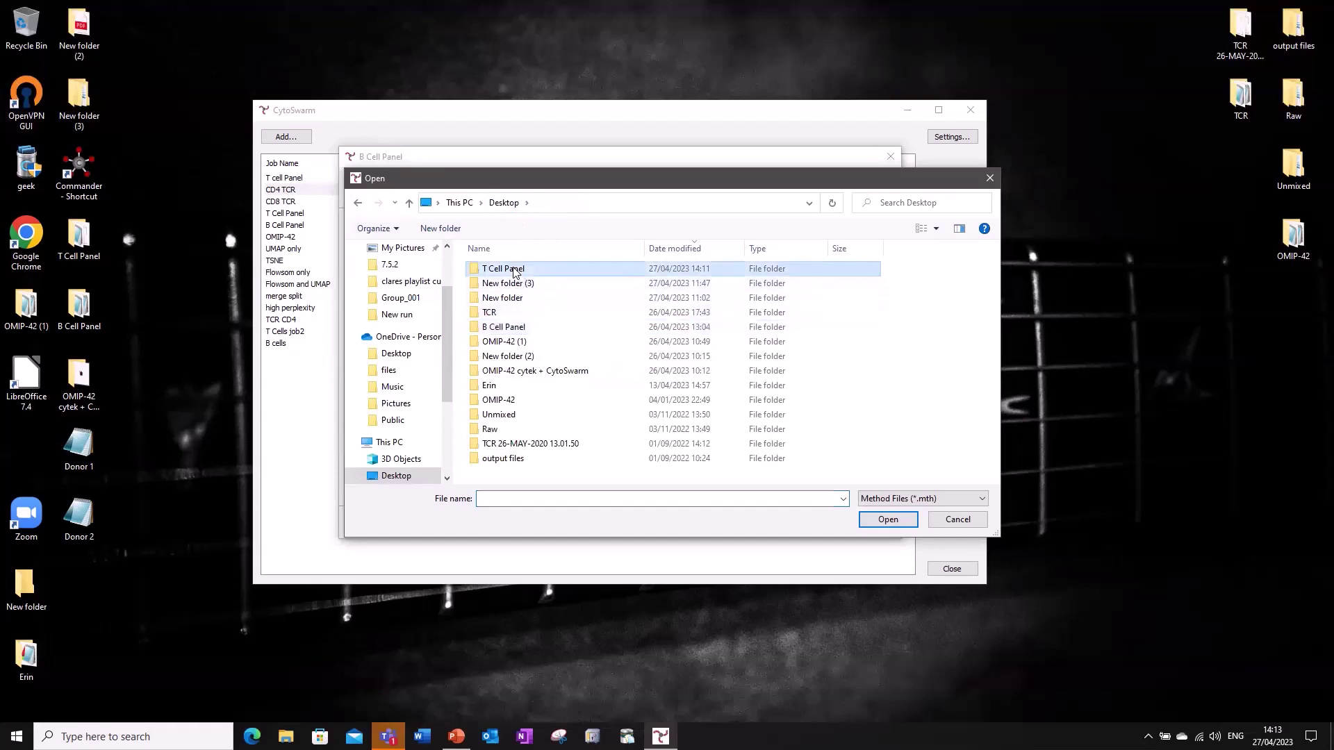
pyautogui.click(530, 332)
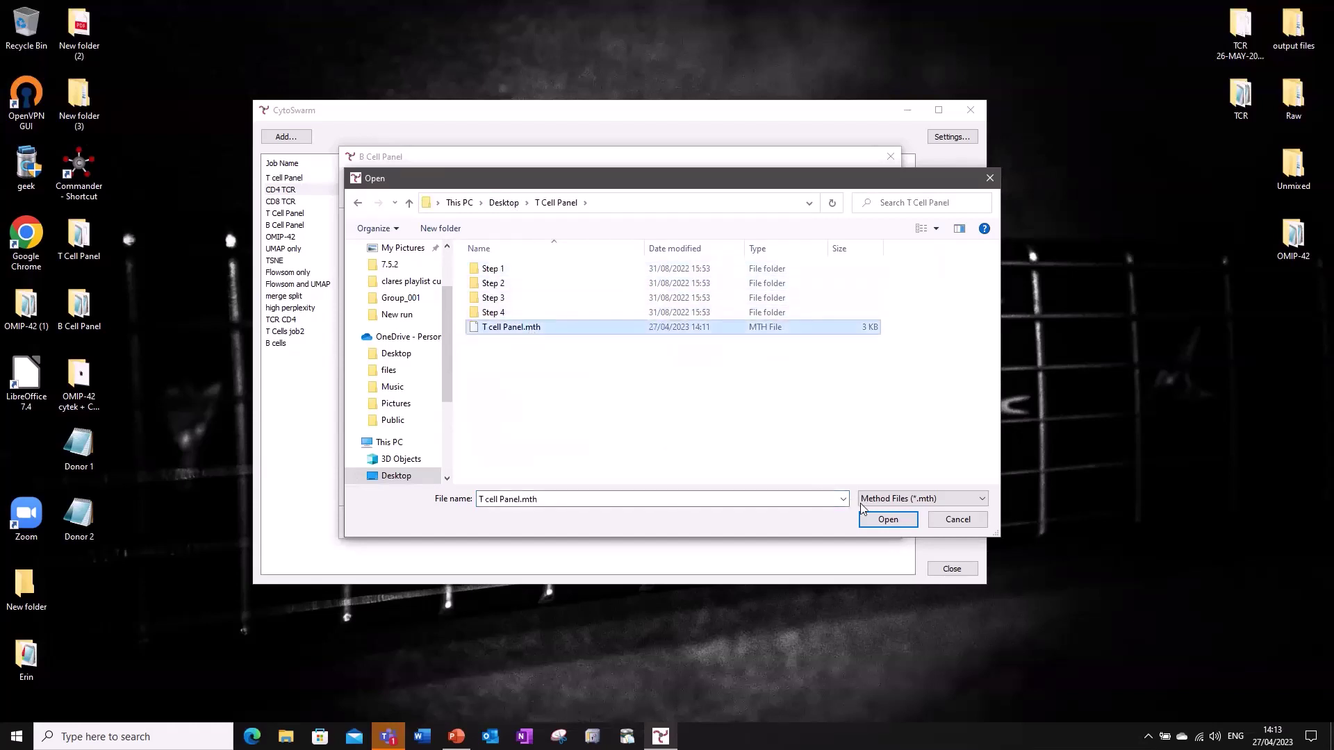
pyautogui.click(881, 522)
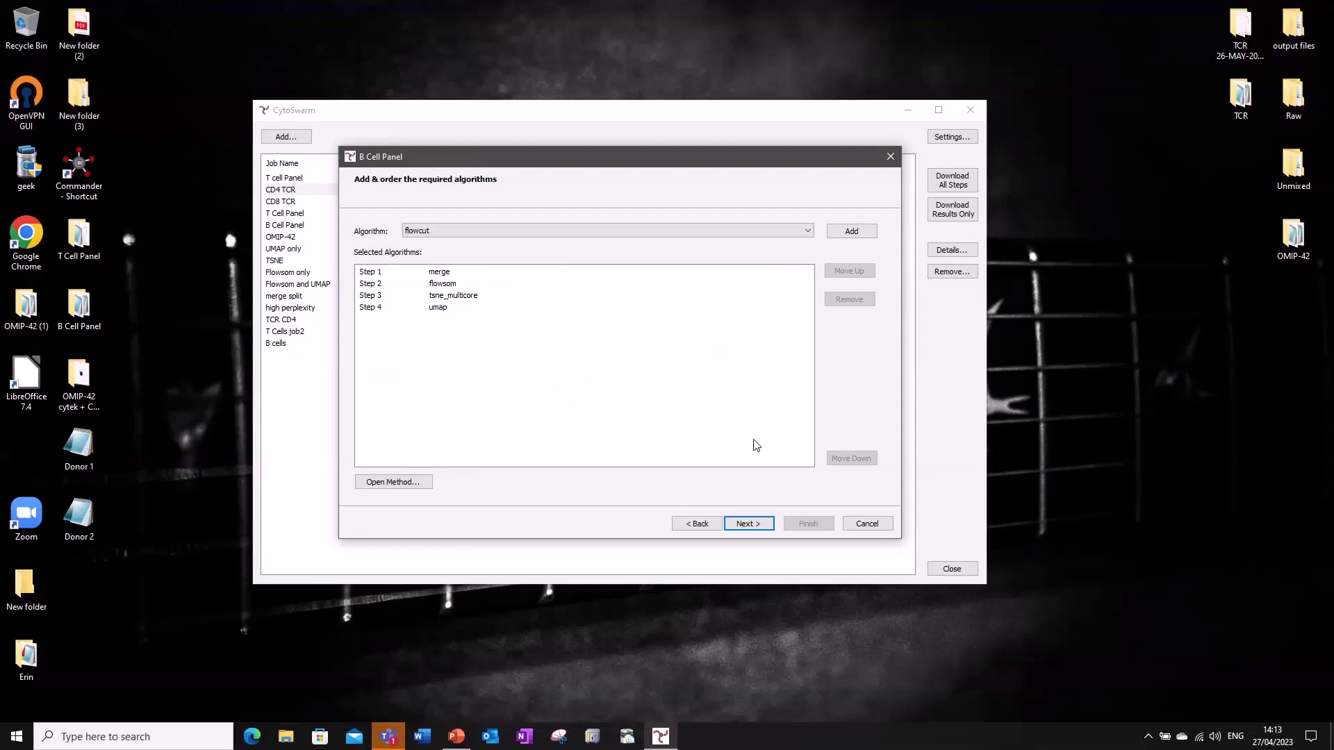
pyautogui.click(748, 525)
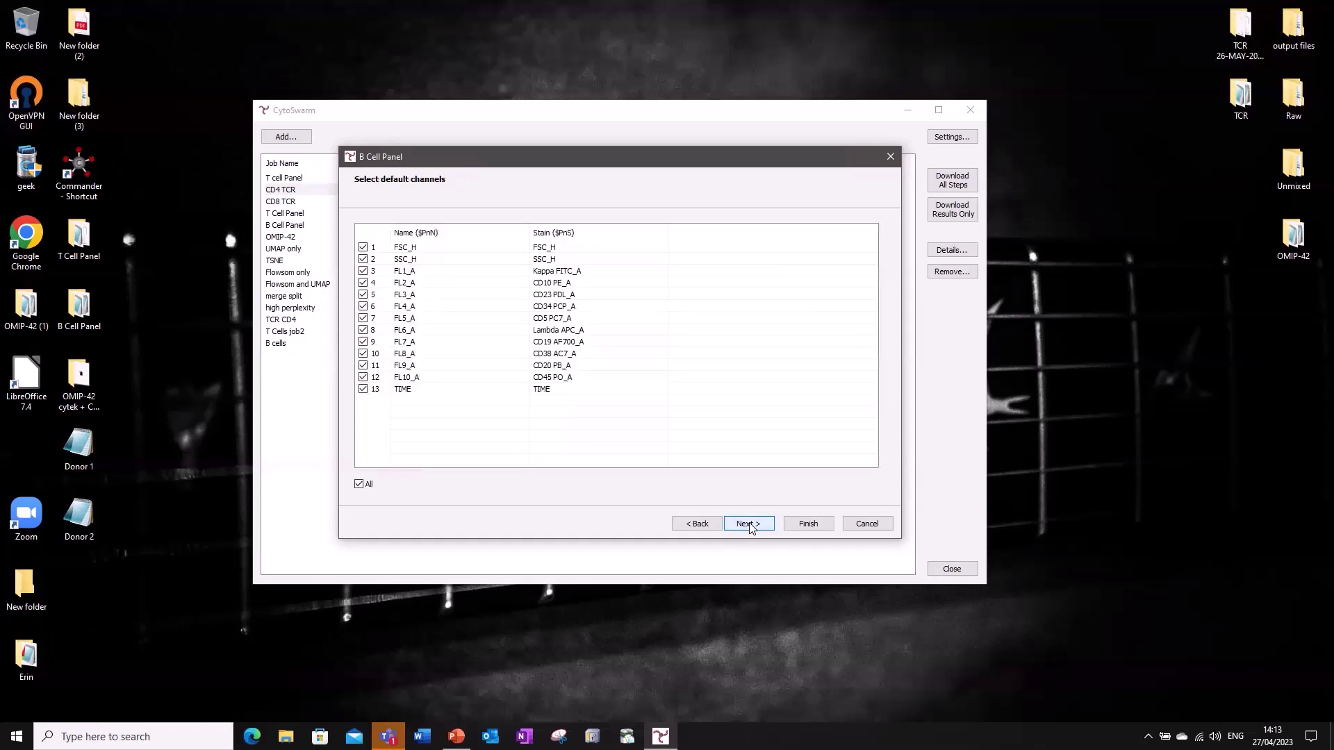
# - Exclude the FSC_H, SSC_H and TIME channels from the default channels and submit the B Cell Panel job
pyautogui.click(363, 247)
pyautogui.click(364, 260)
pyautogui.click(363, 389)
pyautogui.click(807, 524)
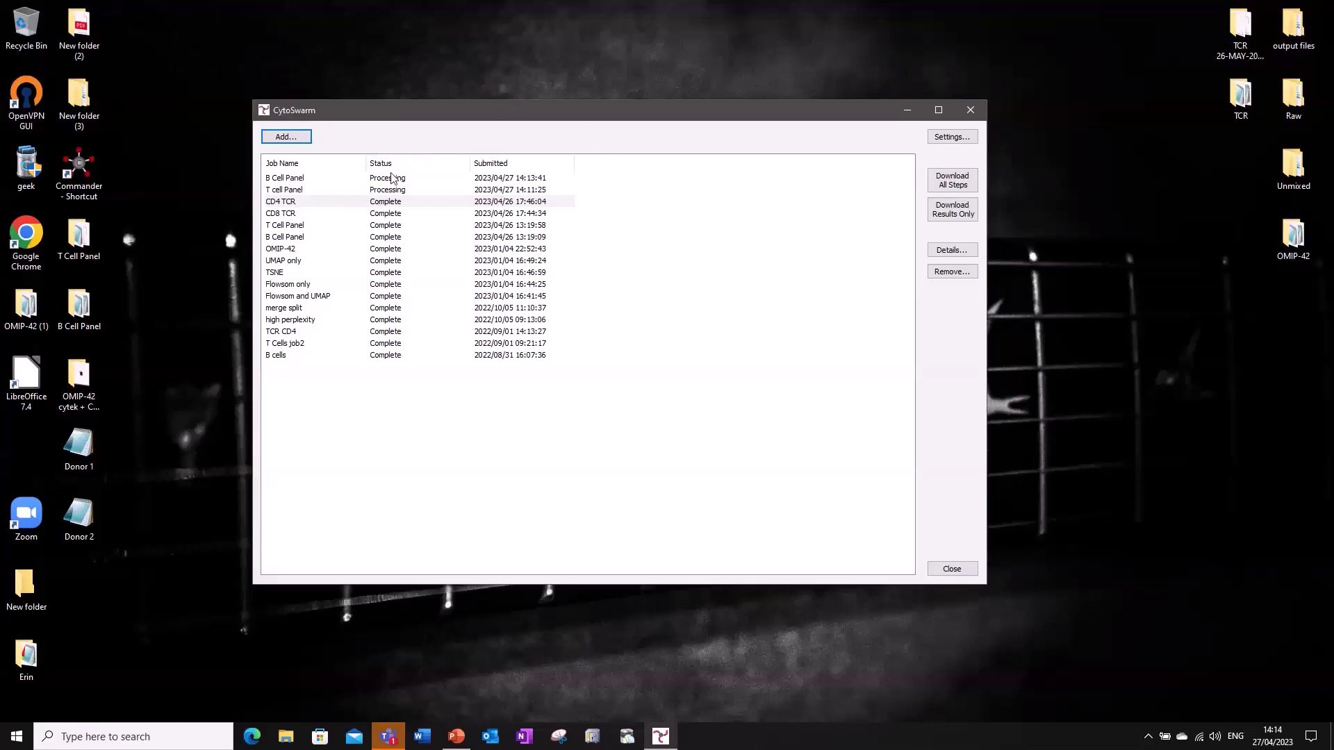
# - Reopen the CD4 TCR job's preview, review its list of steps and umap plot, and close it
pyautogui.click(498, 203)
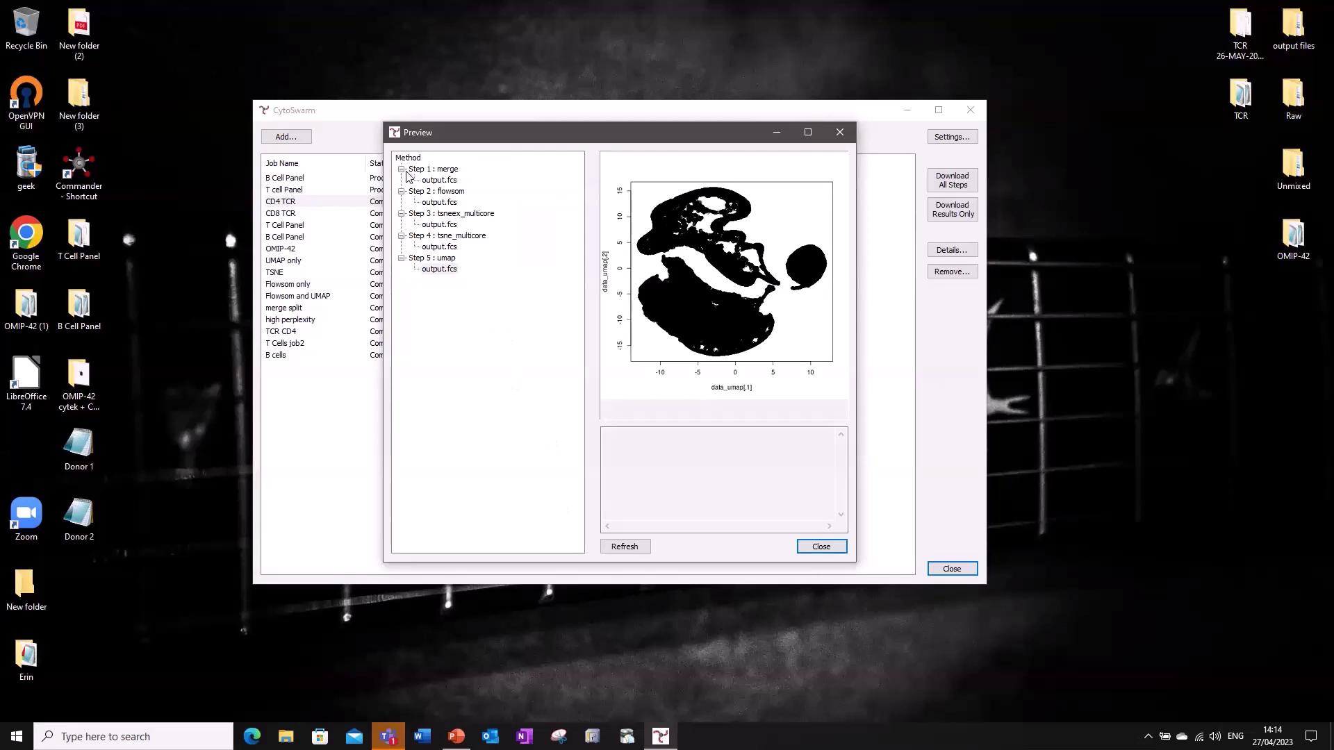
pyautogui.moveTo(483, 138); pyautogui.dragTo(565, 132)
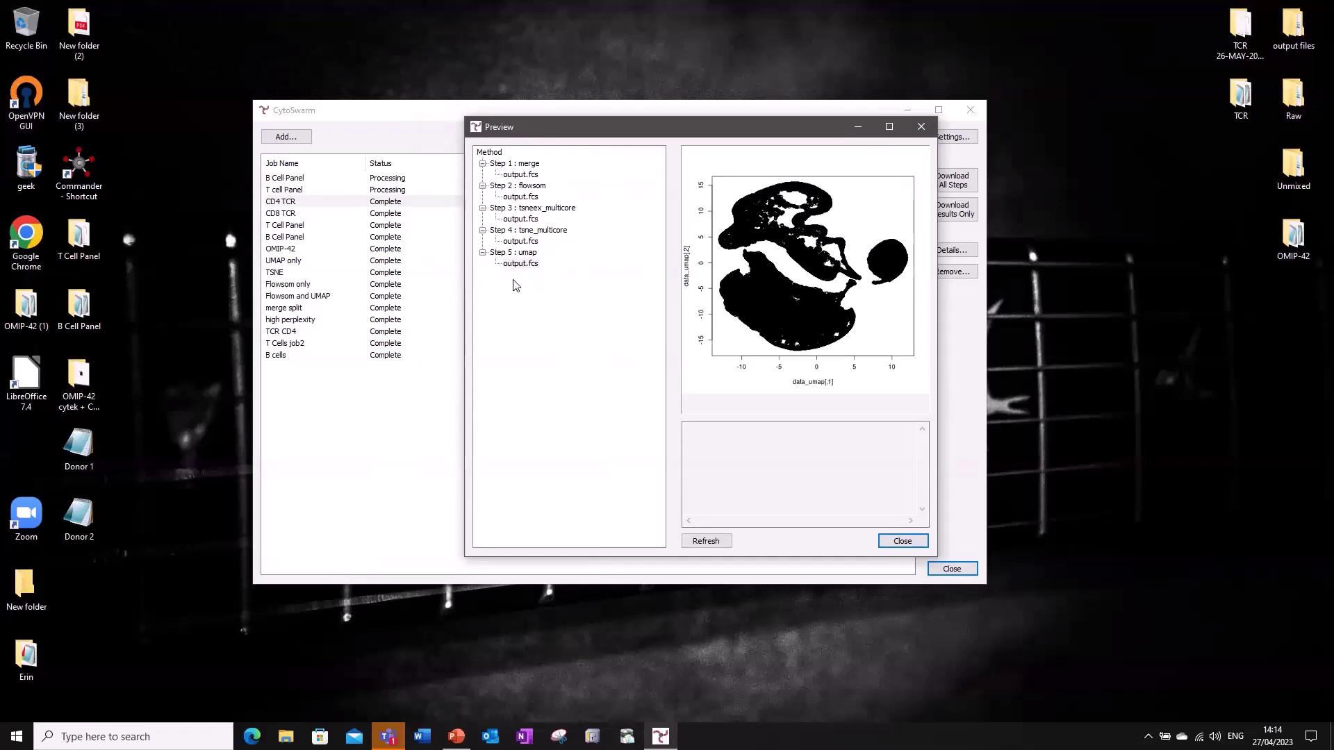
pyautogui.click(916, 542)
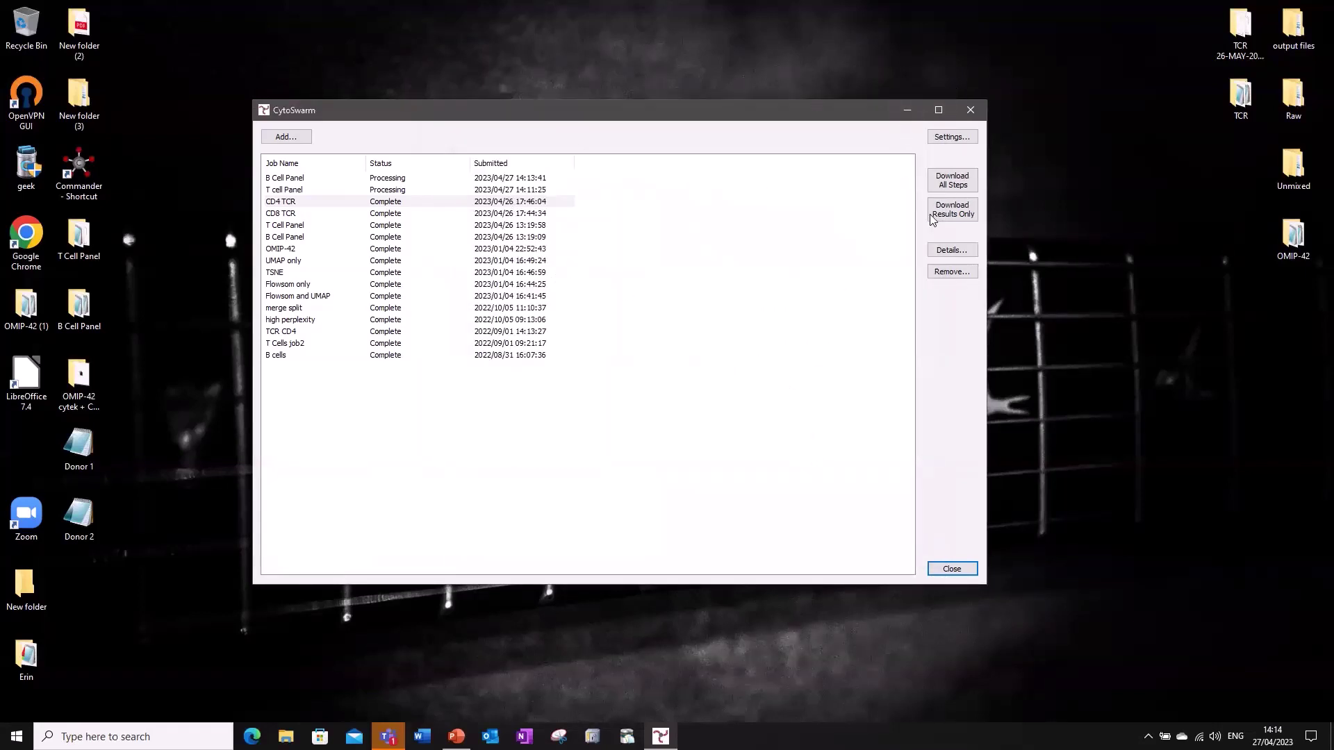
# - Create a new folder with the default name on the desktop beside the job window
pyautogui.rightClick(1040, 171)
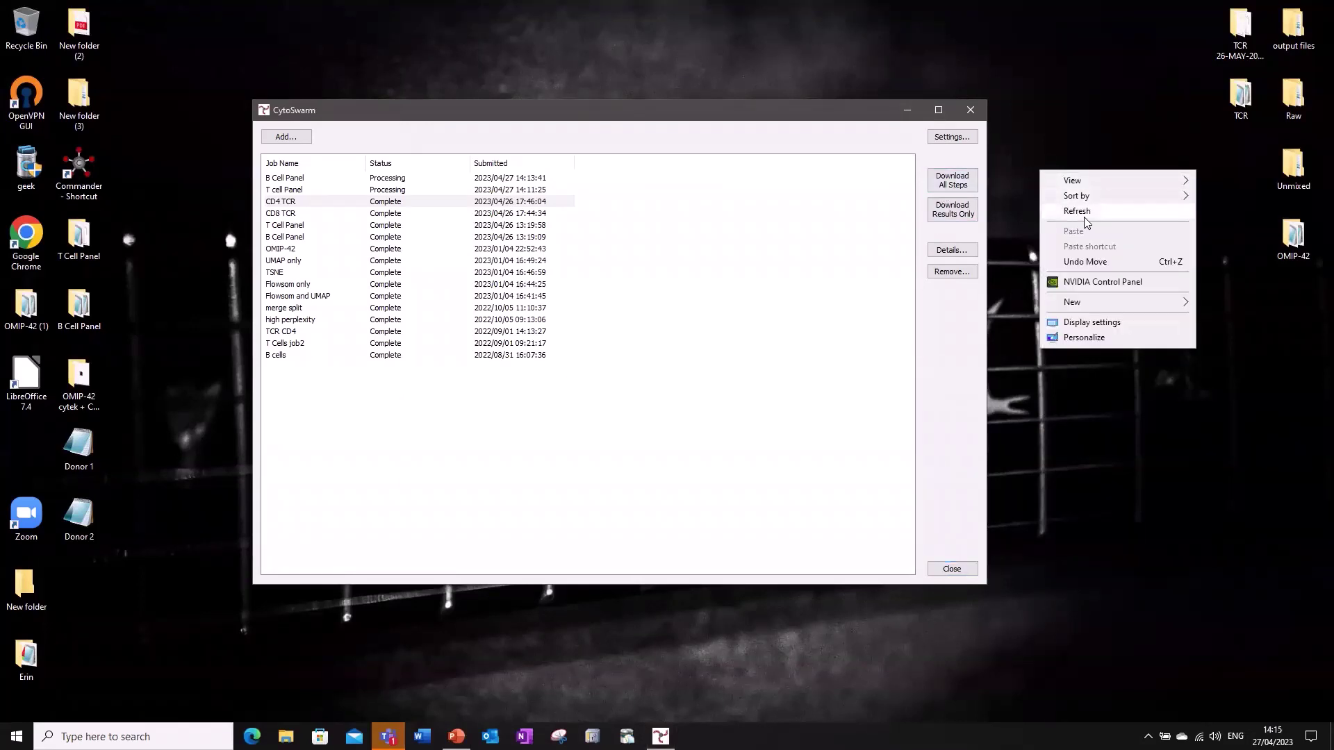
pyautogui.moveTo(1081, 301)
pyautogui.click(1000, 302)
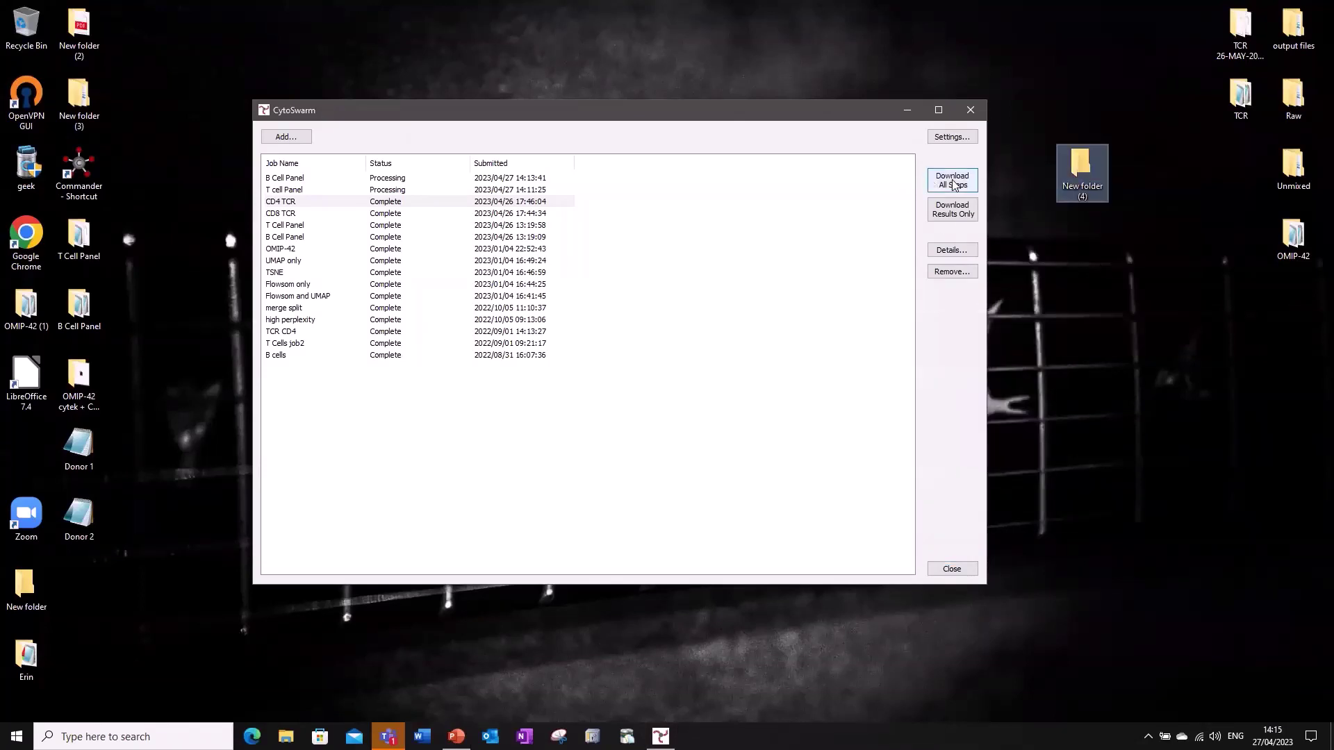
# - Download all steps of the CD4 TCR job into New folder (4) on the desktop
pyautogui.click(311, 206)
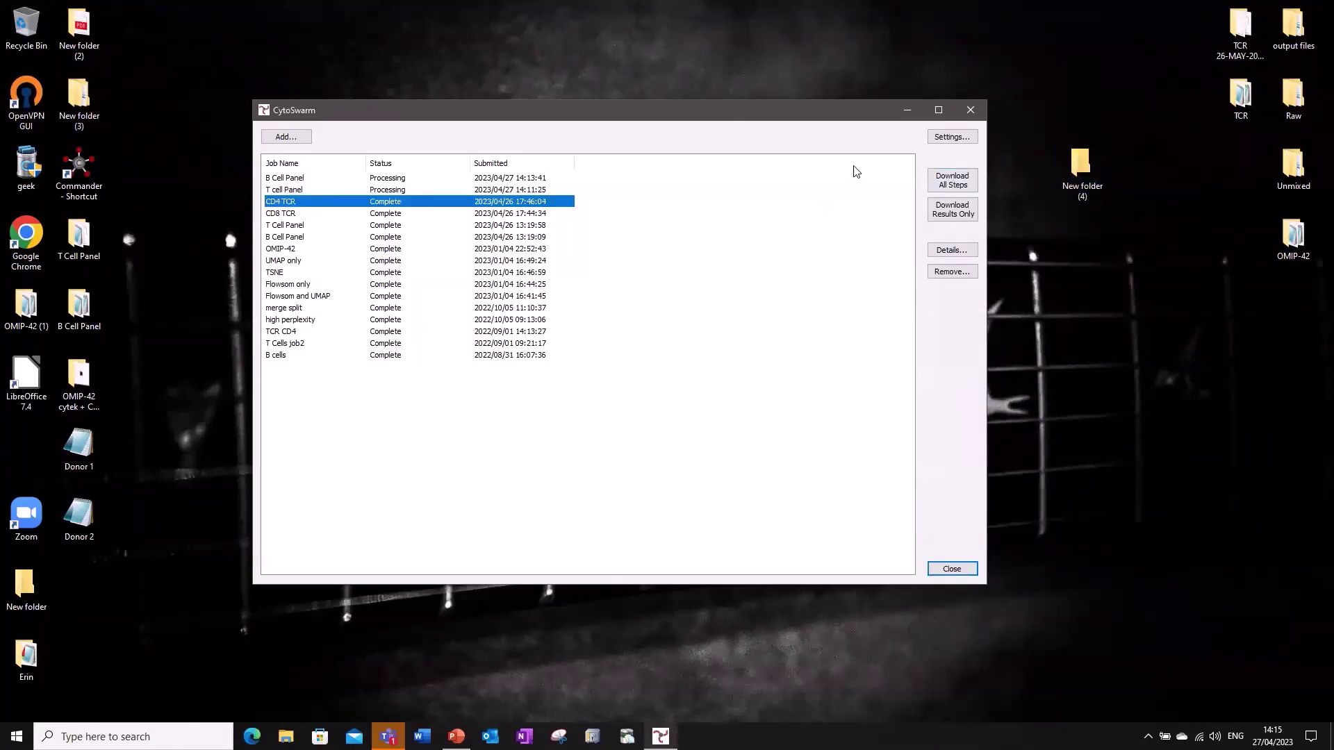
pyautogui.click(961, 184)
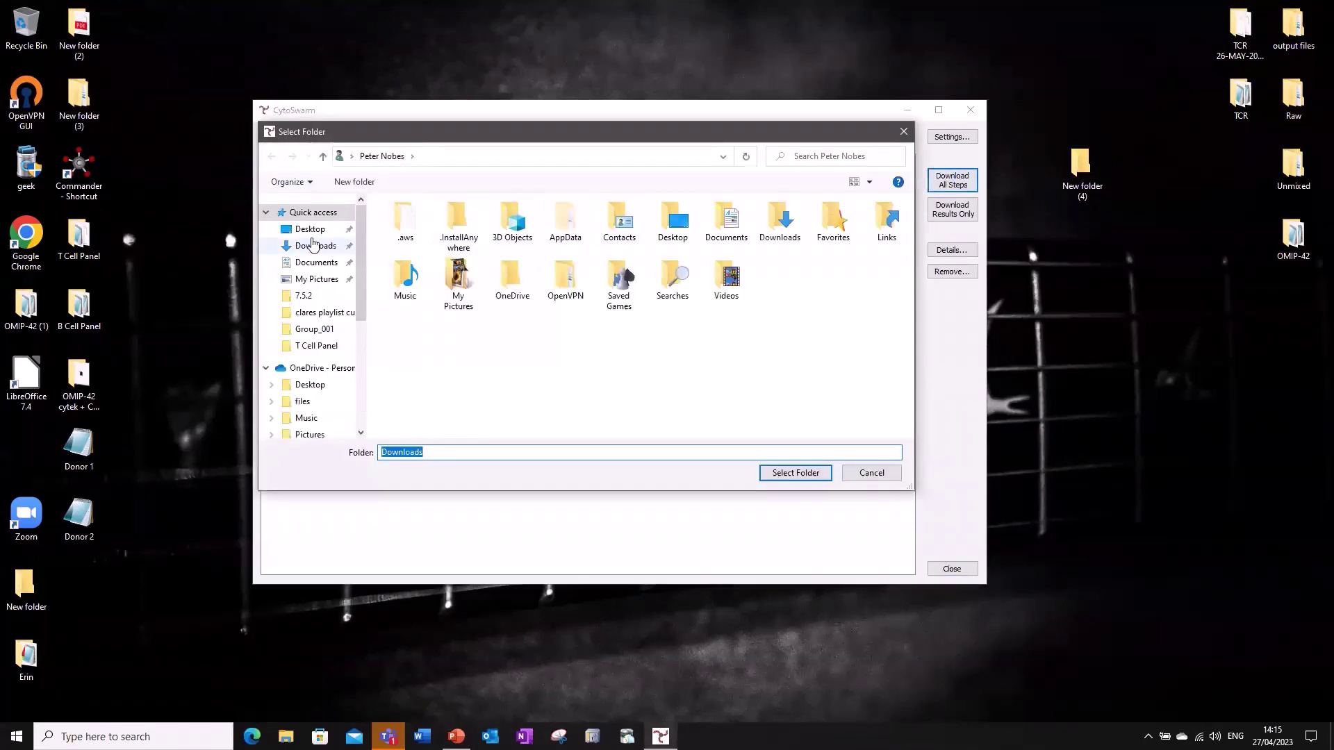
pyautogui.click(313, 233)
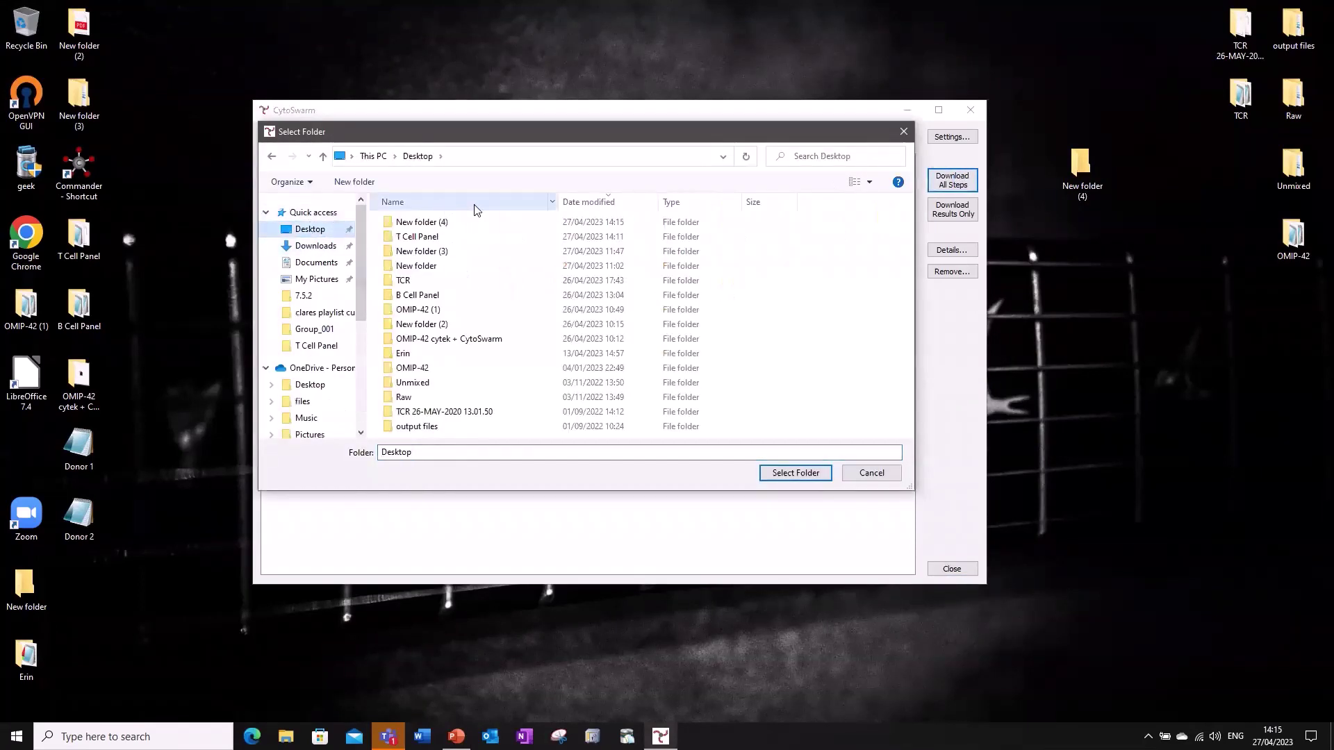
pyautogui.doubleClick(443, 223)
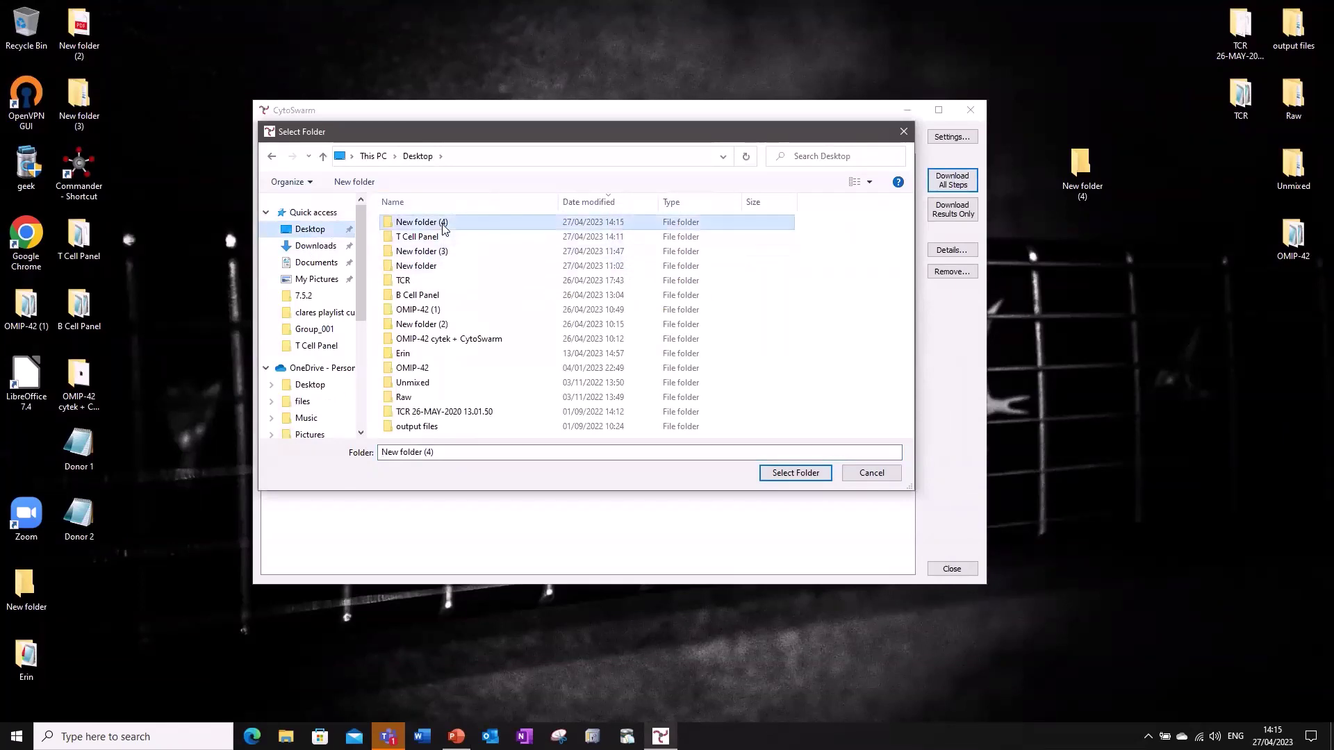
pyautogui.click(794, 480)
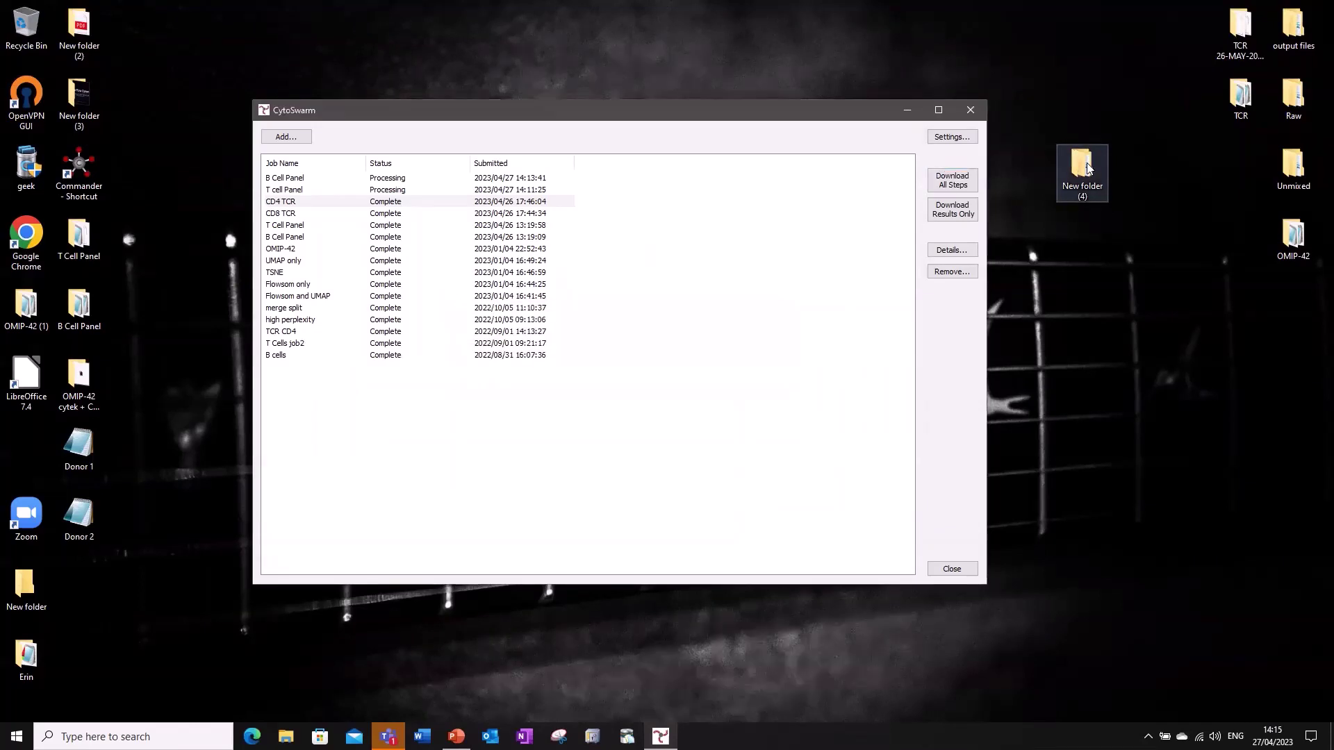
# - Open the downloaded CD4 TCR folder in New folder (4) and find the output file in Step 1's FCS folder
pyautogui.doubleClick(1088, 169)
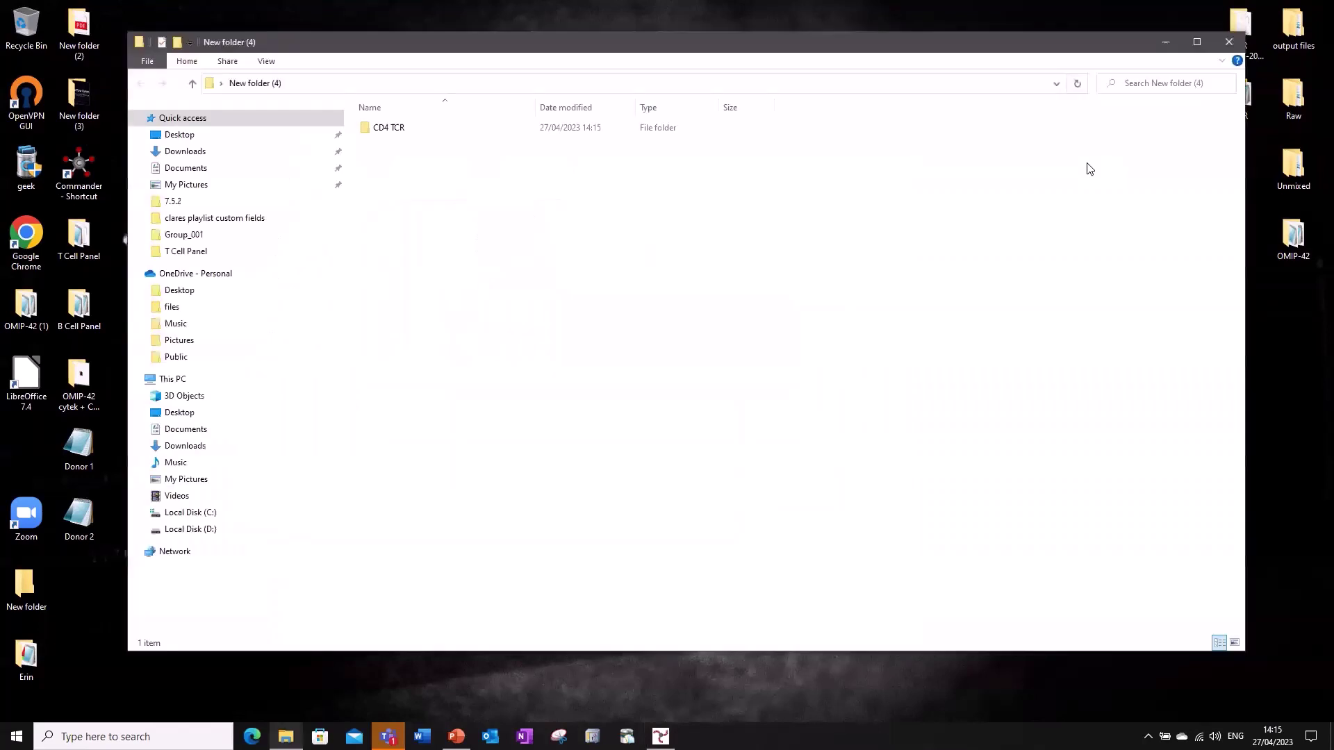
pyautogui.doubleClick(395, 130)
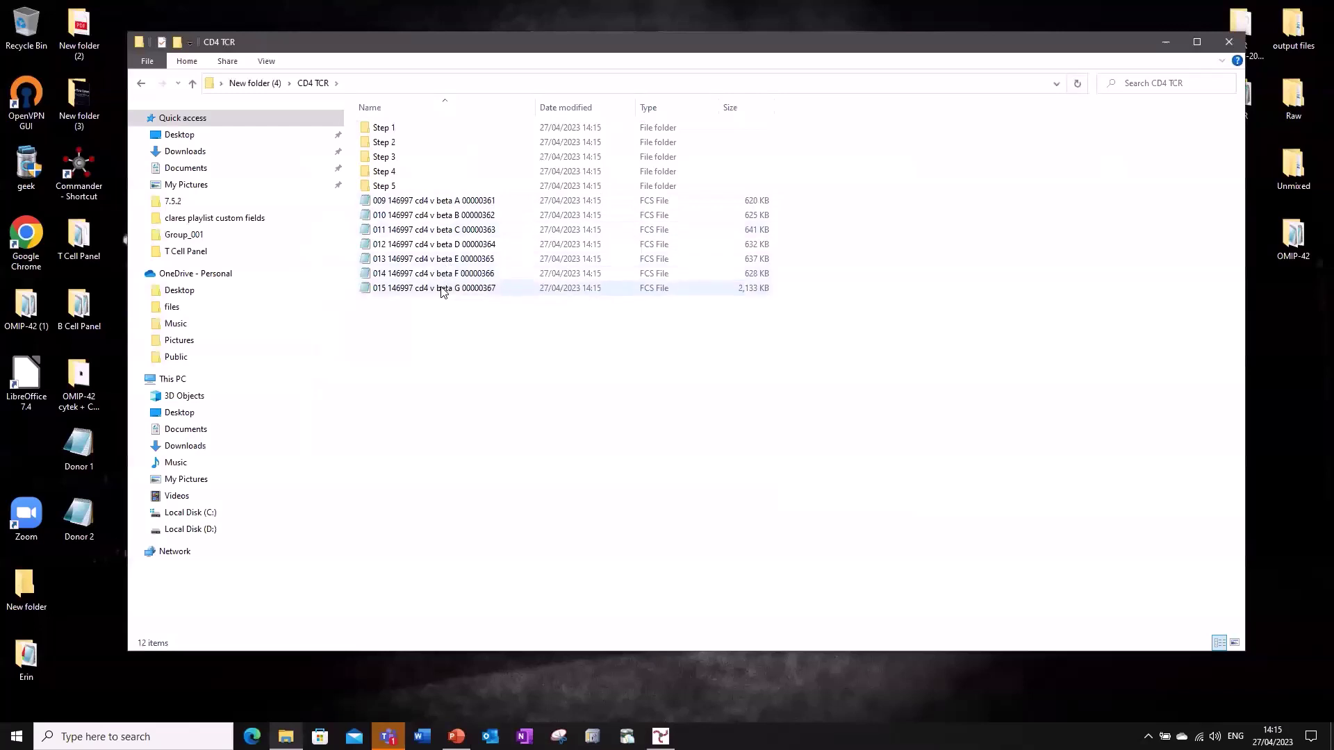
pyautogui.doubleClick(381, 127)
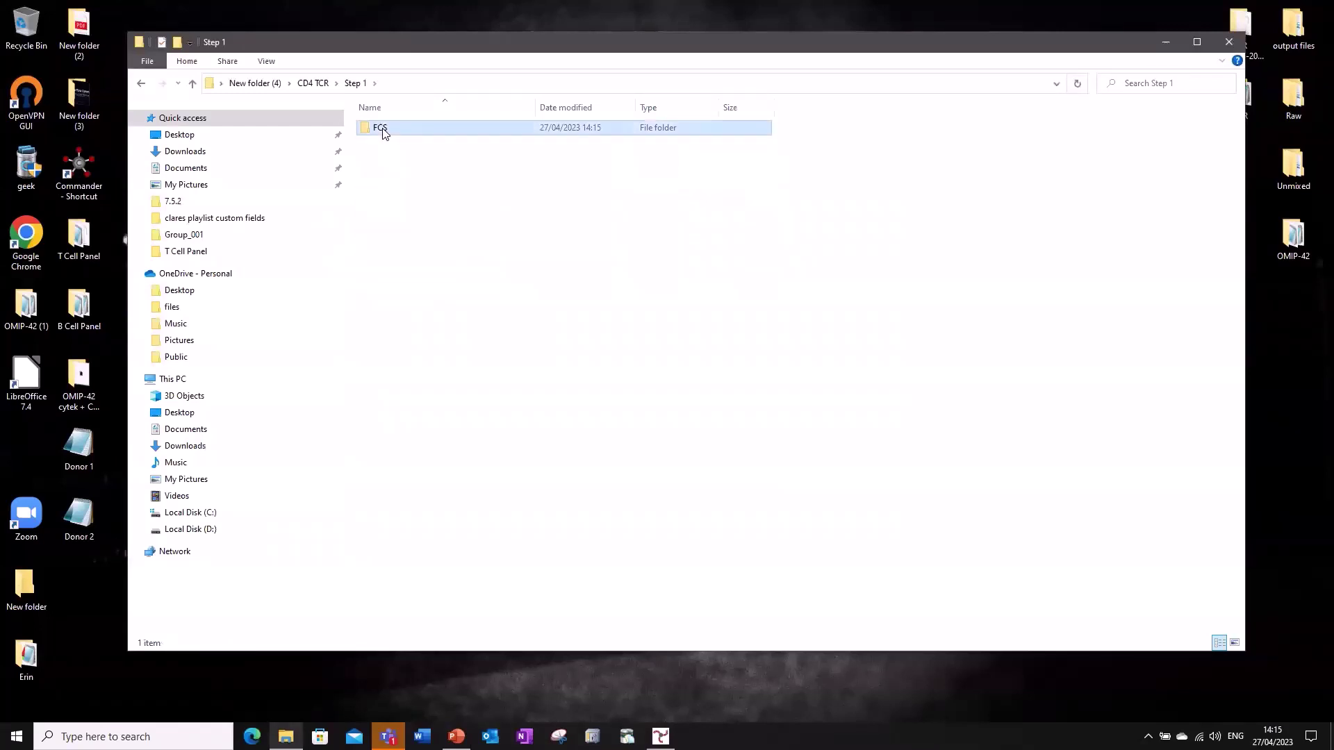
pyautogui.doubleClick(384, 127)
pyautogui.click(395, 127)
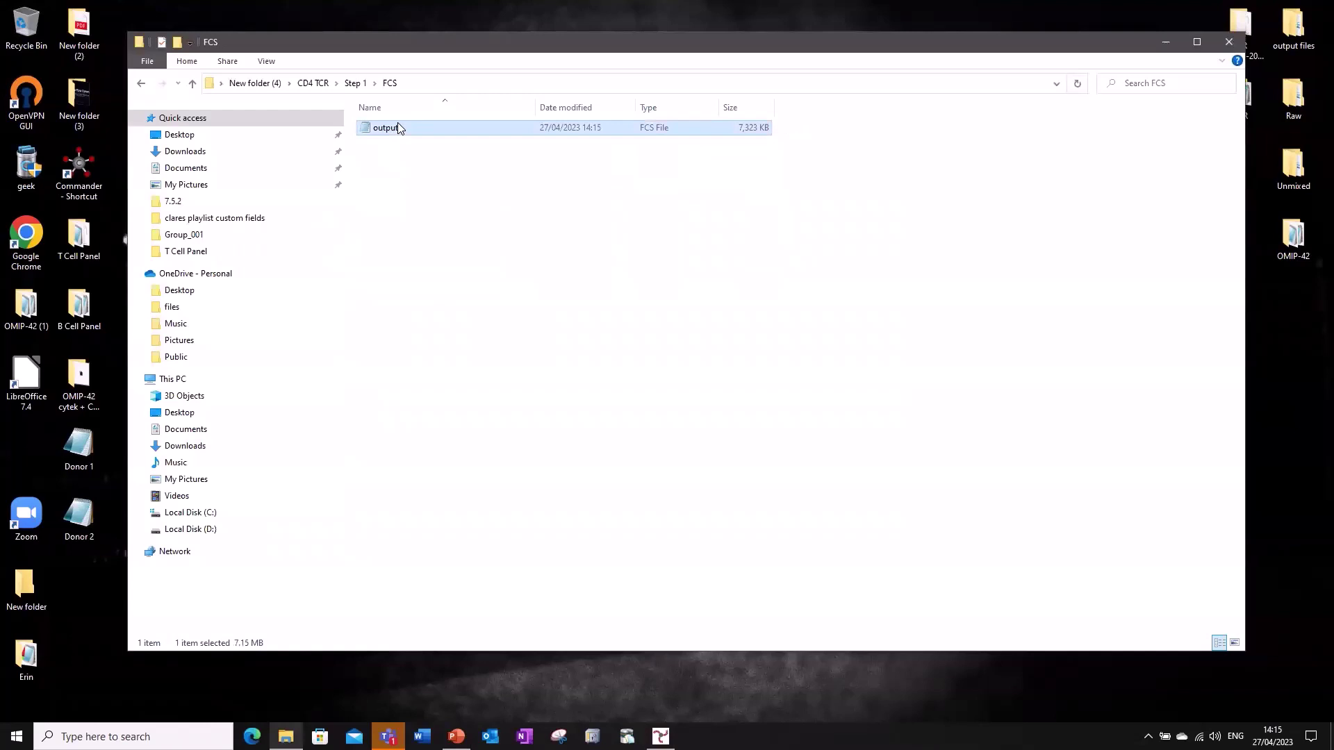
# - Return to the CD4 TCR folder and open the FCS folder of Step 5 to view its output file
pyautogui.click(193, 83)
pyautogui.click(193, 83)
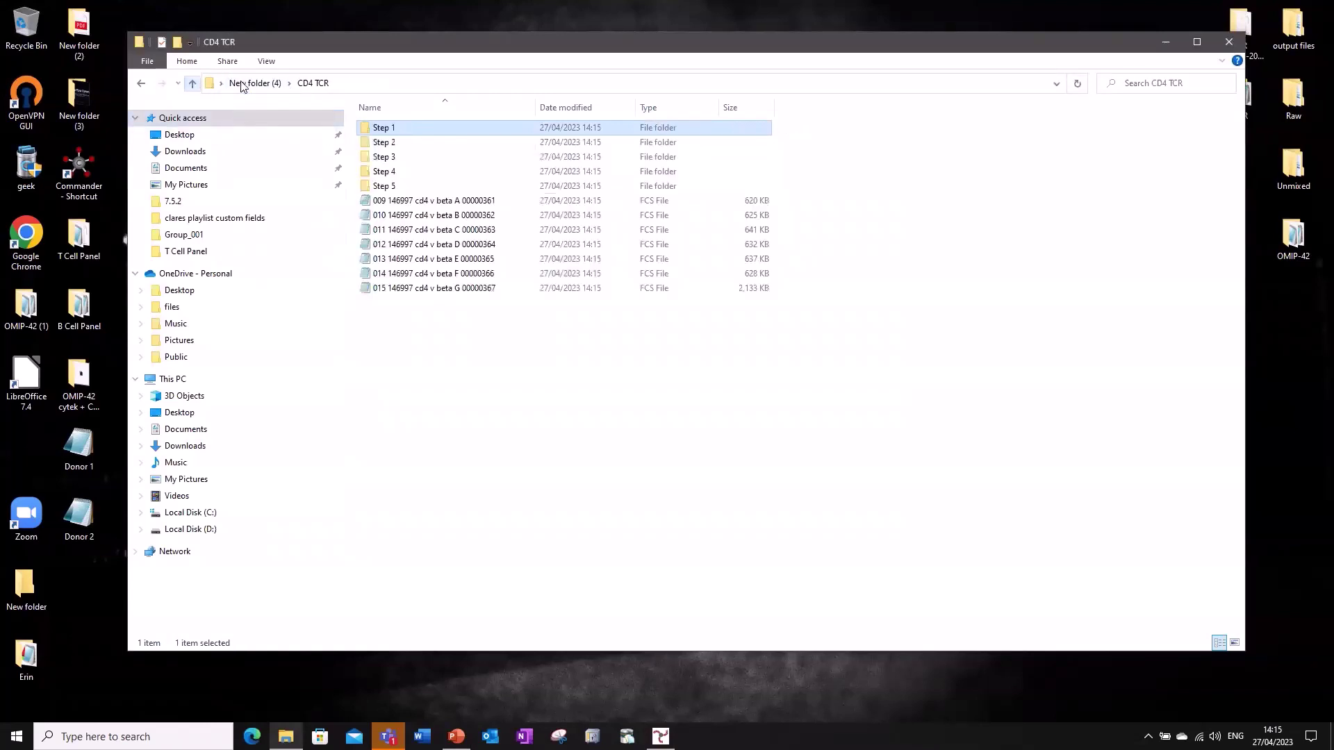
pyautogui.doubleClick(468, 188)
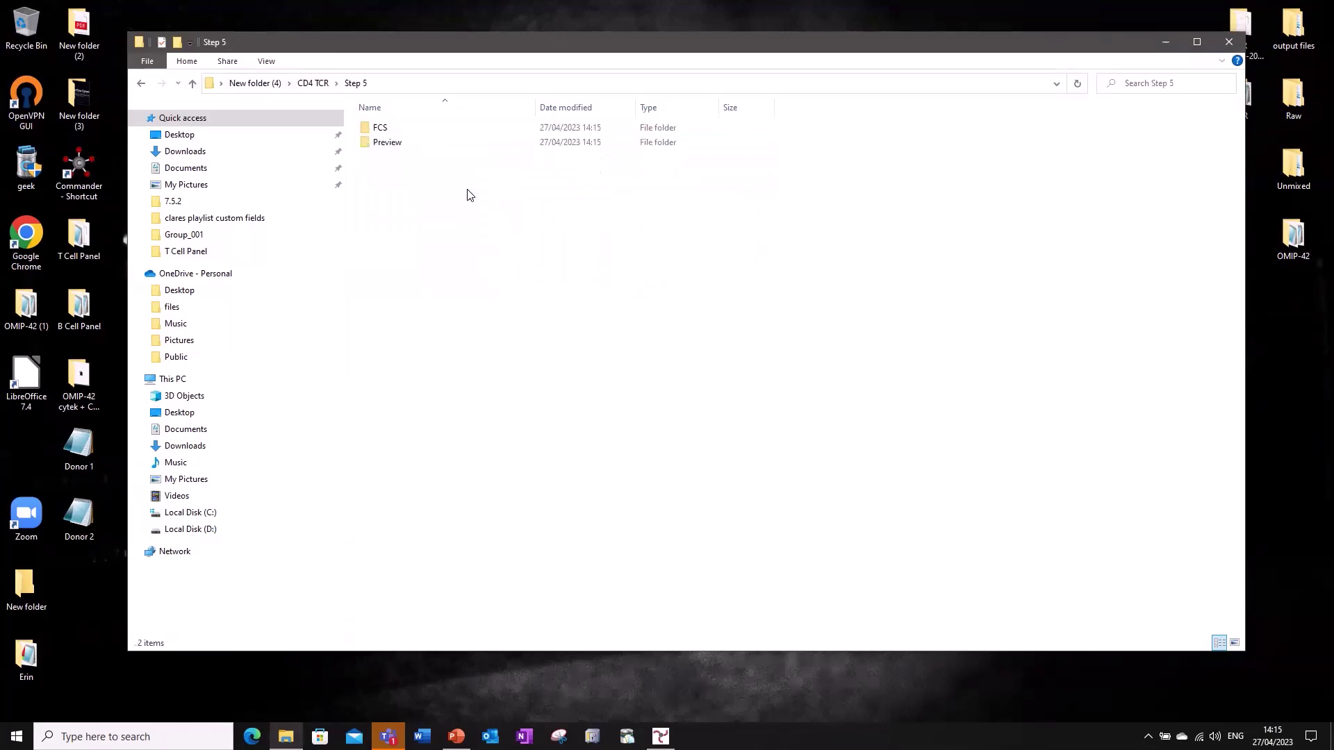
pyautogui.doubleClick(382, 128)
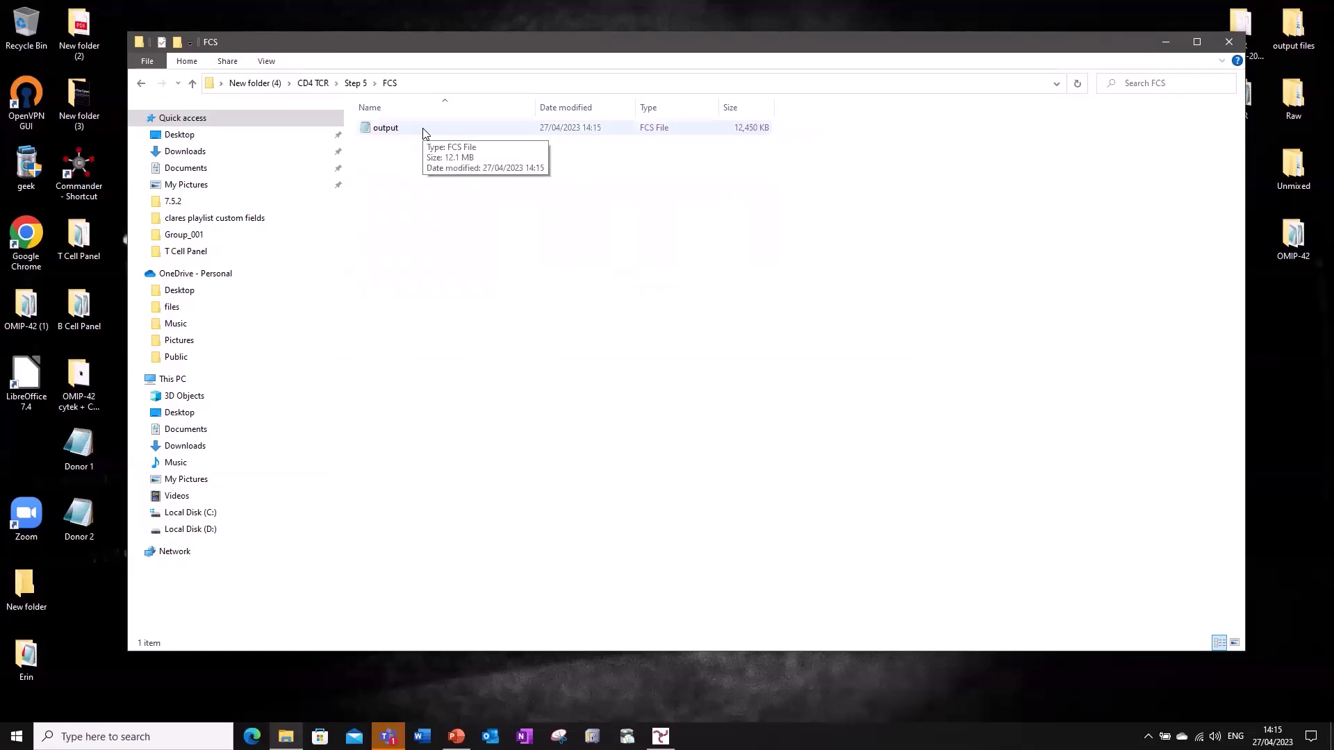
# - Revisit the Step 5 folder of the downloaded CD4 TCR results in New folder (4), and close the file window
pyautogui.click(1230, 43)
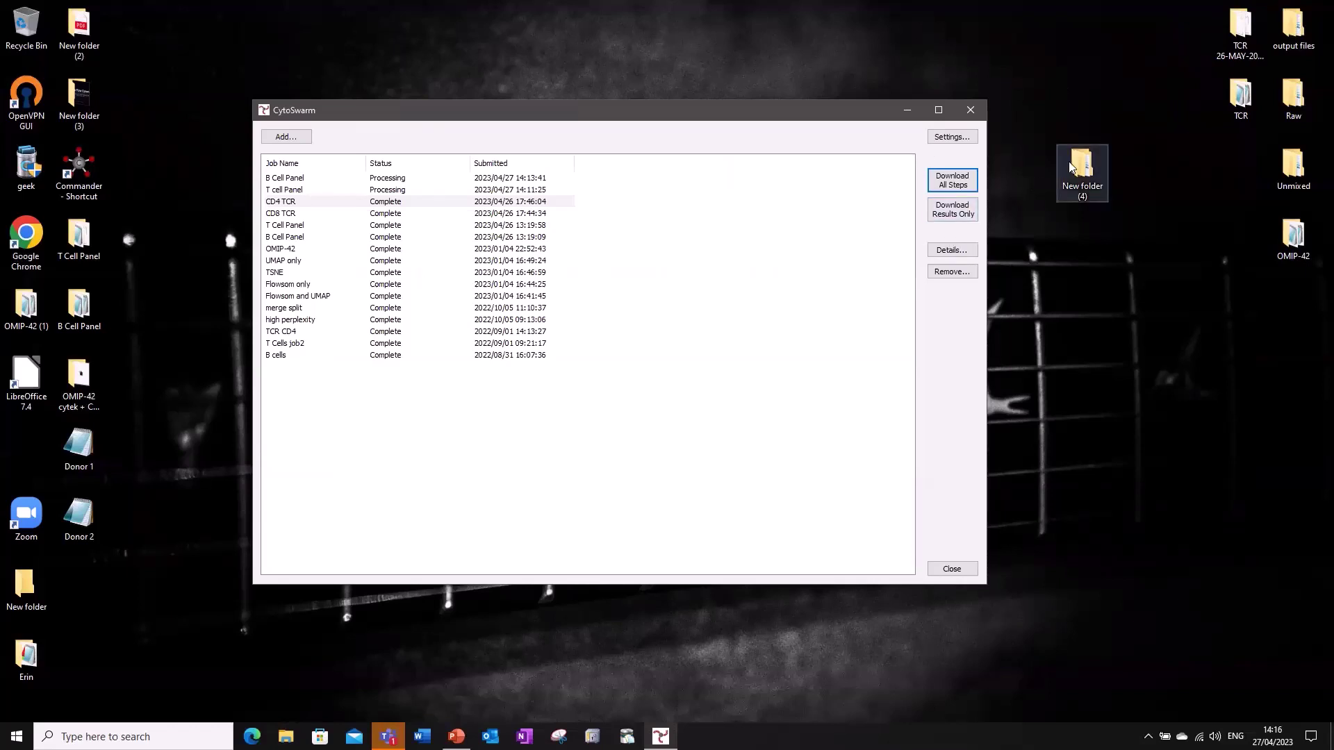
pyautogui.doubleClick(1090, 168)
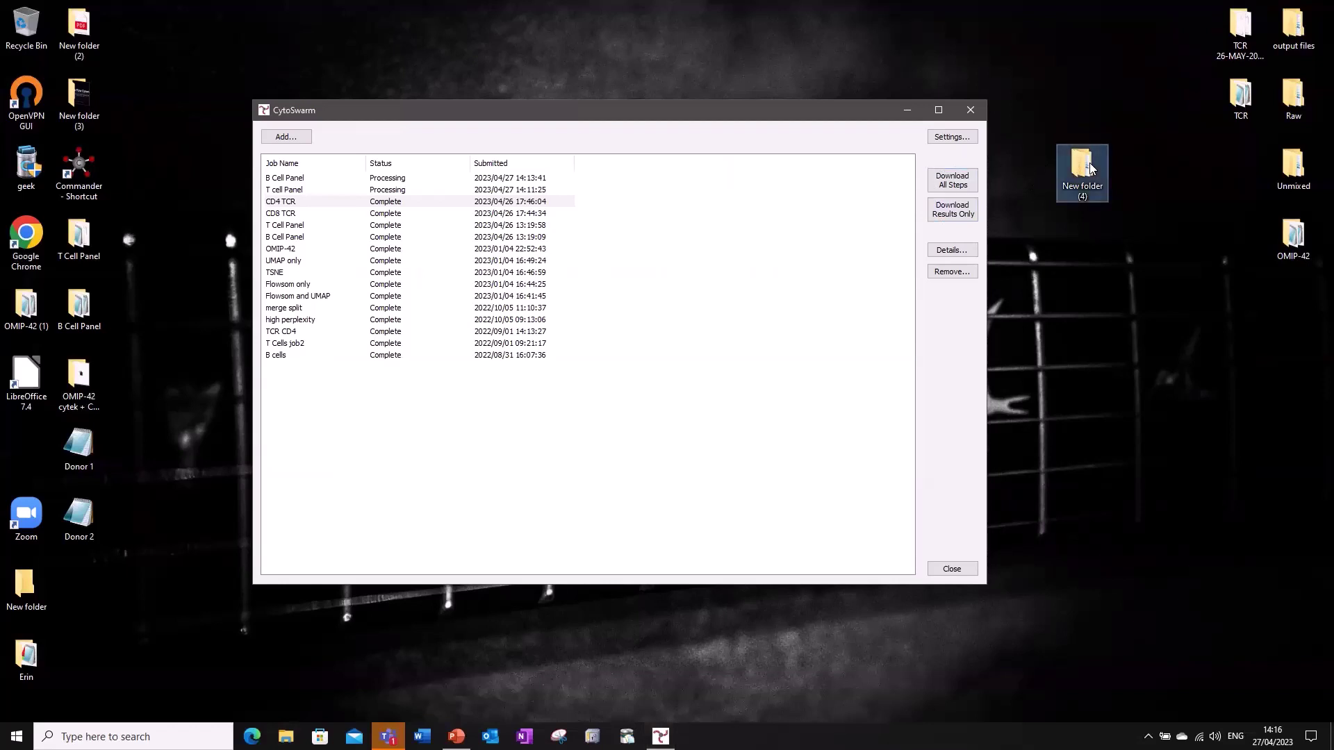
pyautogui.click(378, 129)
pyautogui.doubleClick(379, 129)
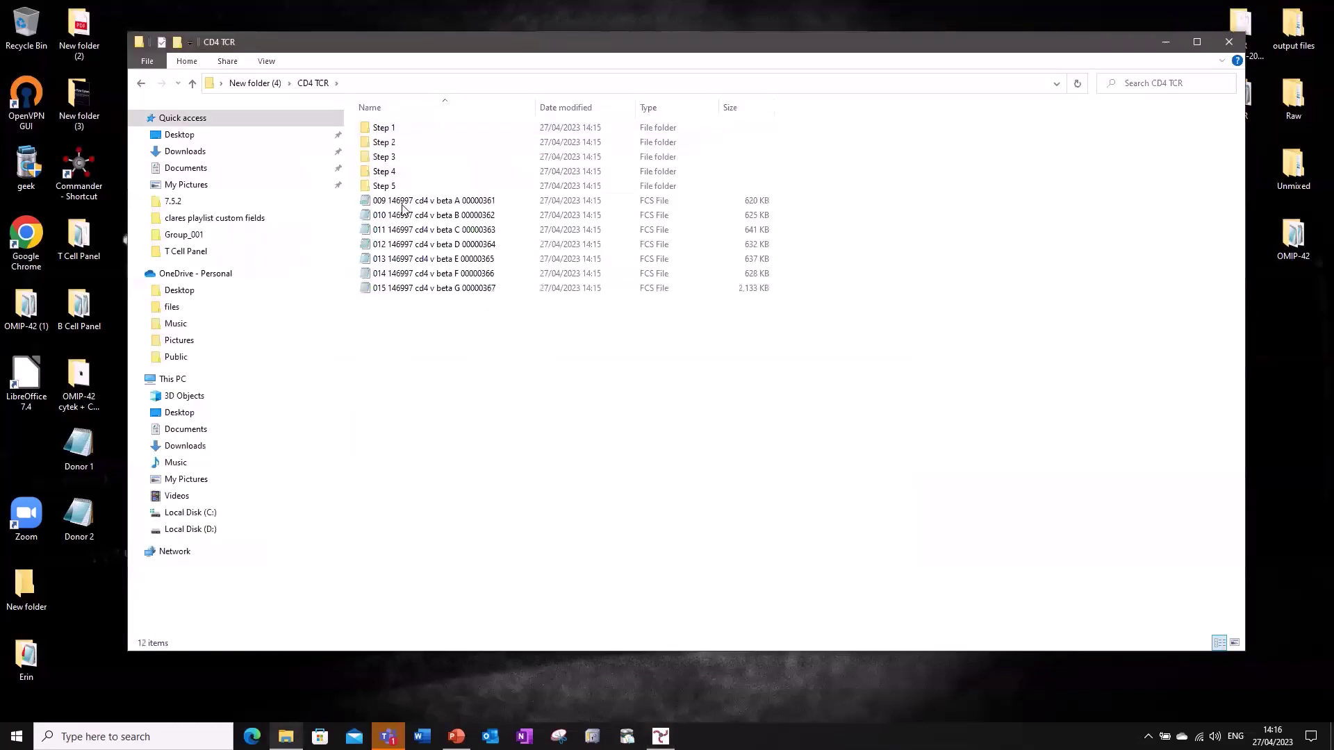
pyautogui.doubleClick(381, 185)
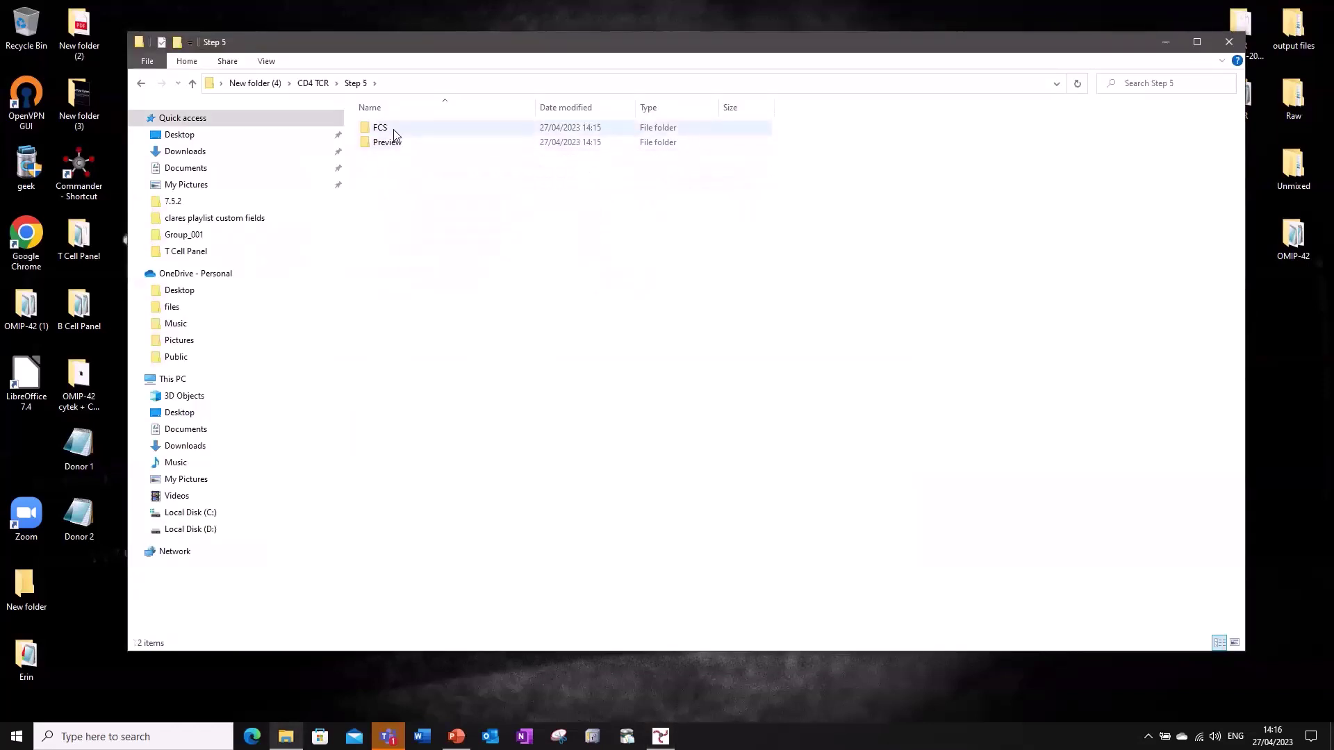
pyautogui.click(1228, 42)
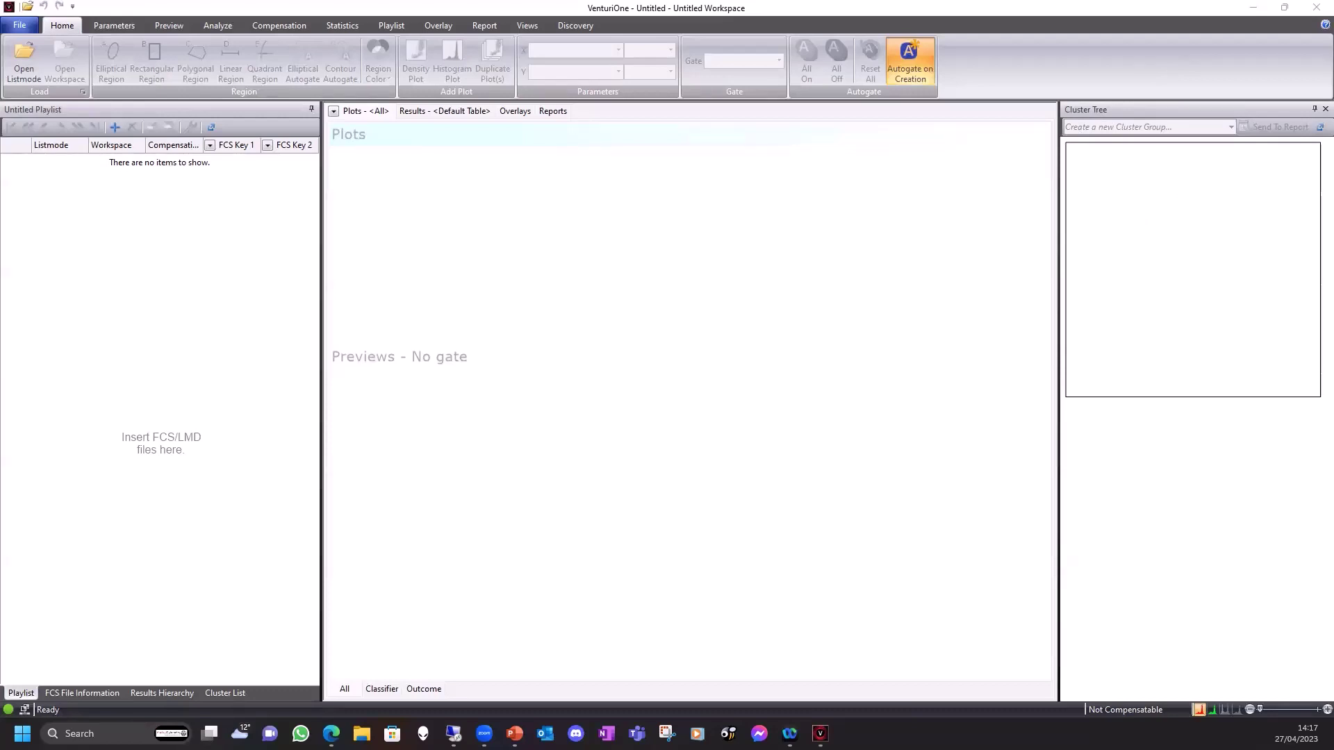
# - Load the T Cell Panel output file from the Step 4 FCS folder of T Cell Panel into the VenturiOne playlist
pyautogui.hotkey('alt', 'Tab')
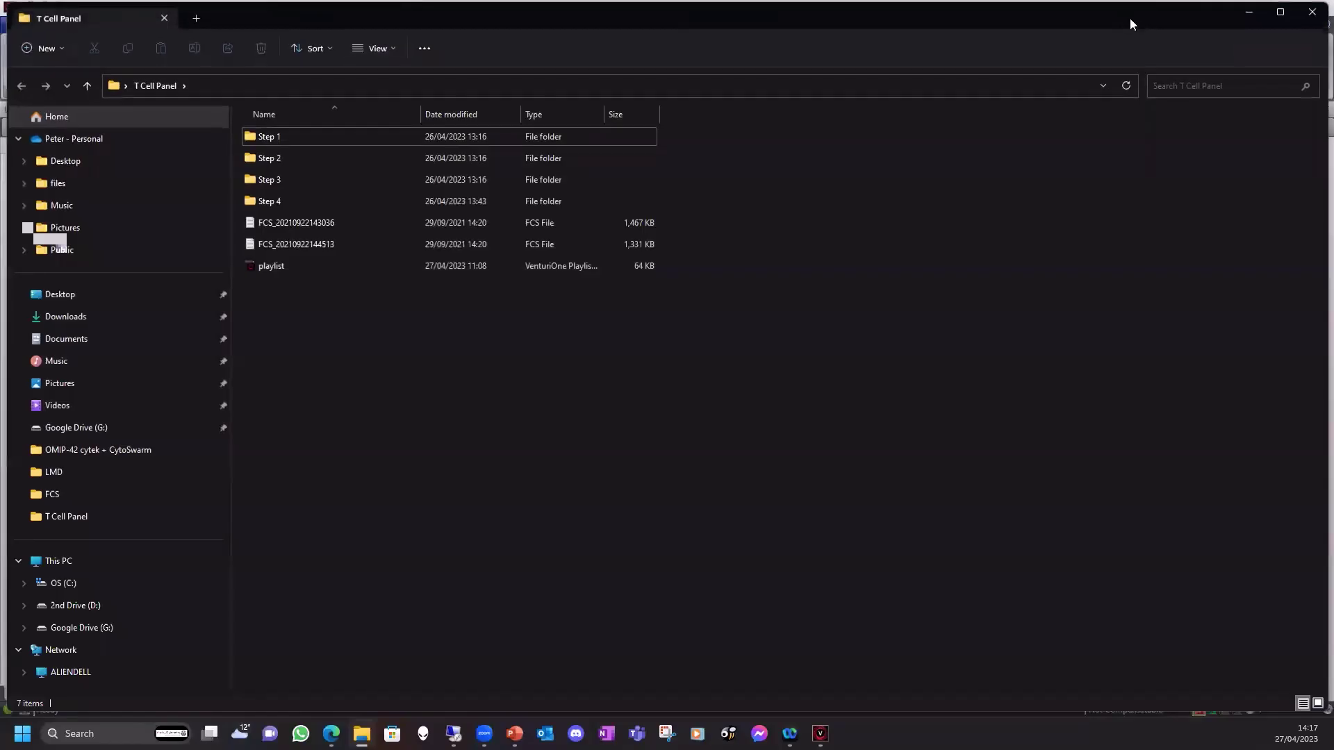
pyautogui.doubleClick(1130, 23)
pyautogui.click(1144, 251)
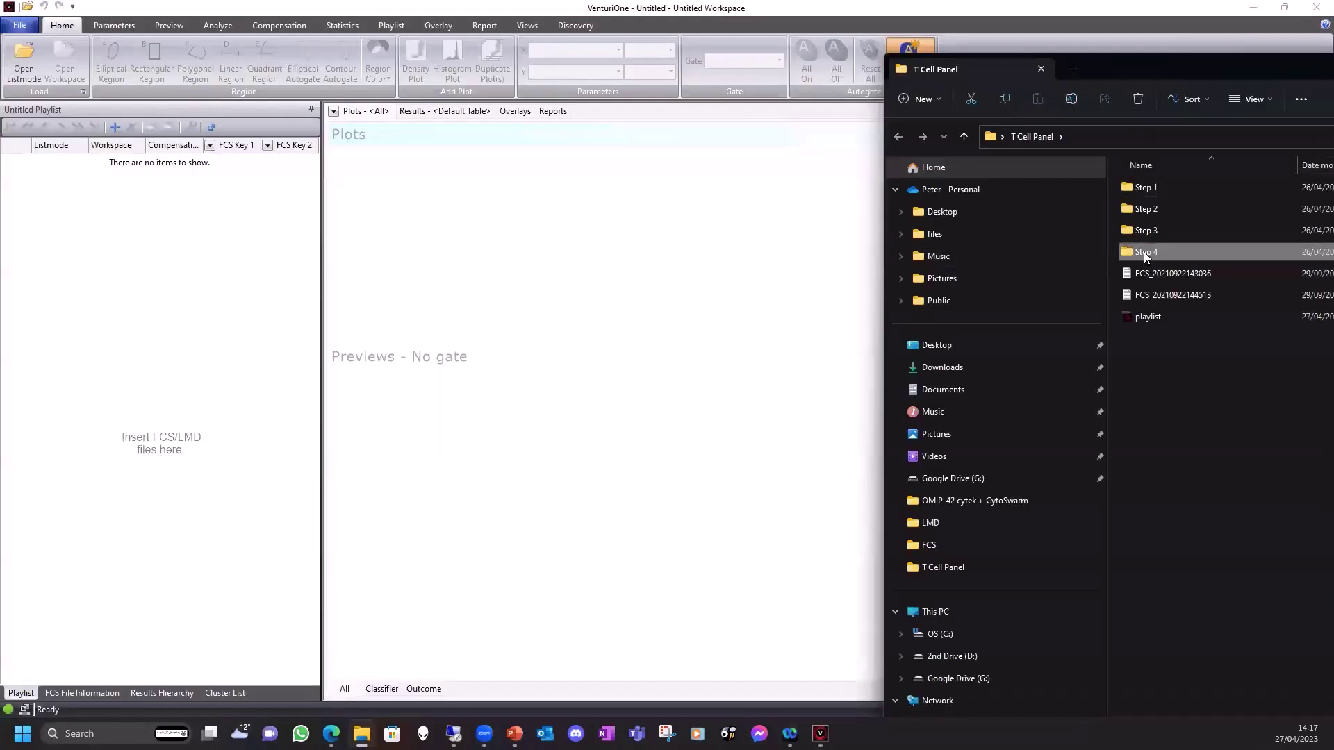
pyautogui.keyDown('ctrl'); pyautogui.click(1147, 208); pyautogui.keyUp('ctrl')
pyautogui.click(1145, 251)
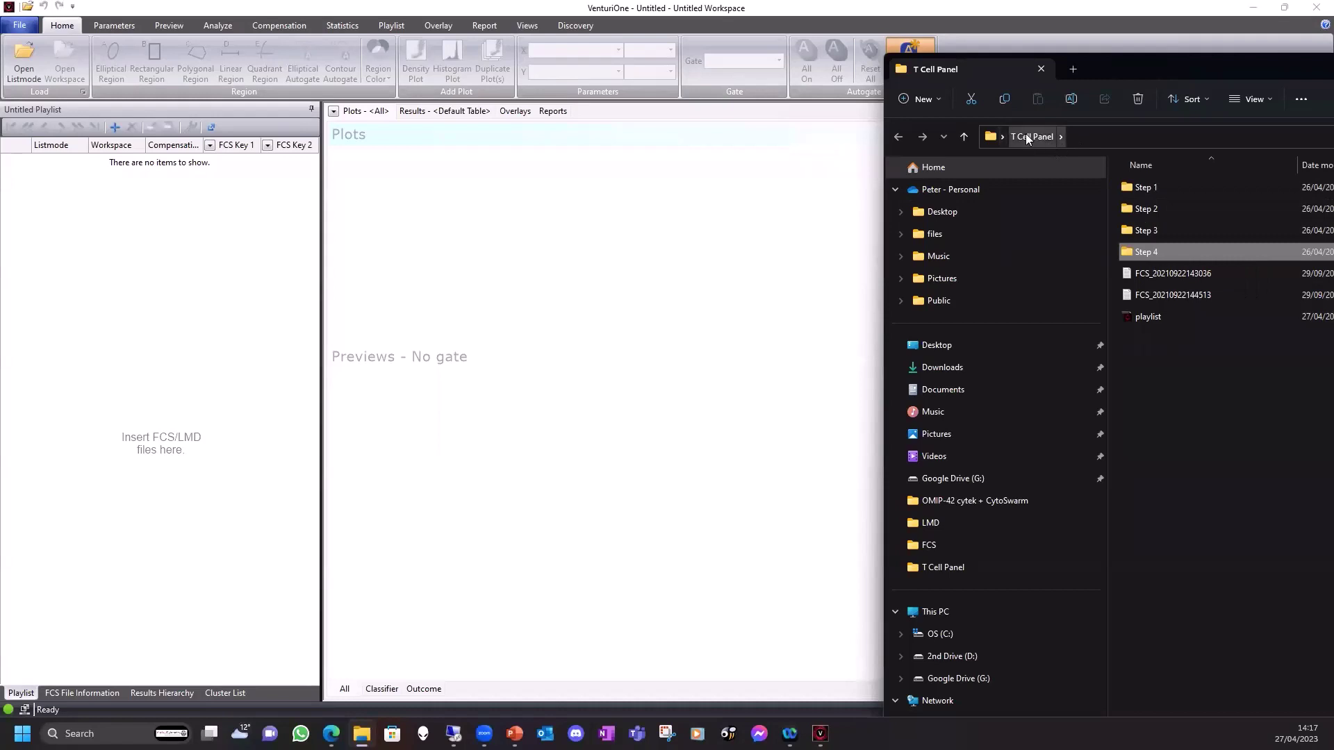
pyautogui.doubleClick(1133, 251)
pyautogui.doubleClick(1147, 189)
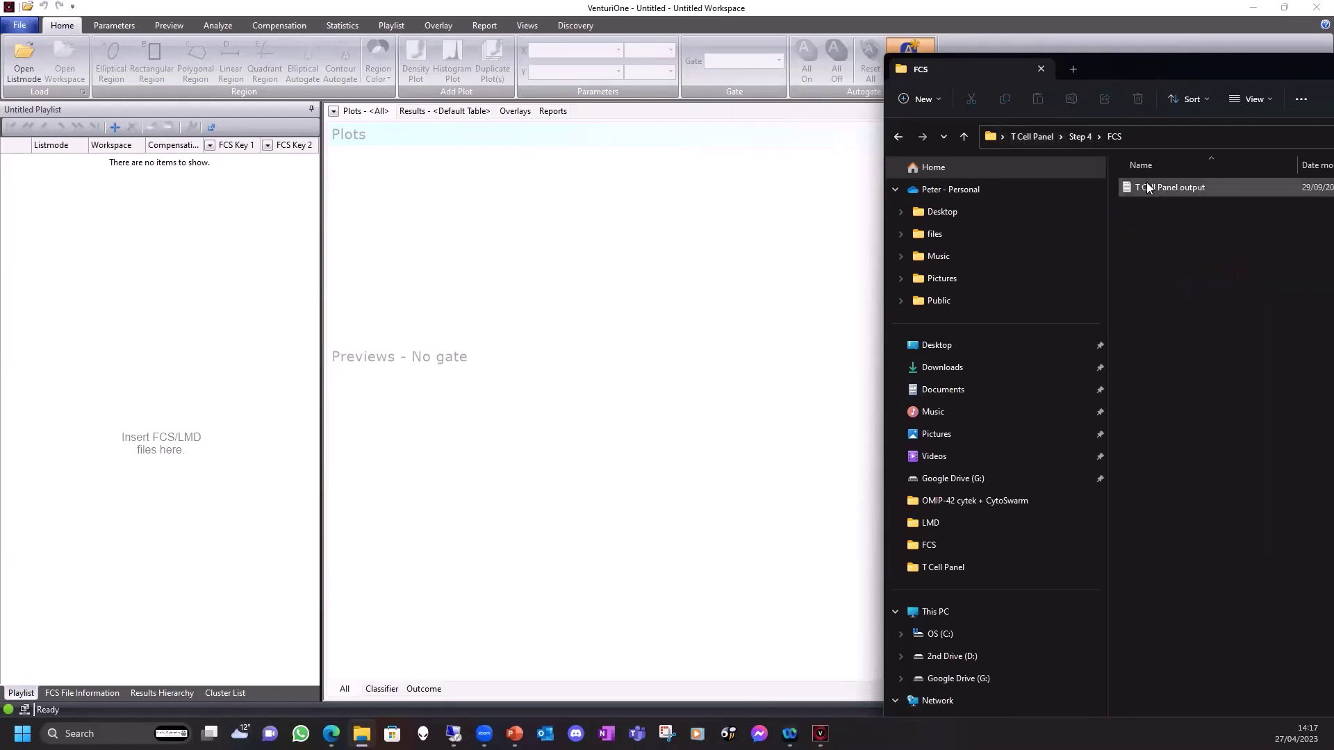
pyautogui.moveTo(1183, 185); pyautogui.dragTo(115, 248)
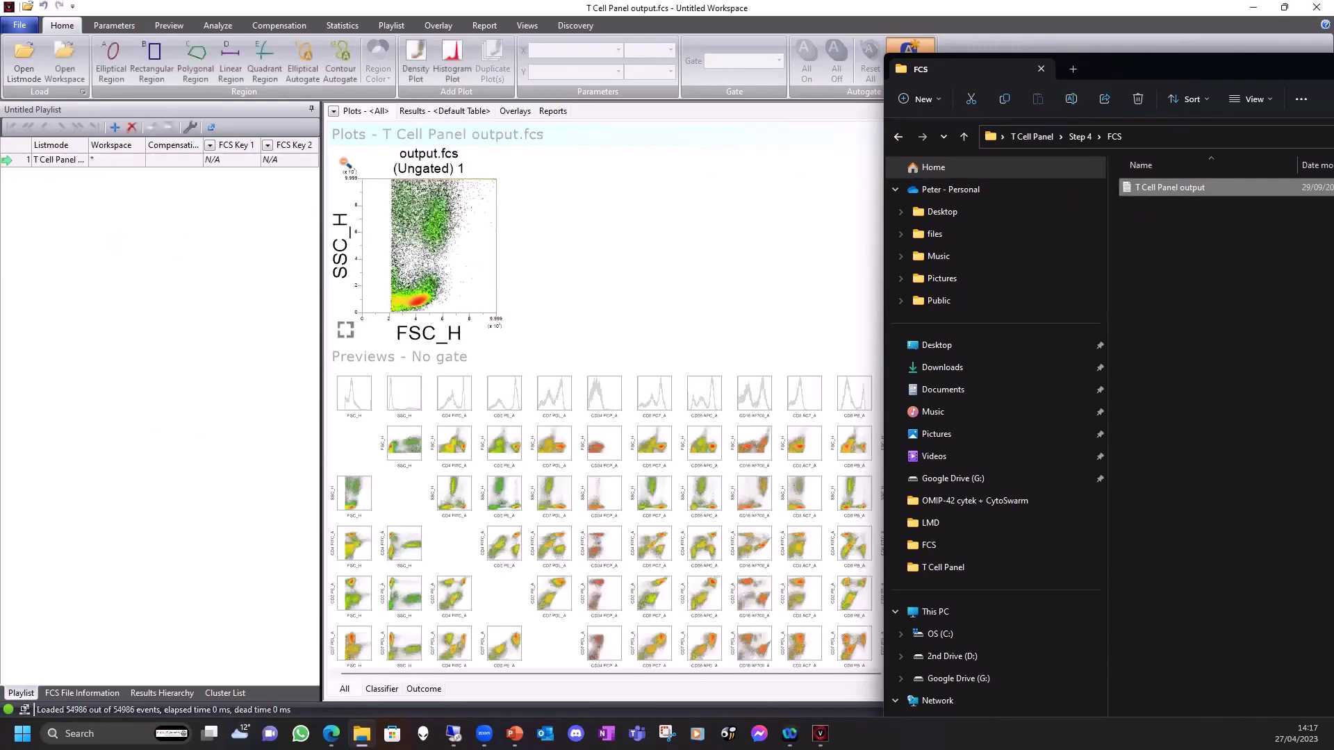
# - Move the file window out of the way and widen the playlist's Listmode column to show the full file name
pyautogui.moveTo(1196, 69); pyautogui.dragTo(1333, 69)
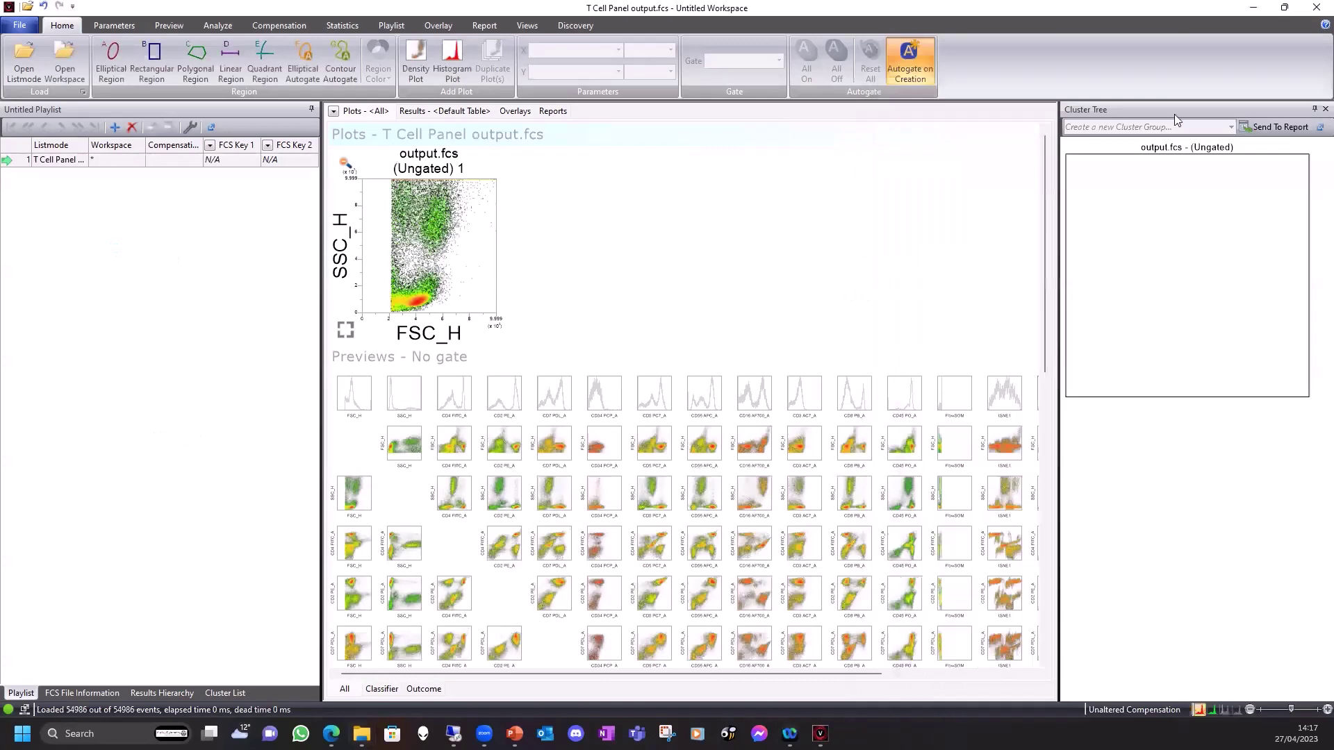
pyautogui.click(64, 161)
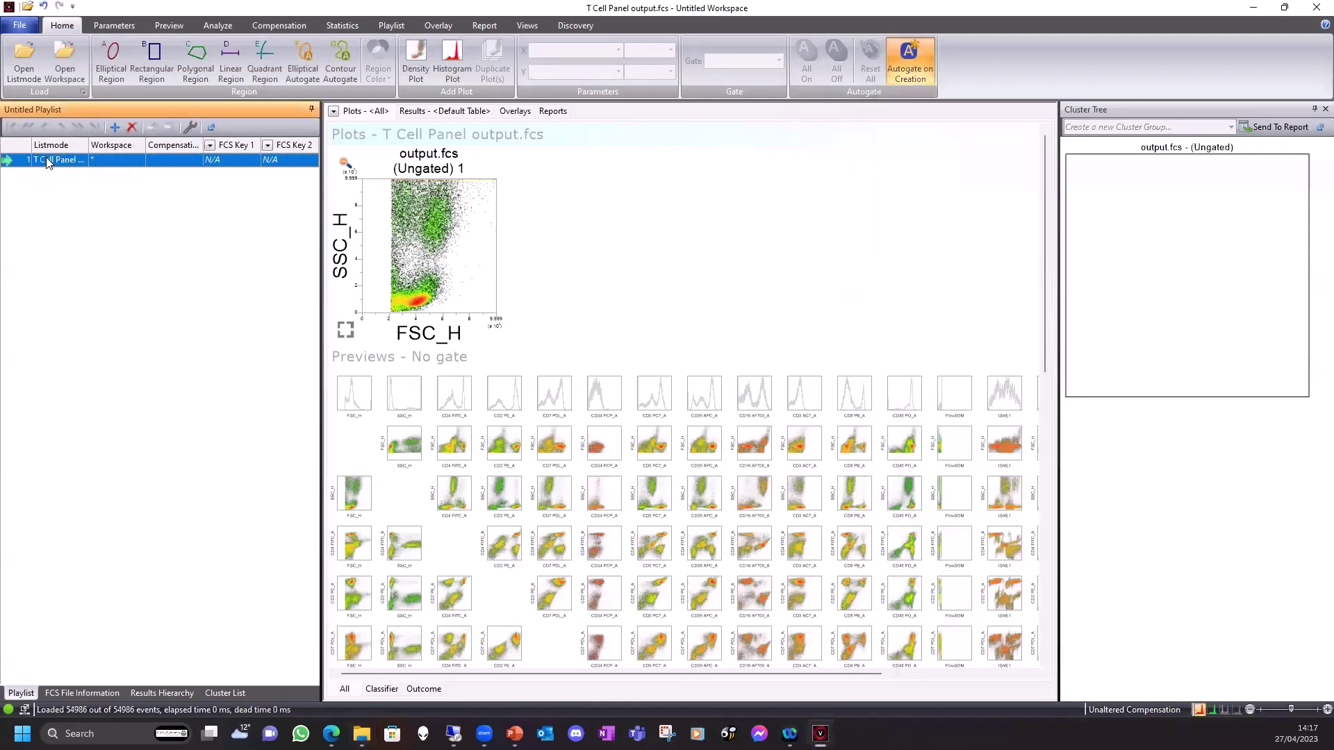
pyautogui.moveTo(88, 145); pyautogui.dragTo(138, 144)
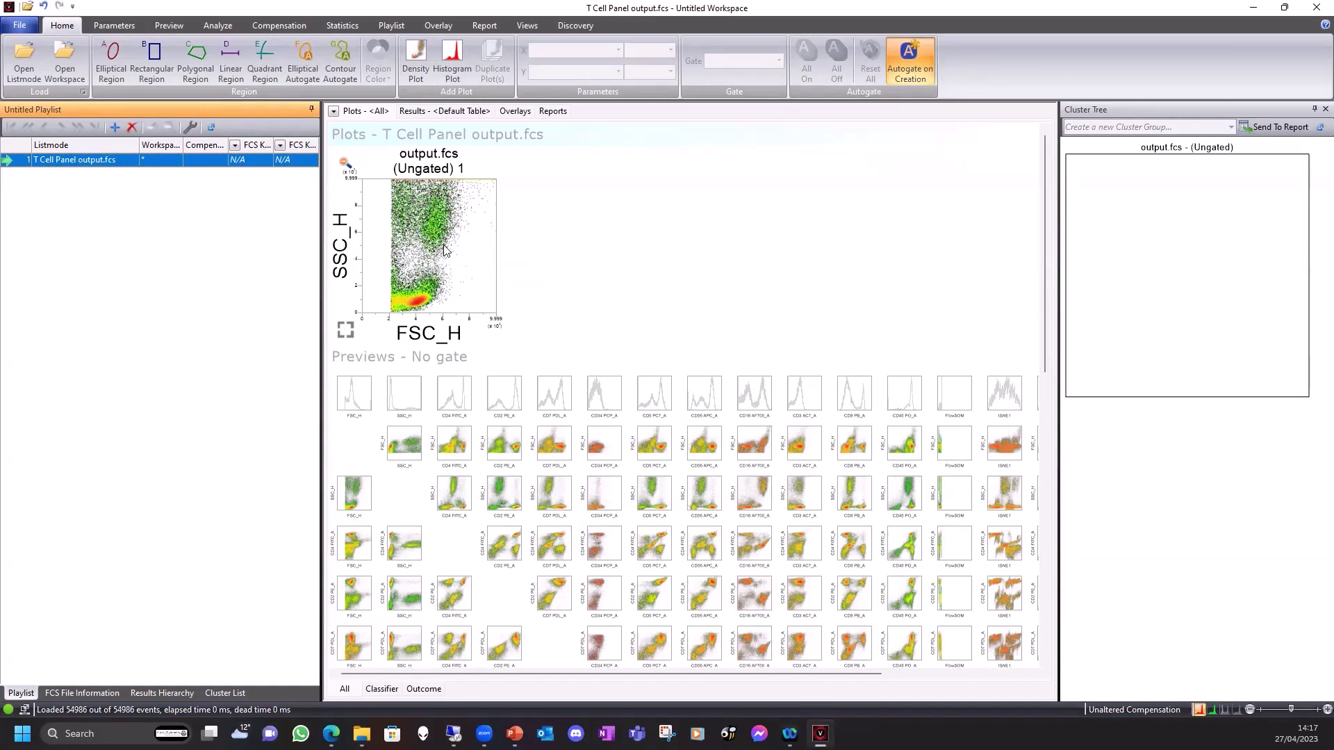
# - Examine the preview plots of the T Cell Panel output at enlarged size, including the FlowSOM, tSNE and umap parameters
pyautogui.scroll(-5, 799, 378)
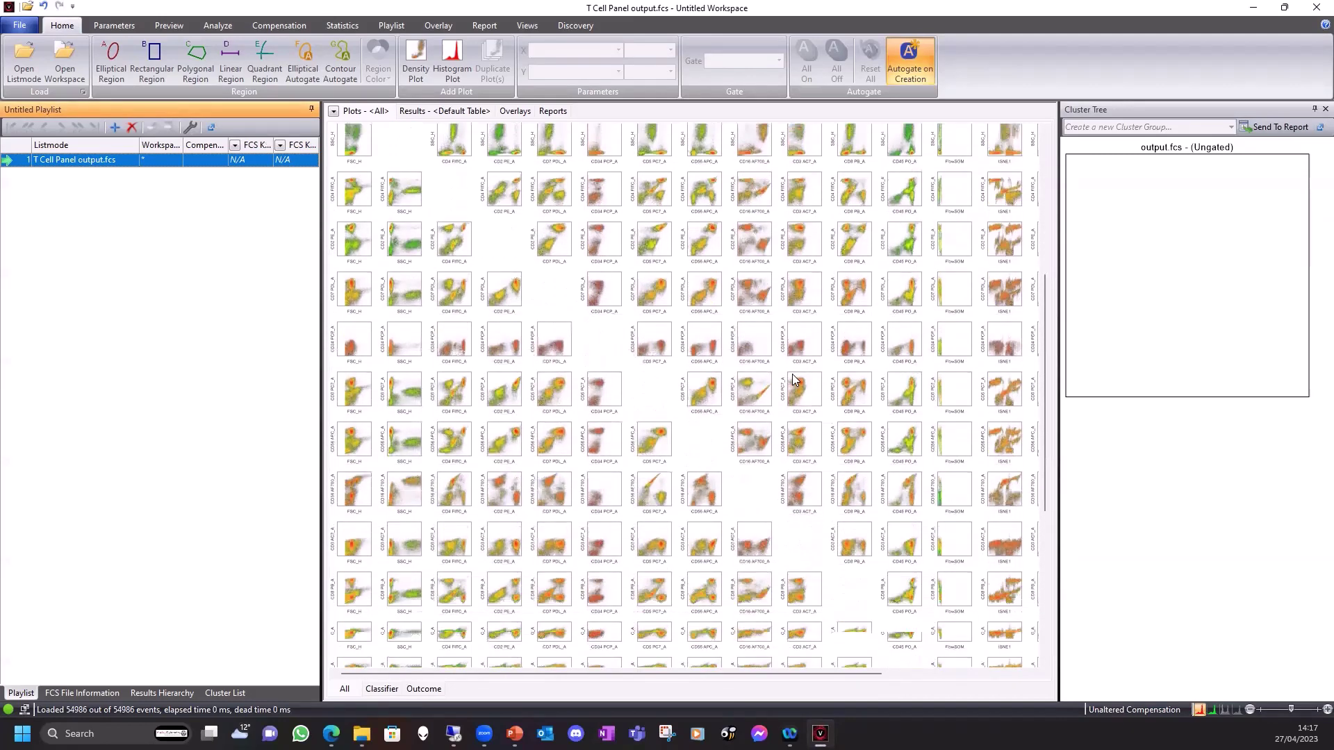
pyautogui.scroll(1, 768, 397)
pyautogui.scroll(4, 768, 398)
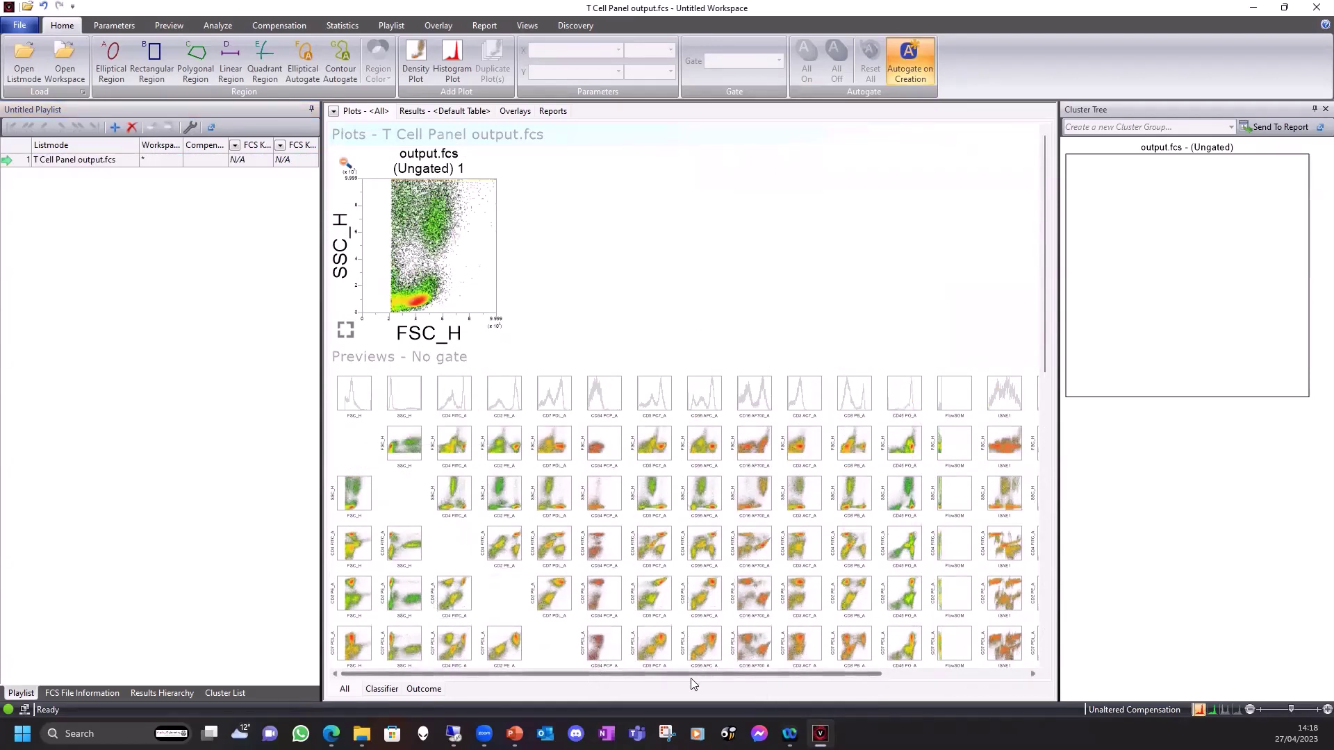
pyautogui.moveTo(691, 673); pyautogui.dragTo(902, 673)
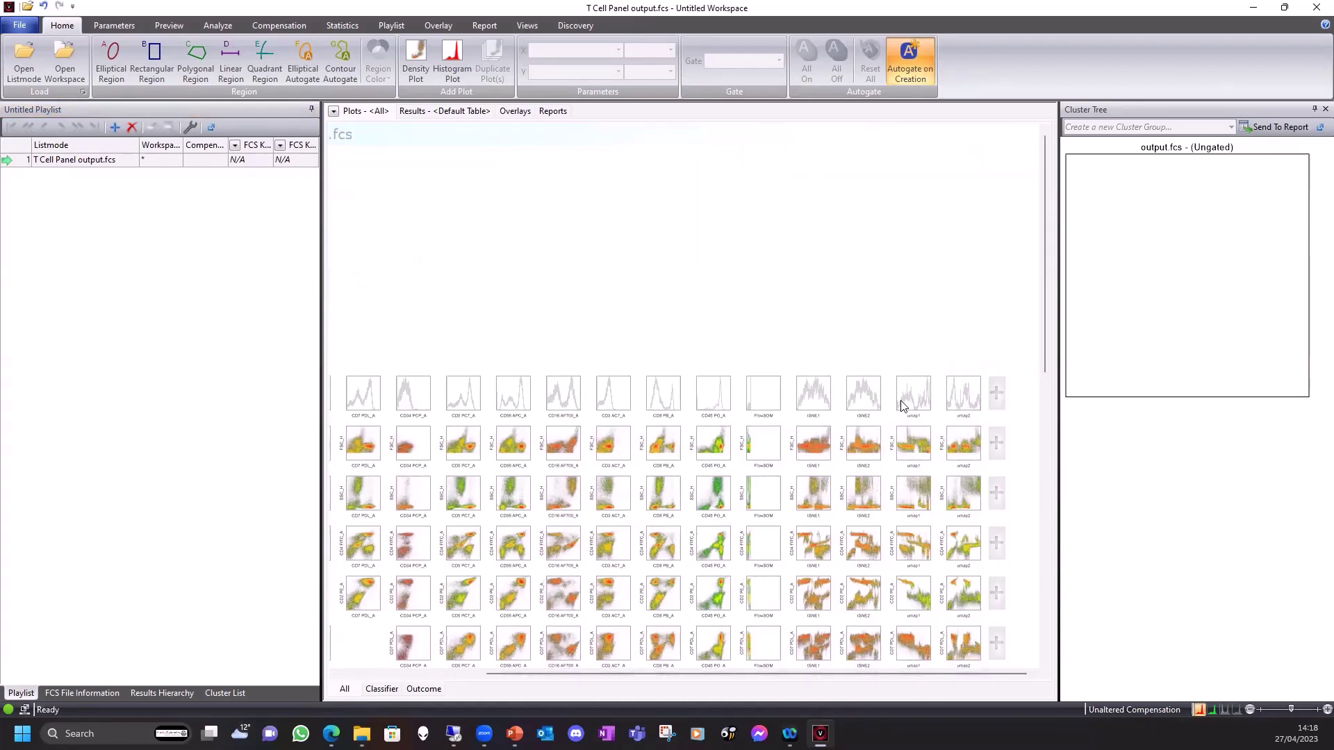
pyautogui.scroll(1, 825, 450)
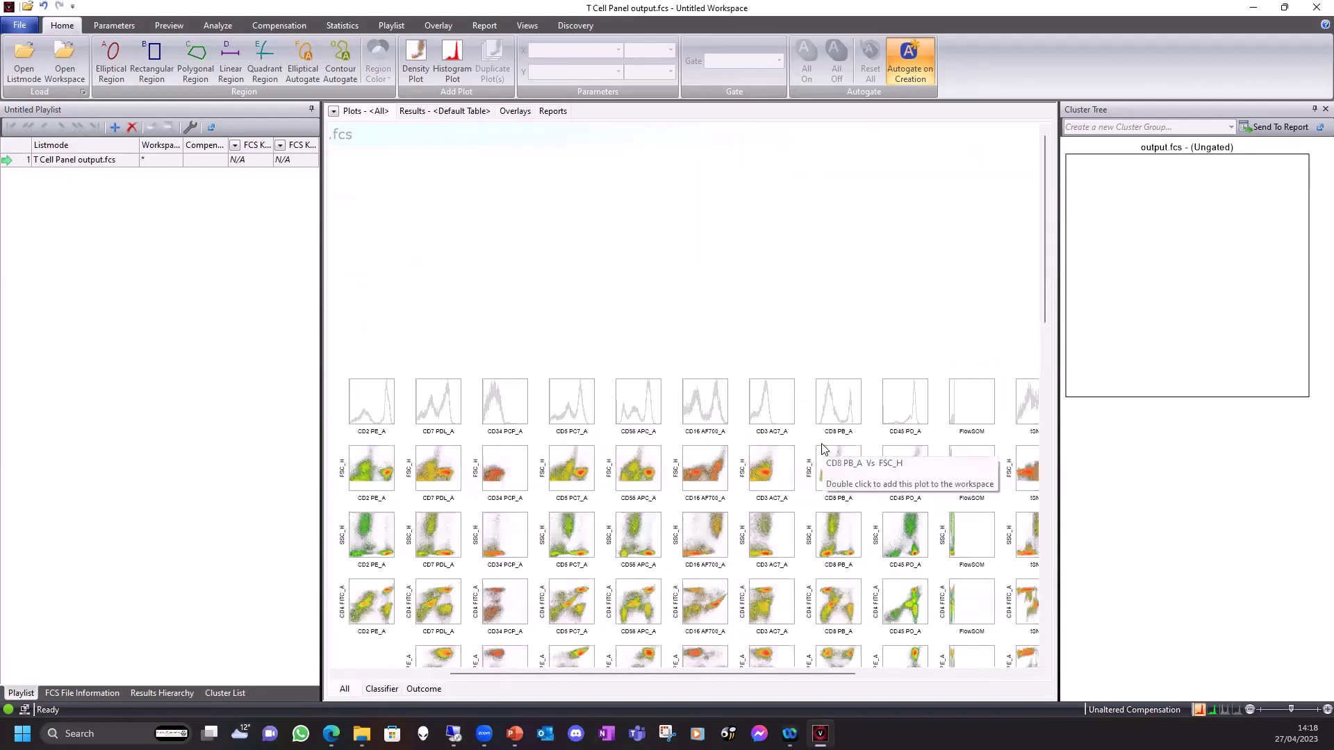
pyautogui.moveTo(806, 673); pyautogui.dragTo(952, 671)
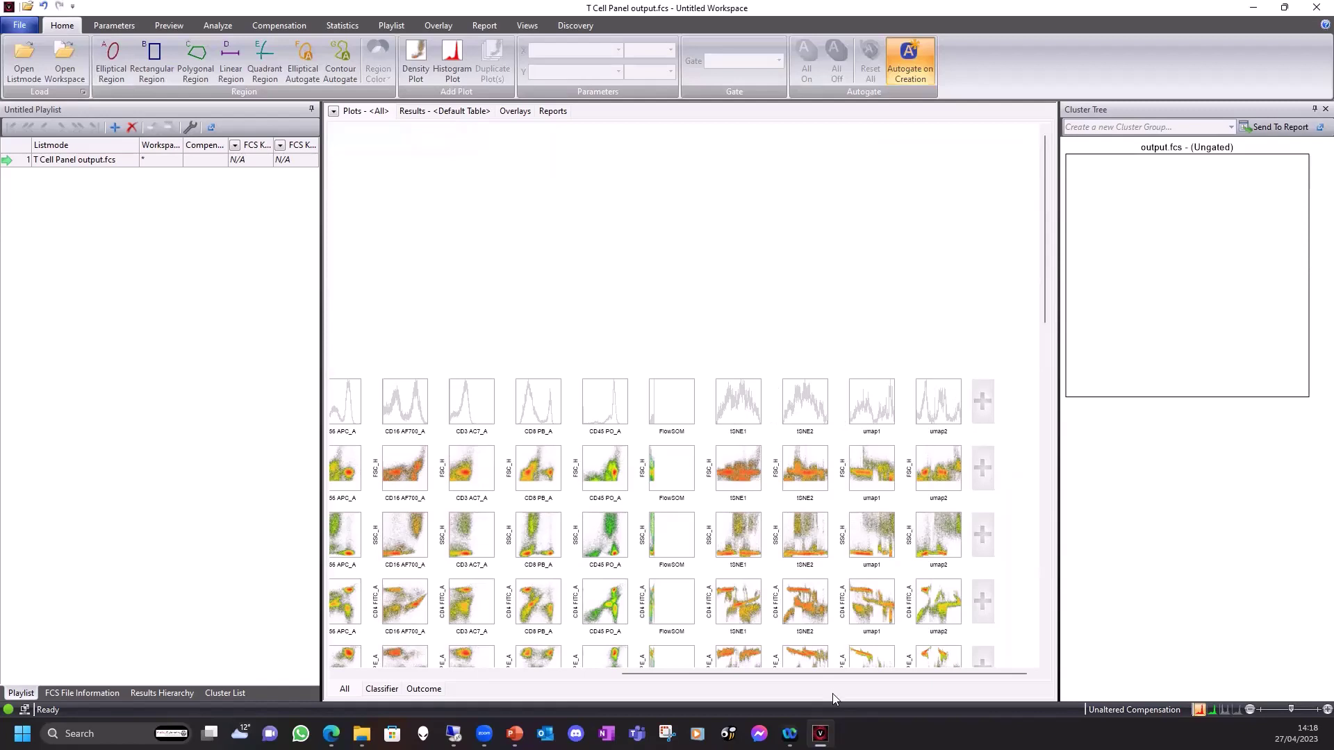
pyautogui.moveTo(833, 679); pyautogui.dragTo(516, 672)
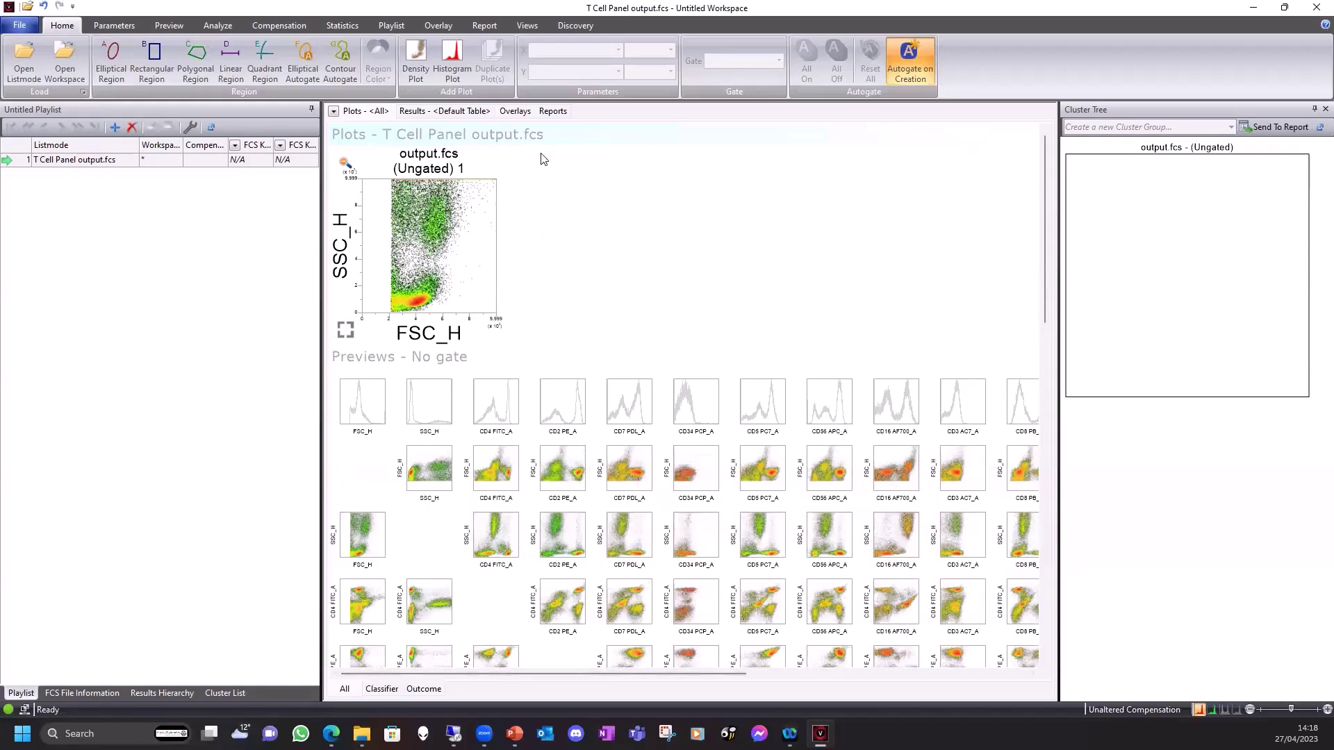
# - Enable the File_scattered parameter and add its histogram to the workspace plots
pyautogui.click(97, 28)
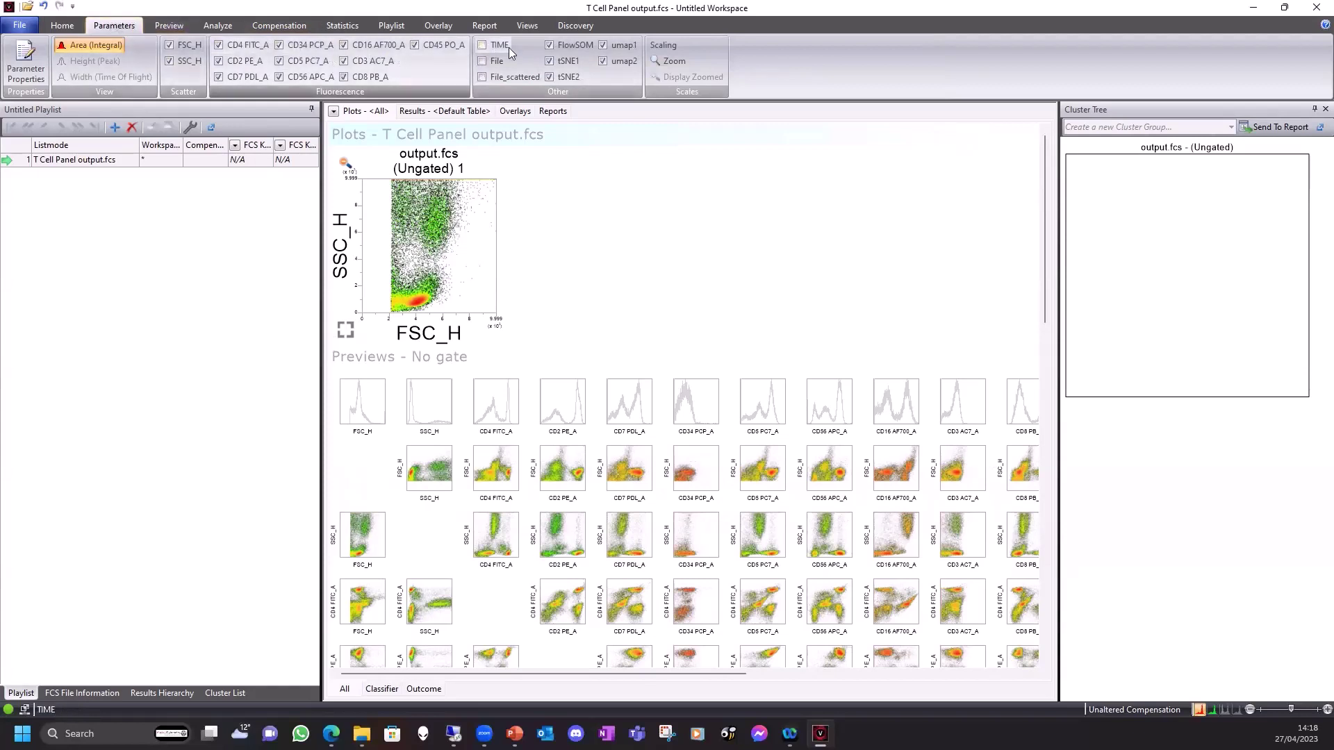
pyautogui.click(488, 80)
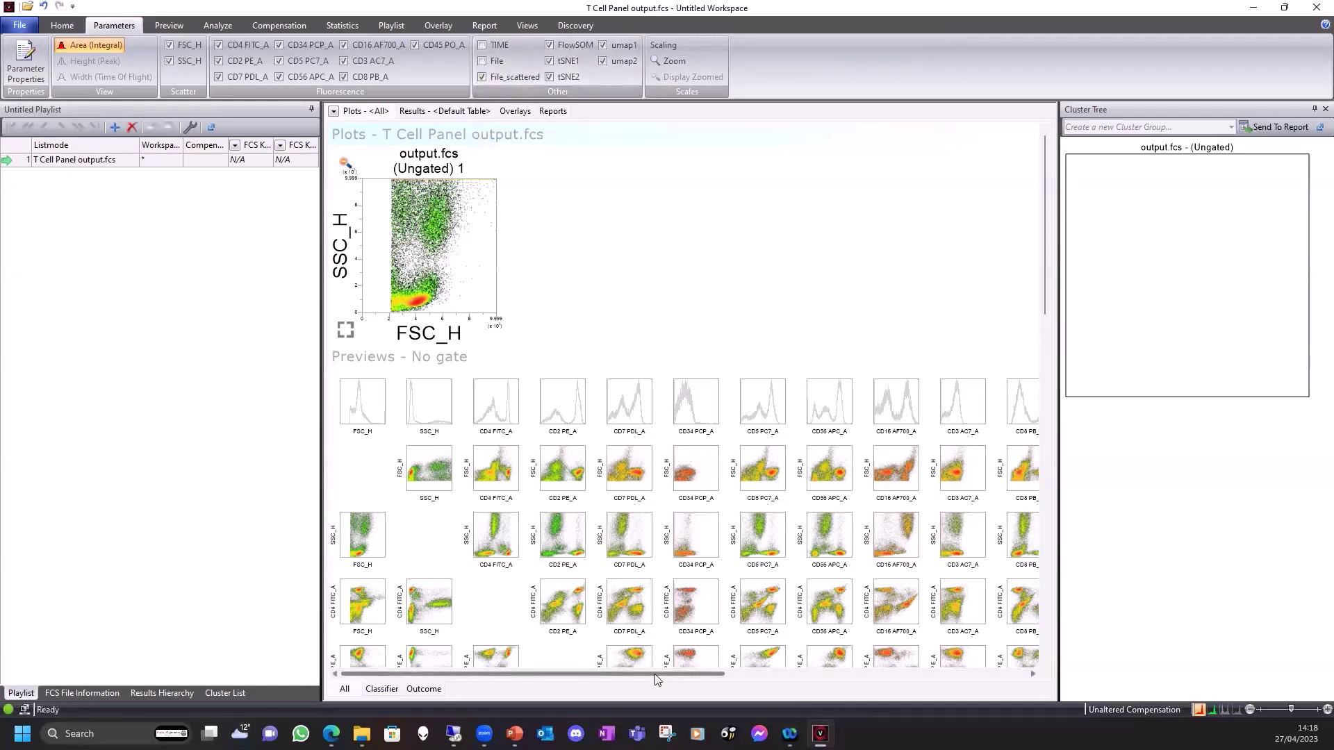
pyautogui.moveTo(671, 673); pyautogui.dragTo(989, 668)
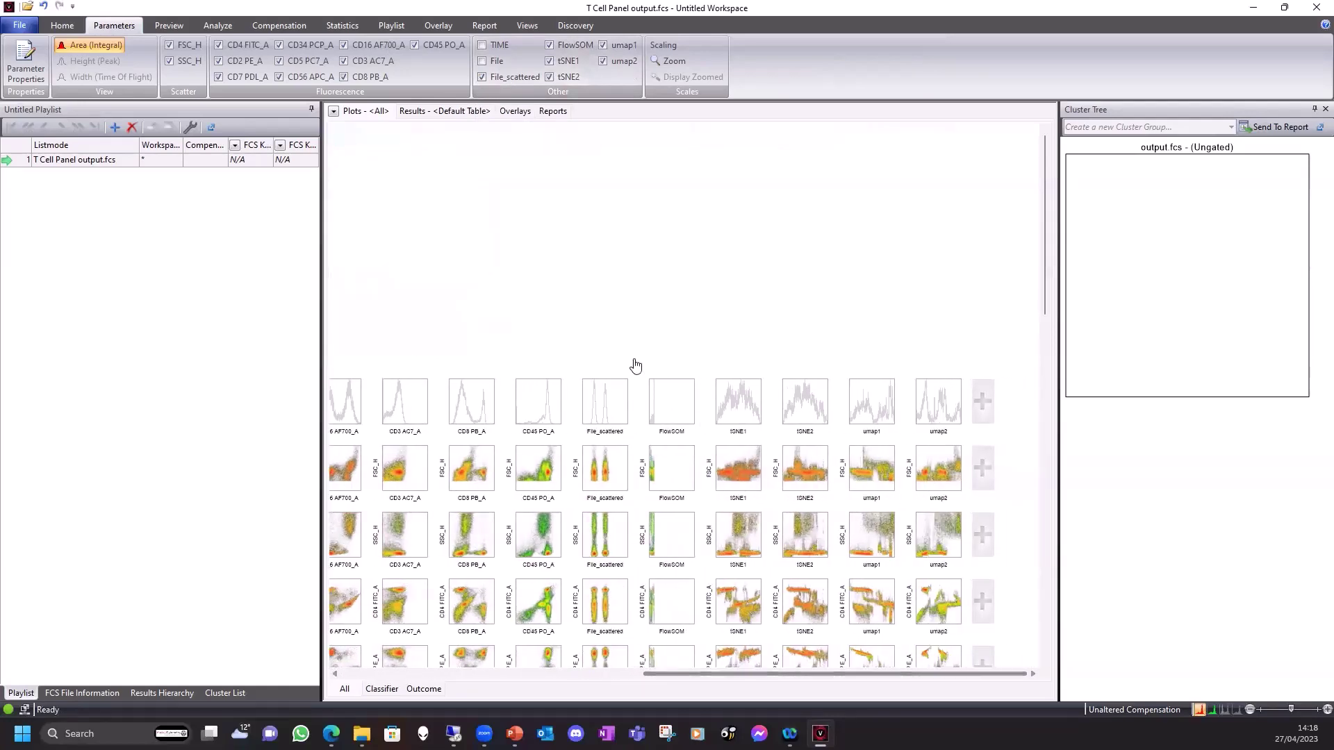
pyautogui.doubleClick(605, 405)
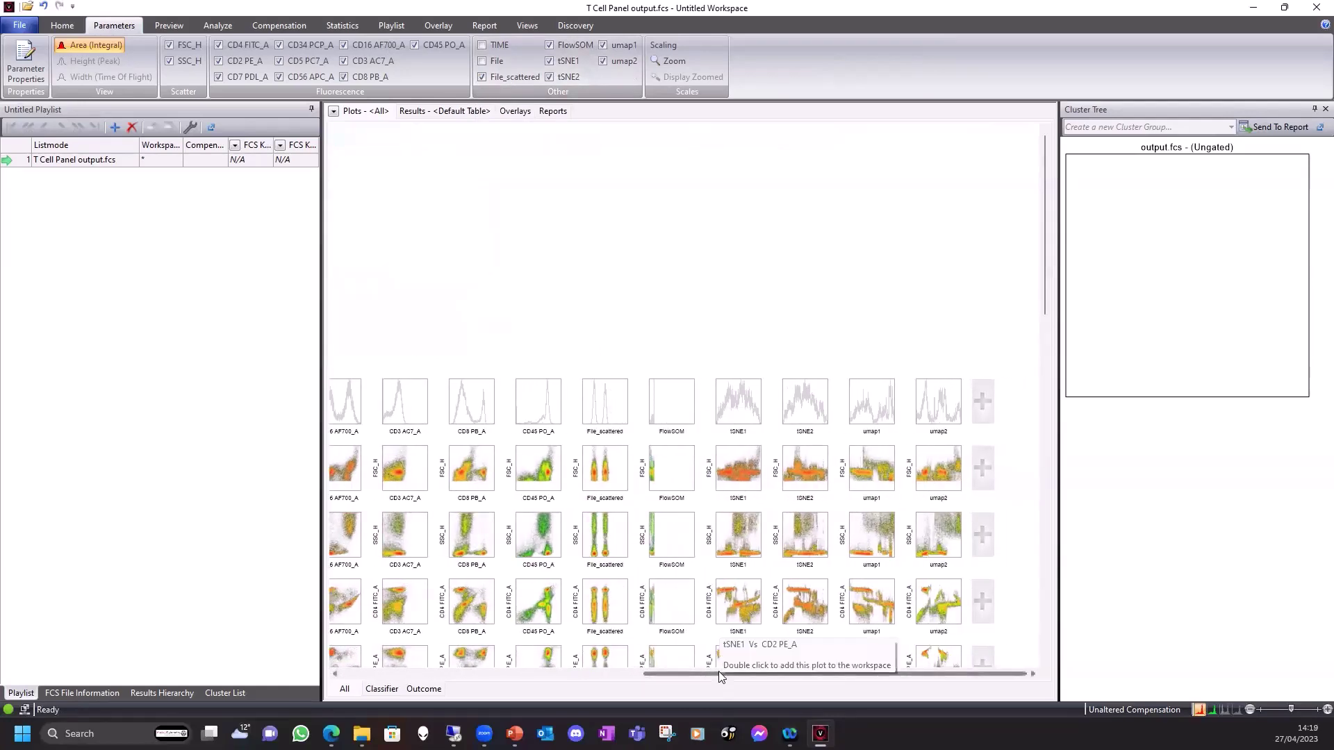
pyautogui.moveTo(721, 673); pyautogui.dragTo(339, 667)
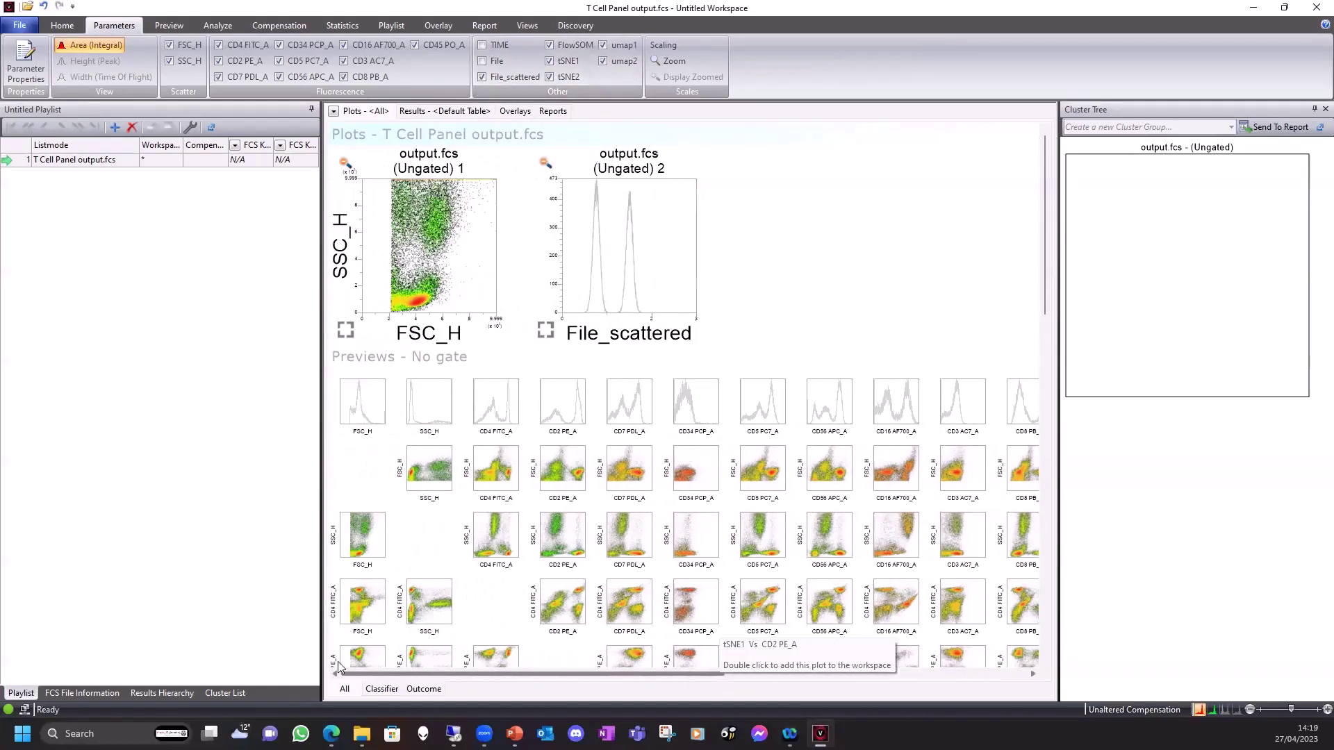
pyautogui.click(647, 254)
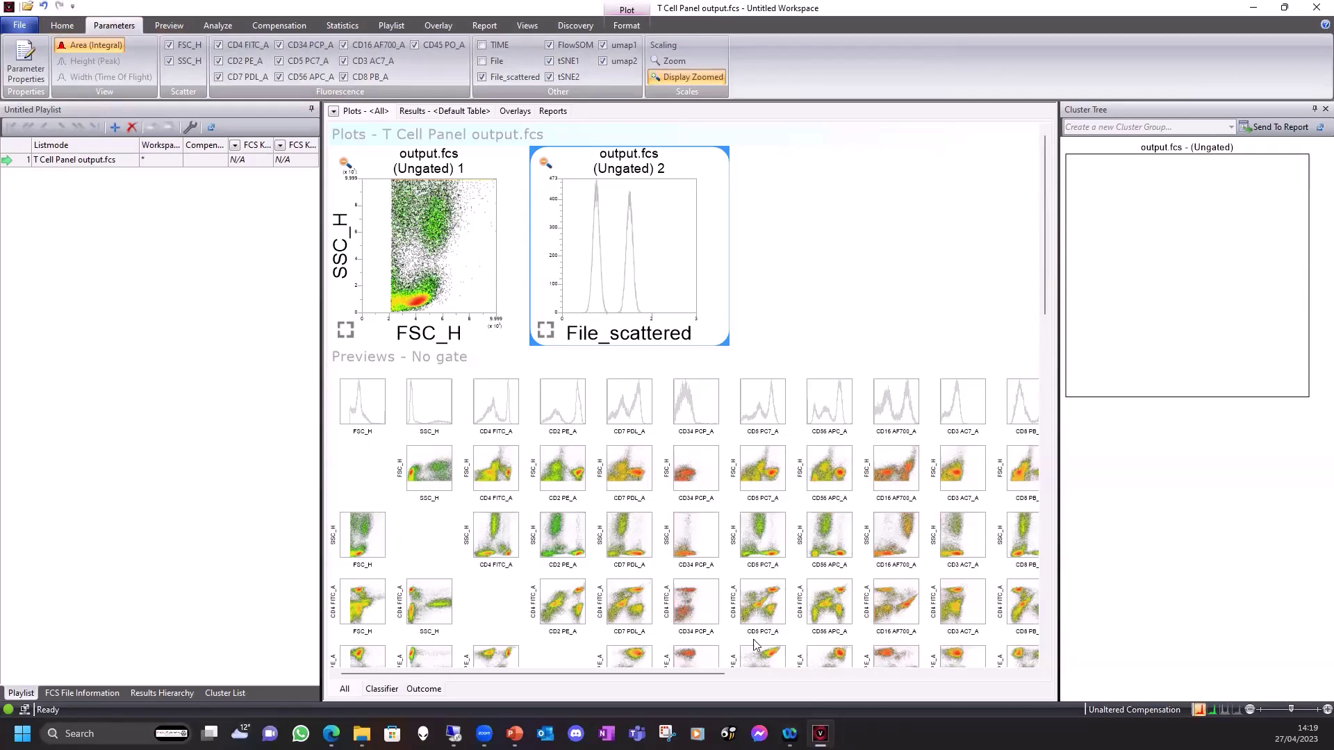
# - Add the tSNE1 versus tSNE2 and umap1 versus umap2 preview plots to the workspace
pyautogui.moveTo(719, 673); pyautogui.dragTo(1048, 680)
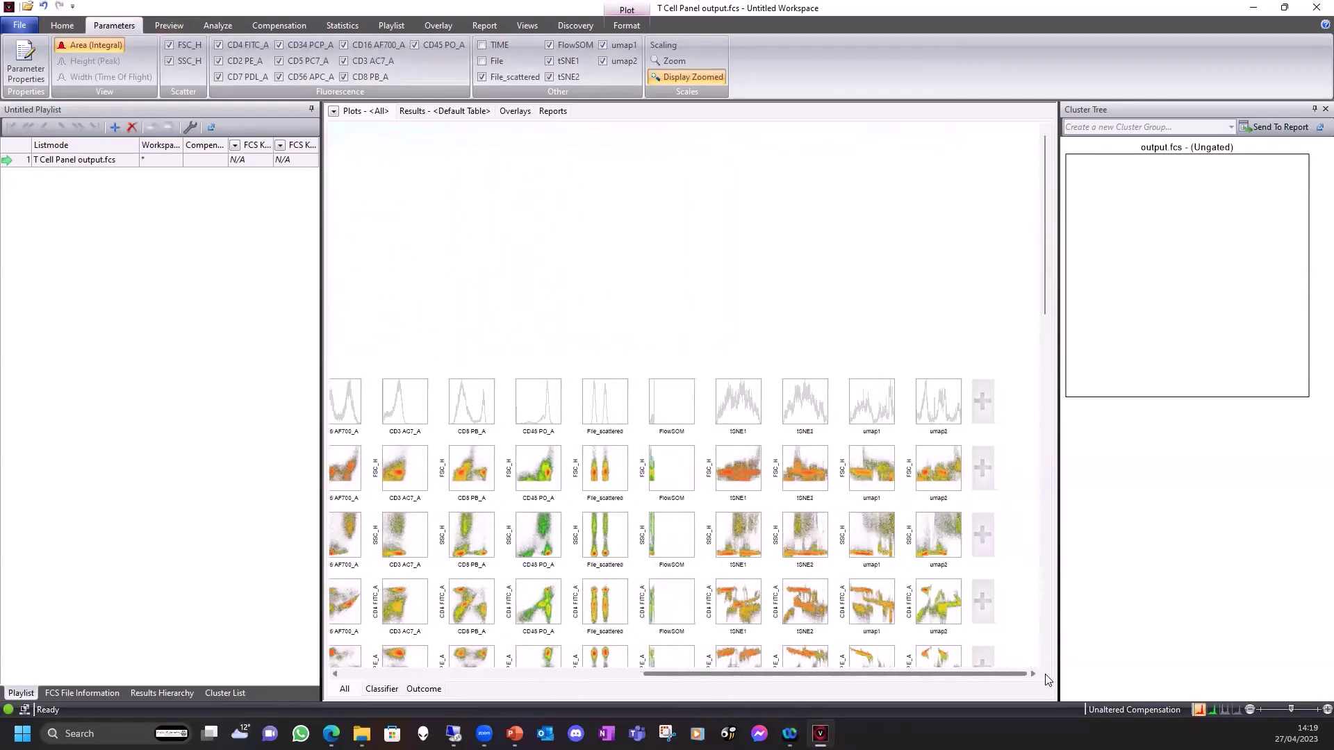
pyautogui.scroll(-15, 922, 556)
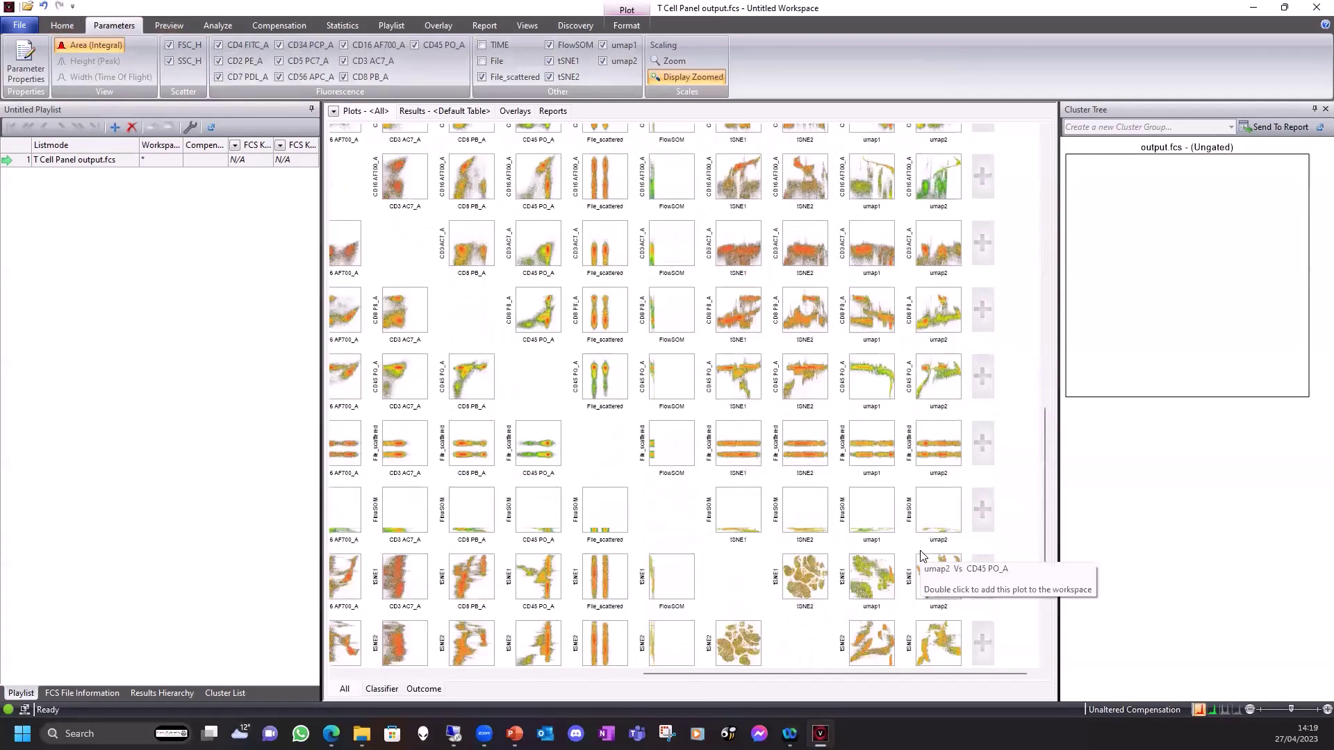
pyautogui.scroll(-2, 923, 556)
pyautogui.scroll(-2, 769, 562)
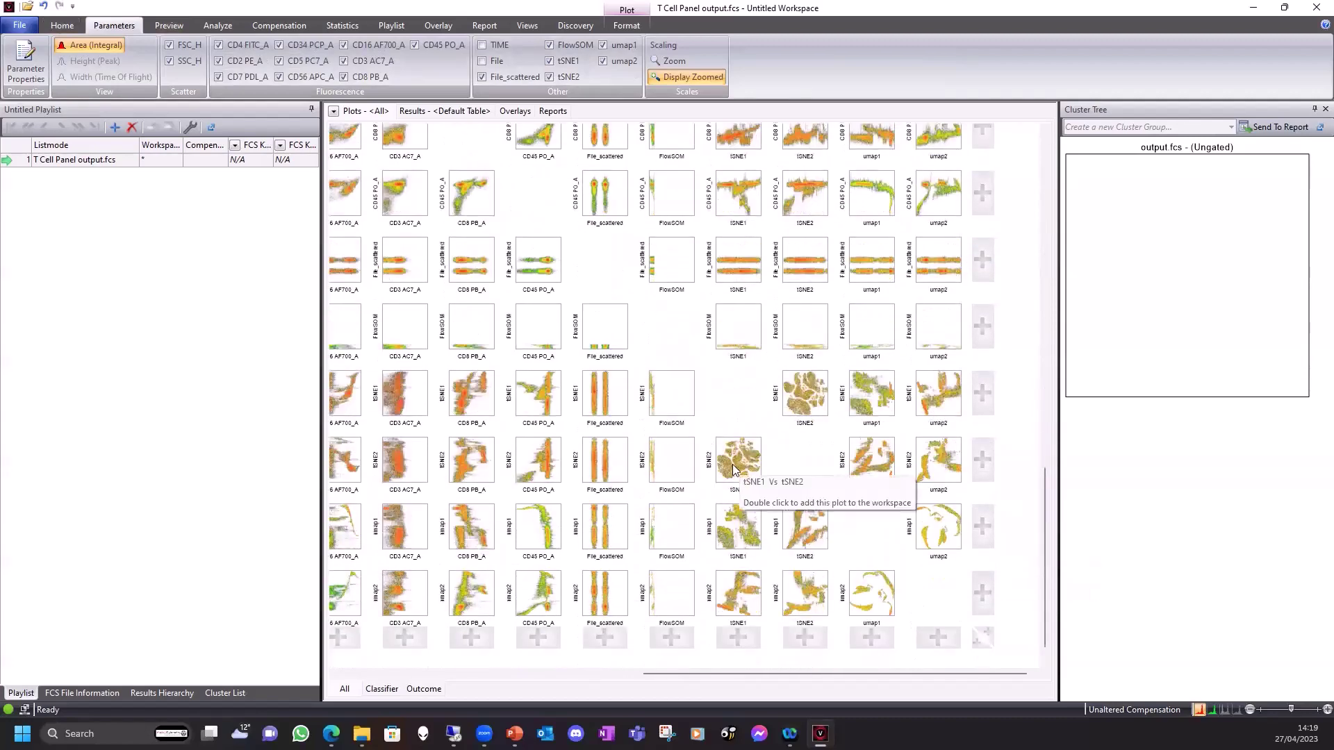
pyautogui.scroll(3, 874, 604)
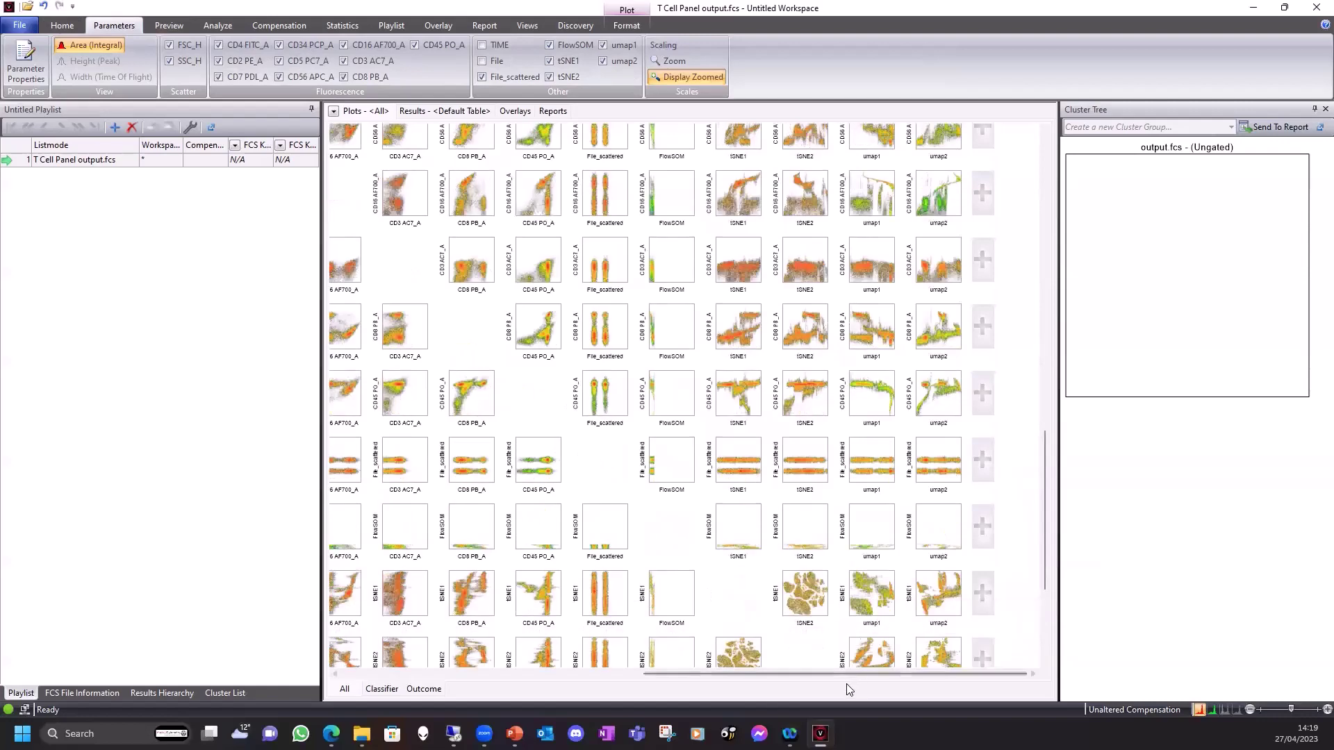
pyautogui.moveTo(845, 678); pyautogui.dragTo(560, 671)
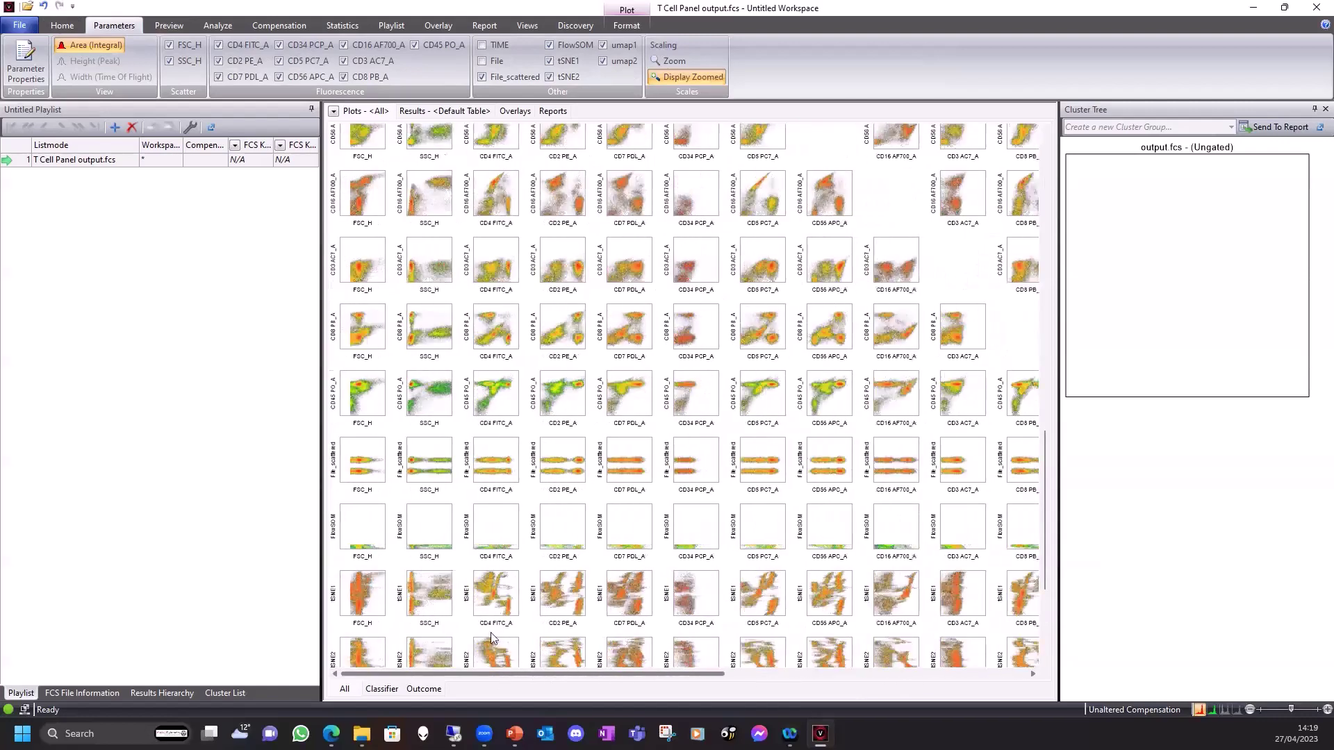
pyautogui.scroll(7, 546, 538)
pyautogui.scroll(5, 545, 539)
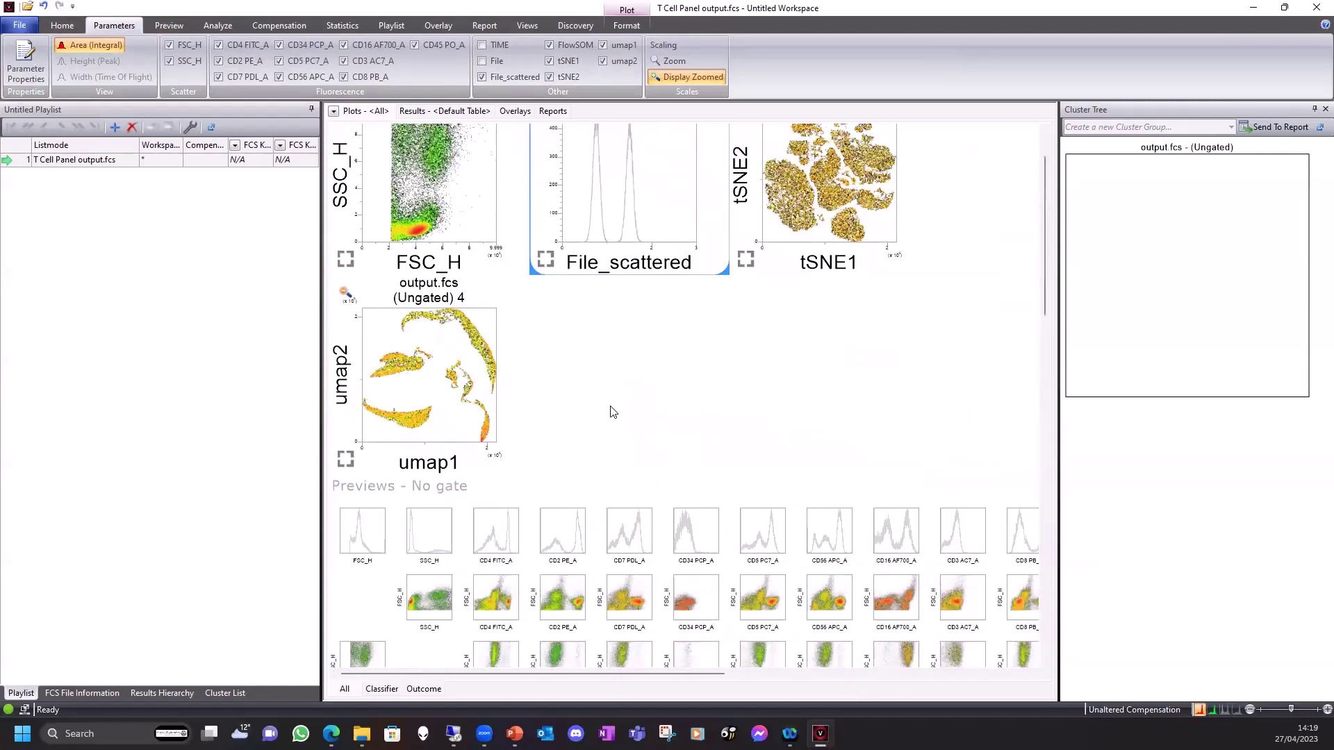
pyautogui.scroll(2, 613, 413)
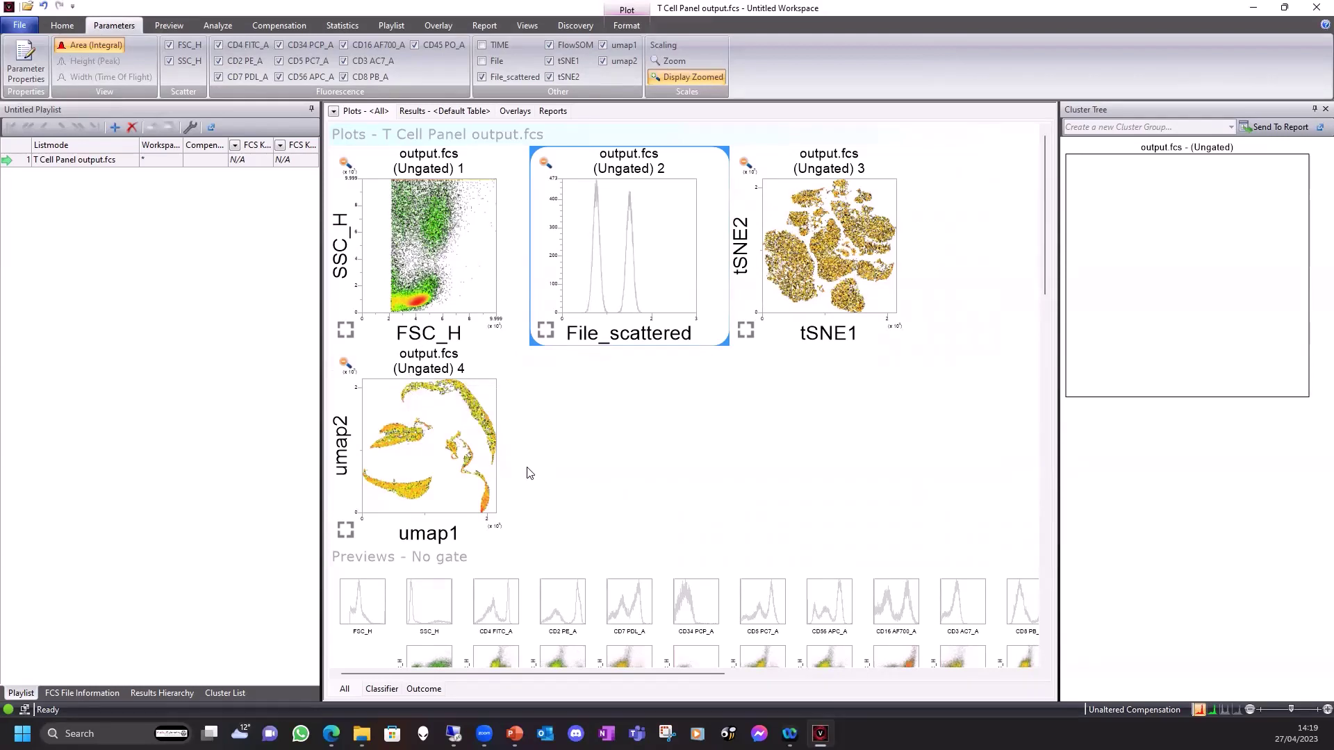
# - Draw a polygonal region around the dense low-SSC_H population in the ungated FSC_H versus SSC_H plot
pyautogui.scroll(-5, 613, 403)
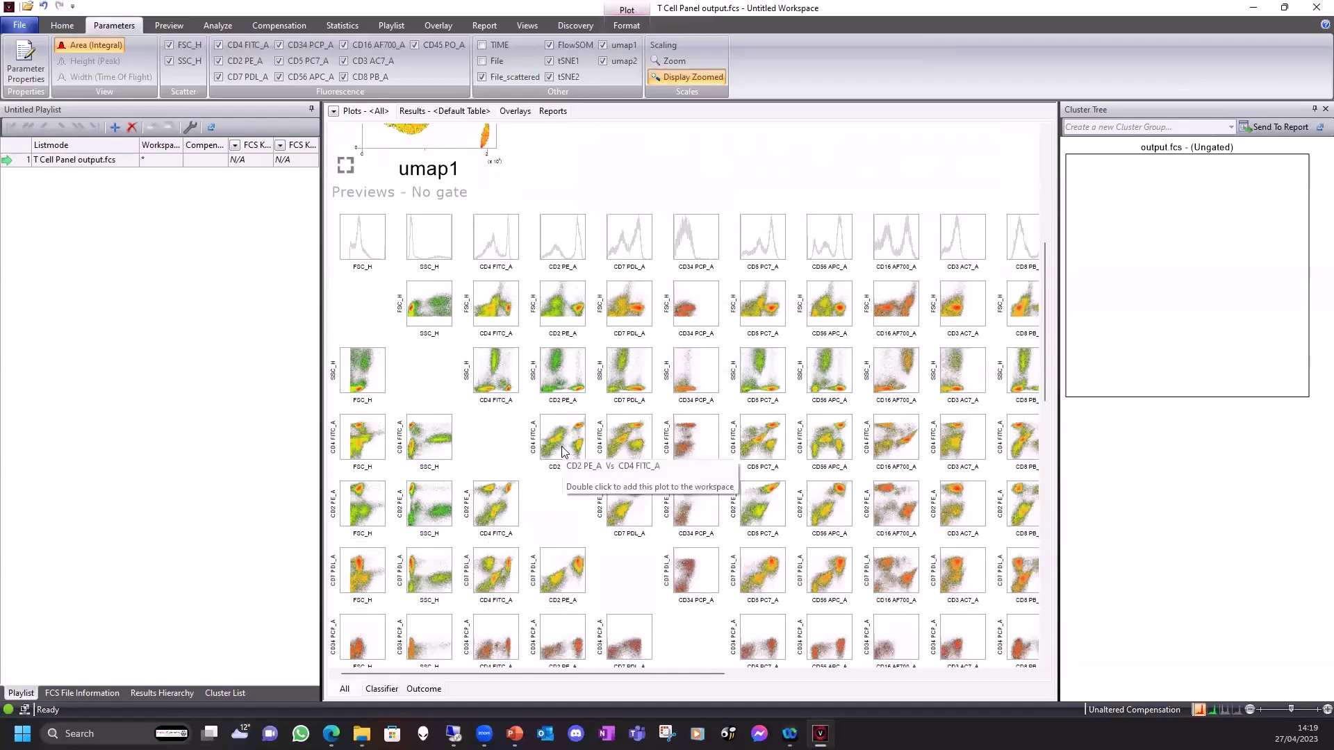
pyautogui.scroll(5, 563, 450)
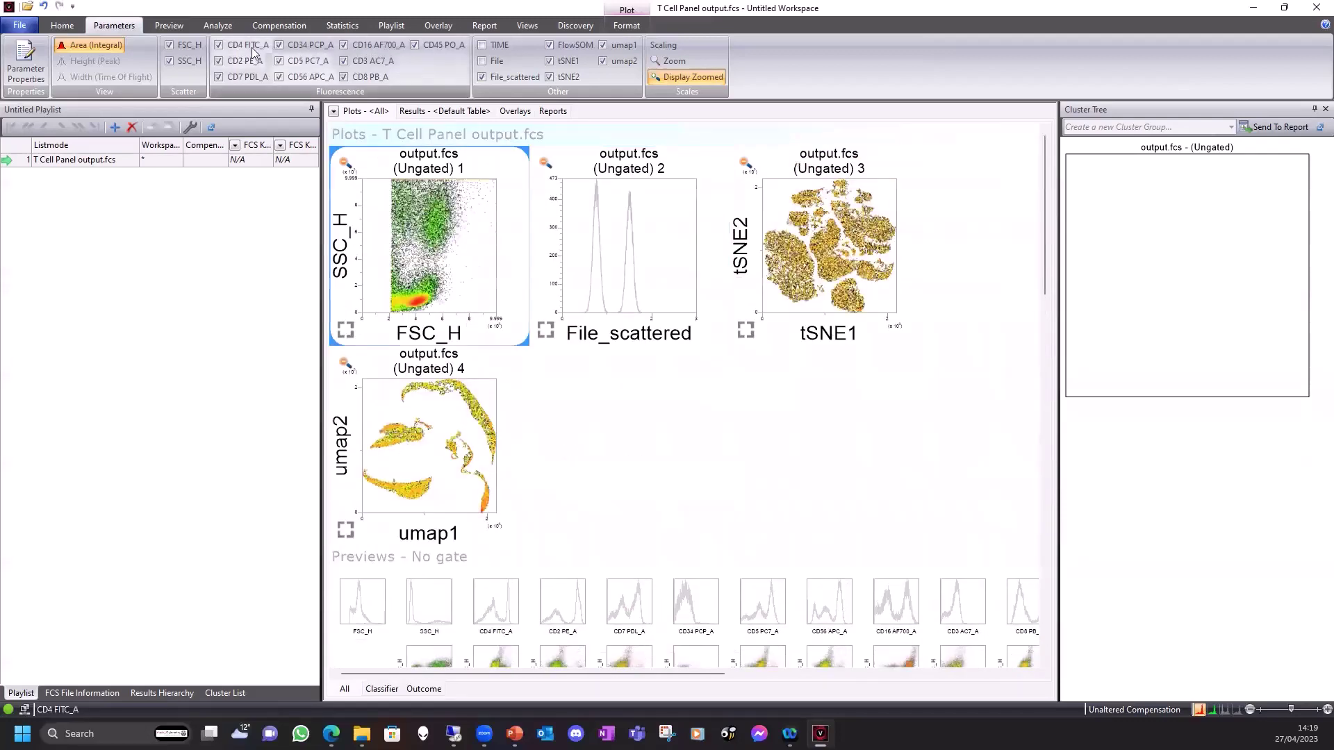
pyautogui.click(62, 25)
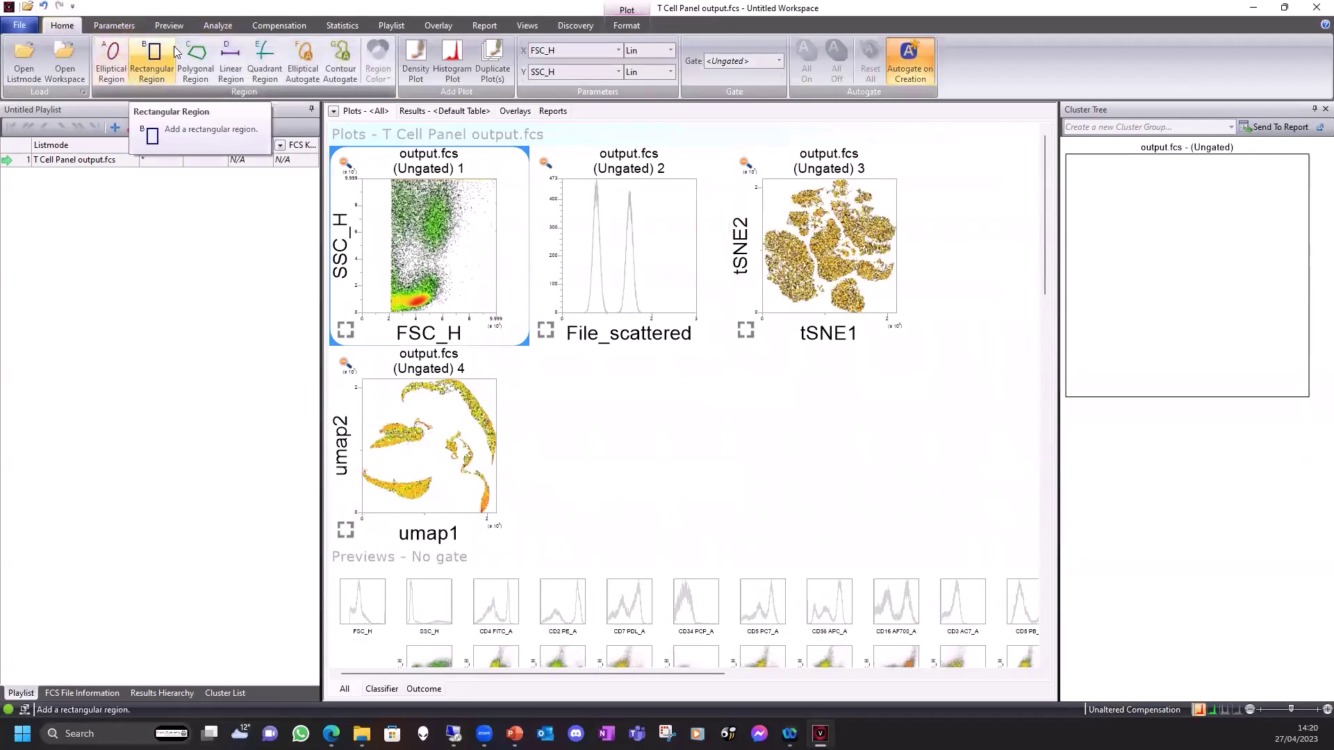
pyautogui.click(195, 56)
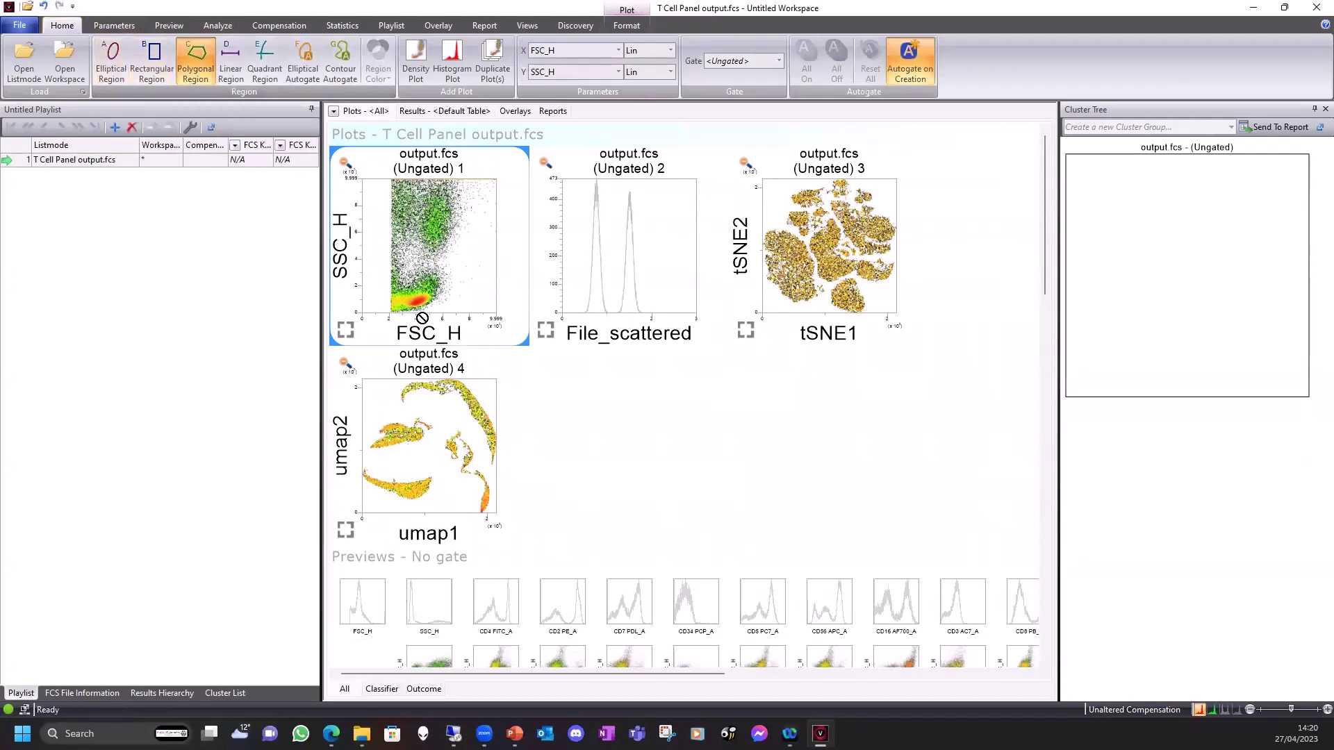
pyautogui.click(402, 289)
pyautogui.click(402, 310)
pyautogui.click(438, 307)
pyautogui.click(445, 283)
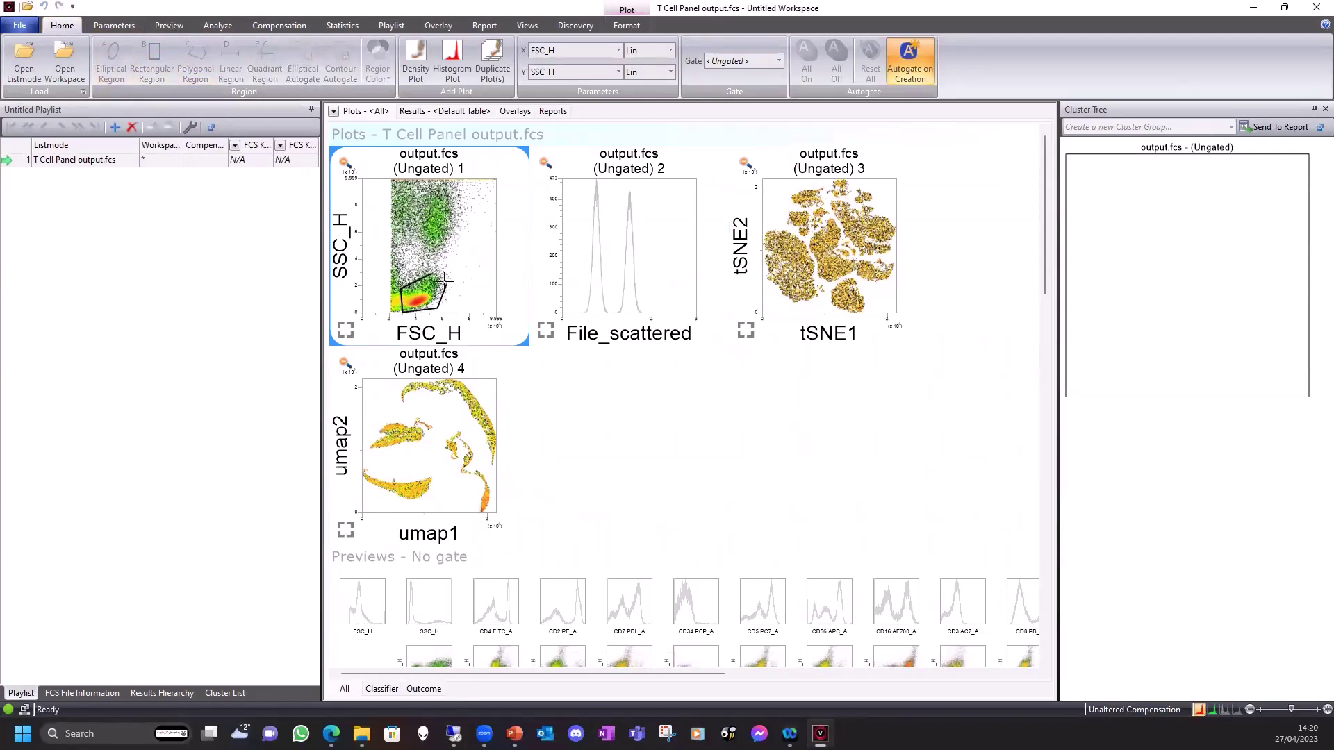
pyautogui.doubleClick(434, 273)
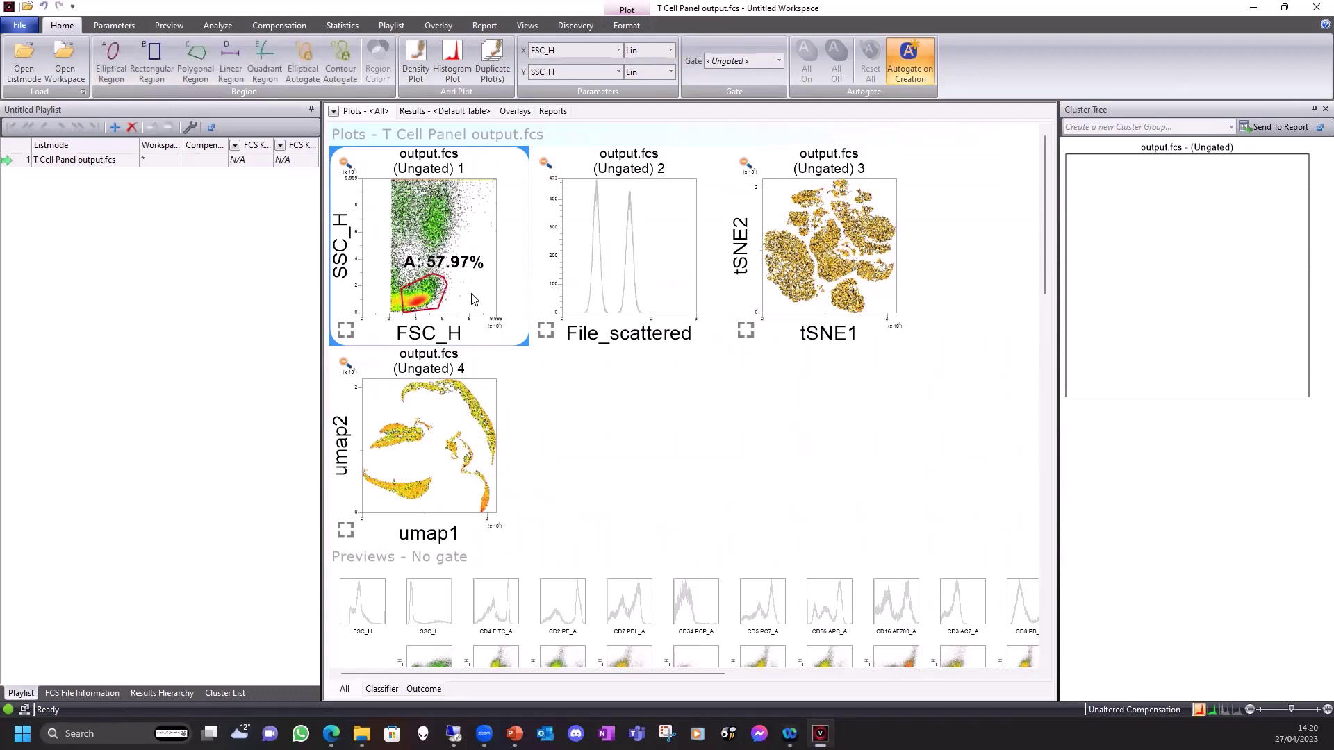
# - Gate the preview plots on region A and examine the marker combinations for that population
pyautogui.click(444, 295)
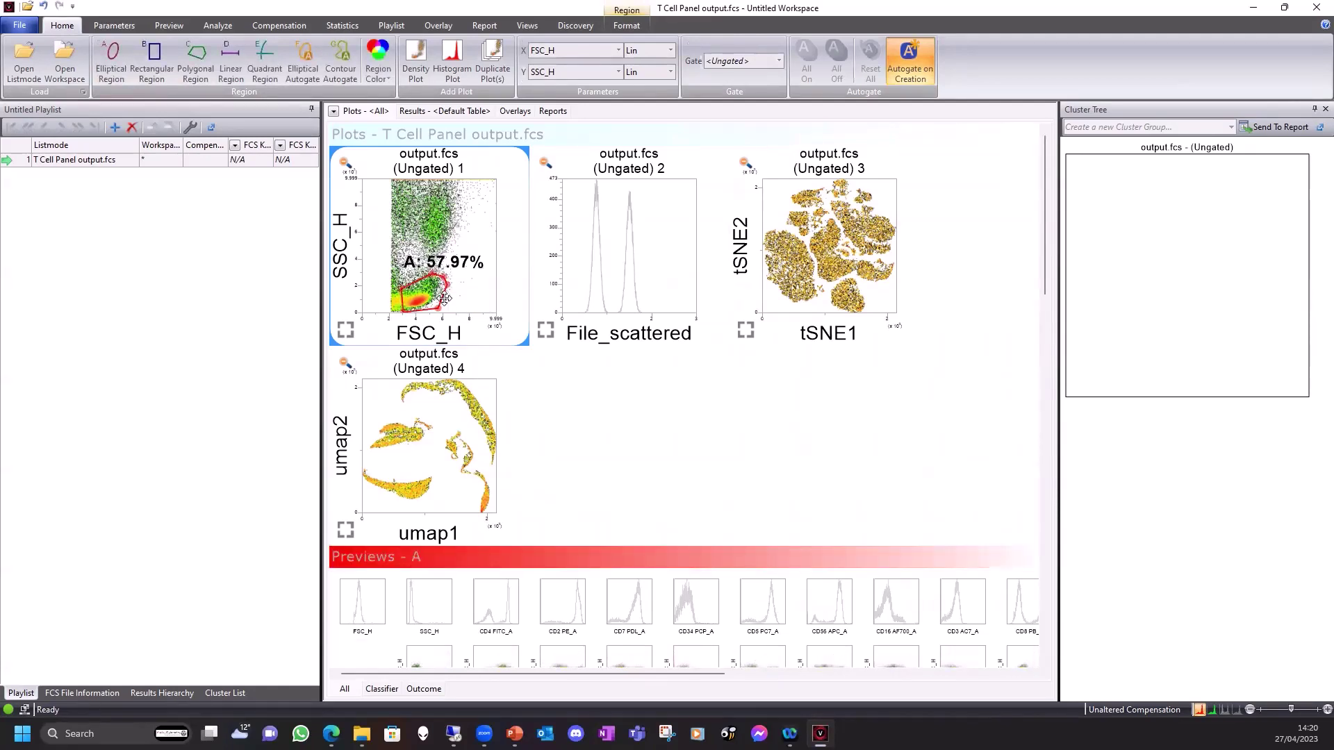
pyautogui.scroll(-6, 581, 378)
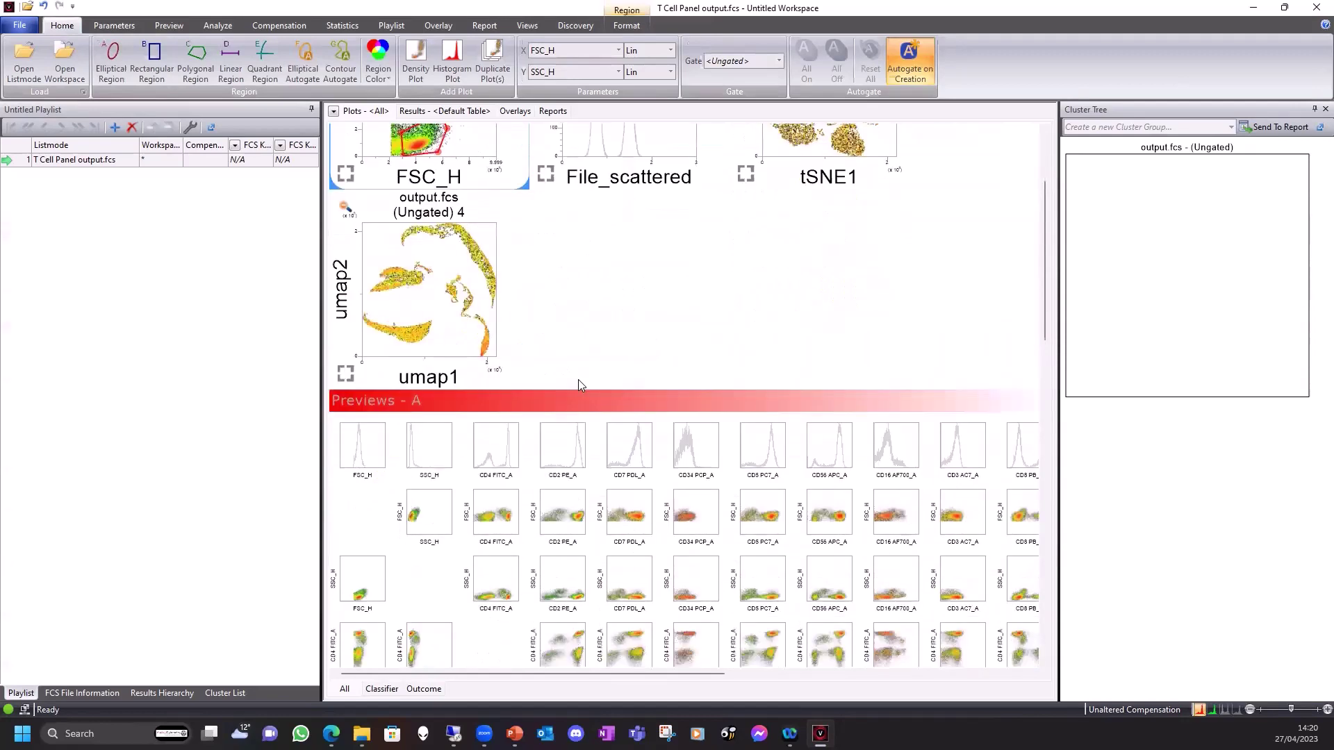
pyautogui.scroll(5, 575, 477)
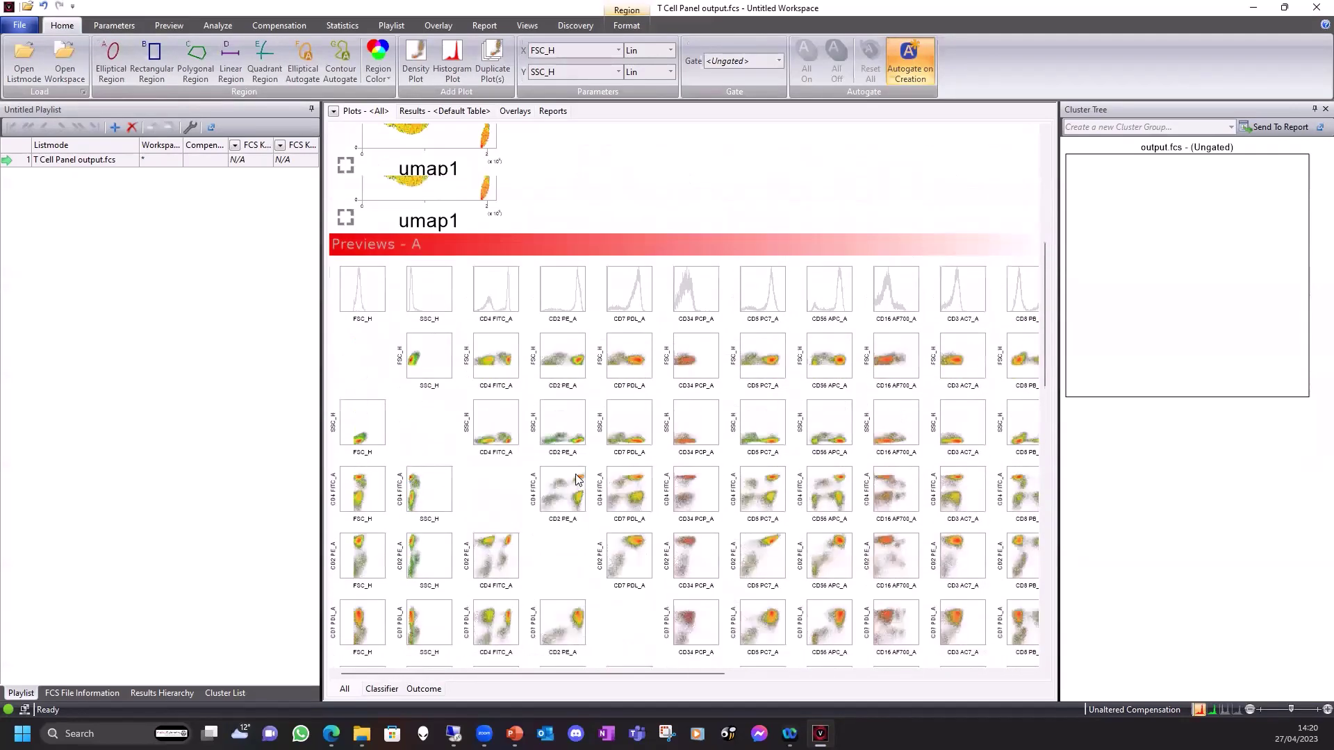
pyautogui.scroll(-1, 576, 477)
pyautogui.scroll(-5, 575, 477)
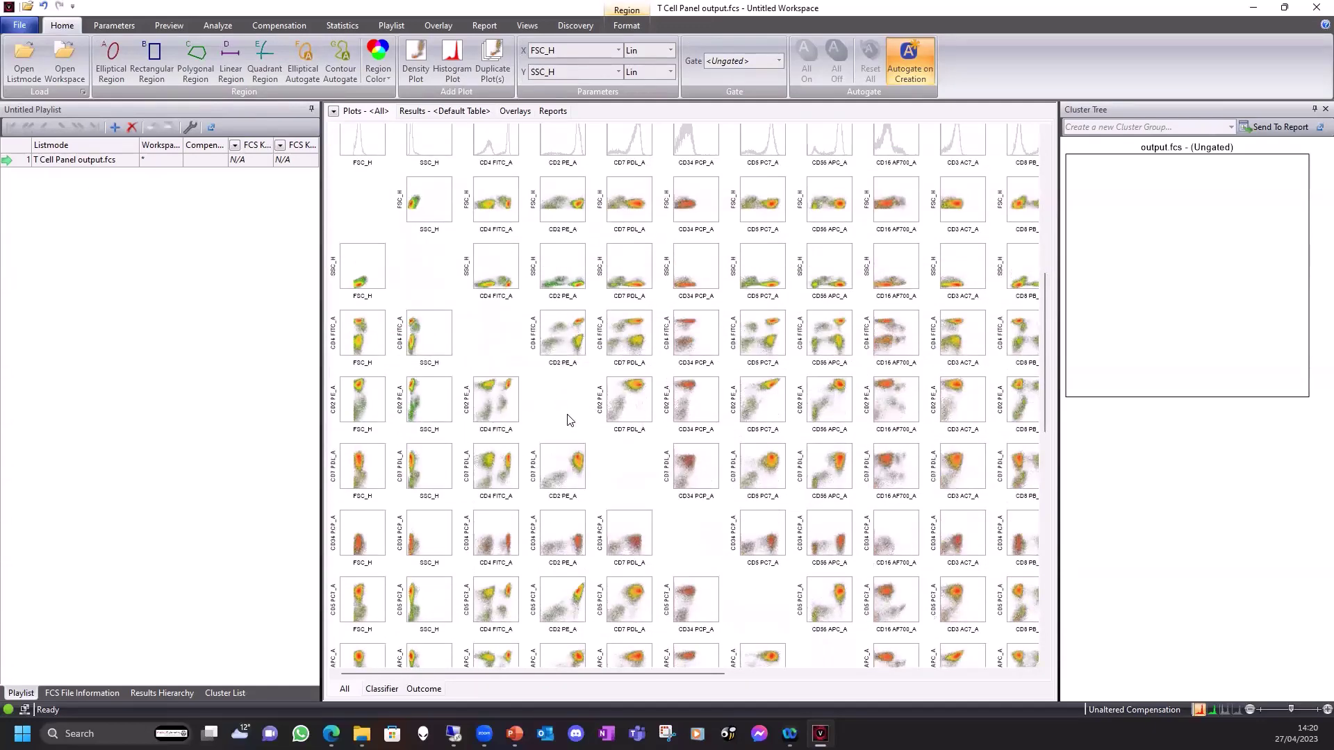
pyautogui.scroll(5, 666, 420)
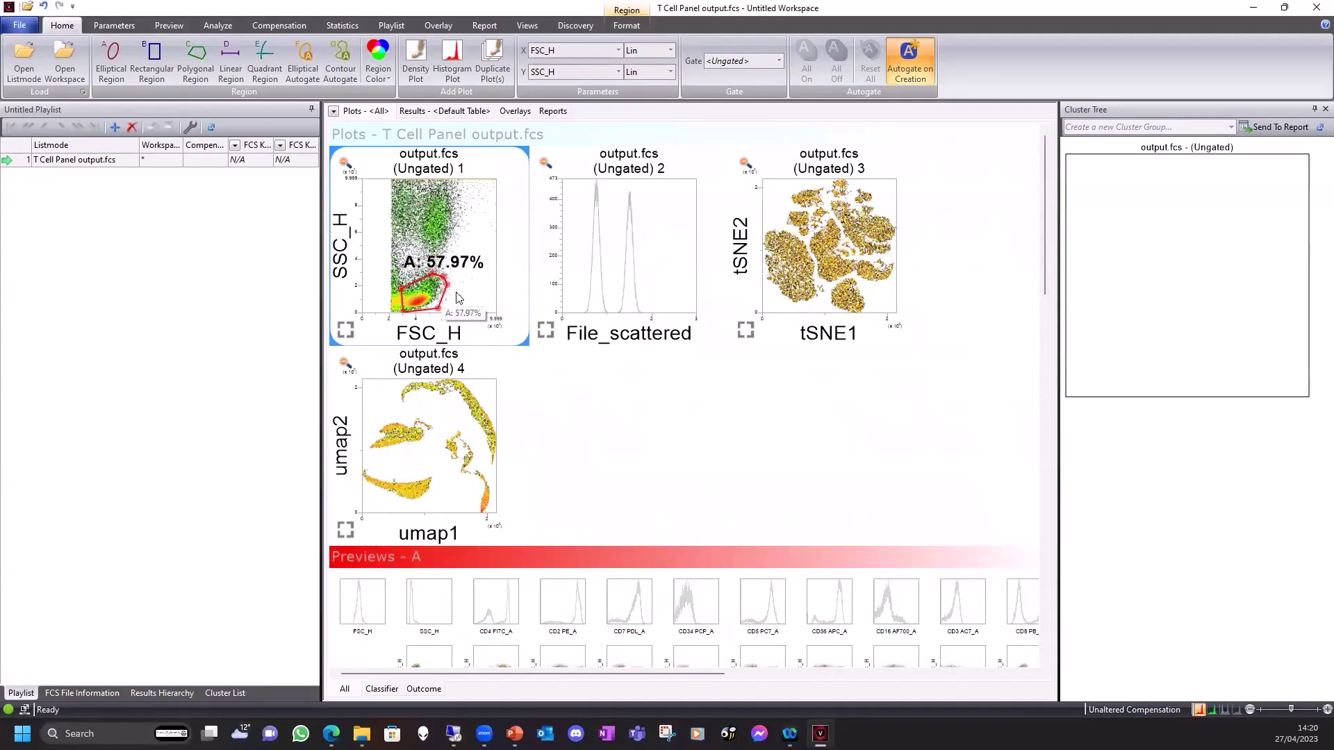
pyautogui.scroll(-2, 743, 398)
pyautogui.scroll(-9, 743, 398)
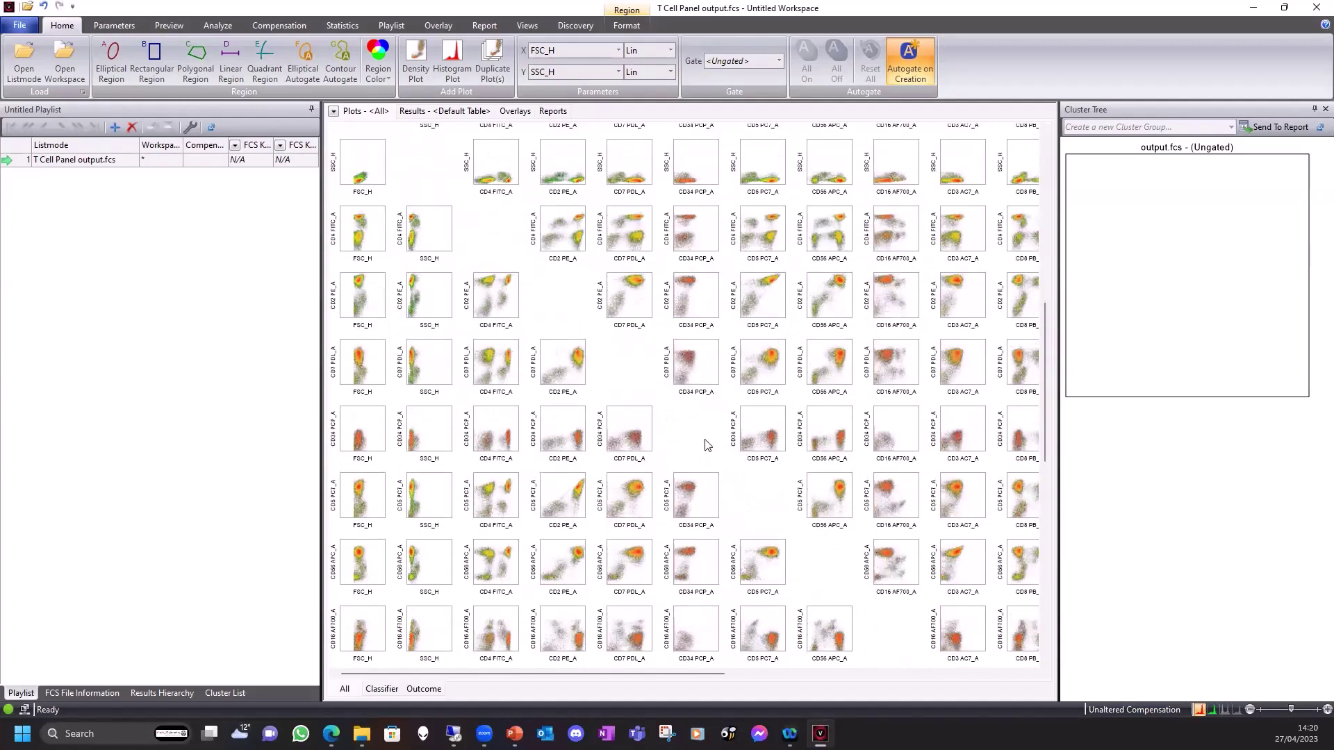
pyautogui.scroll(10, 691, 447)
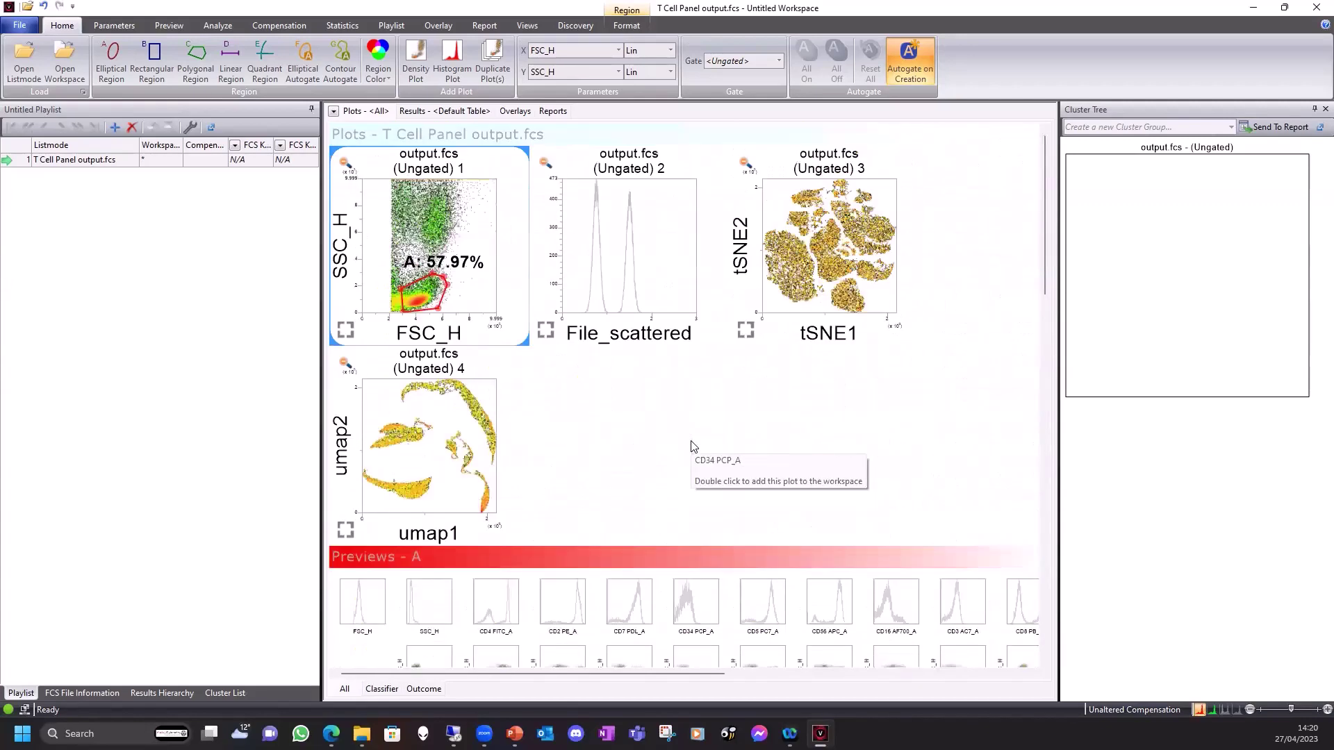
pyautogui.scroll(-8, 863, 445)
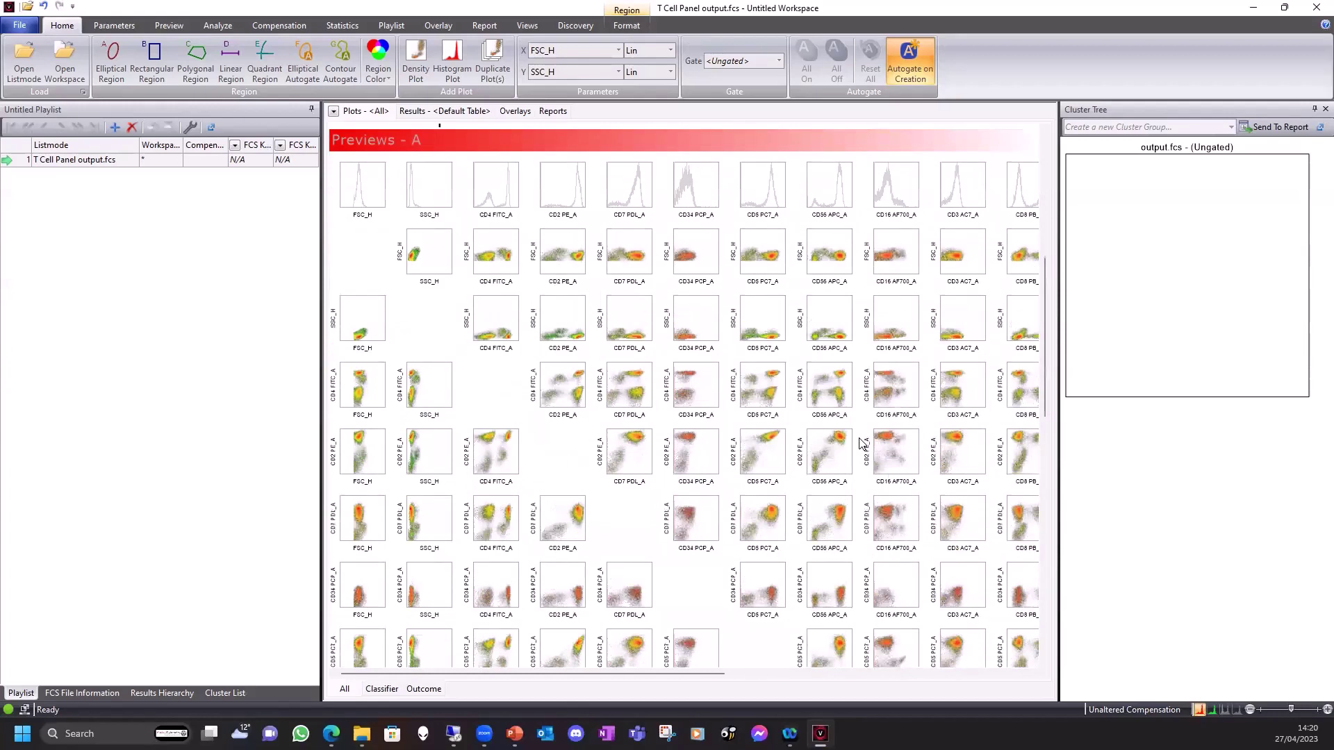
pyautogui.scroll(4, 806, 451)
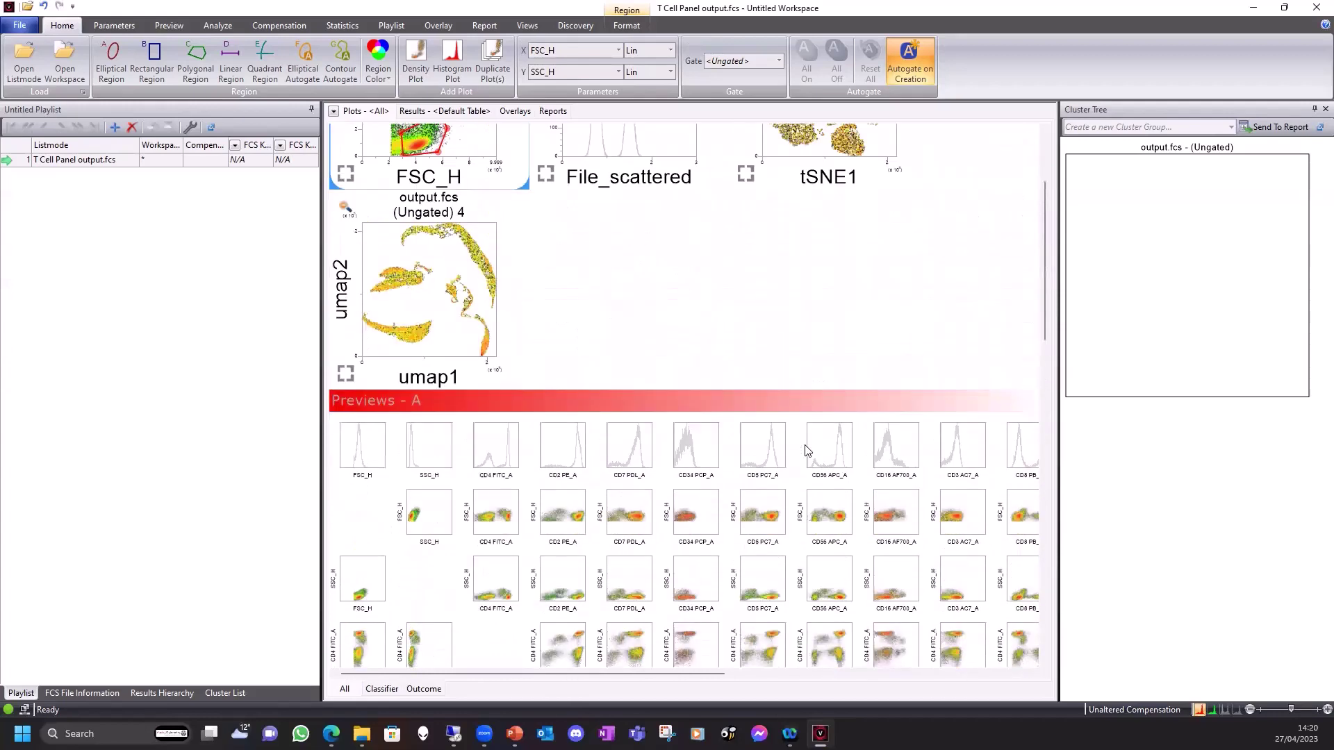
# - Add the region A previews of CD4 FITC_A against CD2 PE_A, CD5 PC7_A and CD56 APC_A to the workspace
pyautogui.scroll(-2, 806, 450)
pyautogui.scroll(-1, 650, 460)
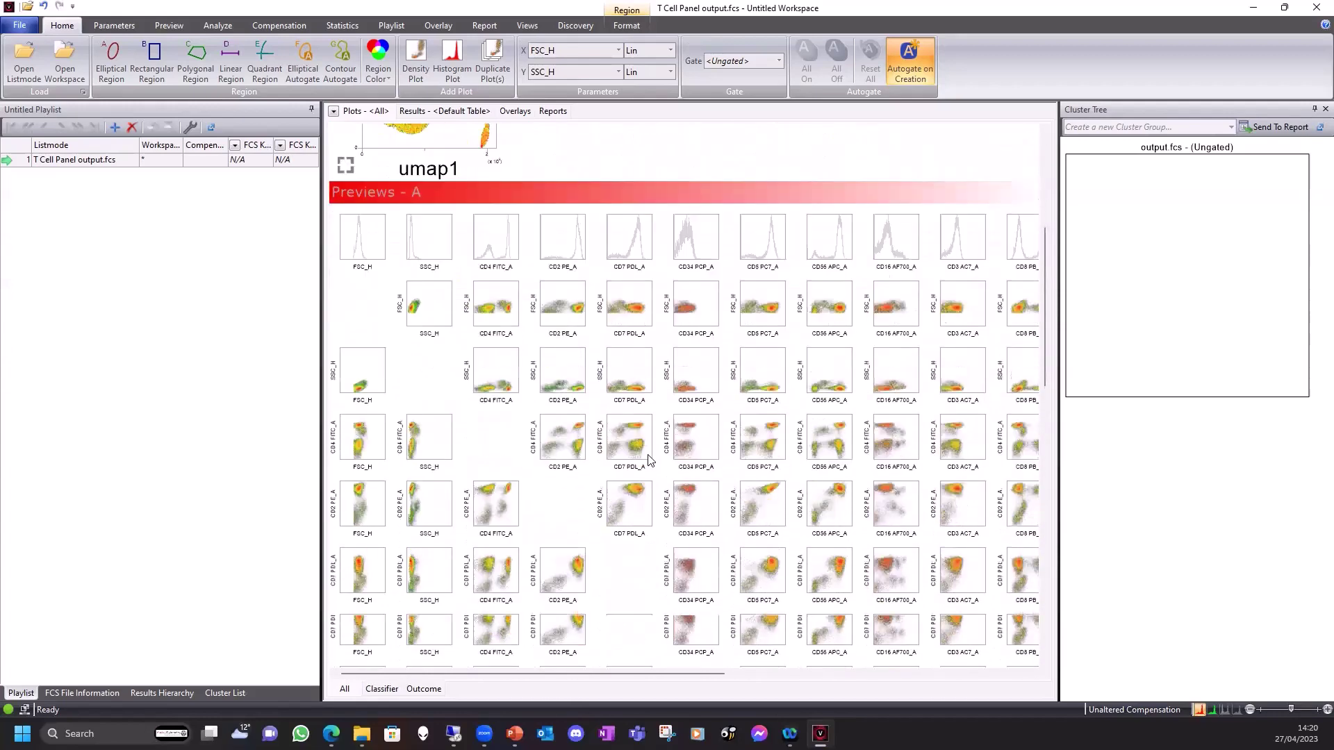
pyautogui.doubleClick(562, 443)
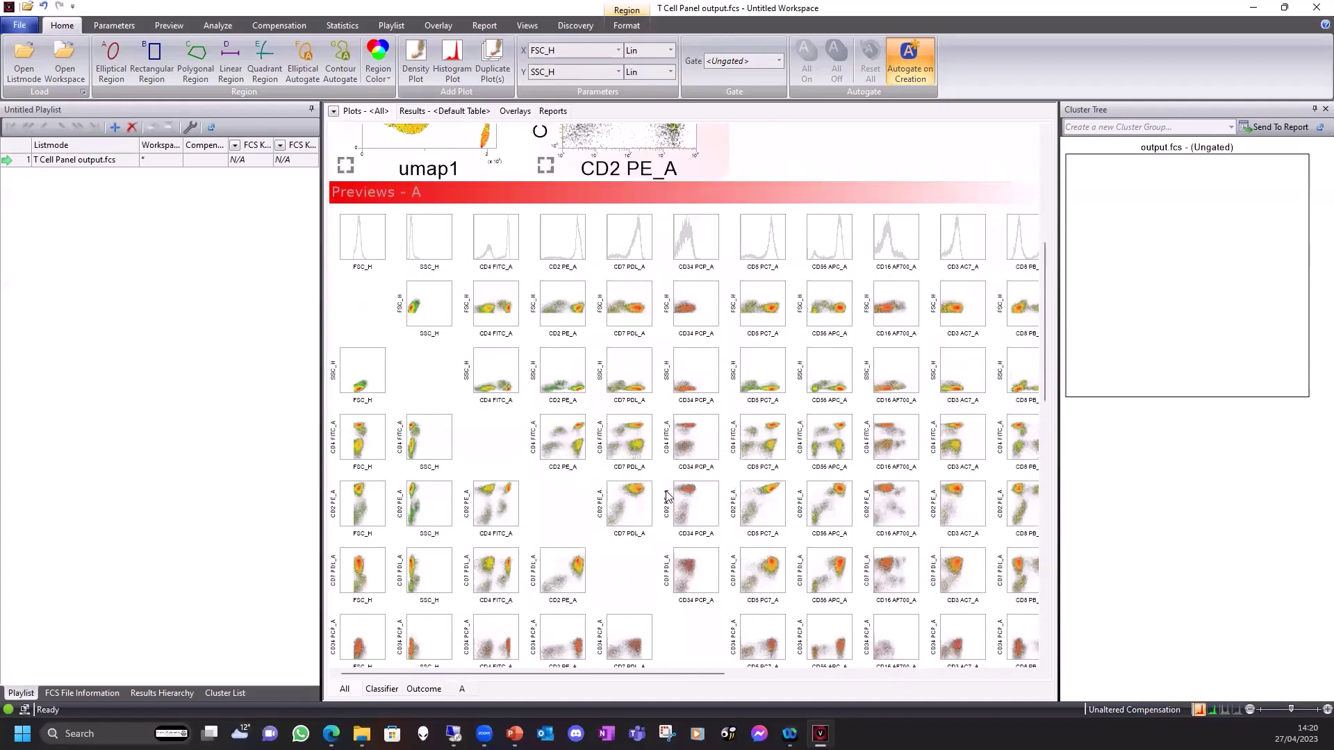
pyautogui.doubleClick(773, 449)
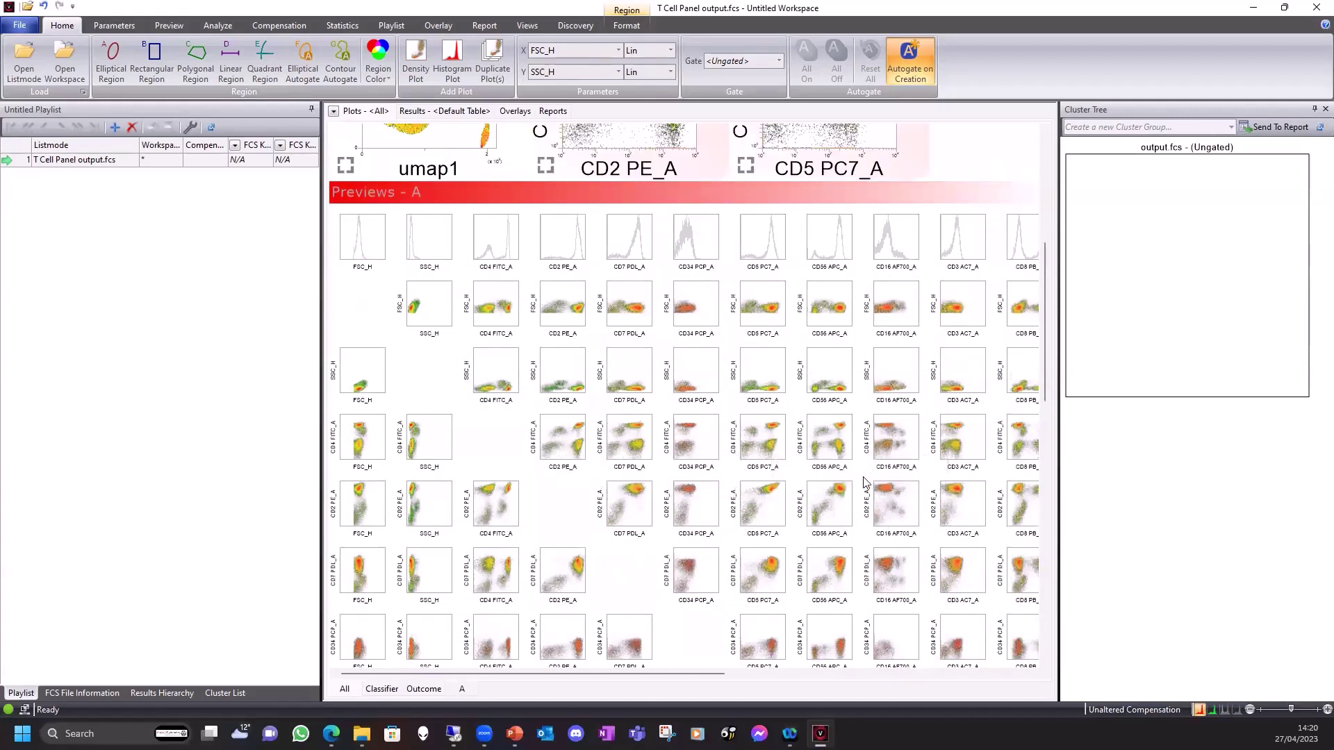
pyautogui.doubleClick(829, 444)
pyautogui.scroll(5, 842, 477)
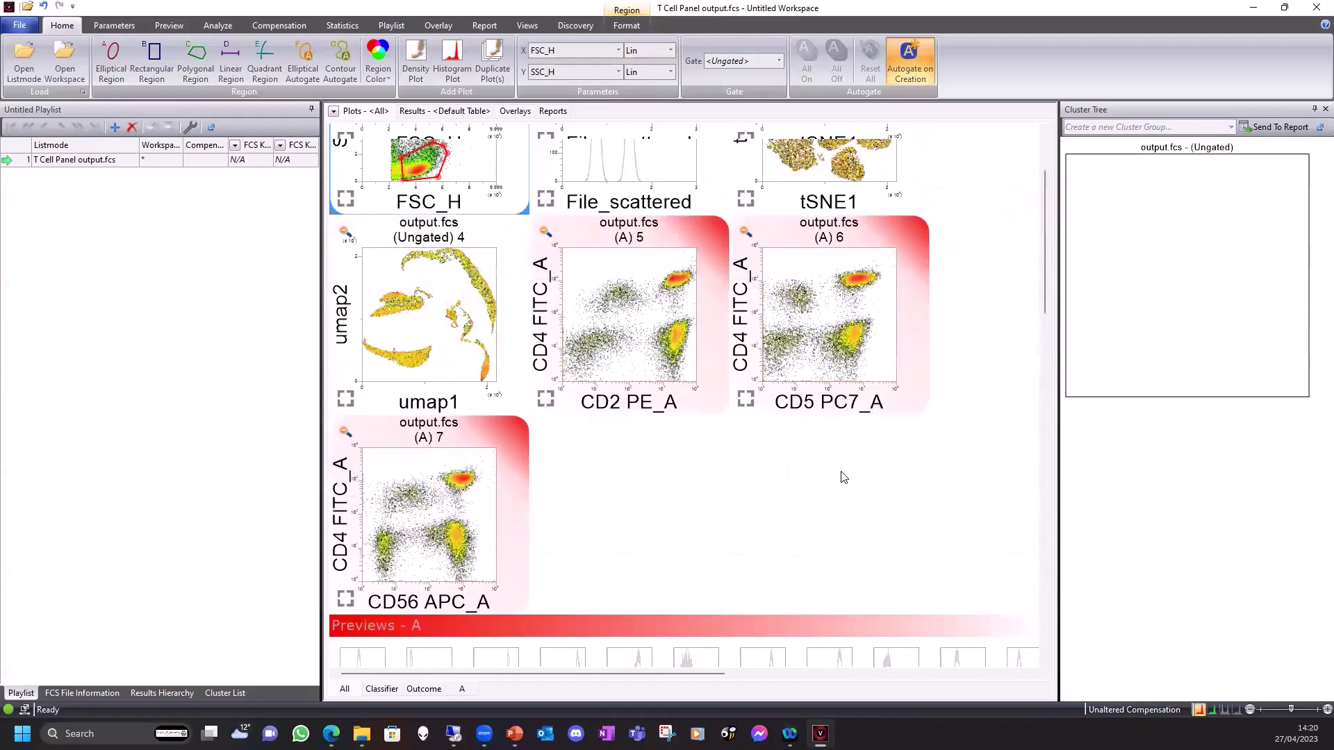
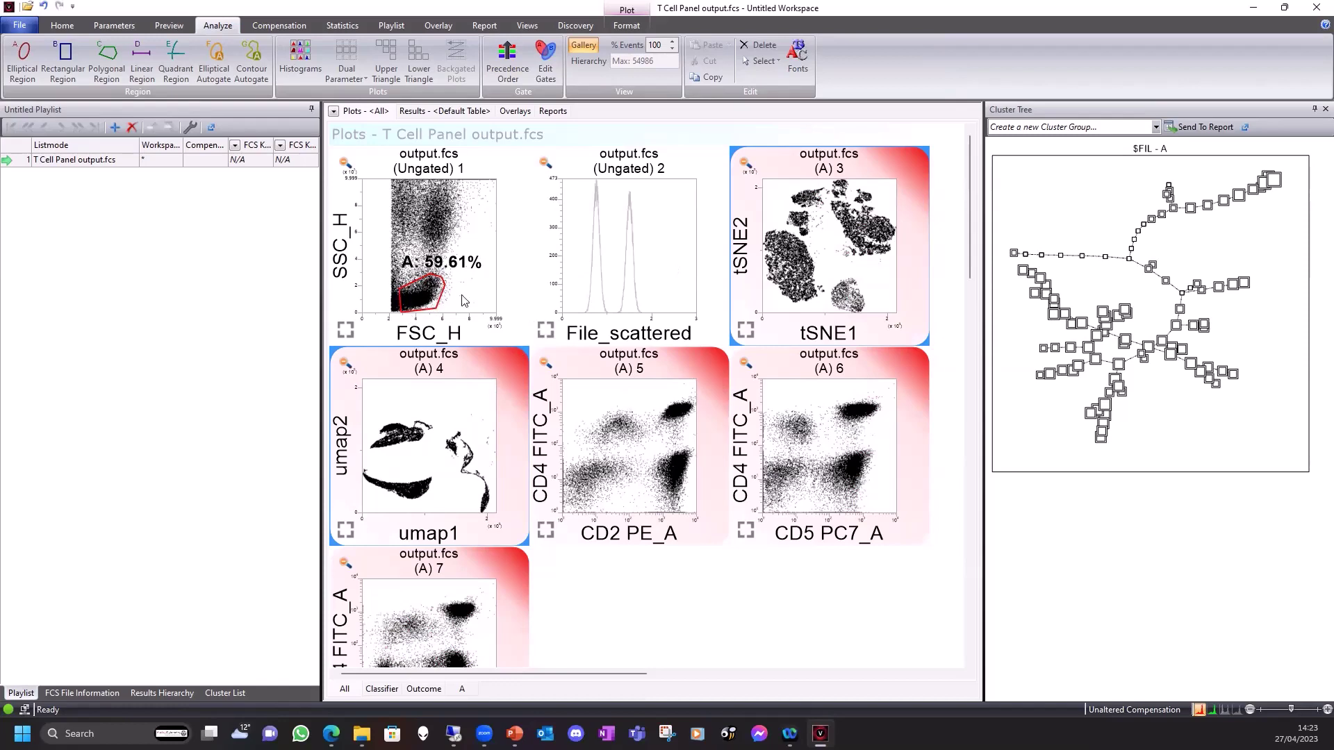
# - Draw a rectangular region around the CD4-high, CD2-high cluster in the CD2 PE_A versus CD4 FITC_A plot
pyautogui.scroll(-3, 822, 660)
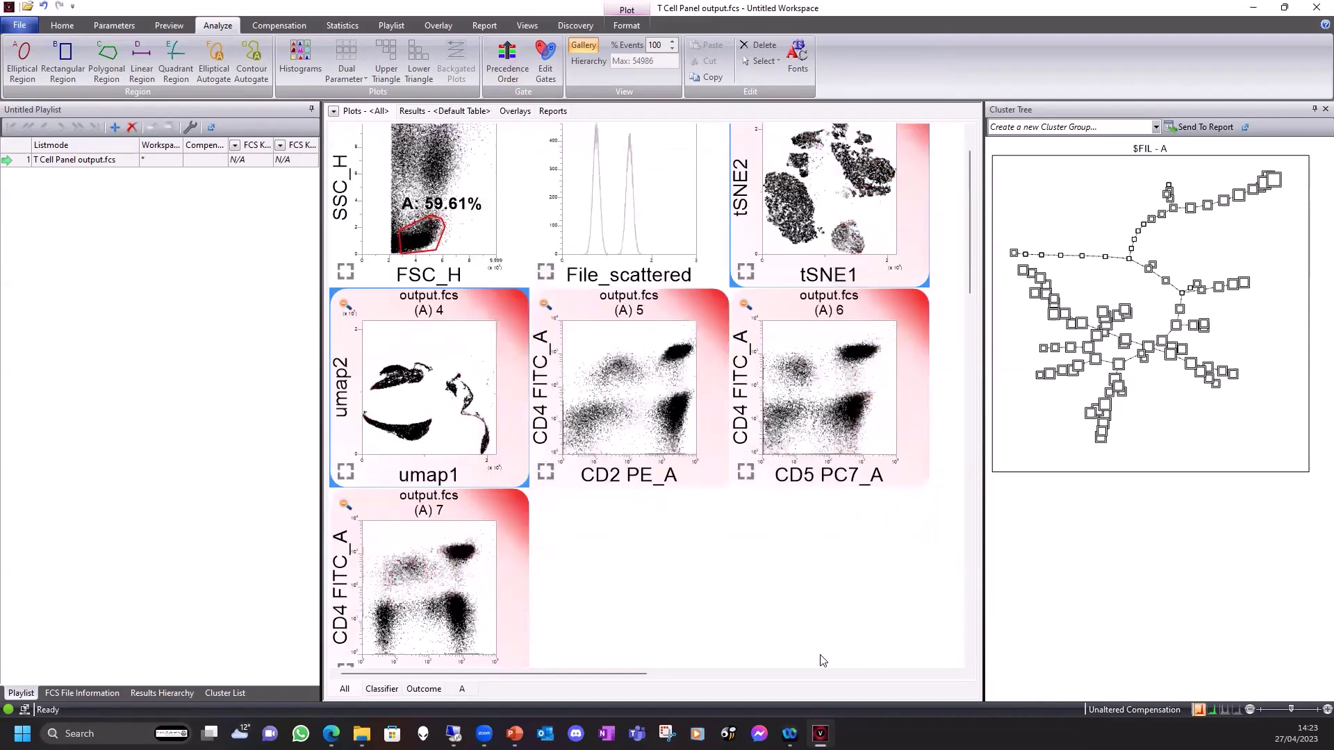
pyautogui.scroll(3, 799, 608)
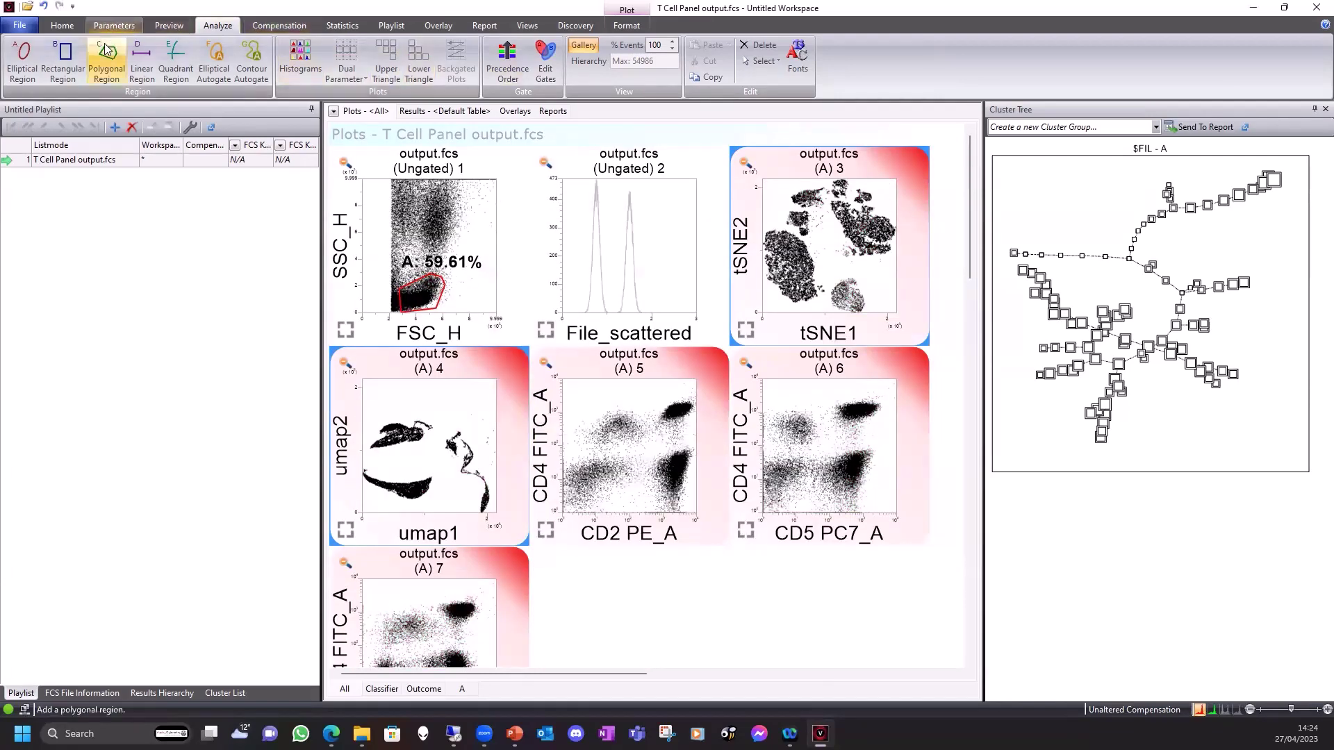
pyautogui.click(63, 59)
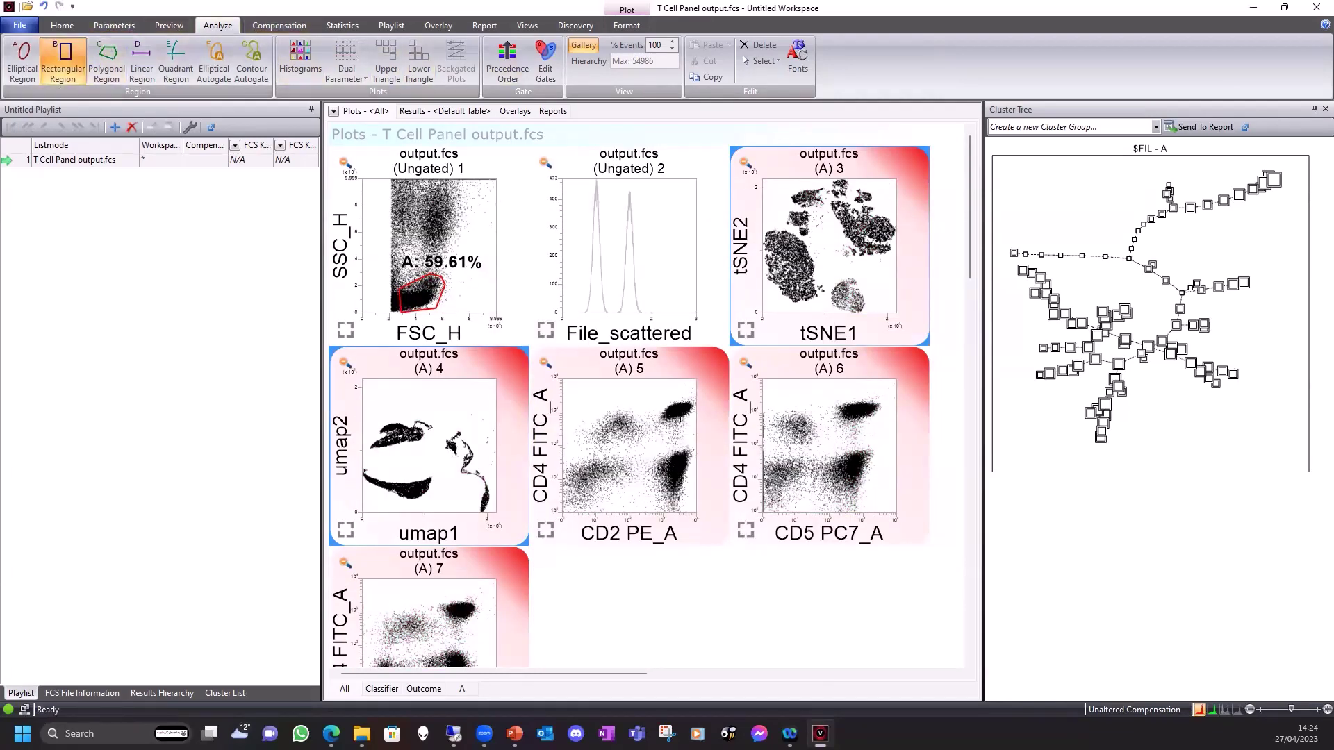
pyautogui.moveTo(658, 402); pyautogui.dragTo(693, 421)
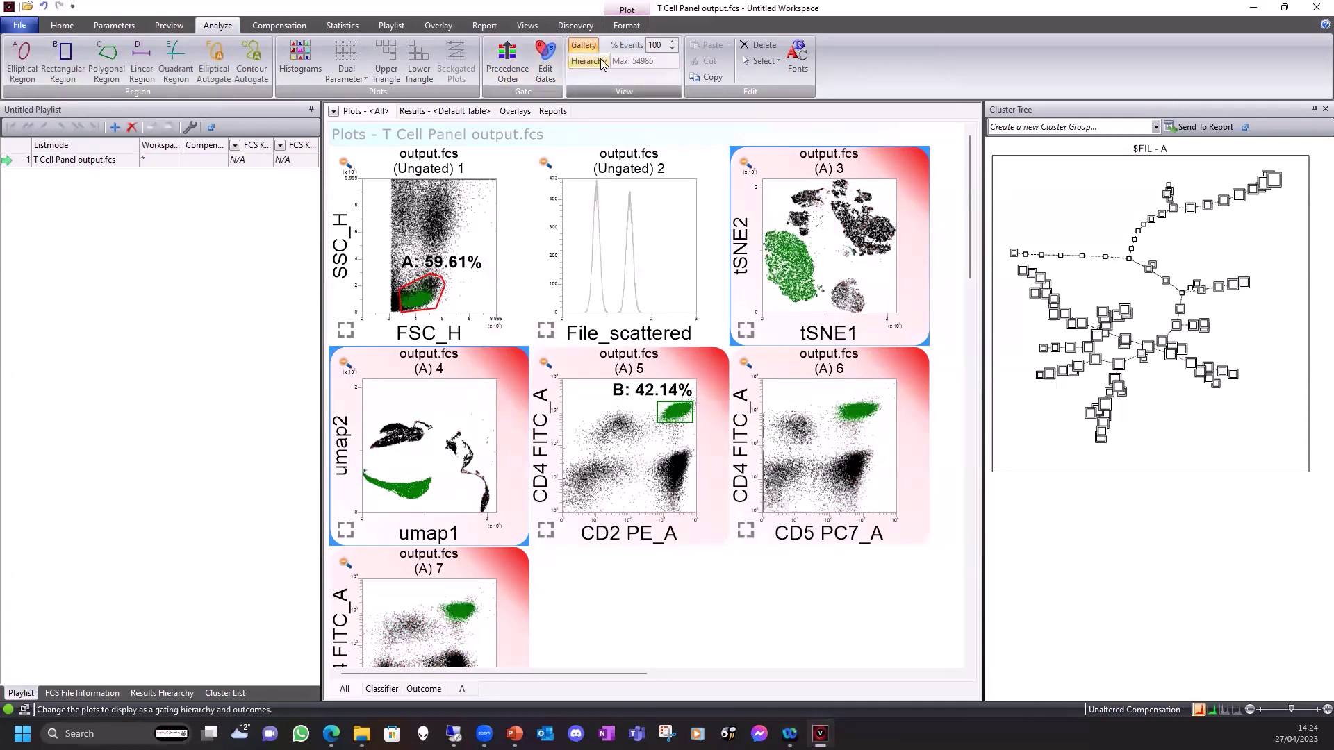
# - Change the color of region B in the CD2 PE_A versus CD4 FITC_A plot to magenta
pyautogui.click(624, 26)
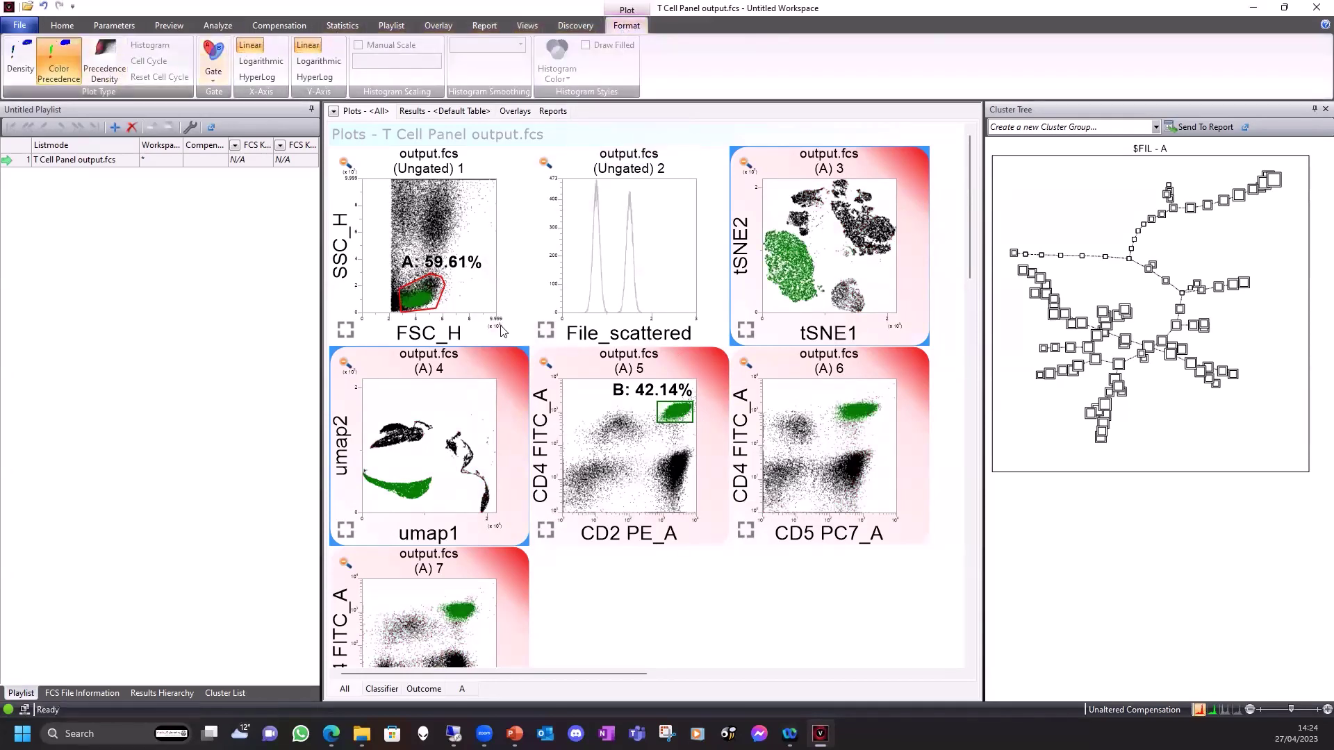
pyautogui.click(687, 421)
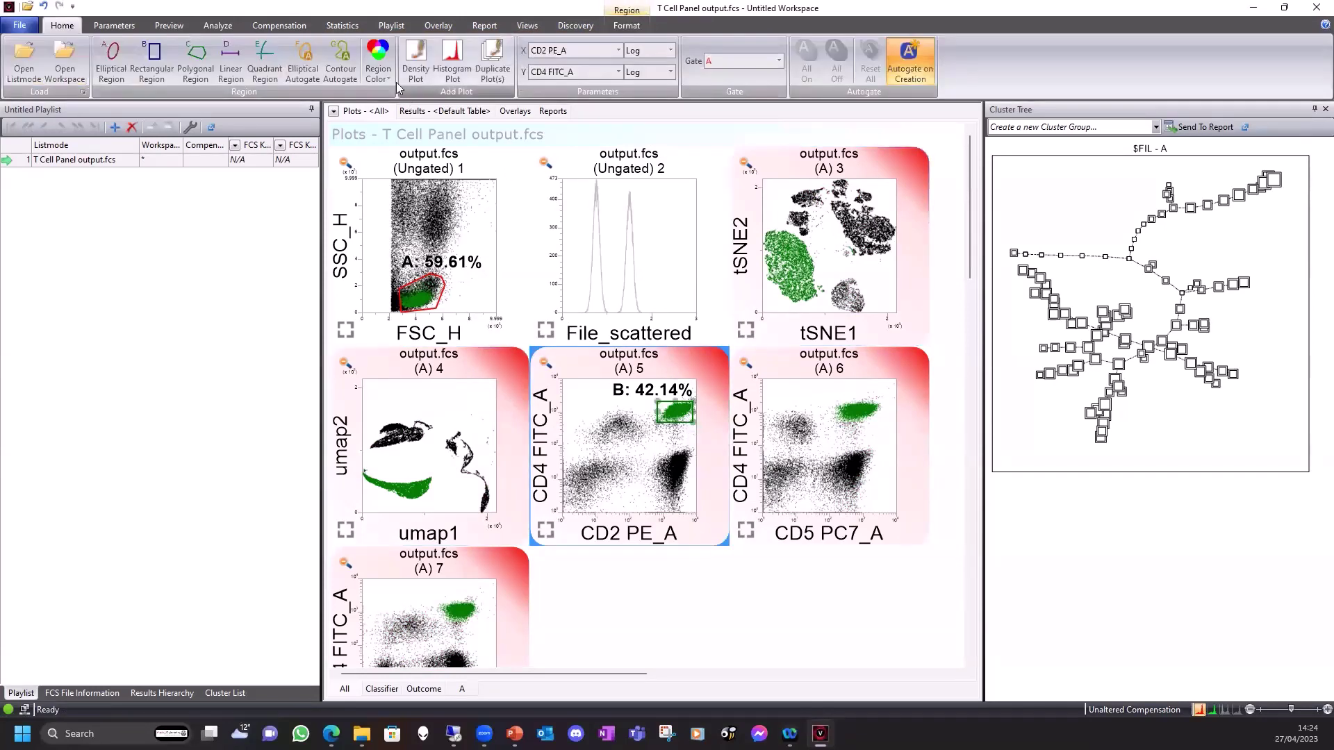
pyautogui.click(378, 70)
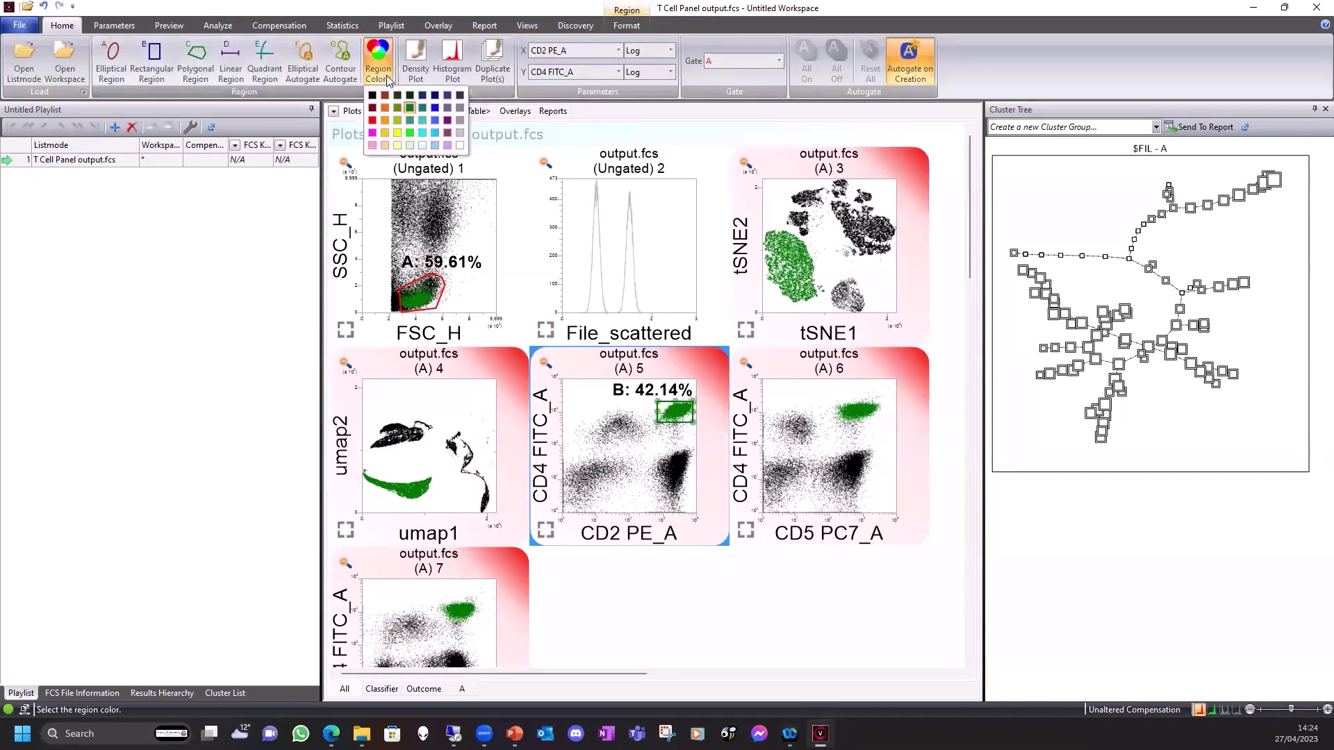
pyautogui.click(373, 135)
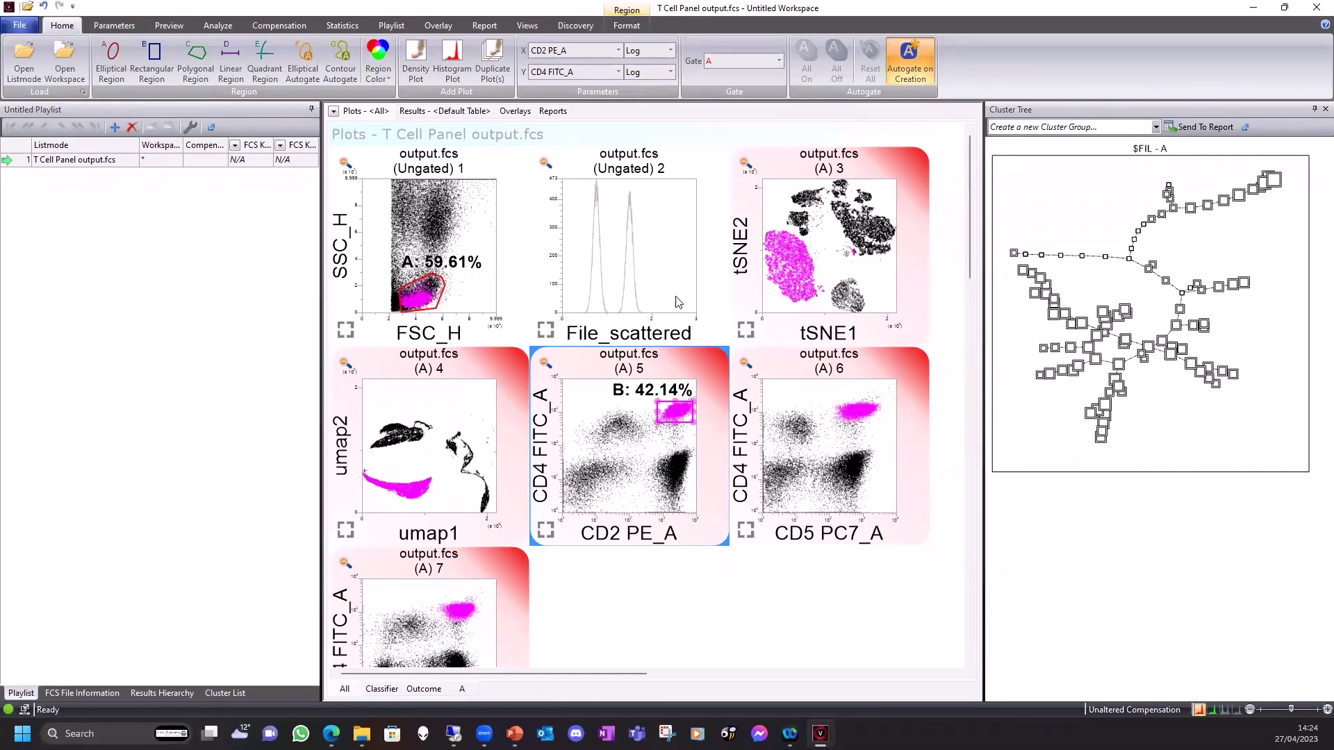
# - Set the preview plot type to Color Precedence
pyautogui.scroll(-7, 515, 462)
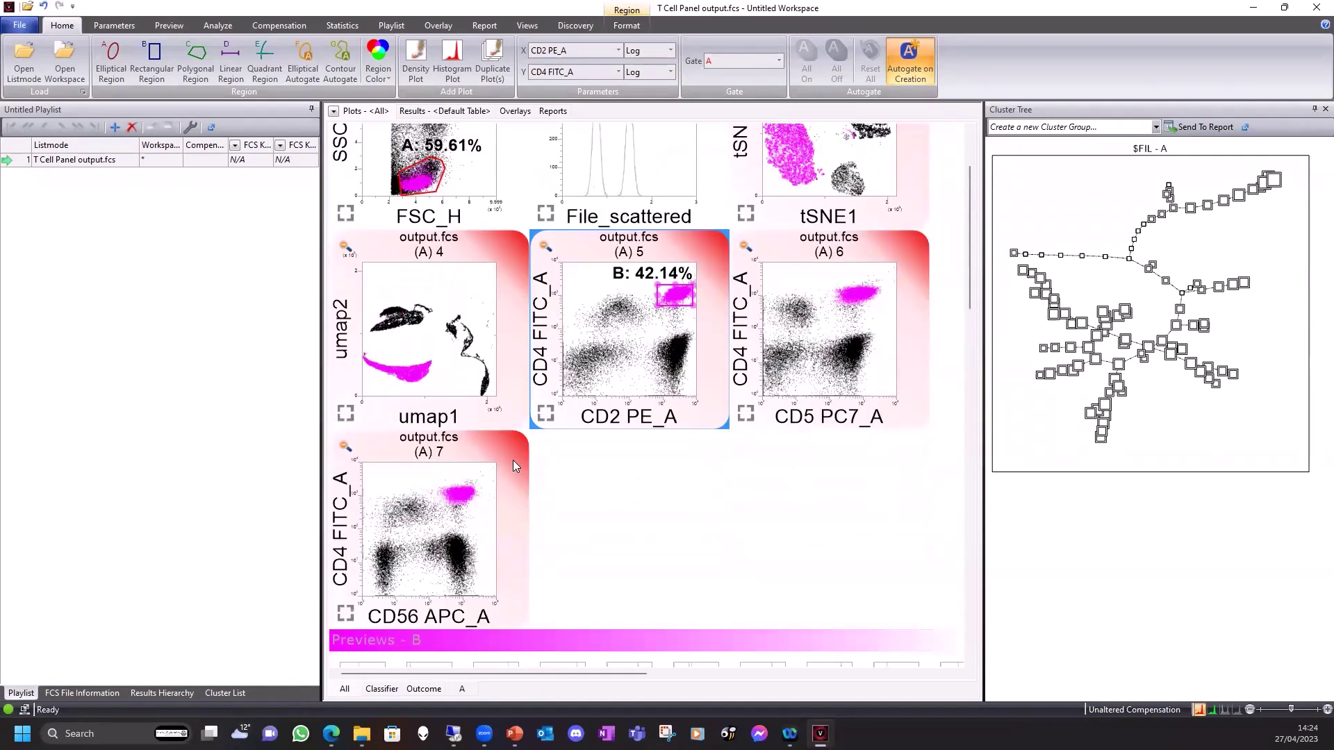
pyautogui.scroll(-2, 514, 467)
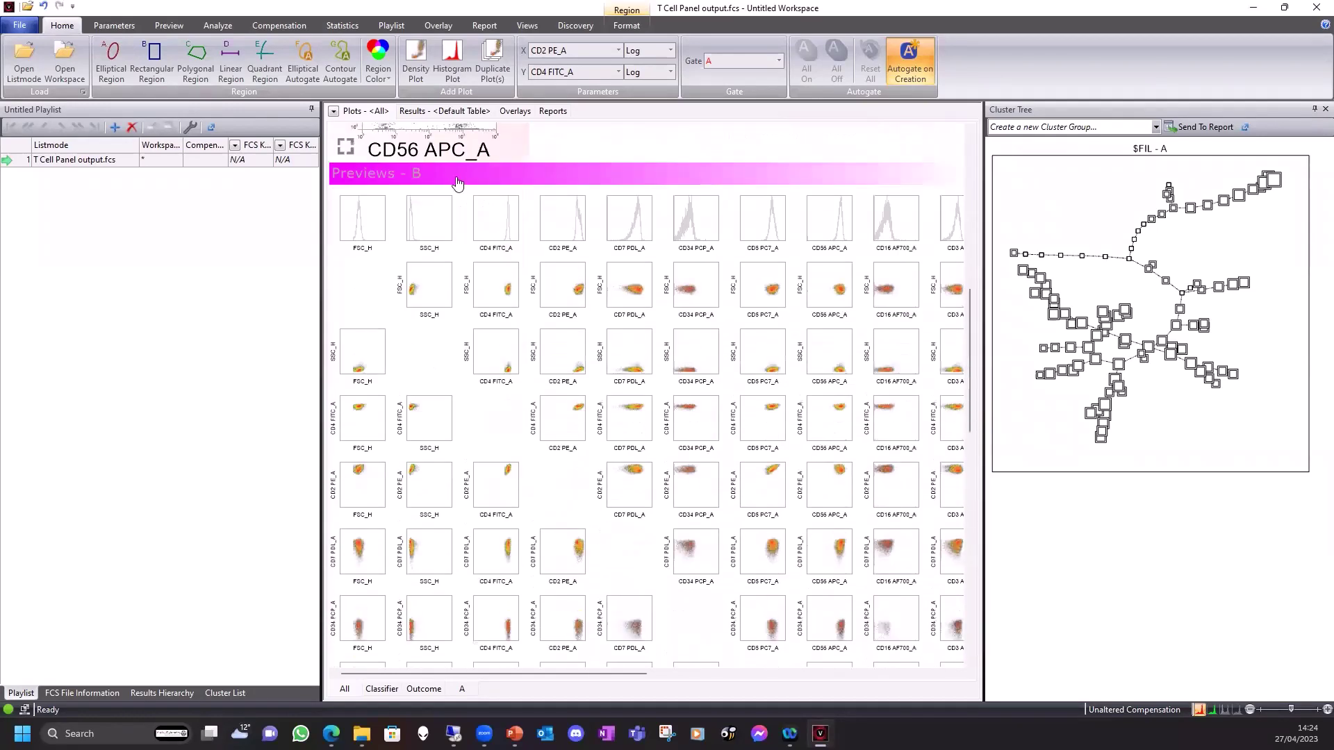
pyautogui.click(169, 25)
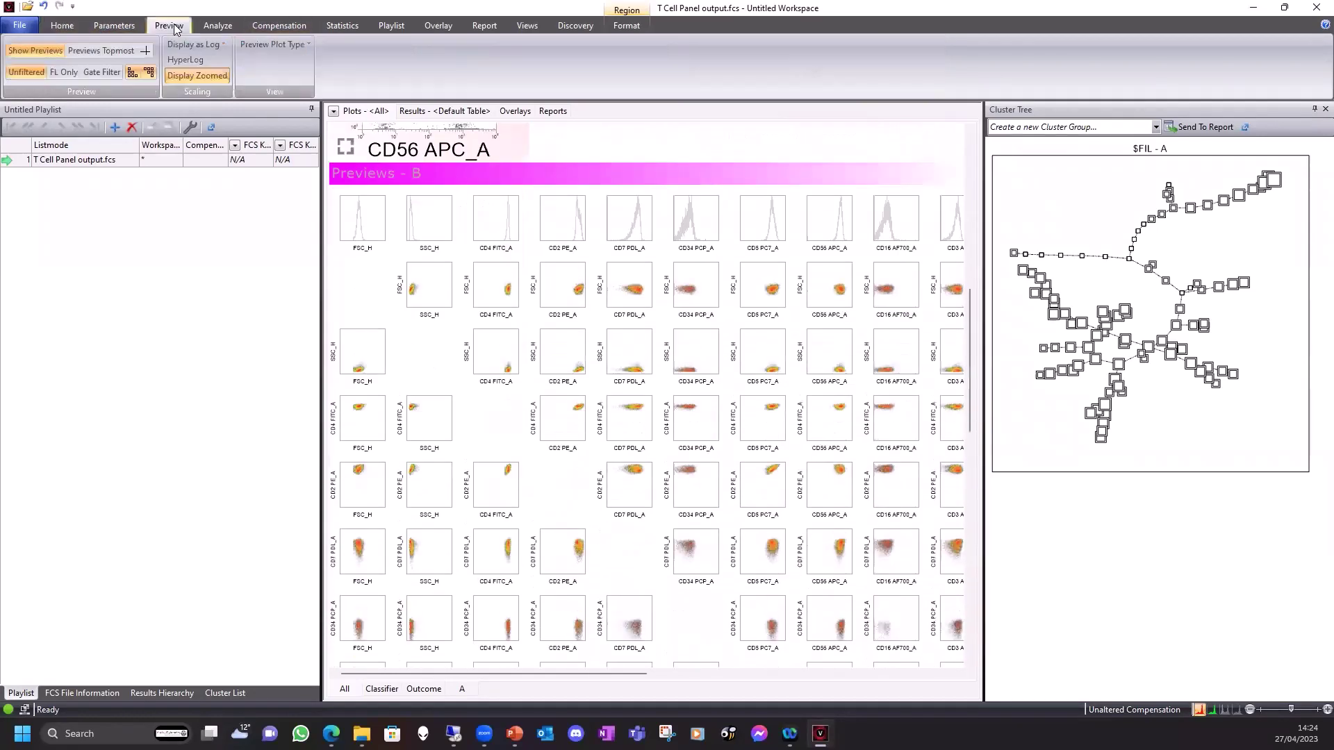
pyautogui.click(271, 45)
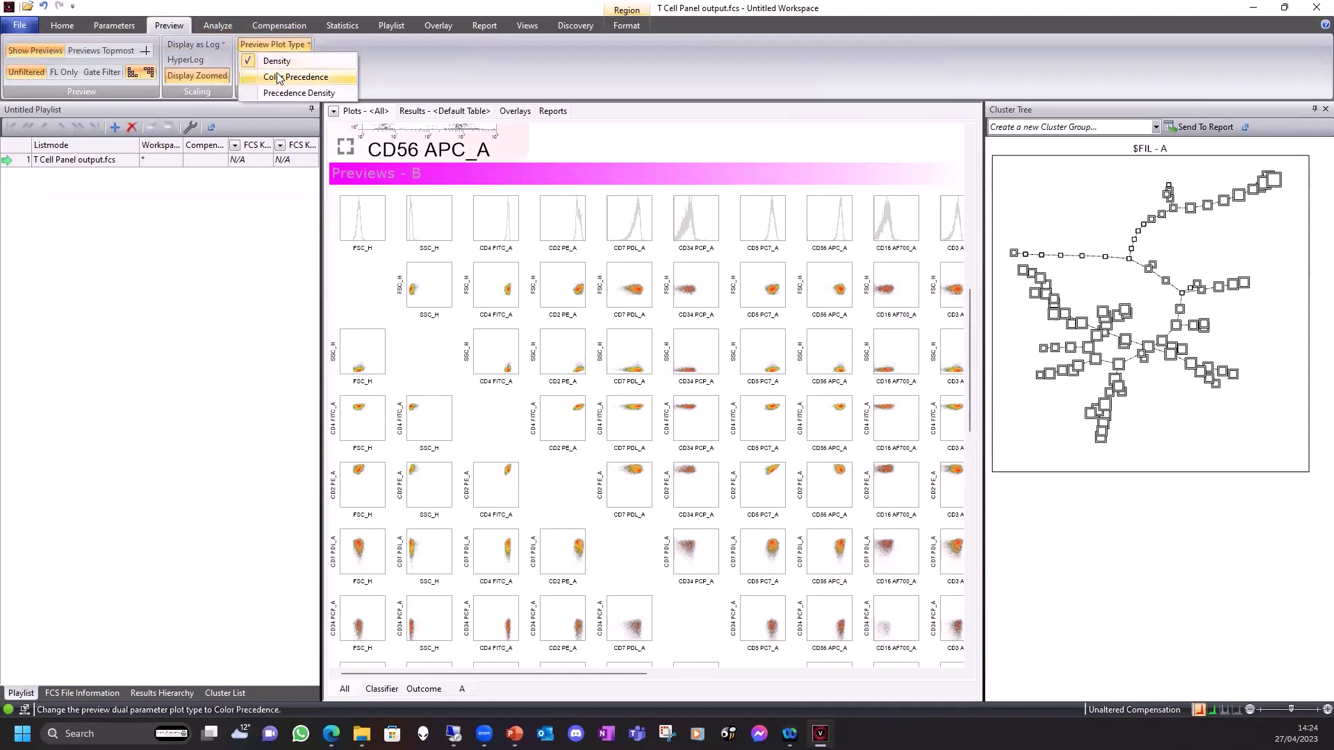
pyautogui.click(276, 74)
pyautogui.scroll(4, 508, 293)
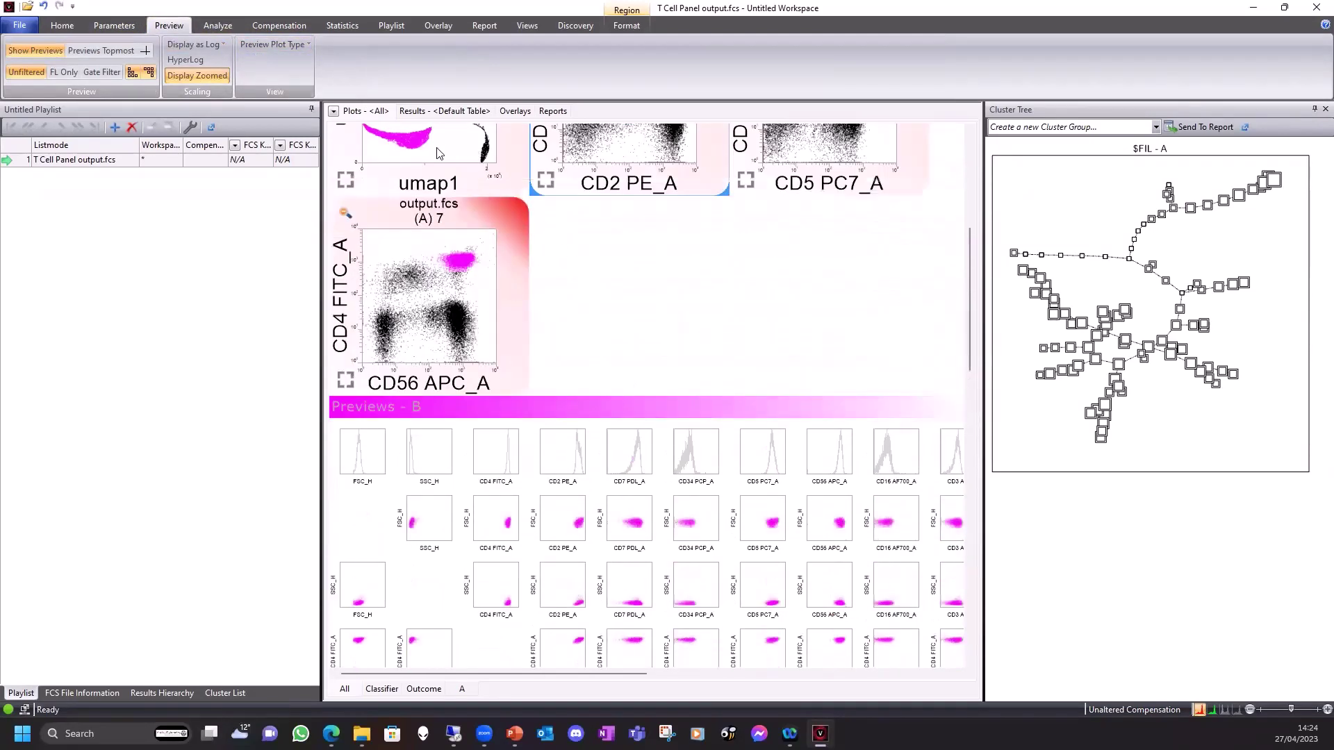
# - Set the preview plots to No gate and view the colored population across the marker combinations
pyautogui.click(417, 407)
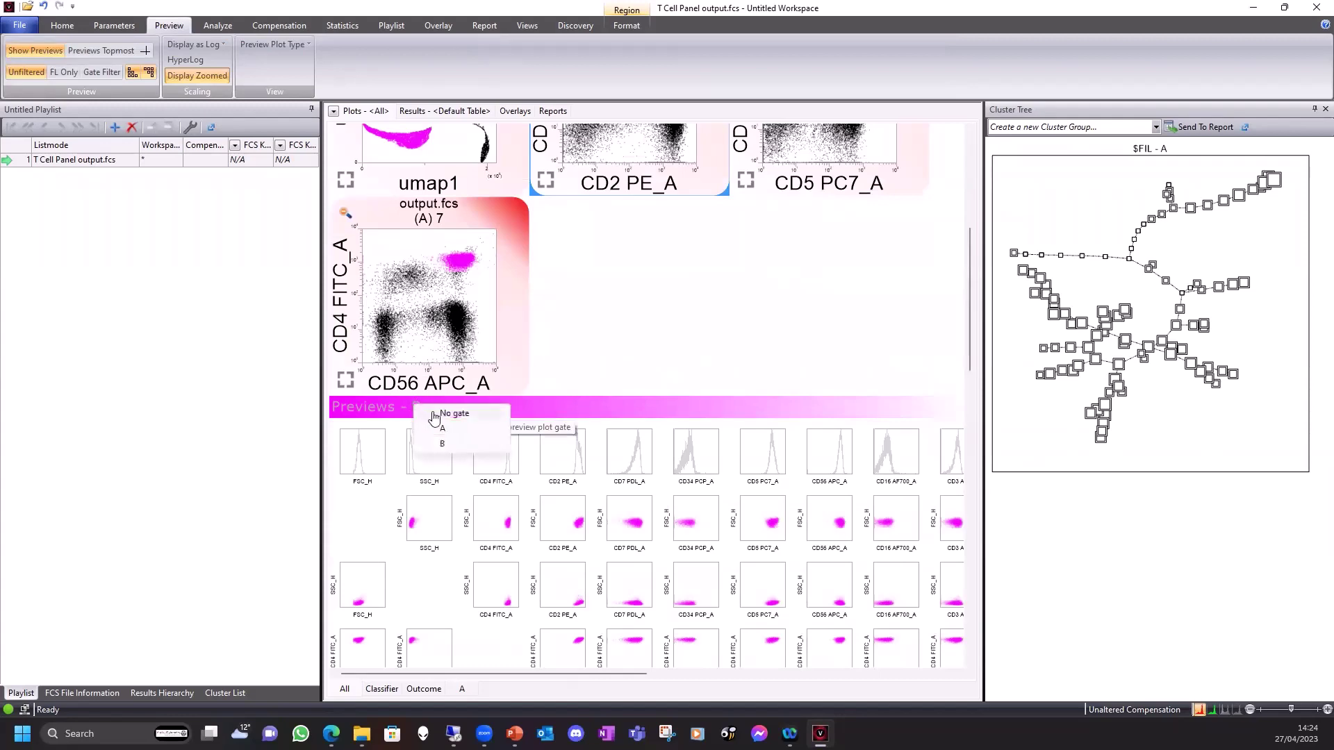
pyautogui.click(445, 414)
pyautogui.scroll(-6, 723, 386)
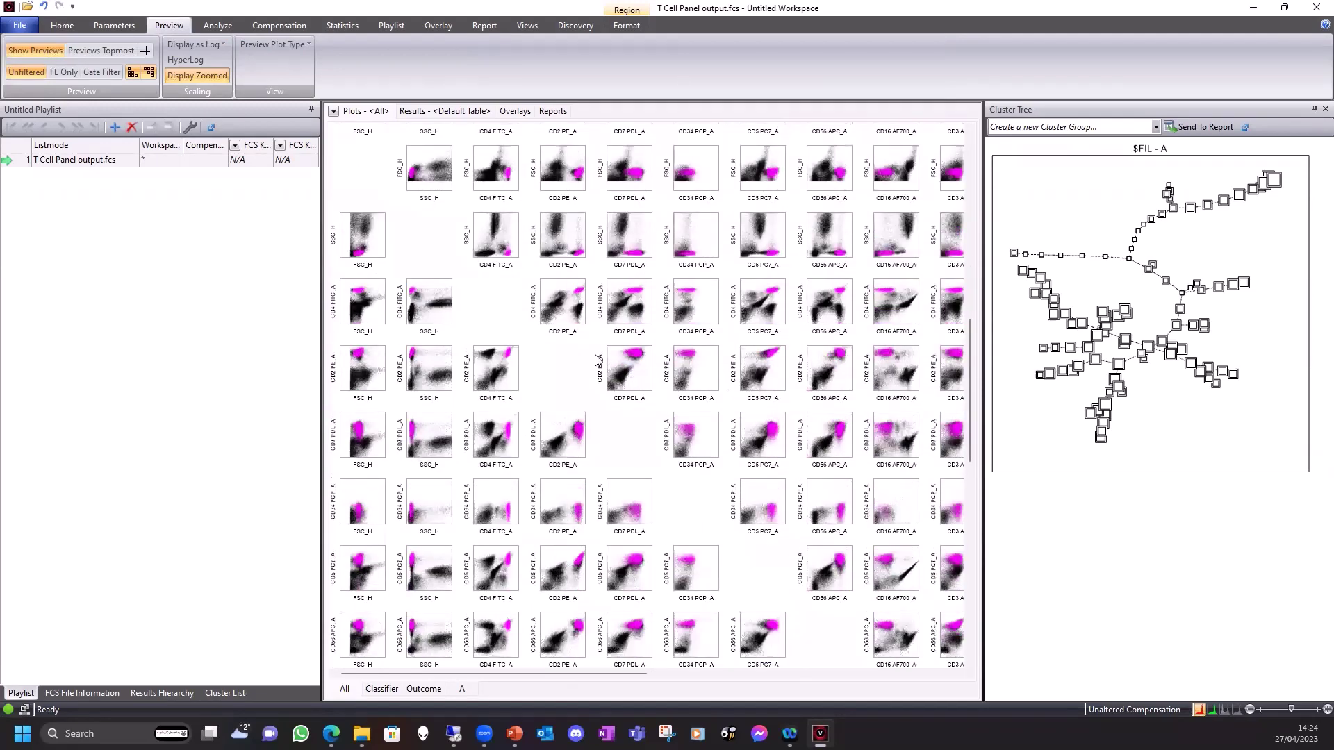
# - Examine the magenta population across the preview plots from FSC_H through CD45 PO_A
pyautogui.scroll(2, 528, 360)
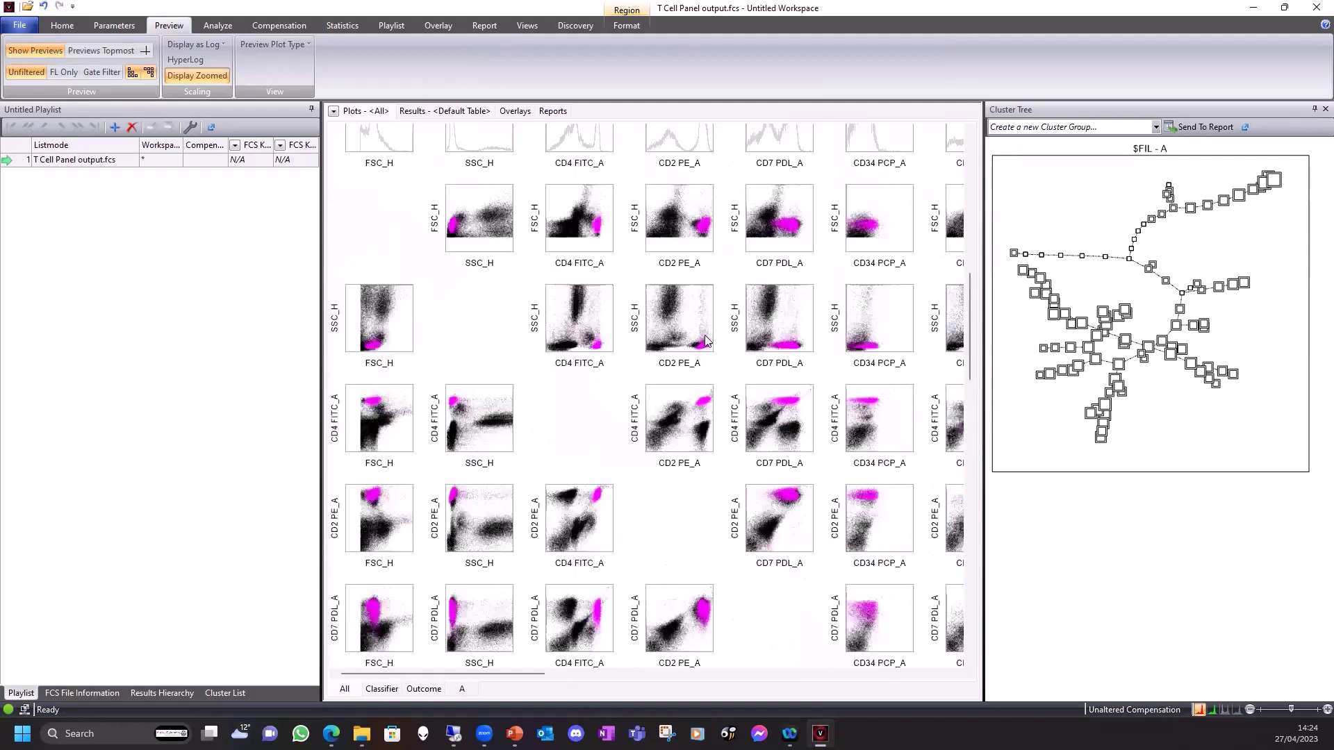
pyautogui.scroll(-4, 632, 318)
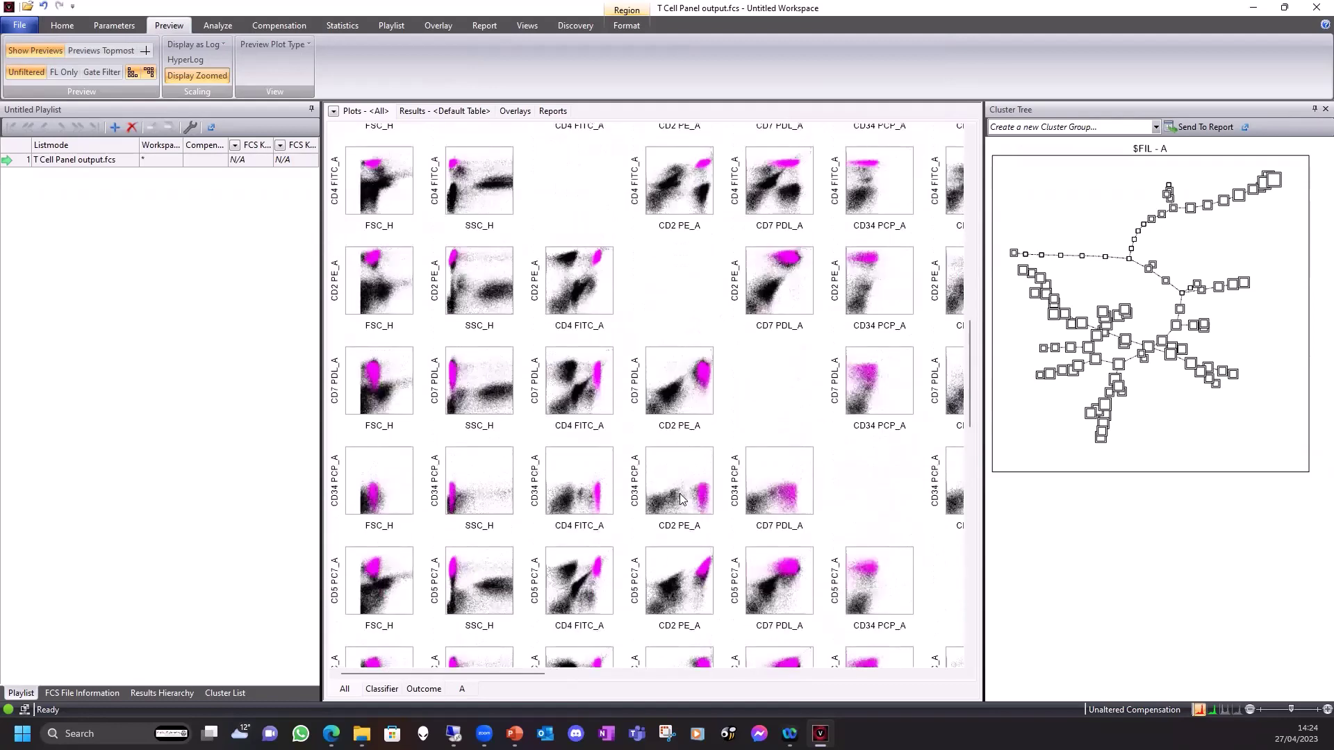
pyautogui.moveTo(512, 674); pyautogui.dragTo(691, 669)
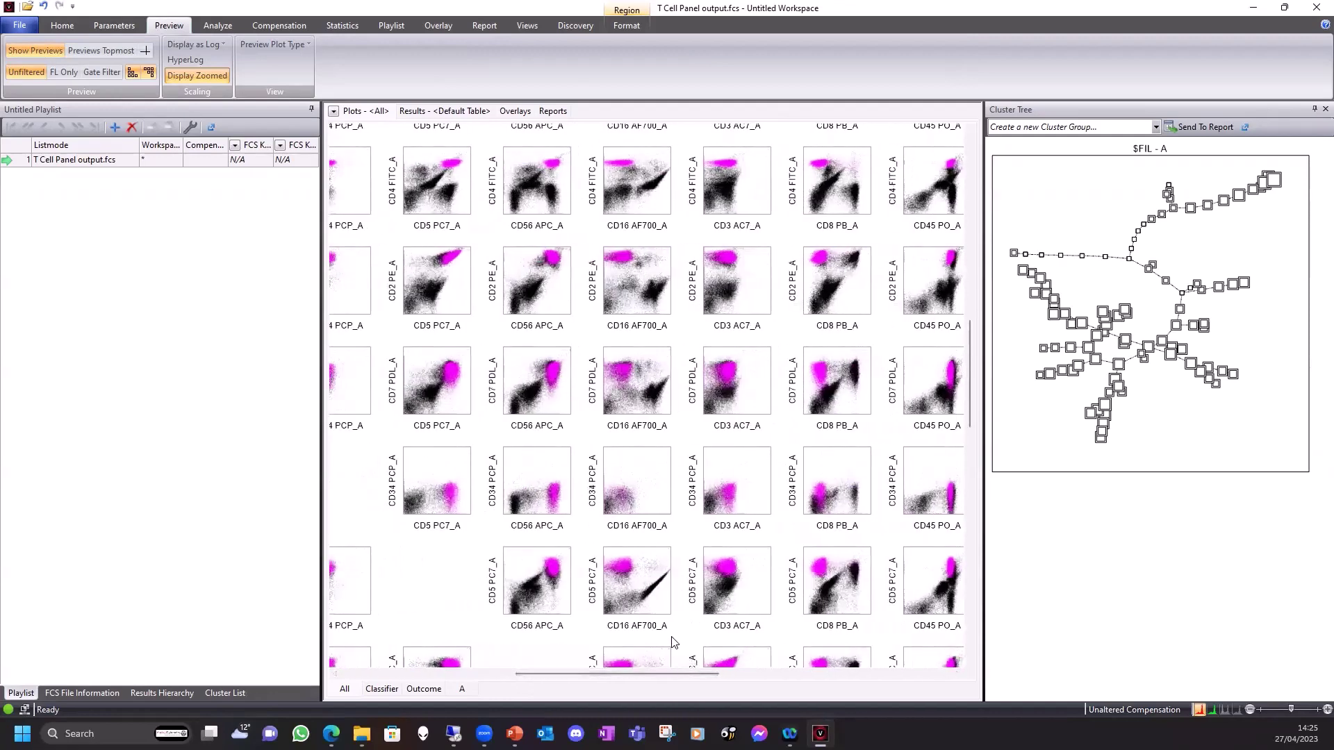
pyautogui.scroll(4, 667, 635)
pyautogui.moveTo(650, 685); pyautogui.dragTo(410, 685)
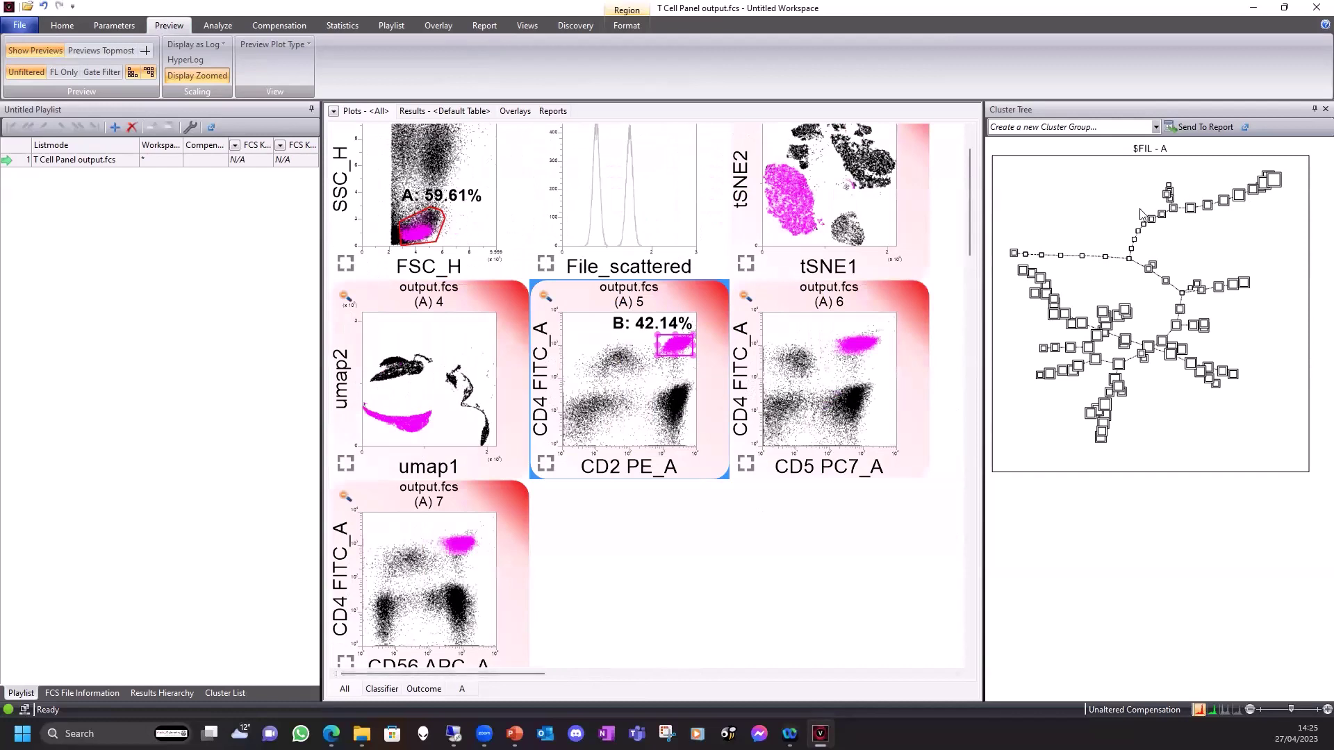
# - Enable backgating on the FlowSOM cluster tree and set the backgate to region B
pyautogui.click(1092, 219)
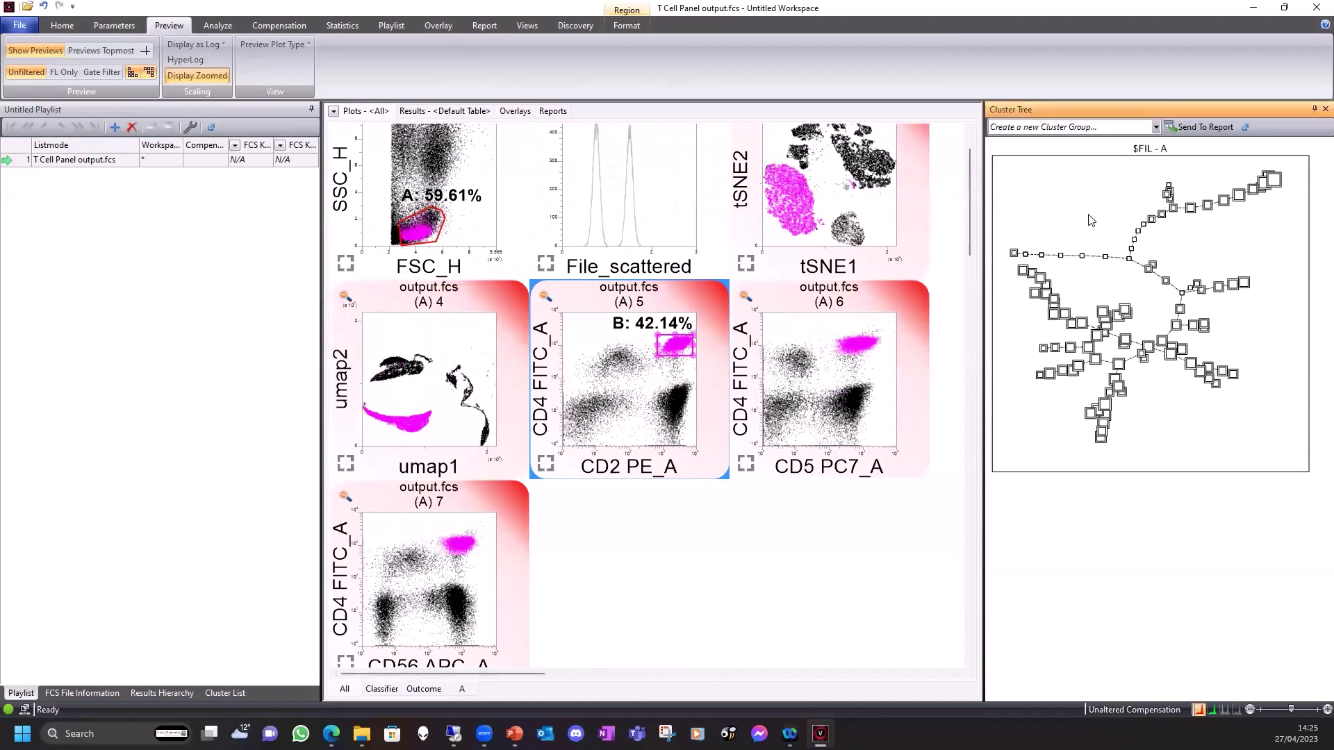
pyautogui.click(575, 28)
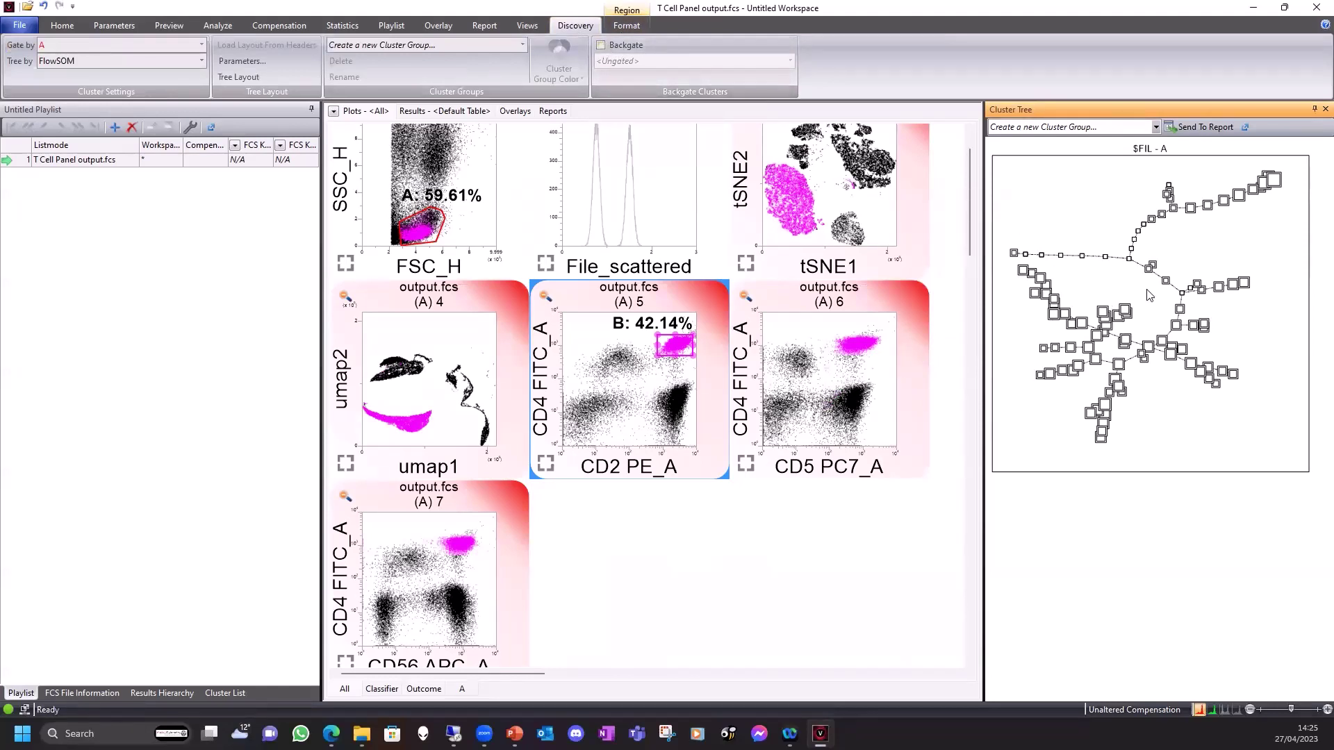
pyautogui.click(631, 48)
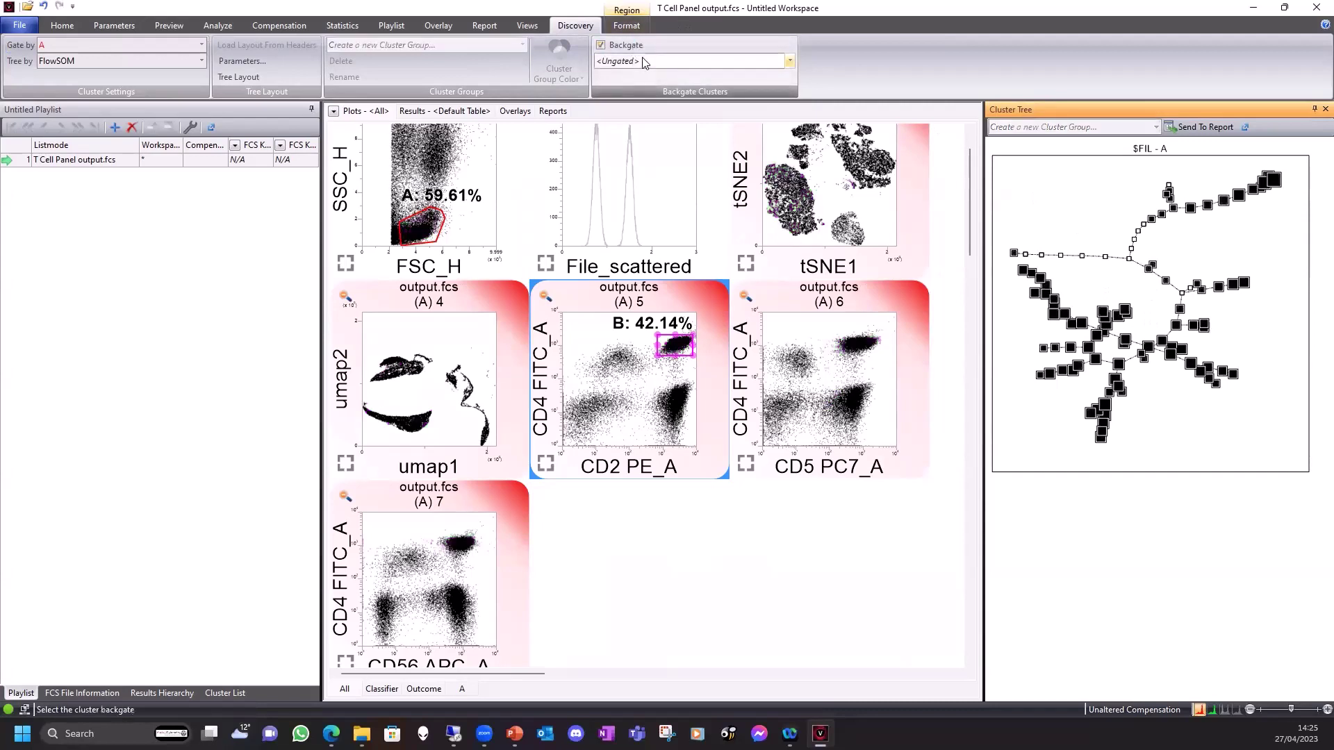
pyautogui.click(643, 62)
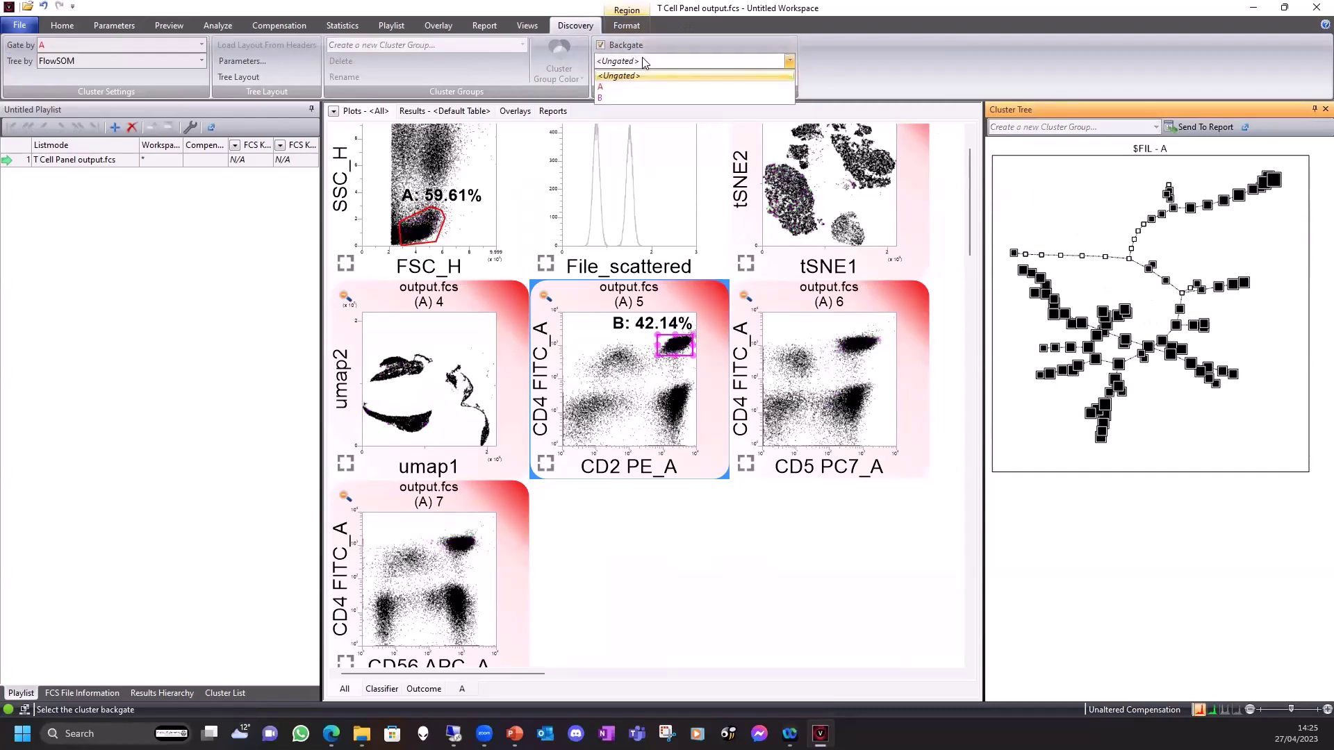
pyautogui.click(628, 99)
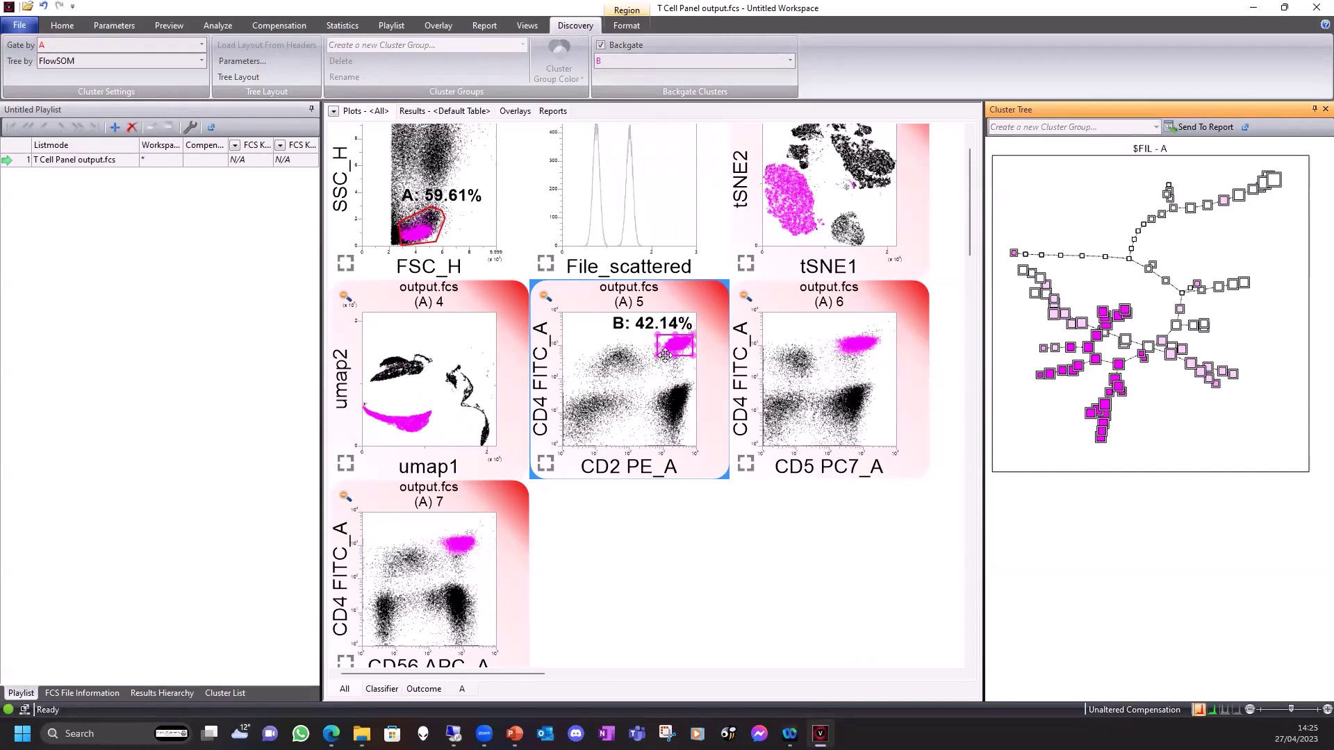
# - Raise the lower edge of region B slightly in the CD2 PE_A versus CD4 FITC_A plot
pyautogui.moveTo(665, 355)
pyautogui.mouseDown()
pyautogui.moveTo(606, 374)
pyautogui.moveTo(640, 380)
pyautogui.moveTo(665, 416)
pyautogui.moveTo(580, 421)
pyautogui.moveTo(665, 350)
pyautogui.mouseUp()
pyautogui.scroll(-5, 882, 511)
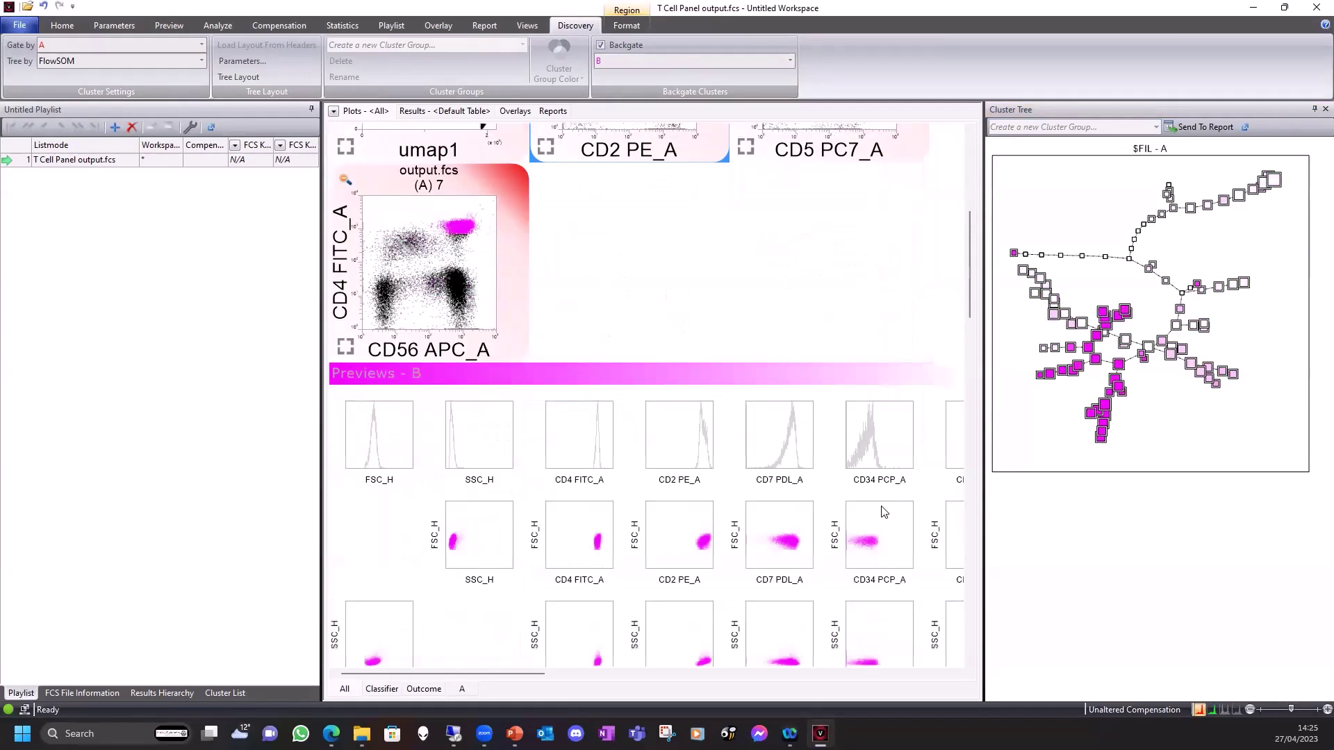
pyautogui.scroll(1, 563, 413)
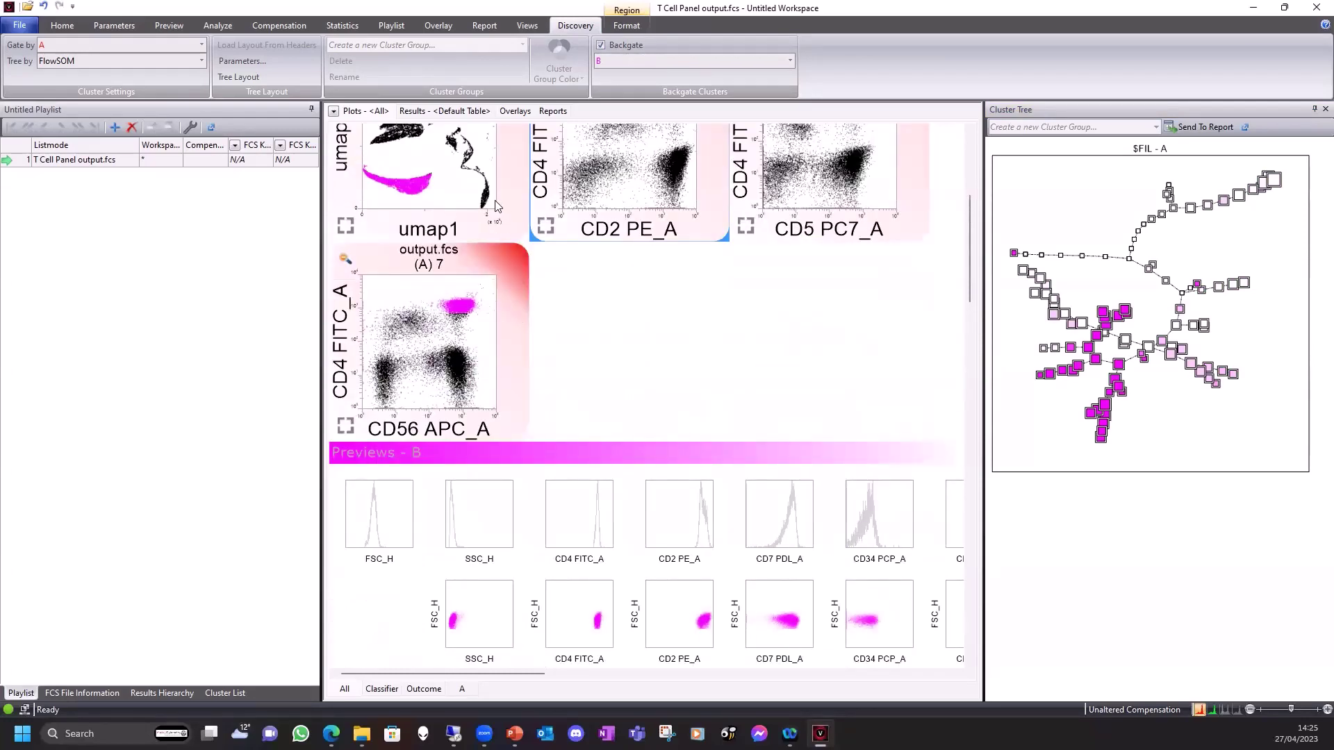
# - Select the umap1 versus umap2 plot and examine its gate A preview plots for the magenta population
pyautogui.click(503, 238)
pyautogui.scroll(-4, 804, 379)
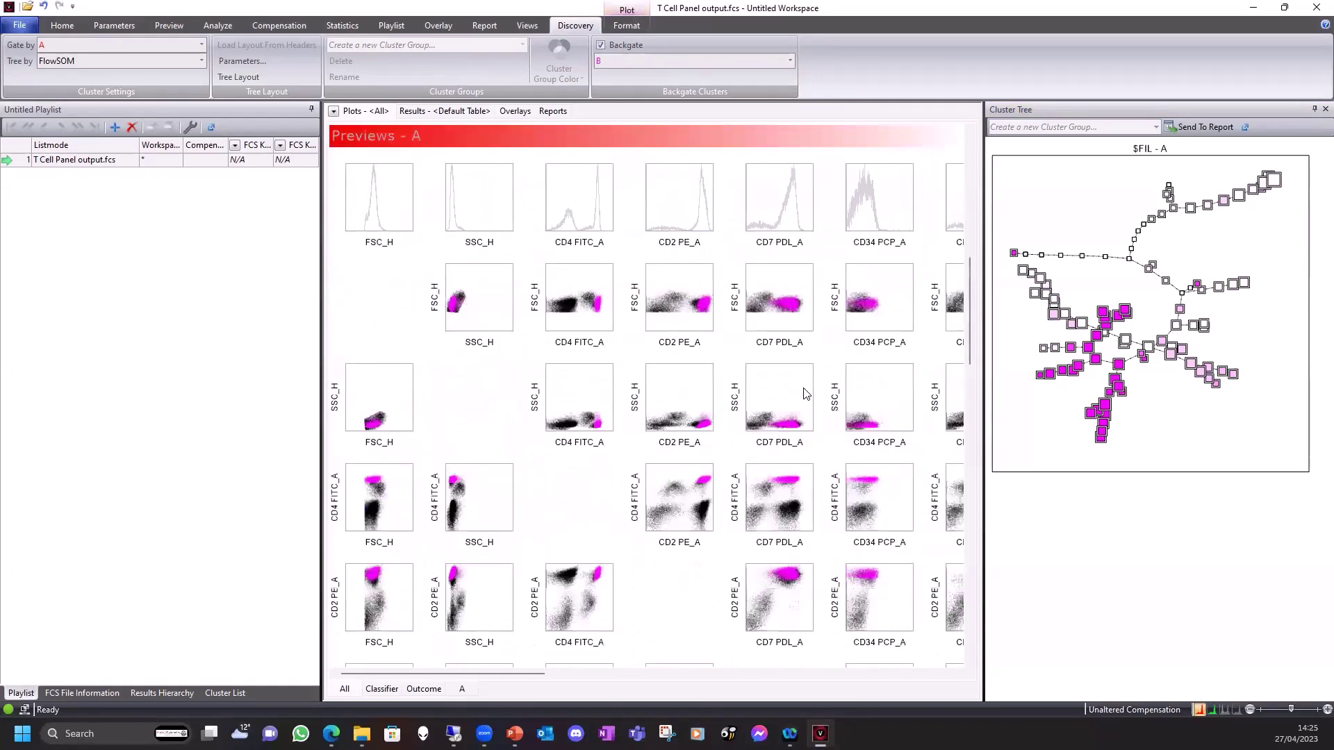
pyautogui.scroll(-2, 804, 394)
pyautogui.scroll(8, 804, 405)
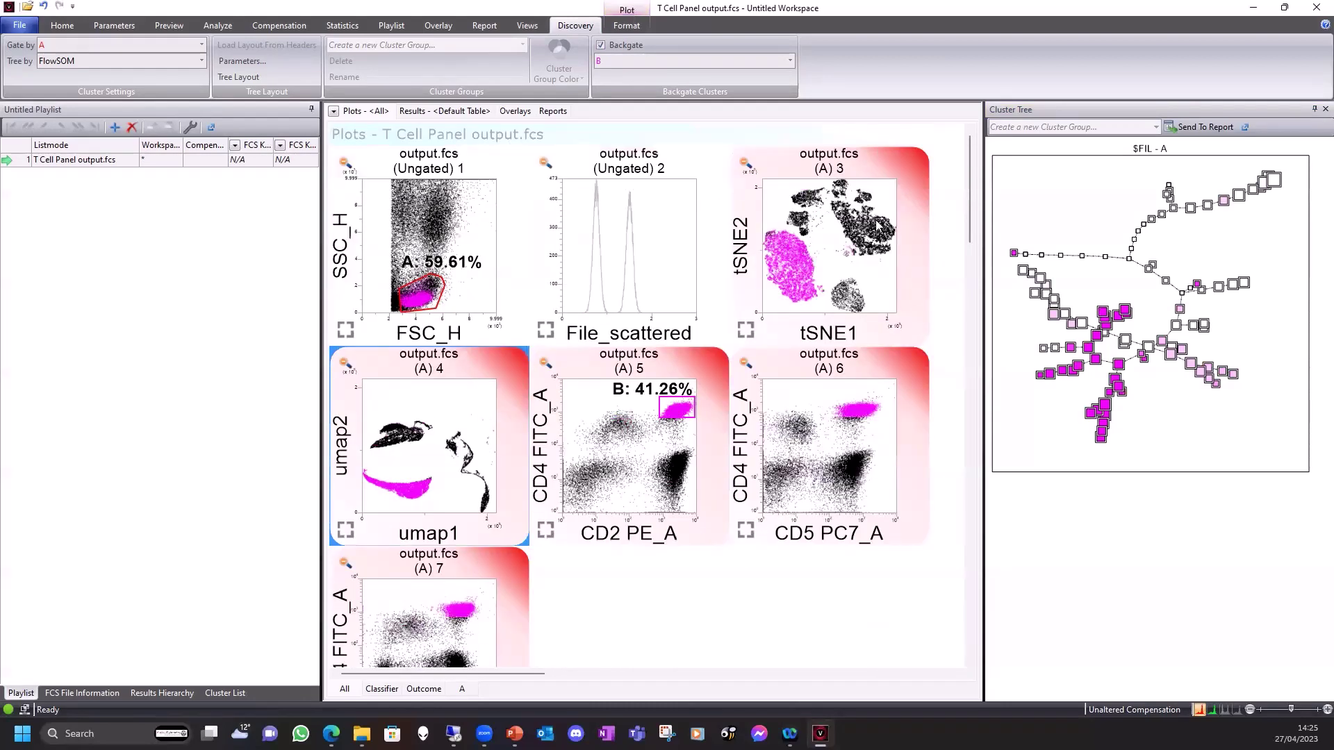
# - Draw a rectangular region around the small isolated cluster above the magenta population in the tSNE1 versus tSNE2 plot
pyautogui.click(779, 207)
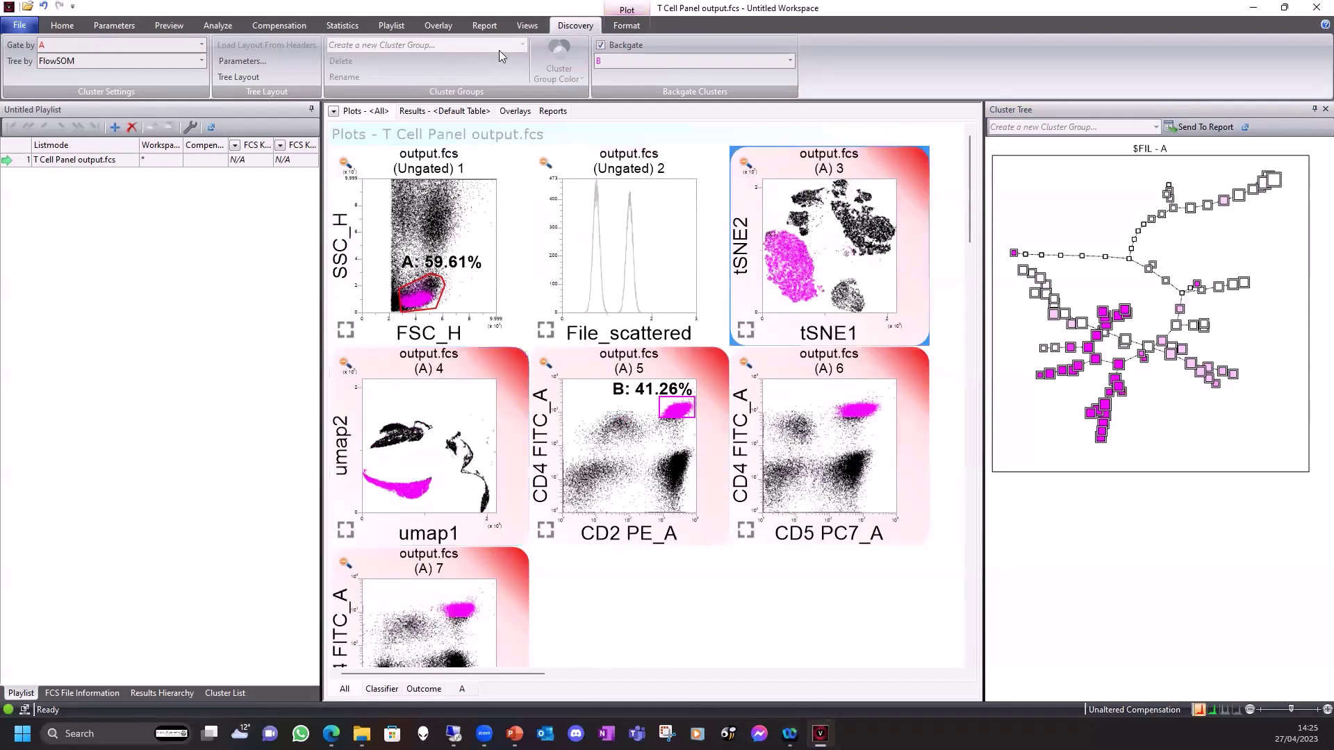
pyautogui.click(226, 28)
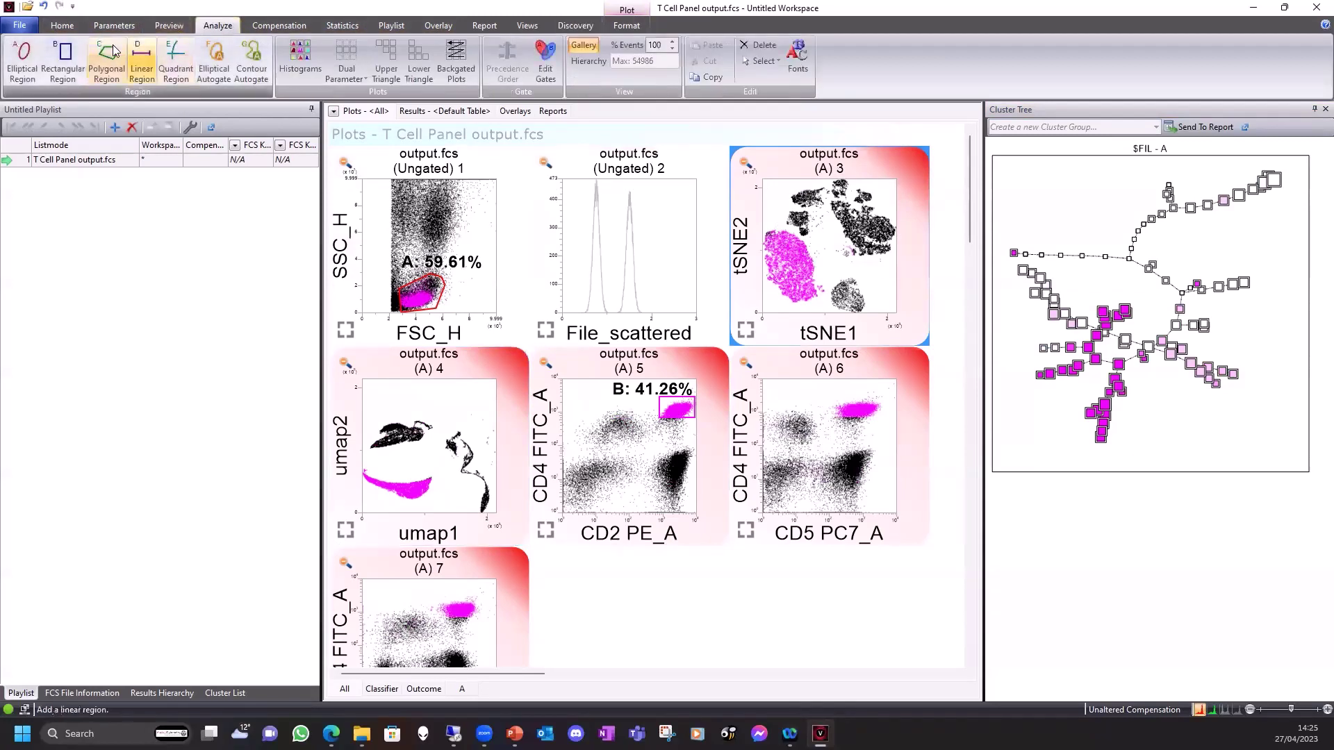
pyautogui.click(68, 59)
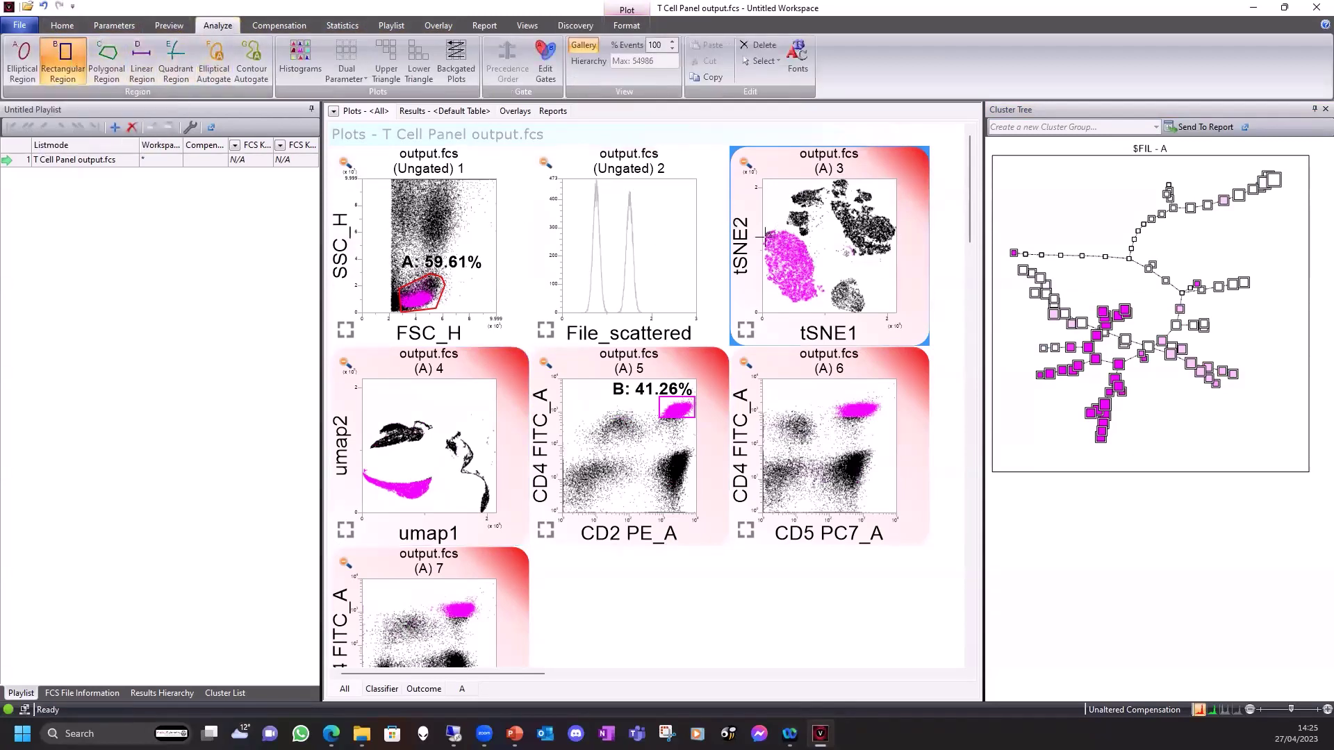
pyautogui.moveTo(794, 227); pyautogui.dragTo(818, 237)
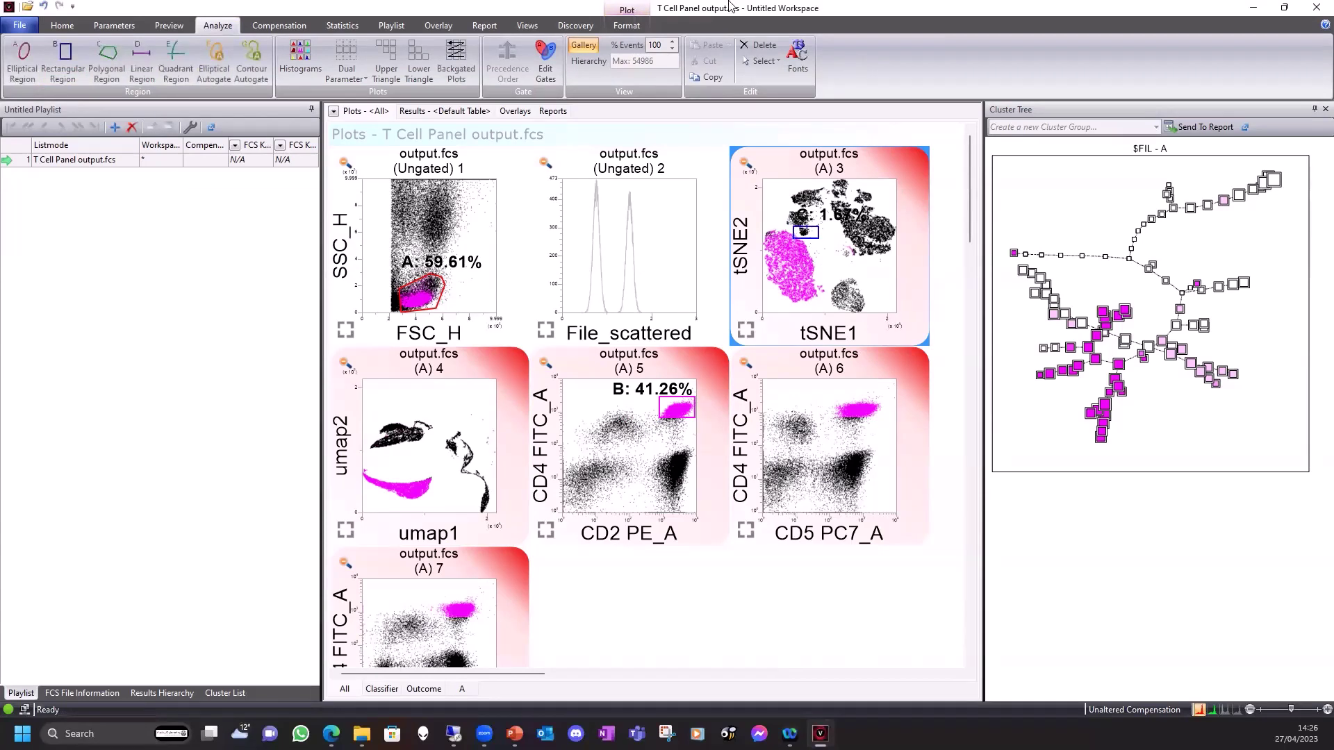
# - Set the cluster tree backgate to region C and look over the small population in the plots and previews
pyautogui.click(576, 27)
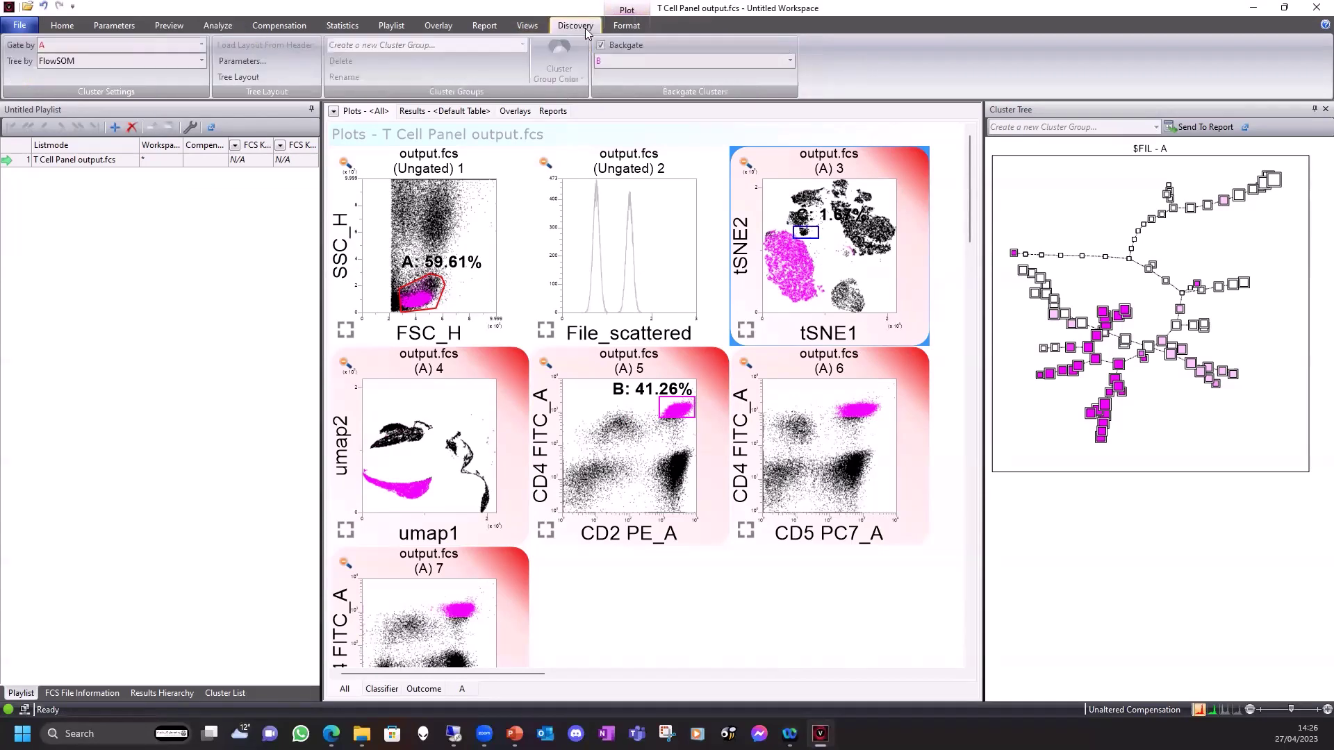
pyautogui.click(673, 61)
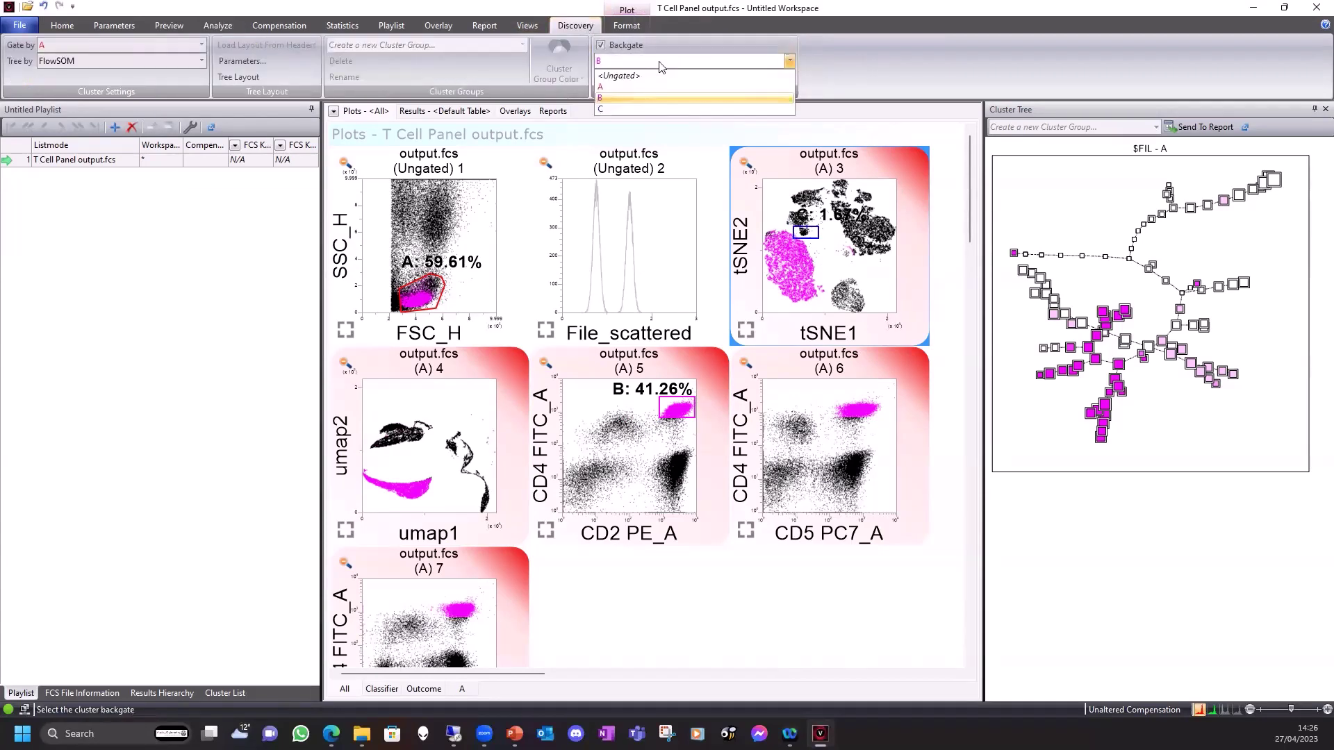
pyautogui.click(631, 109)
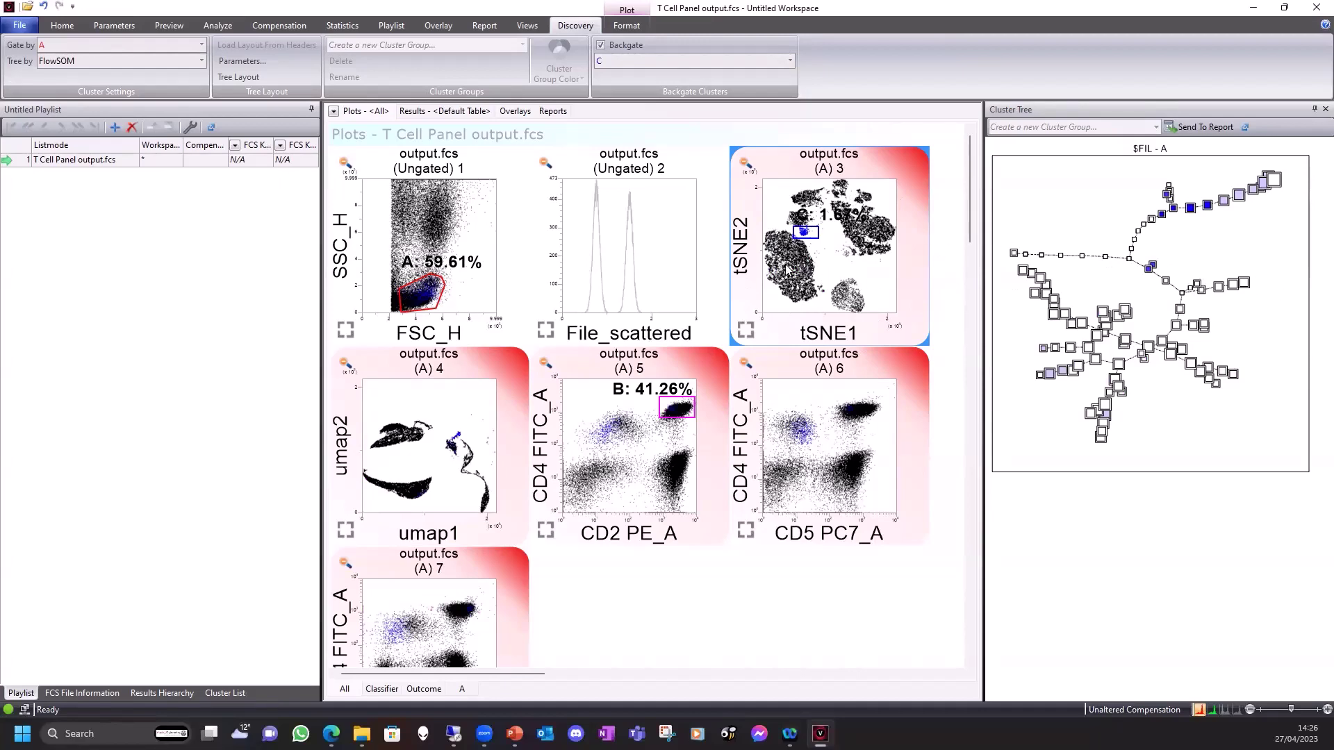
pyautogui.scroll(-3, 786, 270)
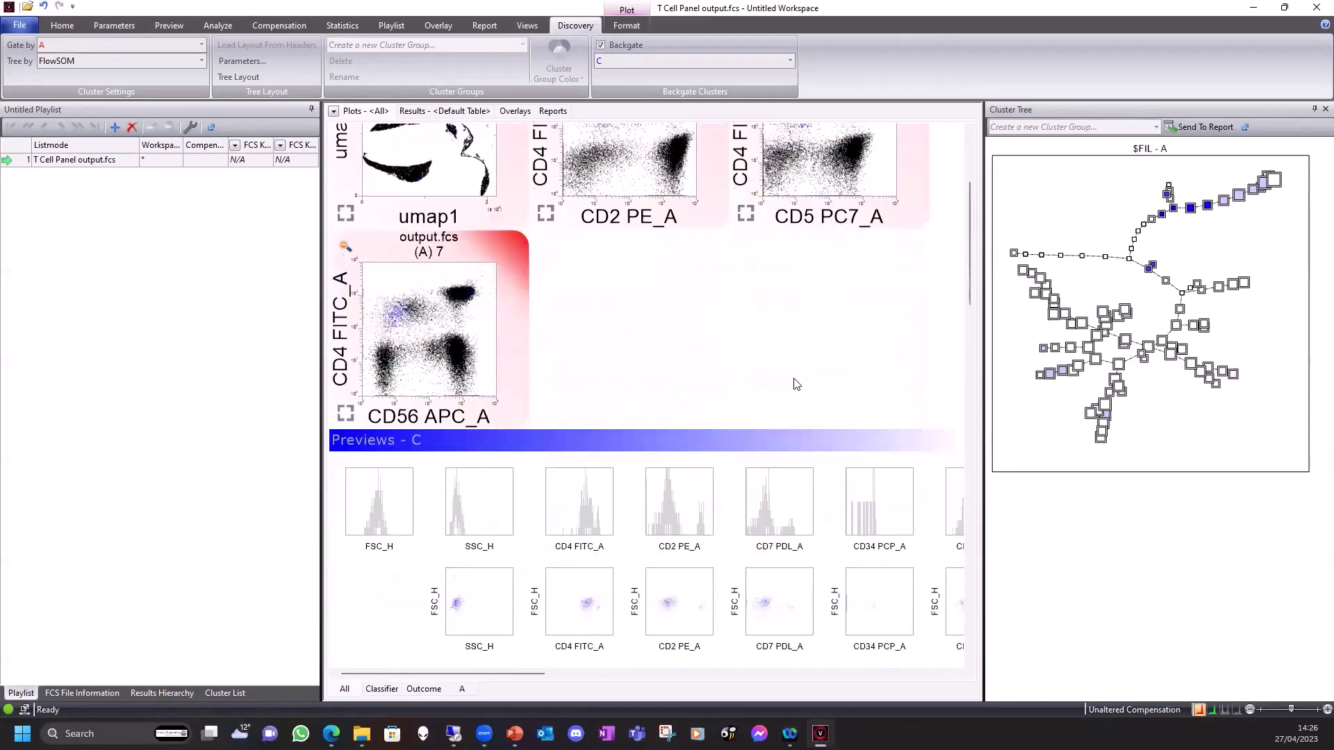
pyautogui.scroll(-1, 809, 386)
pyautogui.scroll(3, 808, 386)
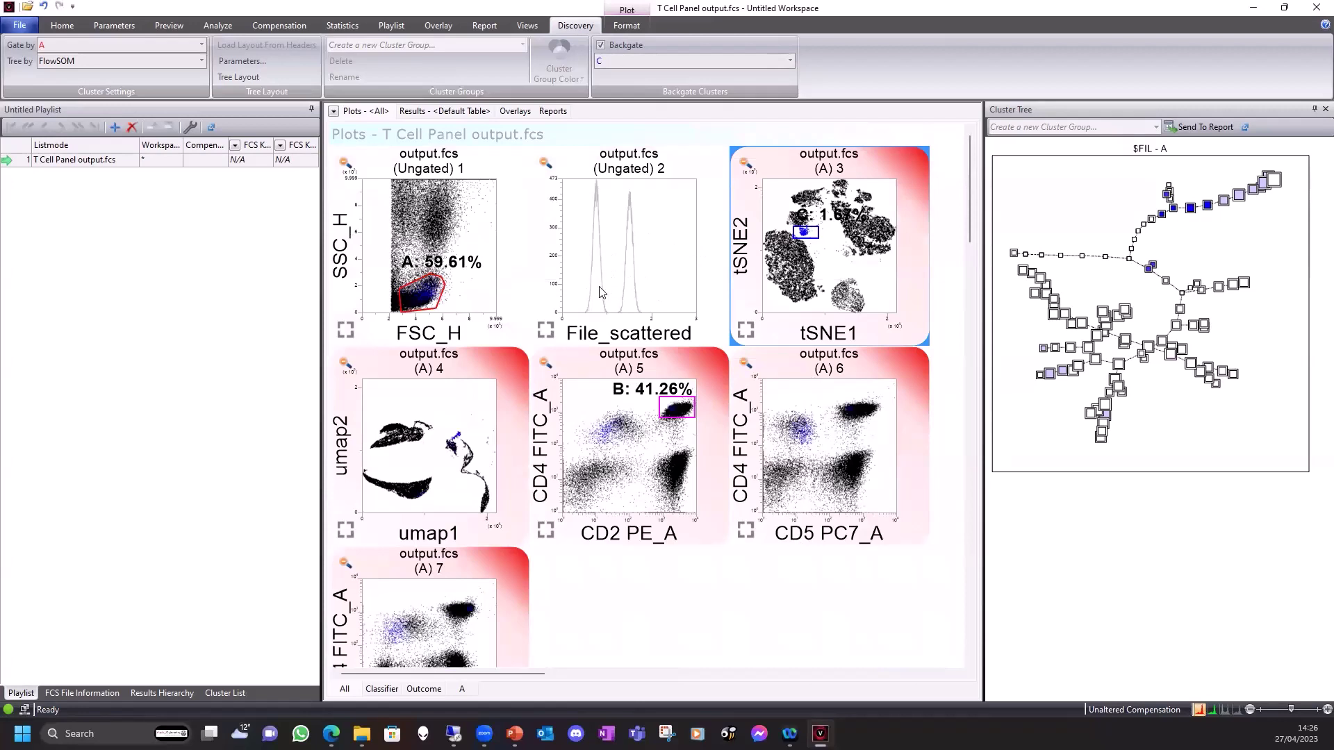
# - Draw two linear regions on the File_scattered histogram, one across the first peak and one across the second
pyautogui.click(575, 260)
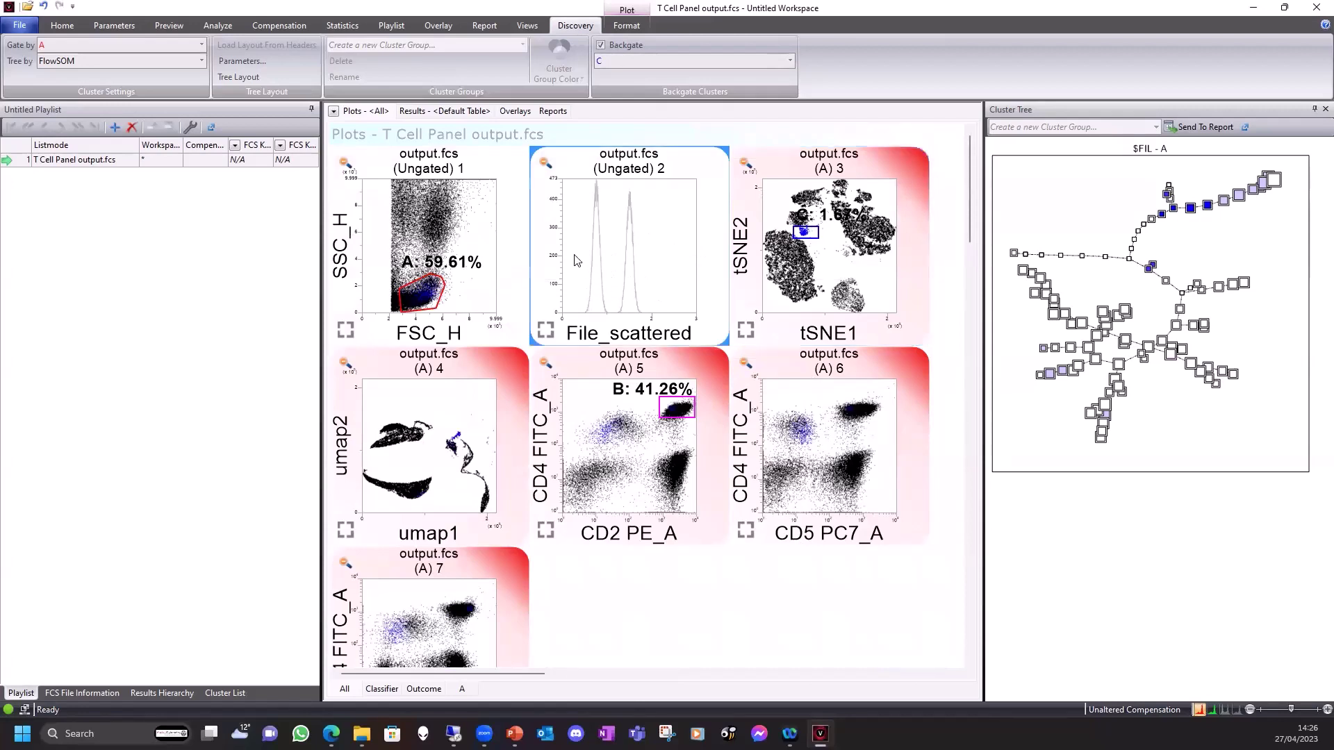
pyautogui.click(62, 25)
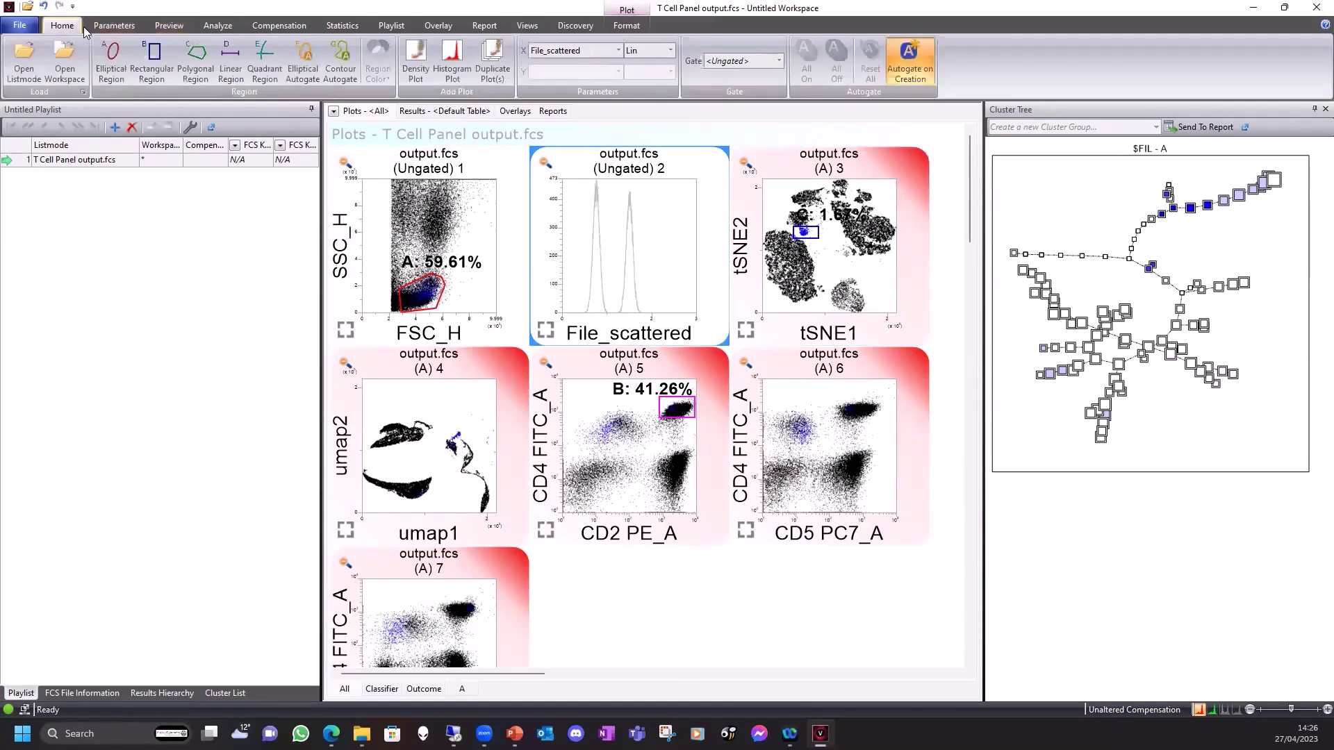
pyautogui.click(226, 60)
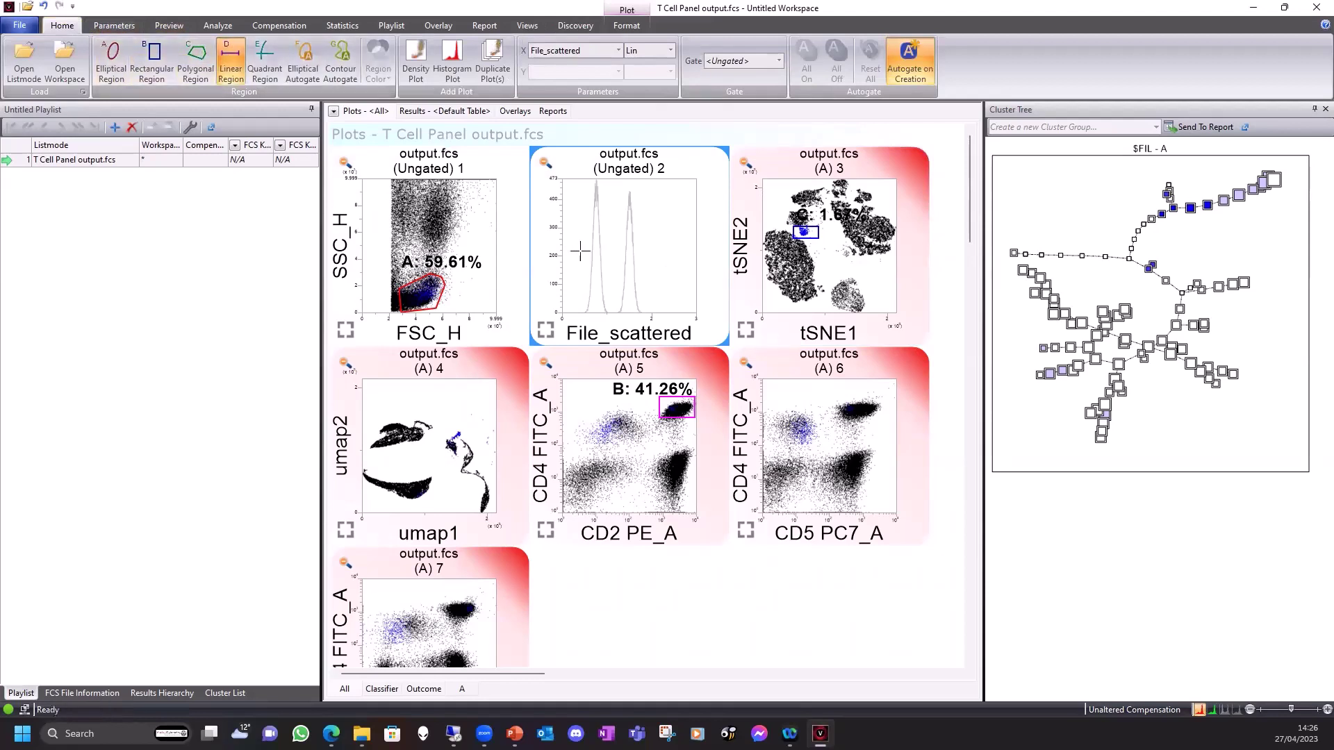
pyautogui.moveTo(581, 254)
pyautogui.mouseDown()
pyautogui.moveTo(622, 254)
pyautogui.moveTo(608, 254)
pyautogui.mouseUp()
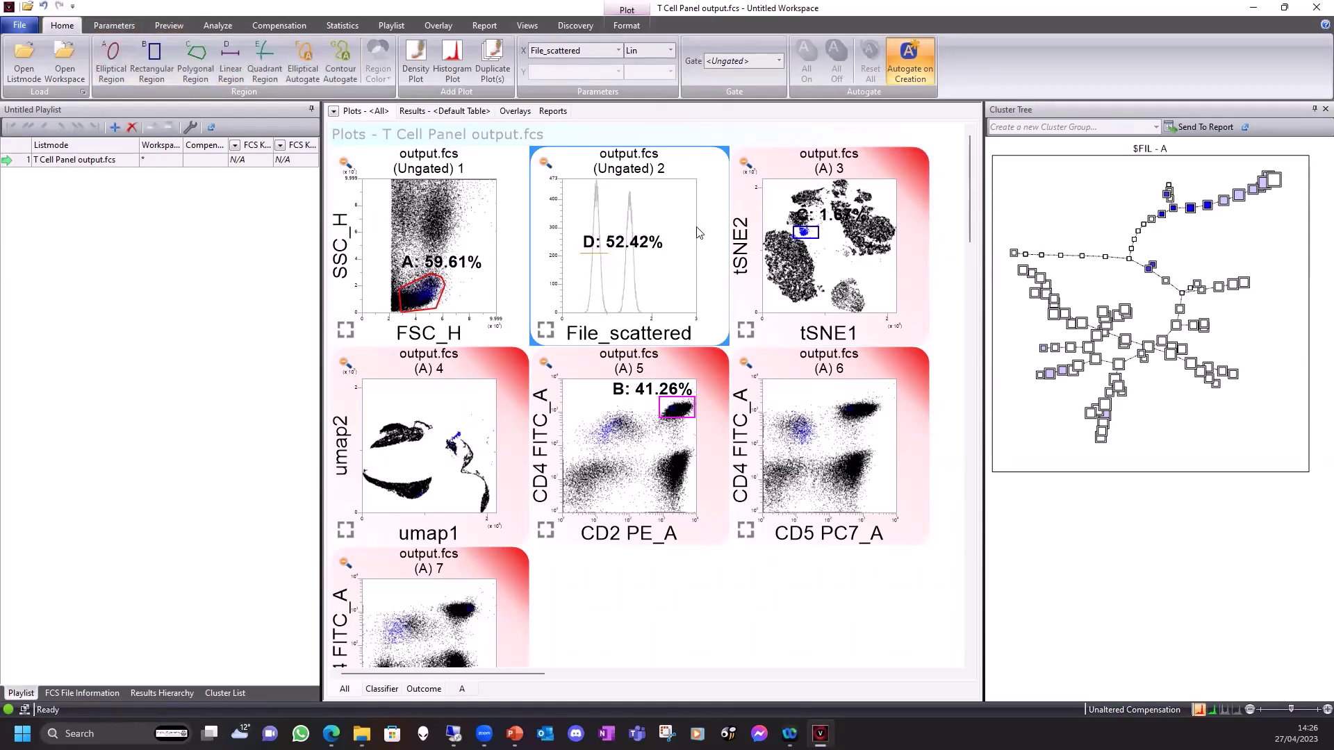
pyautogui.click(849, 204)
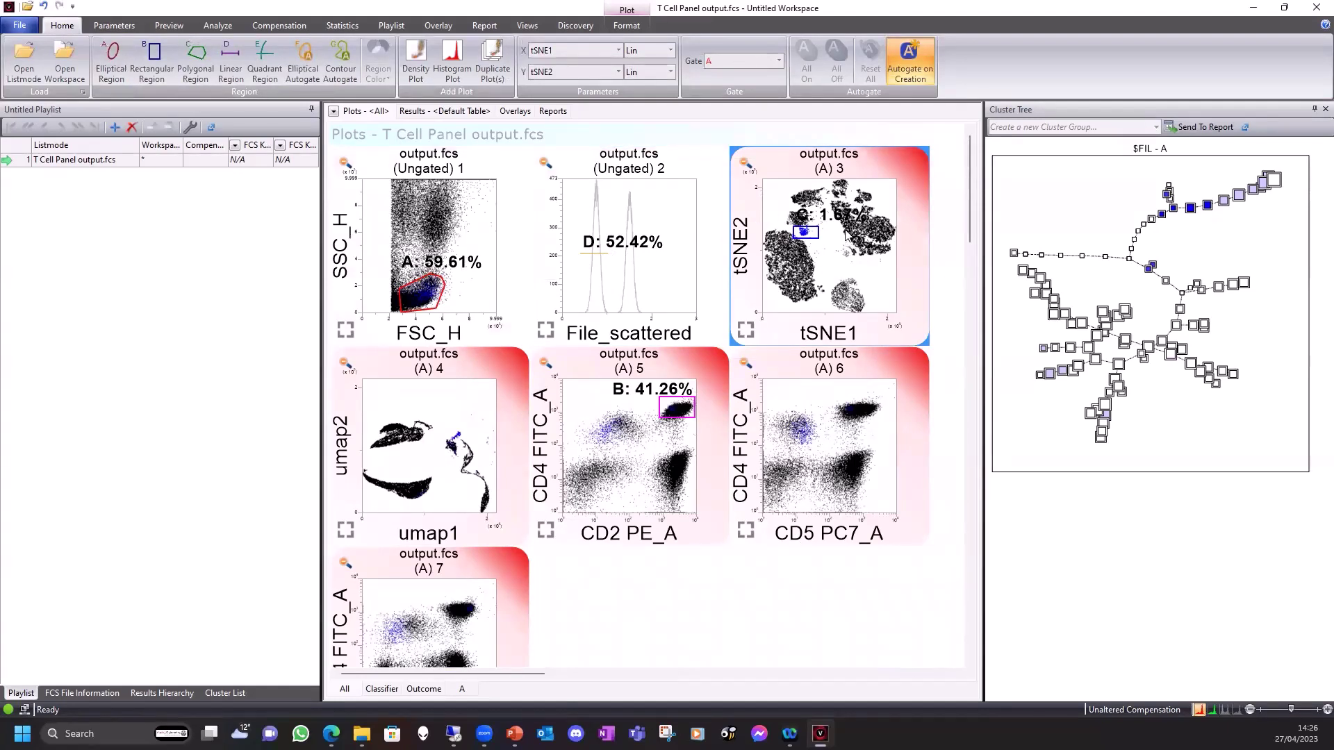
pyautogui.click(231, 69)
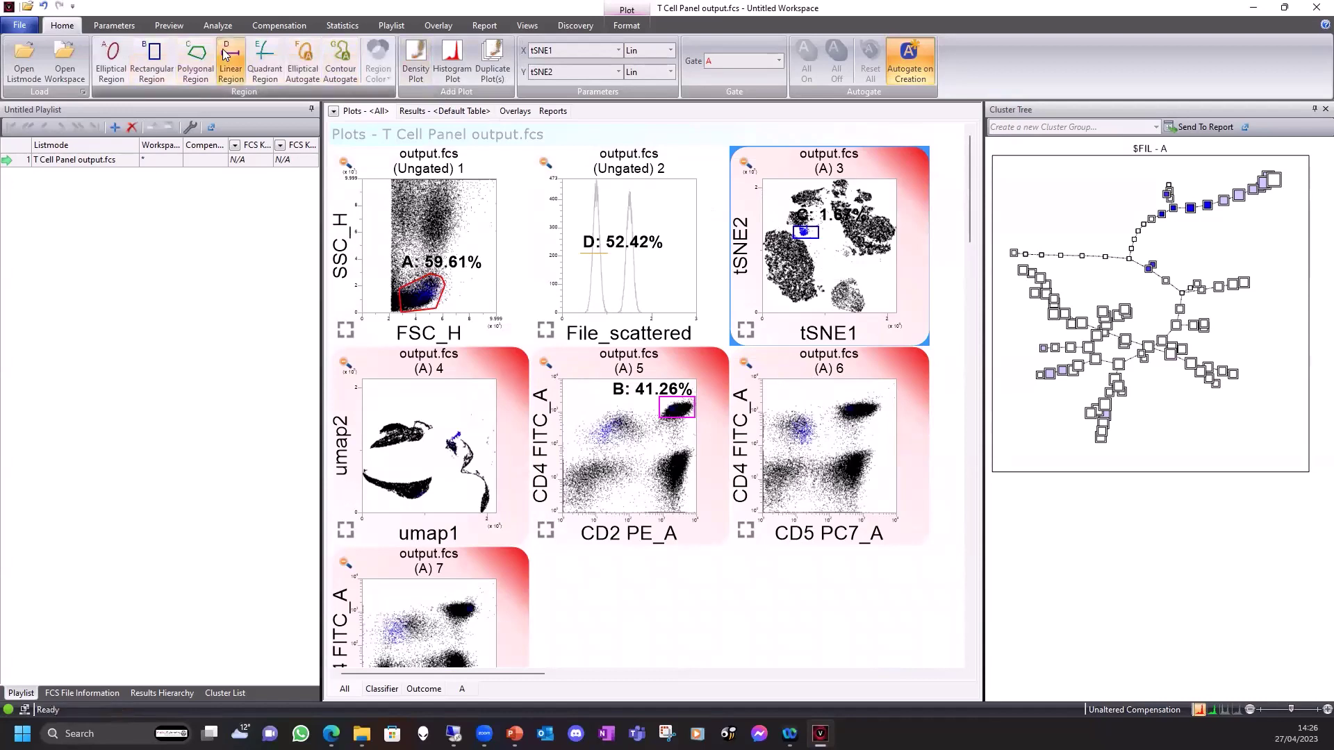
pyautogui.moveTo(615, 282); pyautogui.dragTo(650, 282)
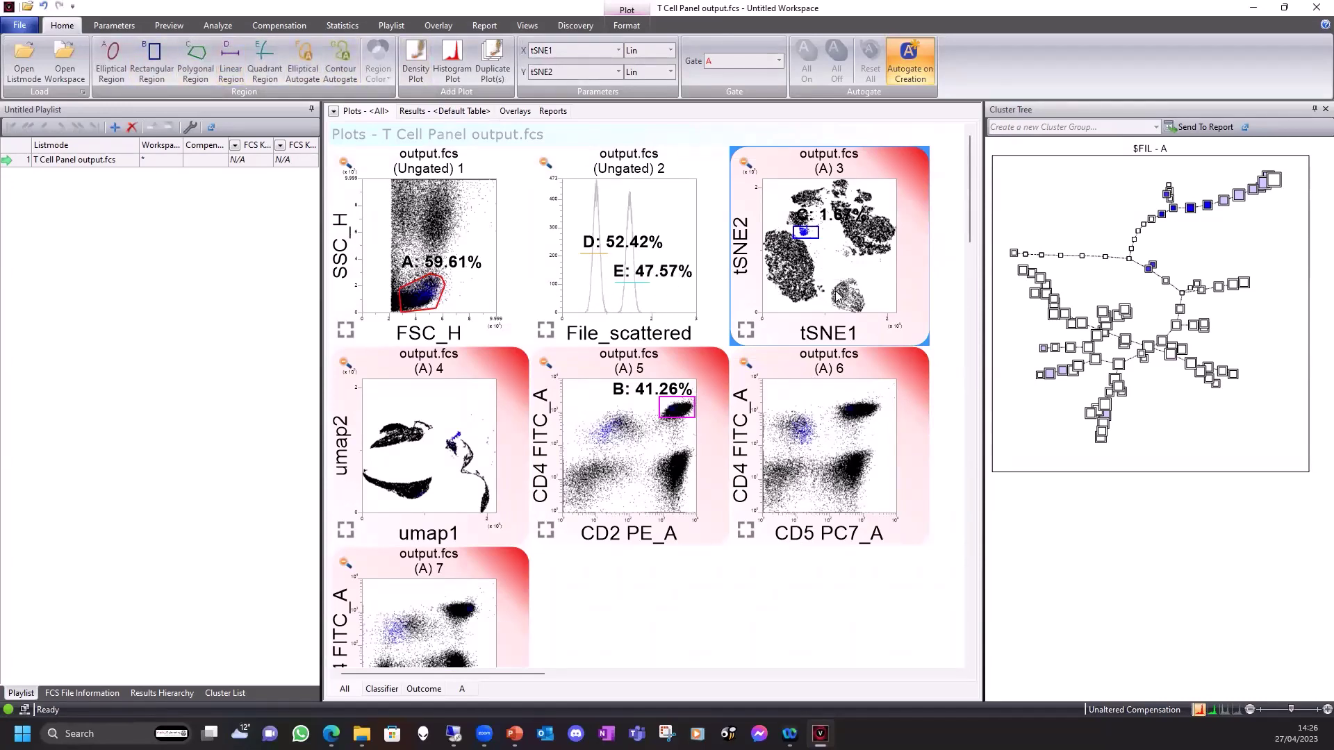
# - Gate the File_scattered histogram on region A
pyautogui.click(684, 203)
pyautogui.click(723, 62)
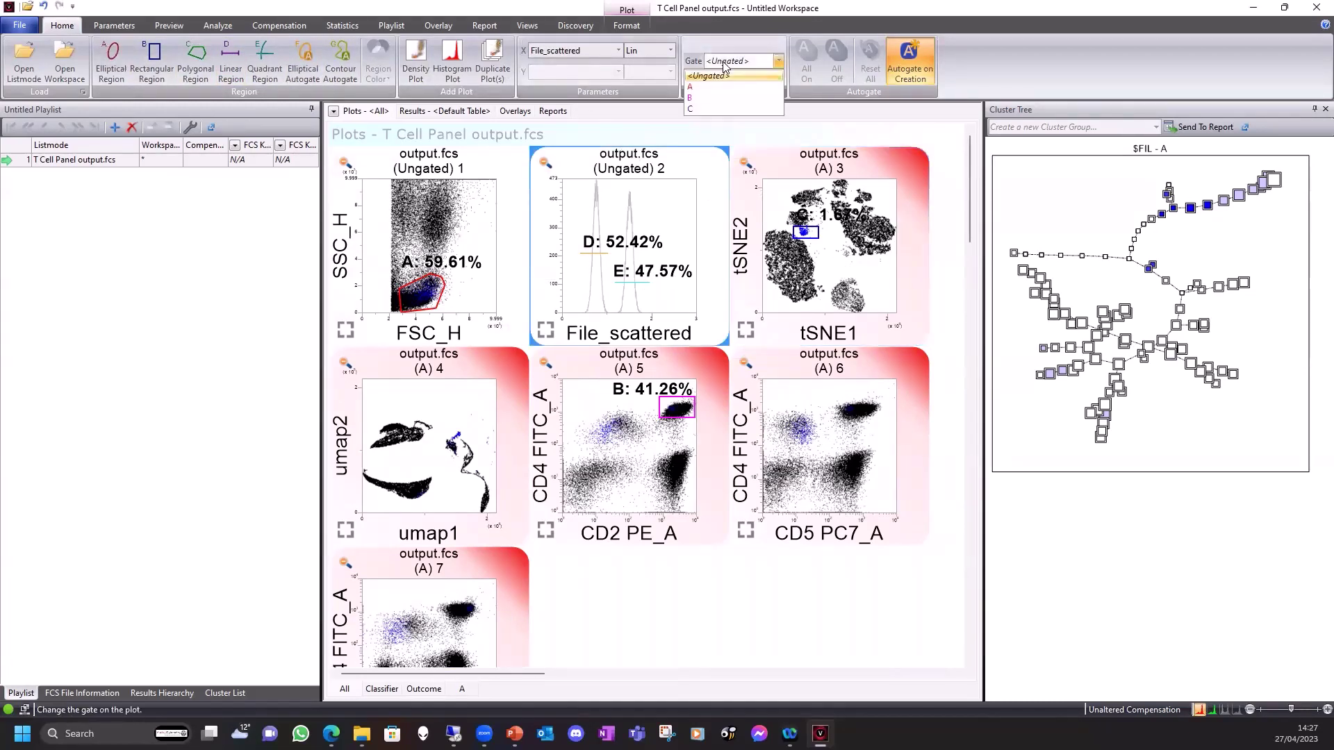
pyautogui.click(716, 87)
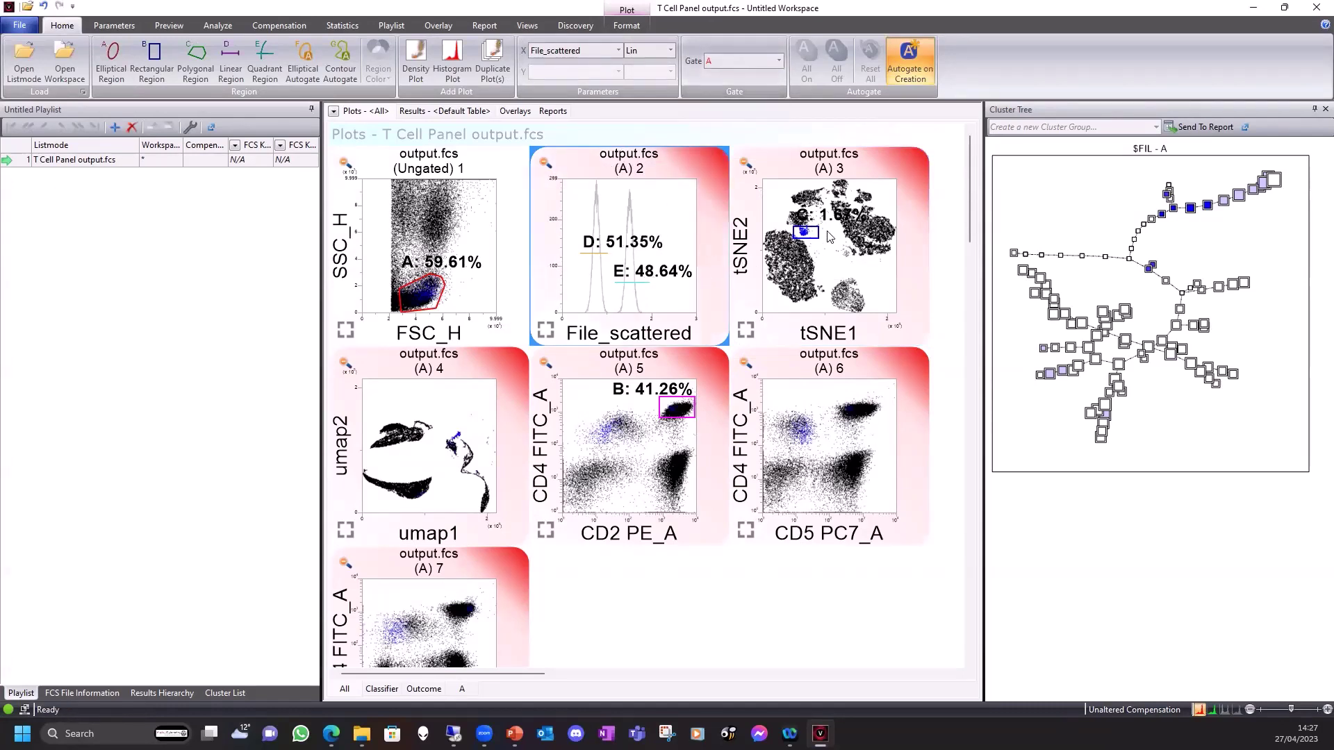
# - Gate the tSNE1 versus tSNE2 plot on region D
pyautogui.click(837, 271)
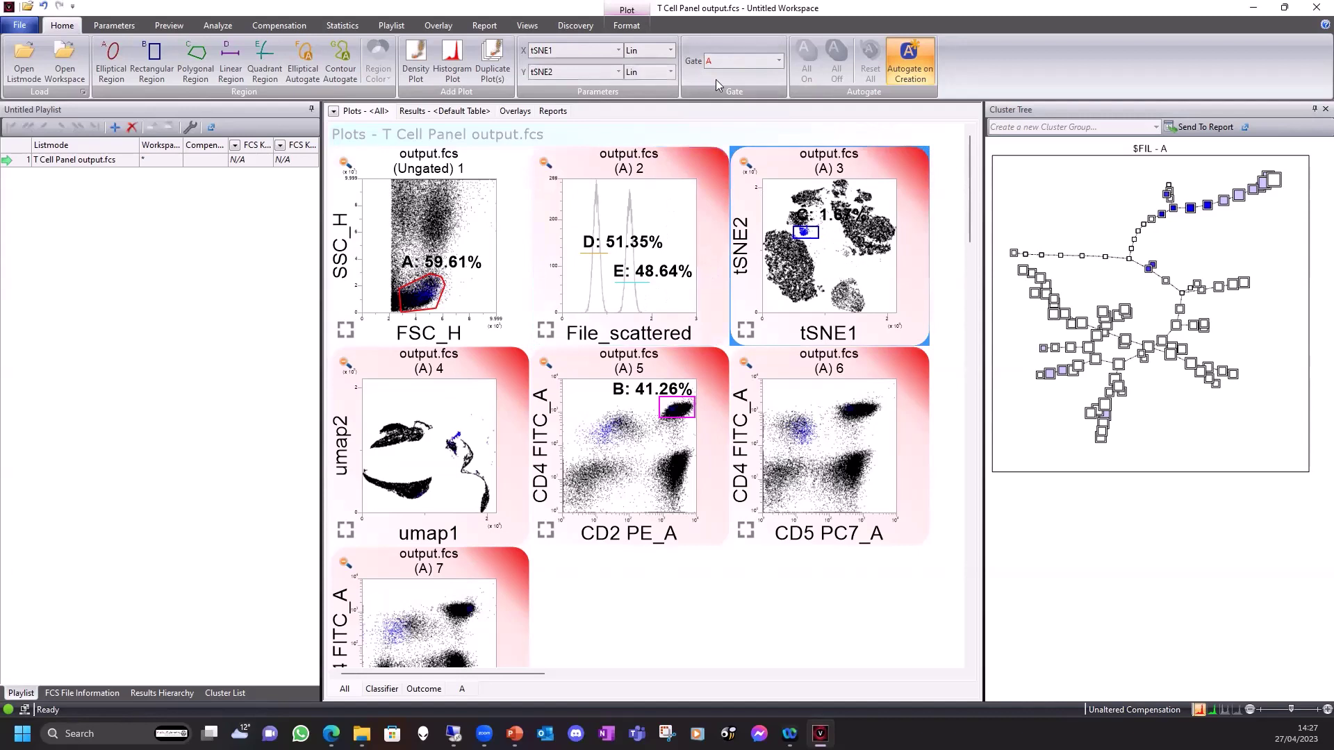
pyautogui.click(733, 61)
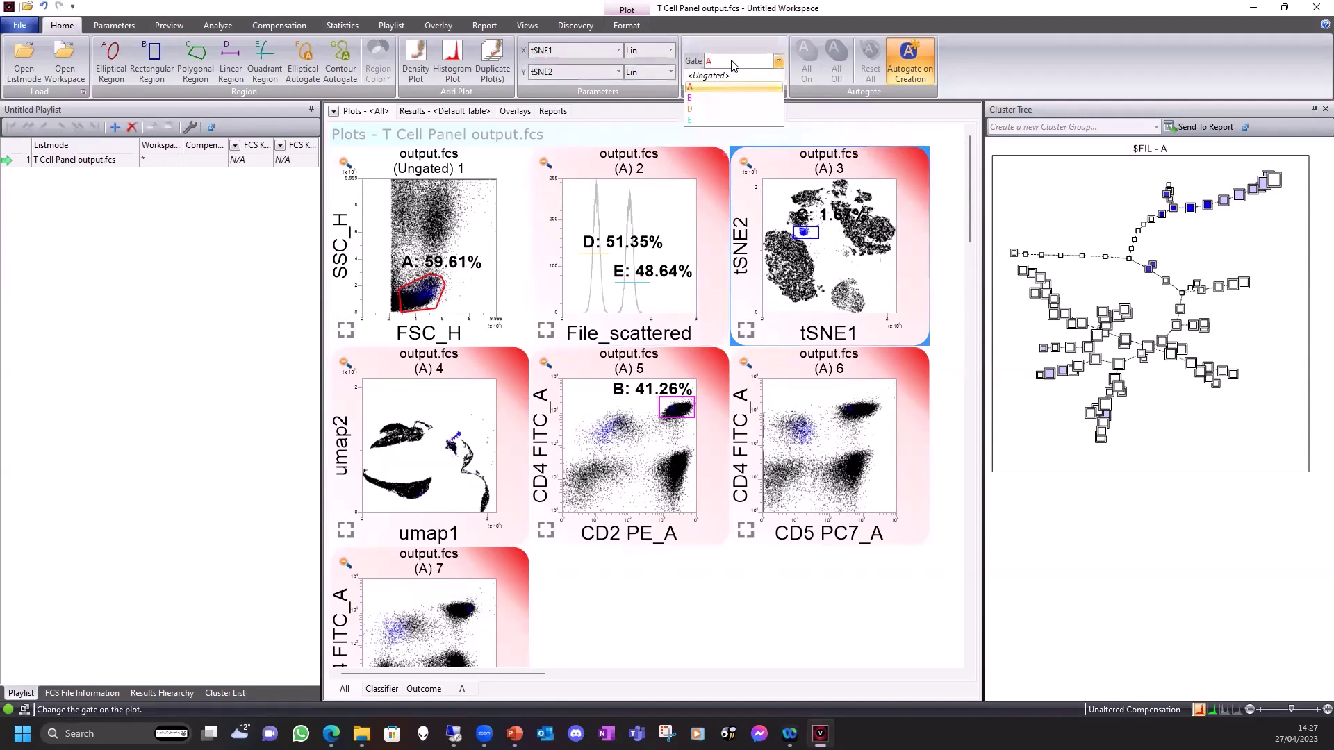
pyautogui.click(716, 109)
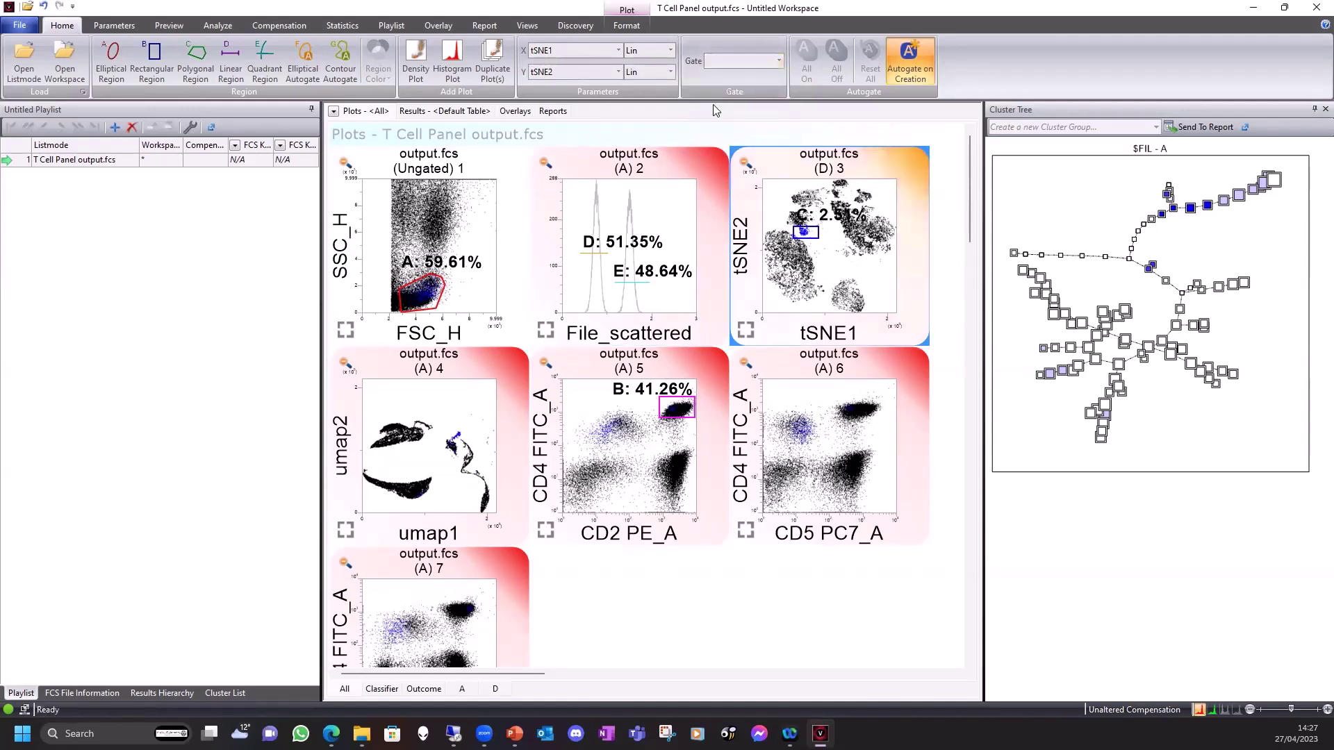
# - Duplicate the tSNE1 versus tSNE2 plot gated on D and gate the copy on region E
pyautogui.rightClick(855, 256)
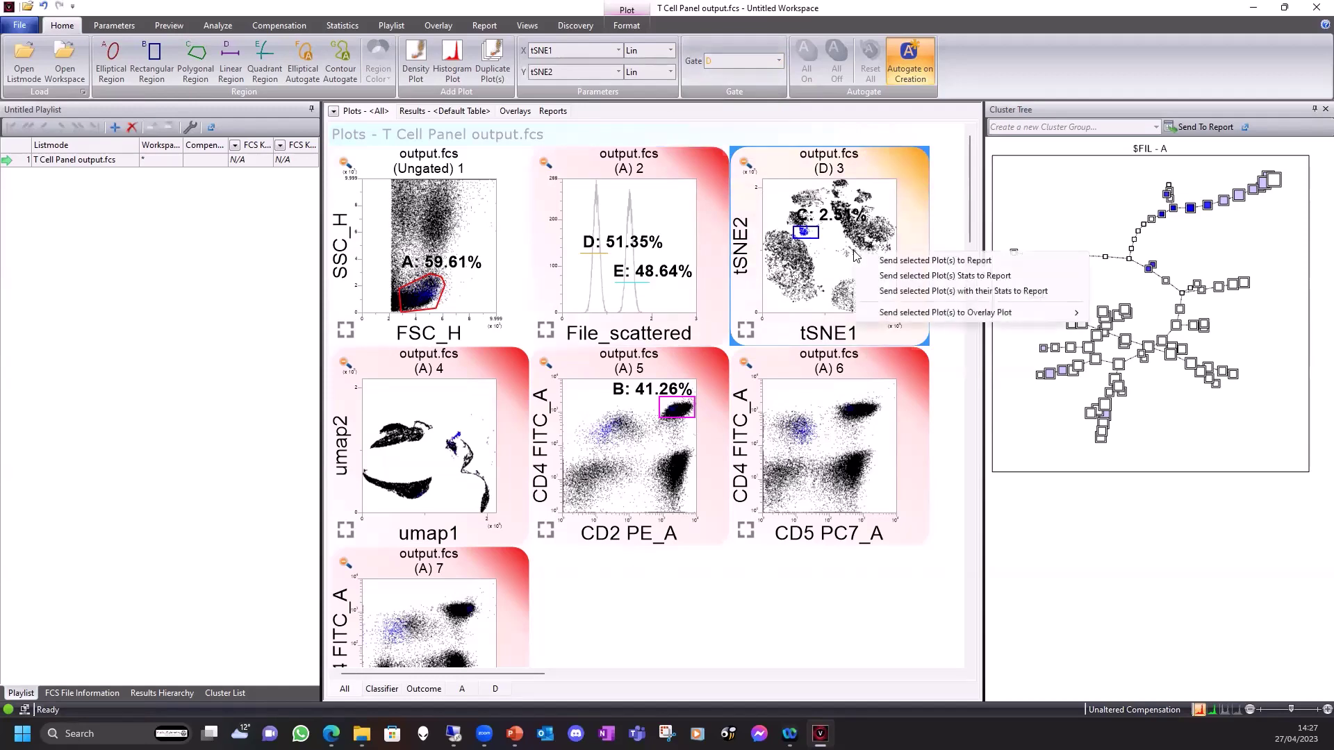
pyautogui.click(491, 50)
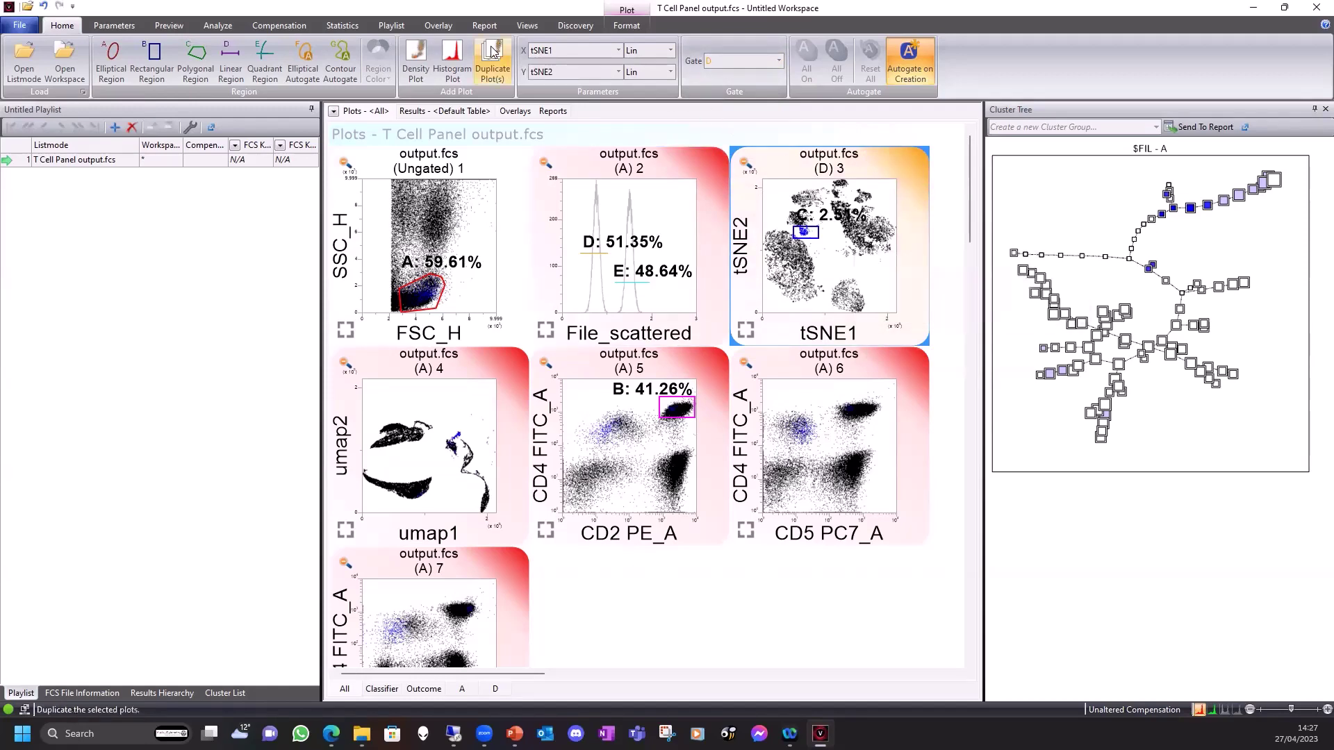
pyautogui.scroll(-2, 508, 281)
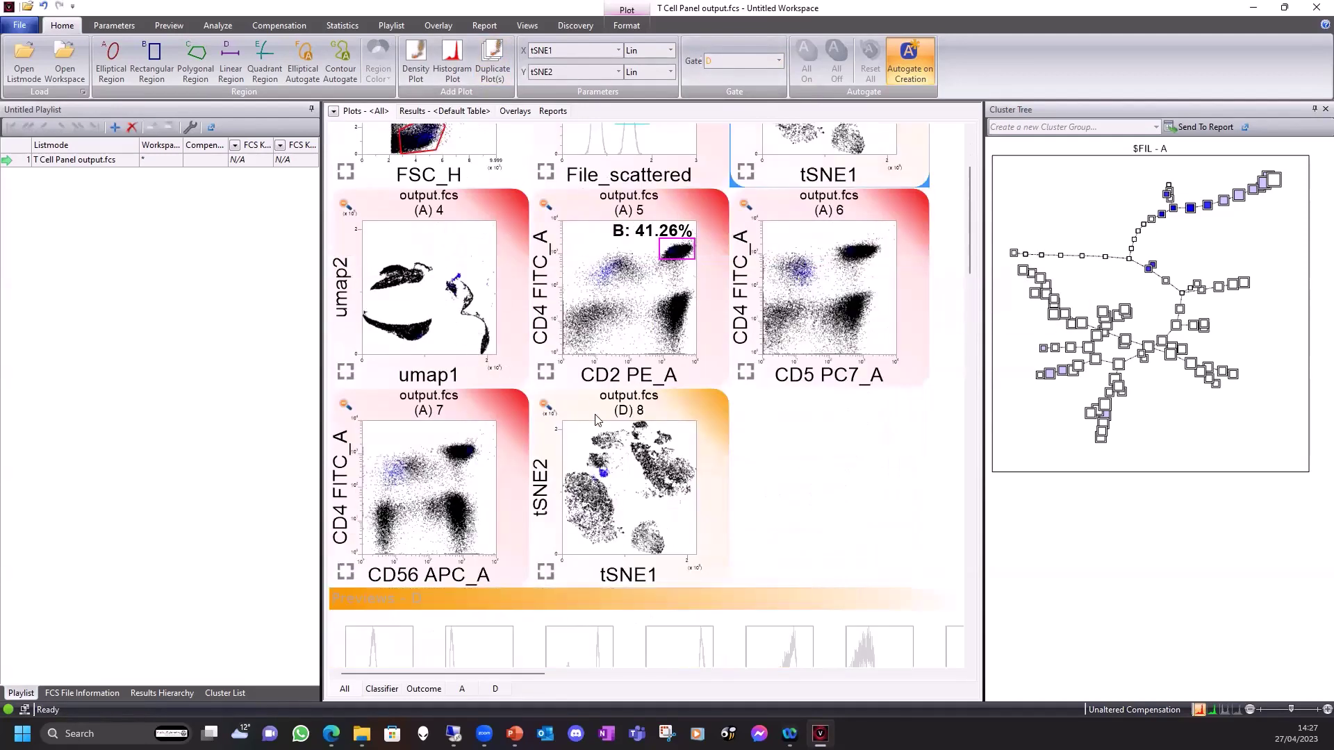
pyautogui.click(627, 445)
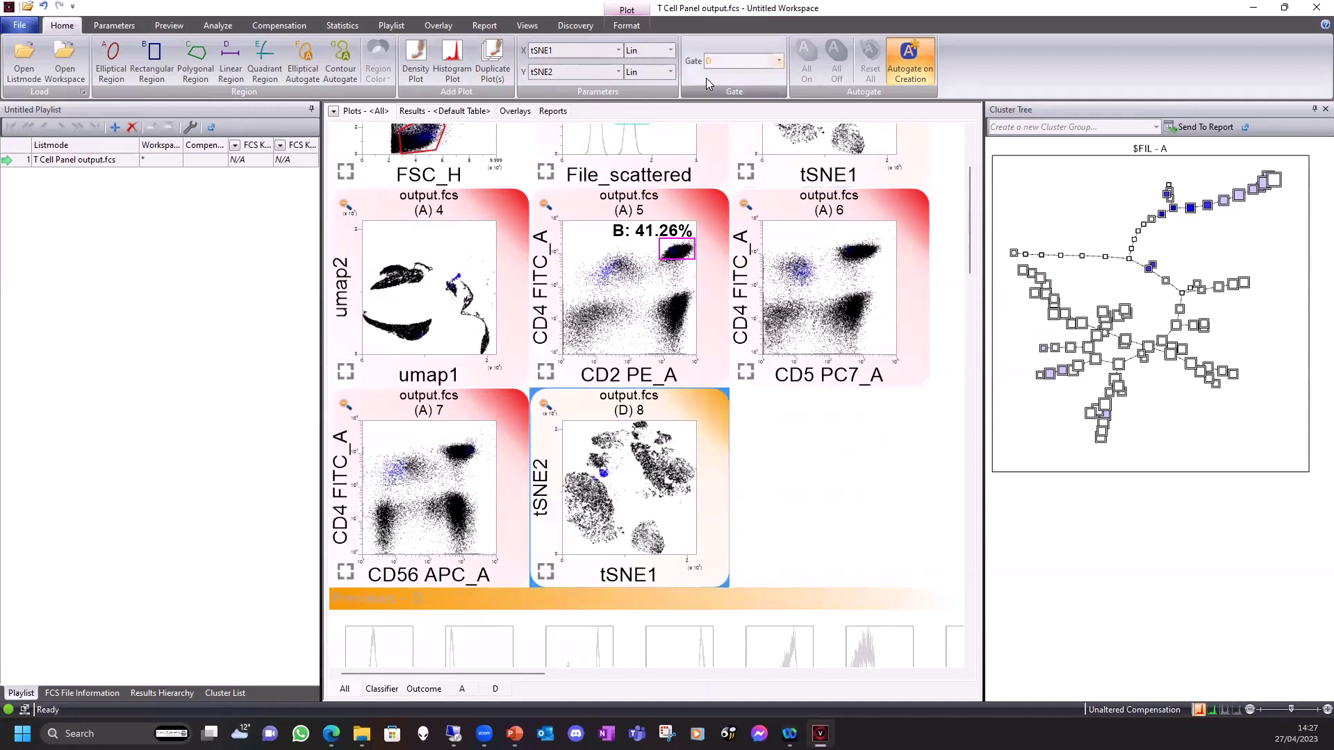
pyautogui.click(720, 63)
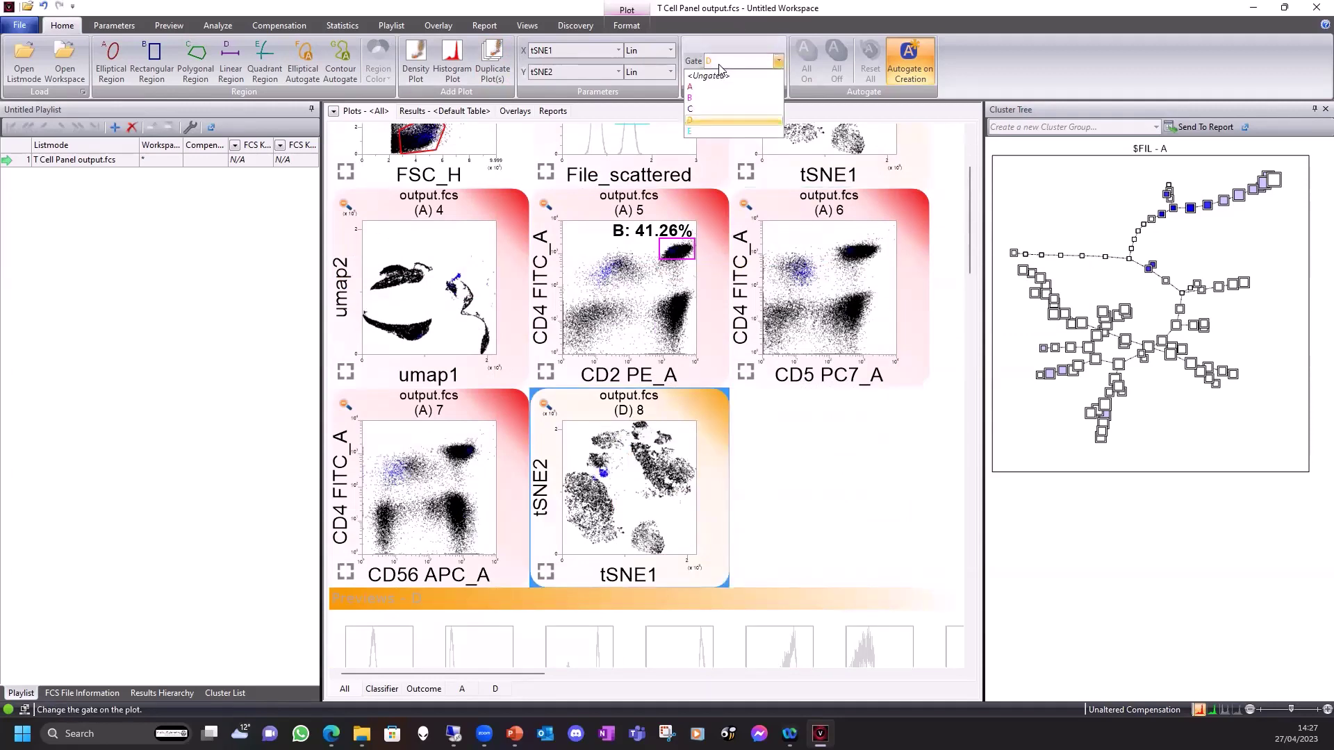
pyautogui.click(710, 129)
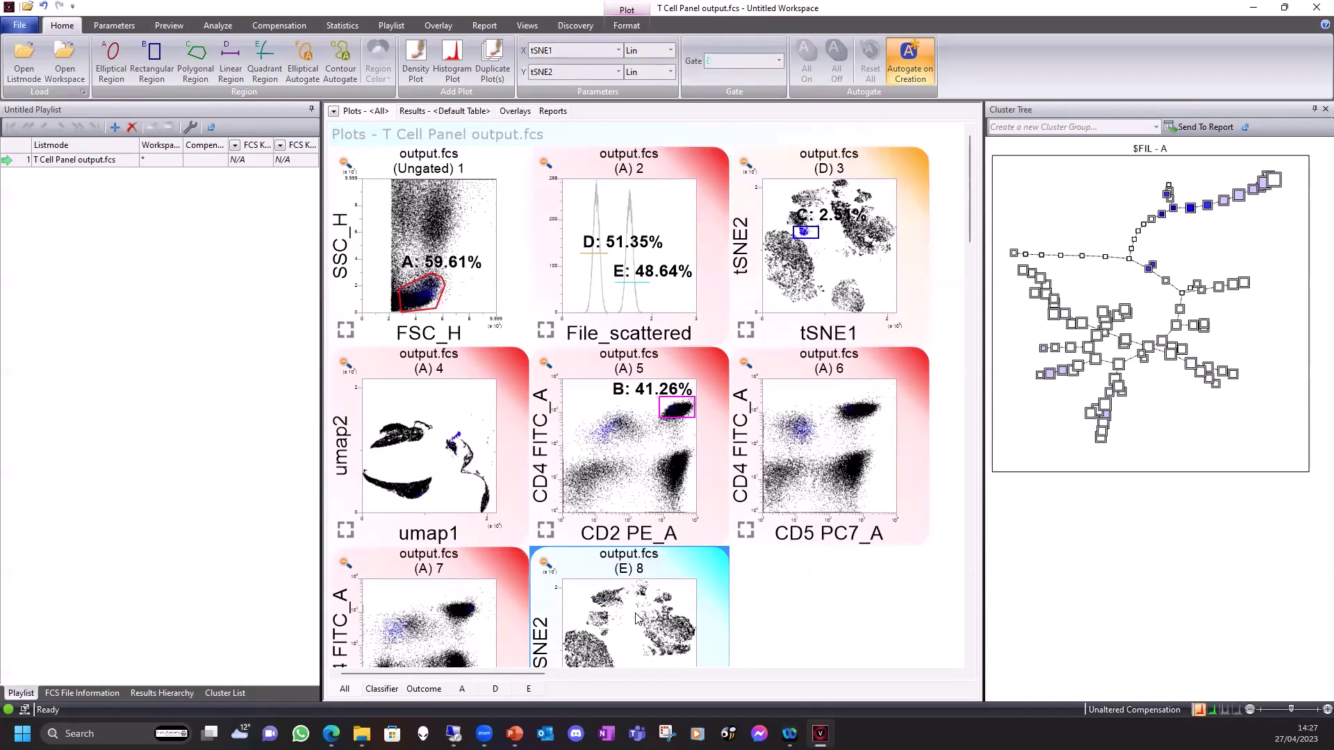
# - Move the E-gated tSNE plot directly after the File_scattered histogram, above the D-gated tSNE plot
pyautogui.moveTo(636, 618); pyautogui.dragTo(822, 221)
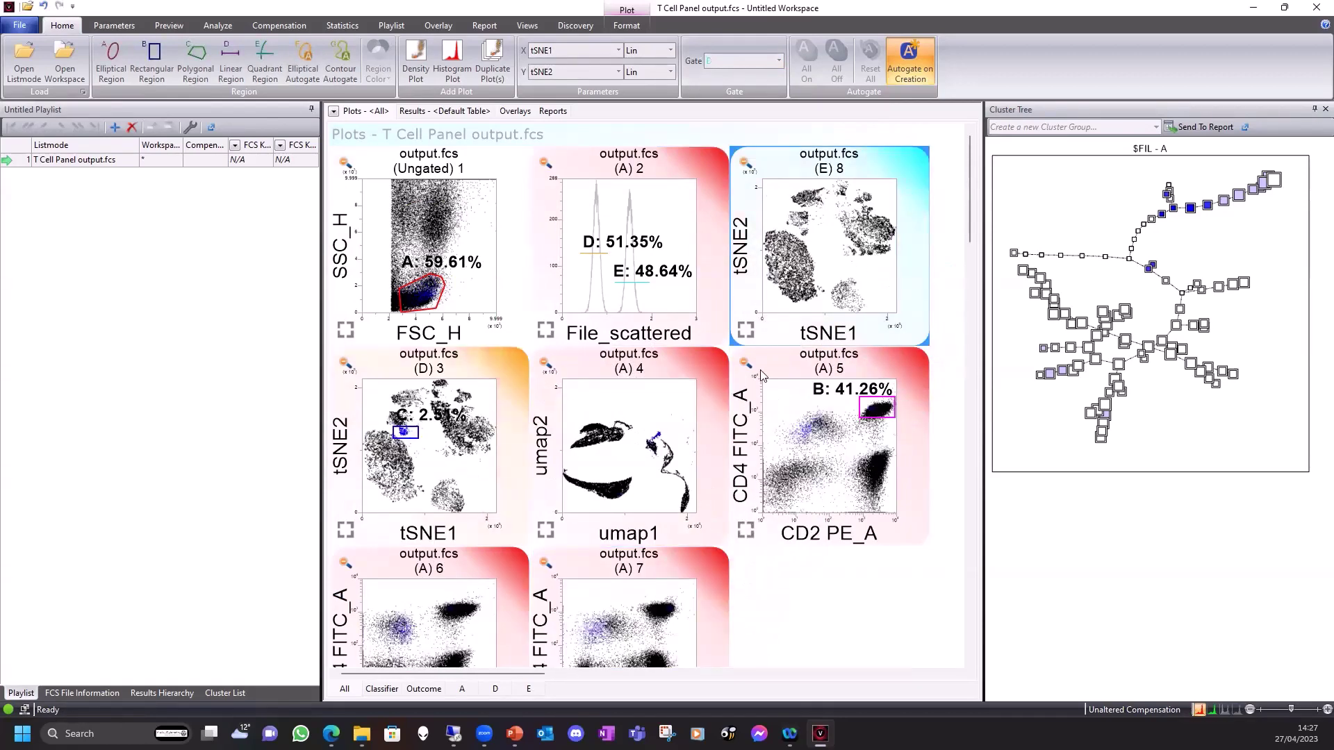
pyautogui.scroll(-1, 765, 358)
pyautogui.scroll(1, 799, 327)
# - Replace region C on the D-gated tSNE plot with a new rectangle around the small population, and draw a matching rectangle on the E-gated plot
pyautogui.click(414, 436)
pyautogui.press('Delete')
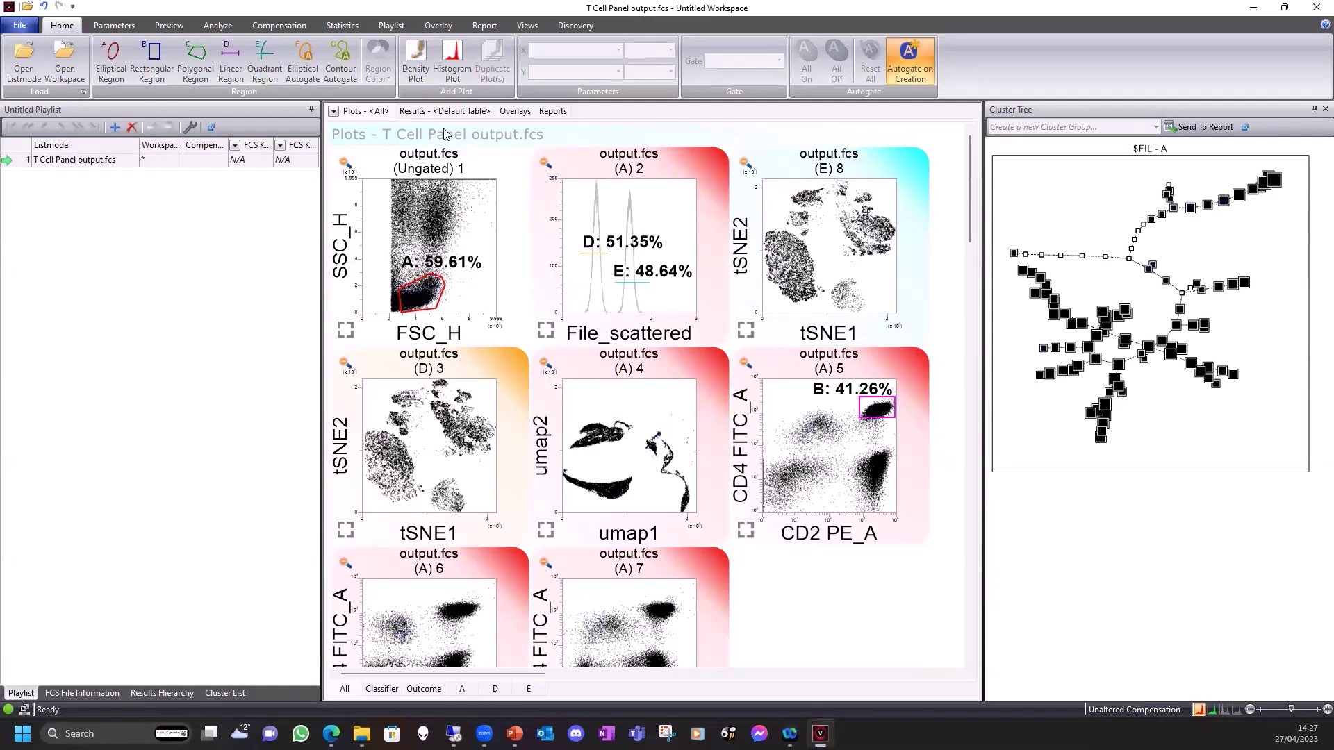
pyautogui.click(151, 62)
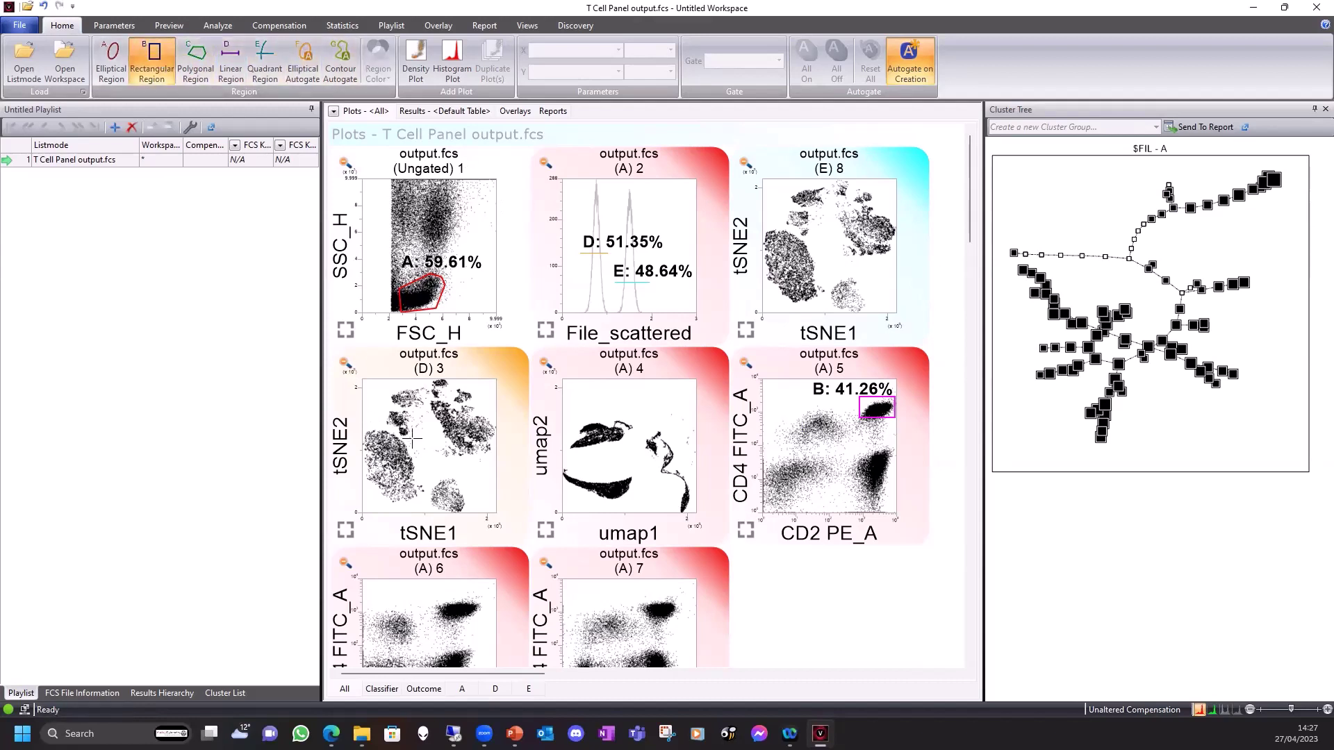
pyautogui.moveTo(413, 439); pyautogui.dragTo(396, 429)
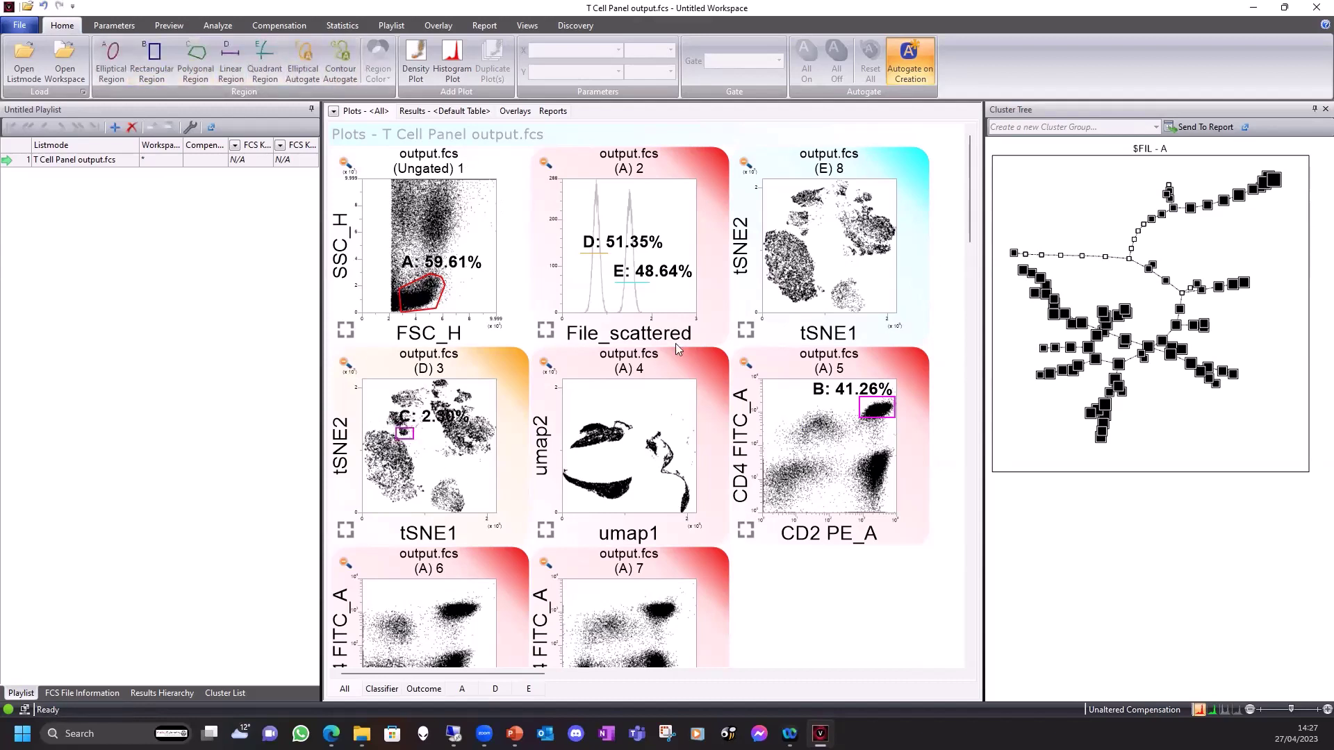
pyautogui.click(152, 62)
pyautogui.moveTo(816, 239); pyautogui.dragTo(798, 230)
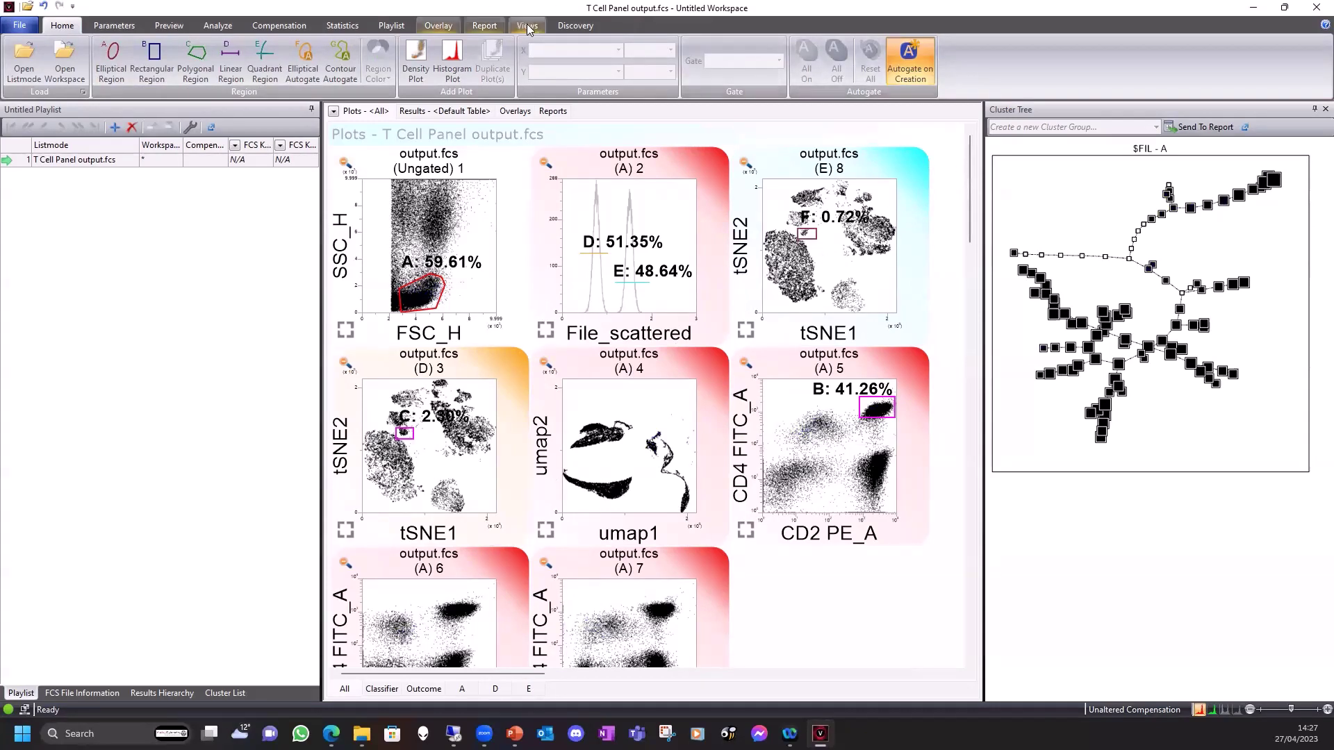
# - Turn off cluster backgating for the cluster tree
pyautogui.click(575, 25)
pyautogui.click(614, 44)
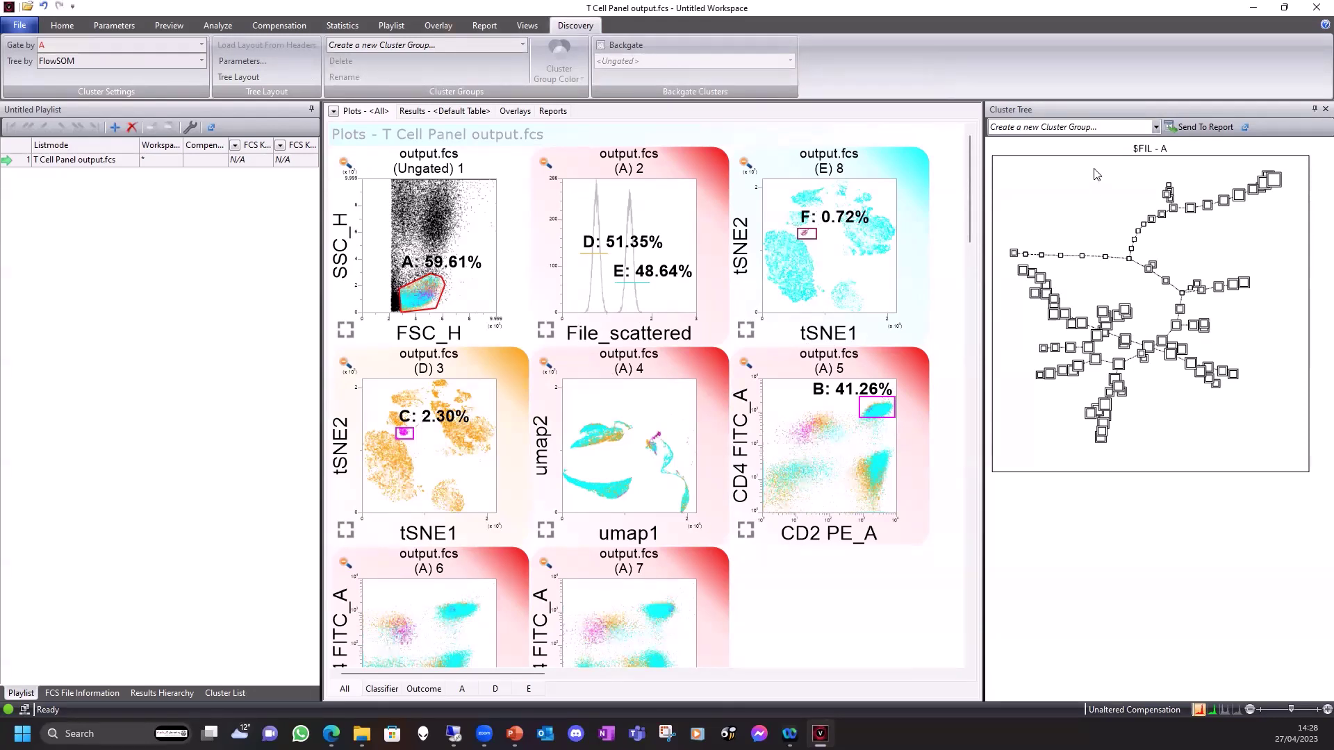
pyautogui.click(1079, 179)
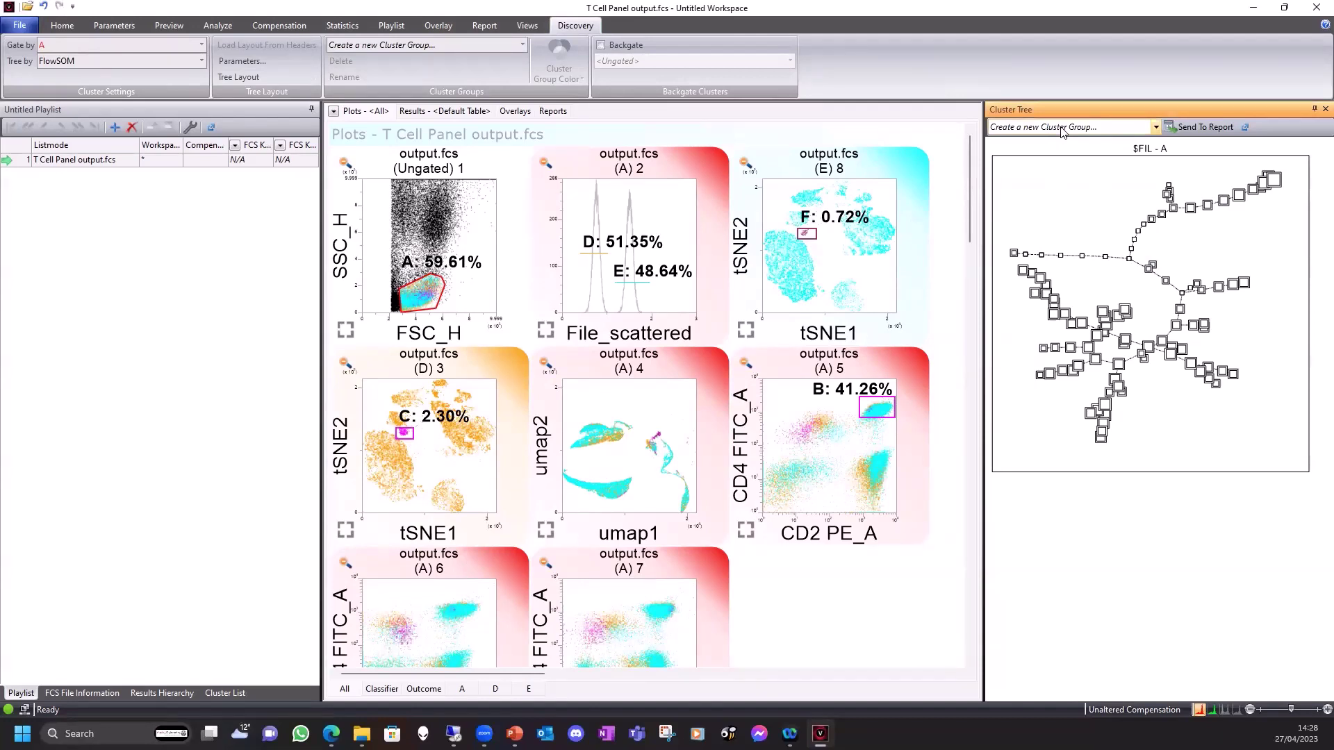
pyautogui.click(1062, 129)
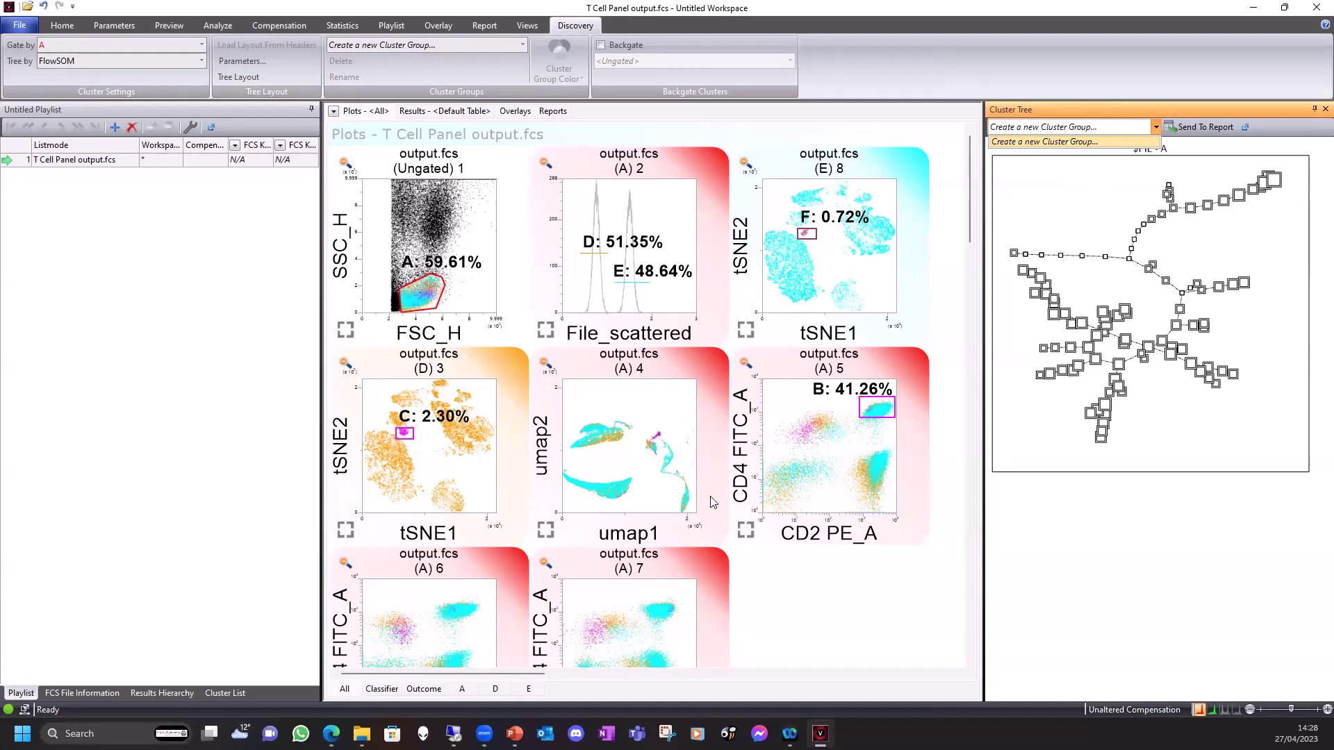
# - Delete region F from the E-gated tSNE plot, region B from the CD2 versus CD4 plot and region C from the D-gated tSNE plot
pyautogui.click(805, 238)
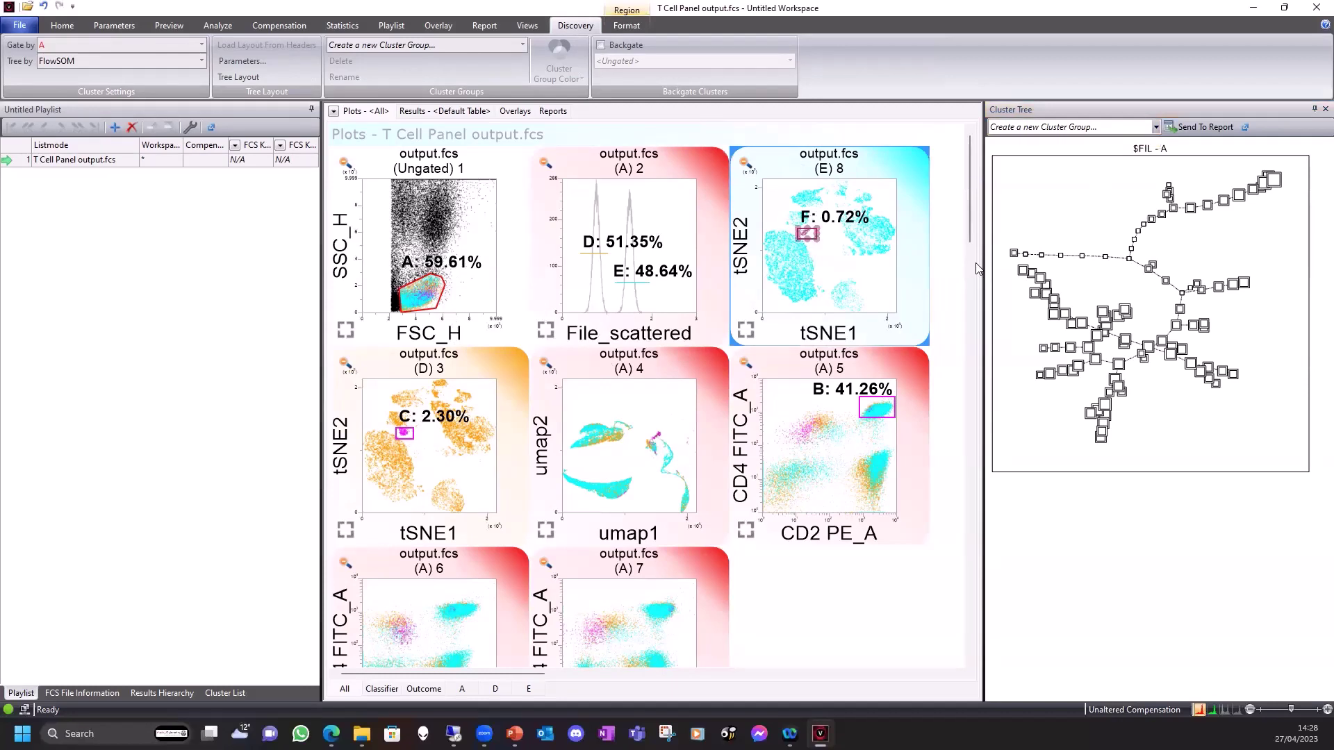
pyautogui.press('Delete')
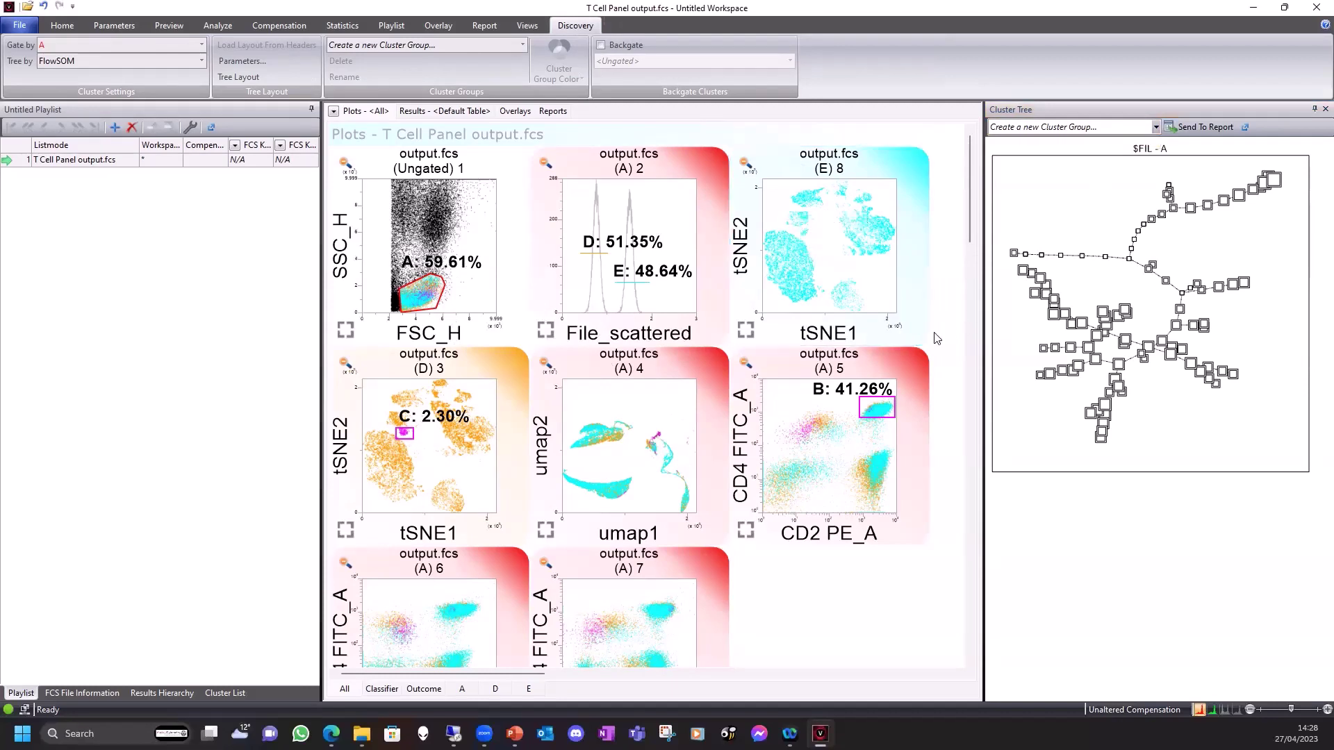
pyautogui.click(879, 414)
pyautogui.press('Delete')
pyautogui.click(404, 434)
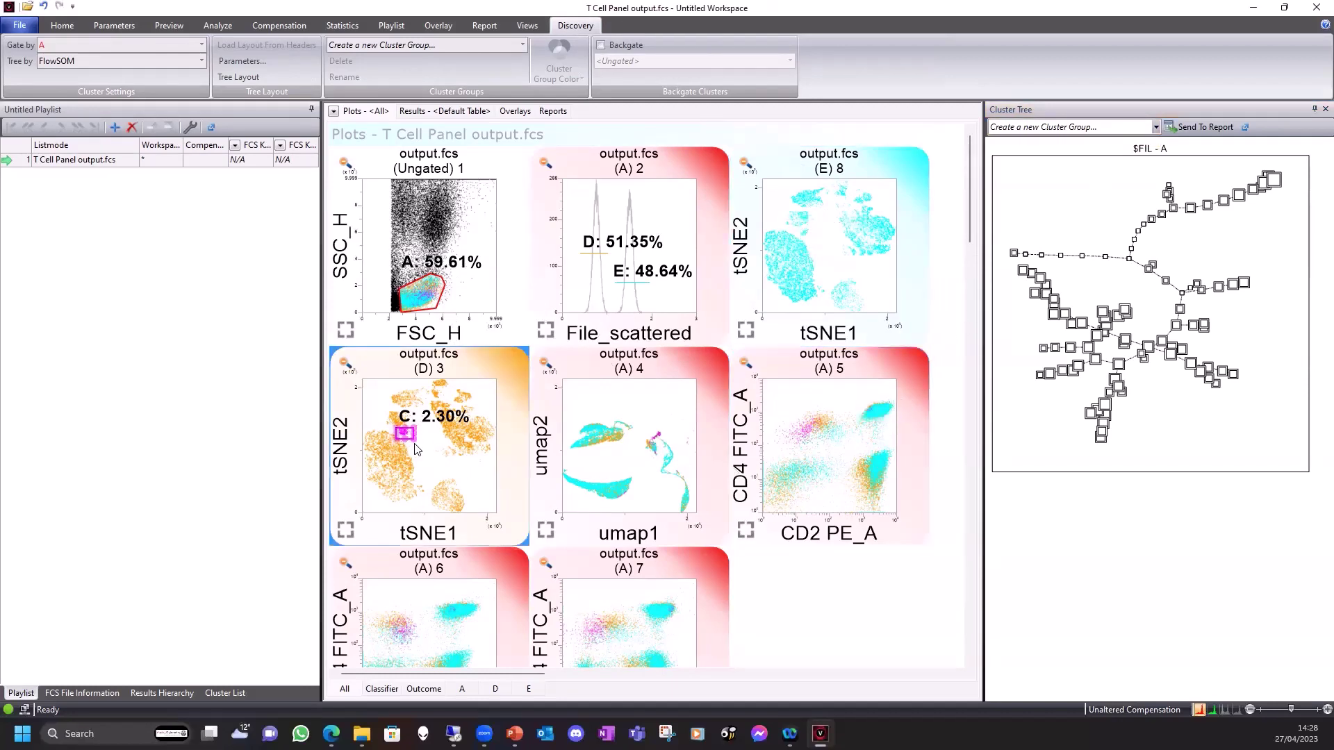
pyautogui.press('Delete')
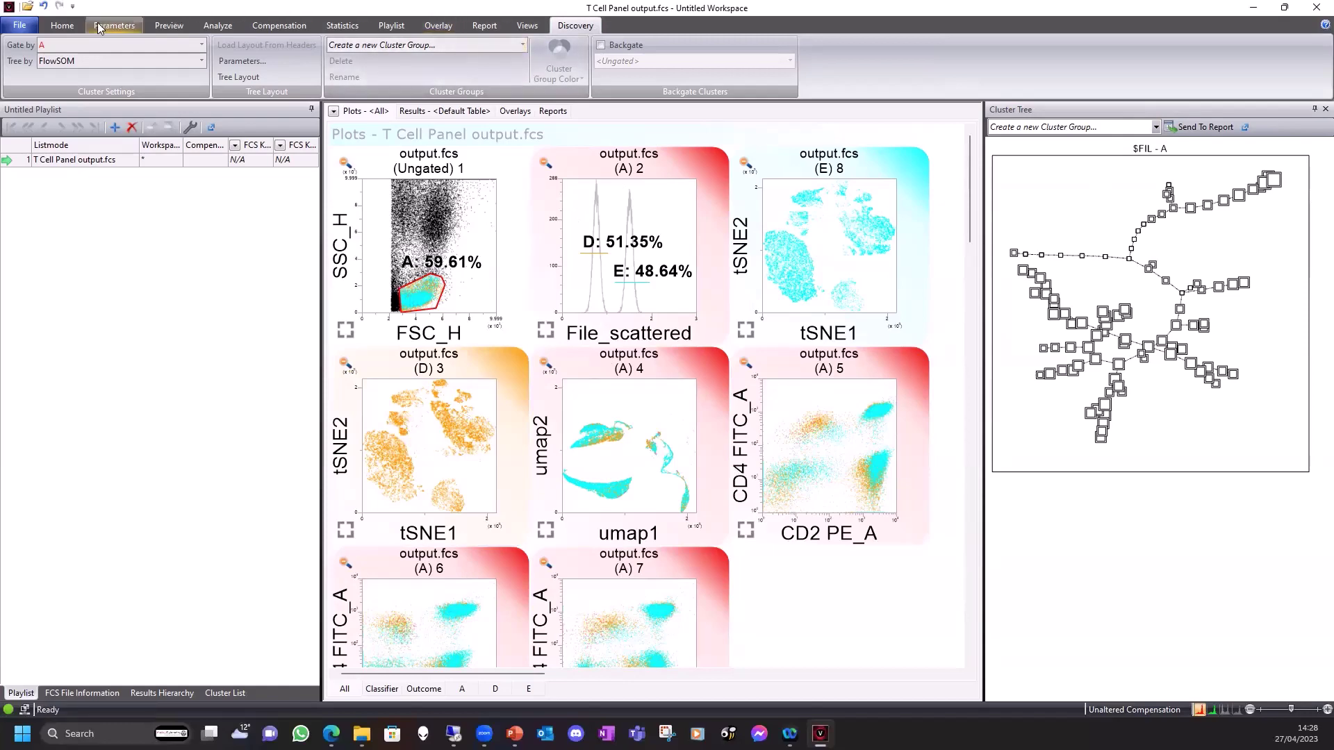
# - Disable the colouring of gates D and E in the gate precedence order and apply it
pyautogui.click(211, 26)
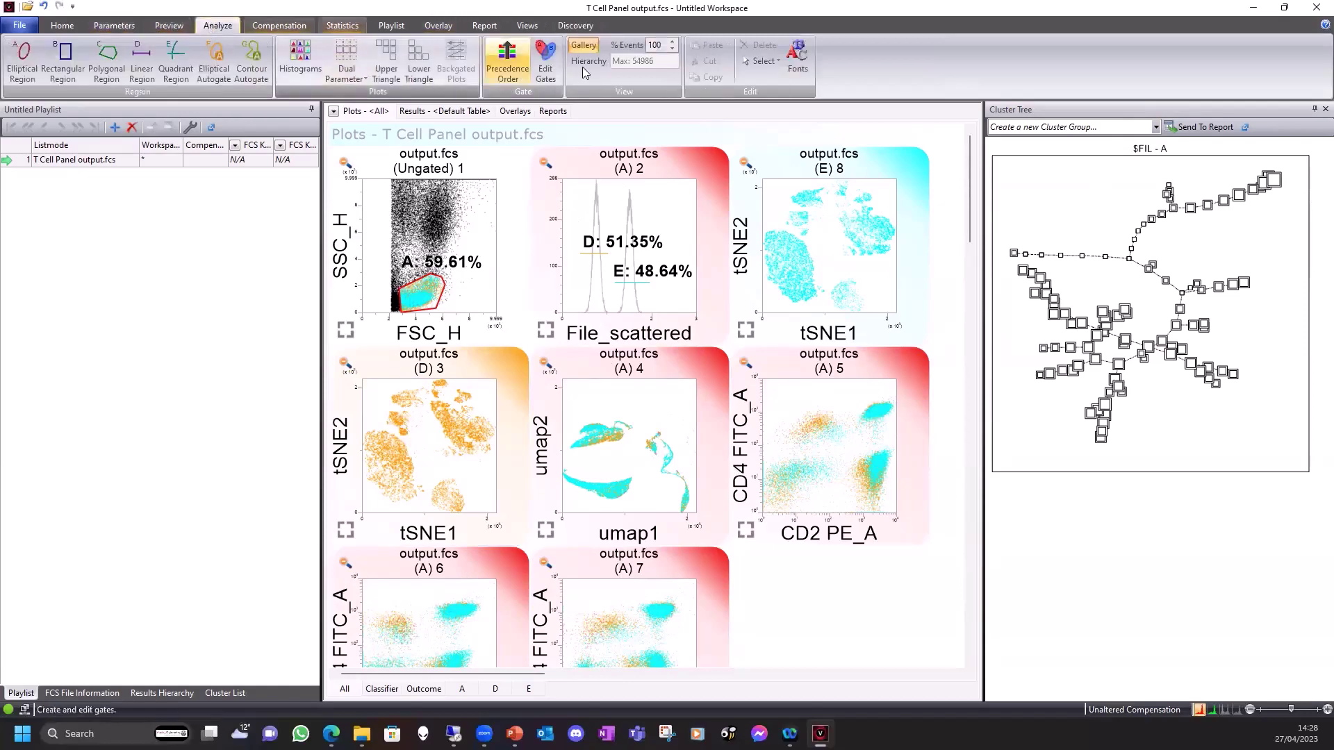
pyautogui.click(507, 62)
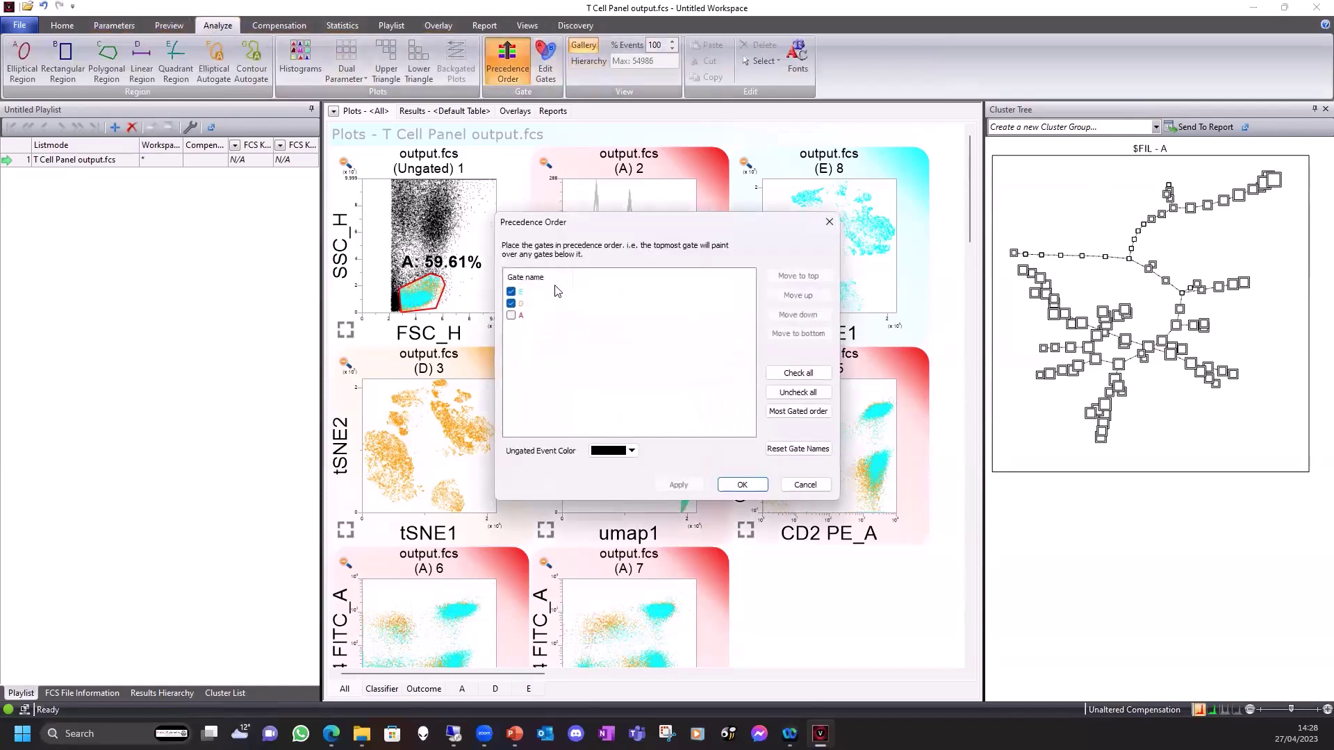
pyautogui.click(512, 303)
pyautogui.click(511, 292)
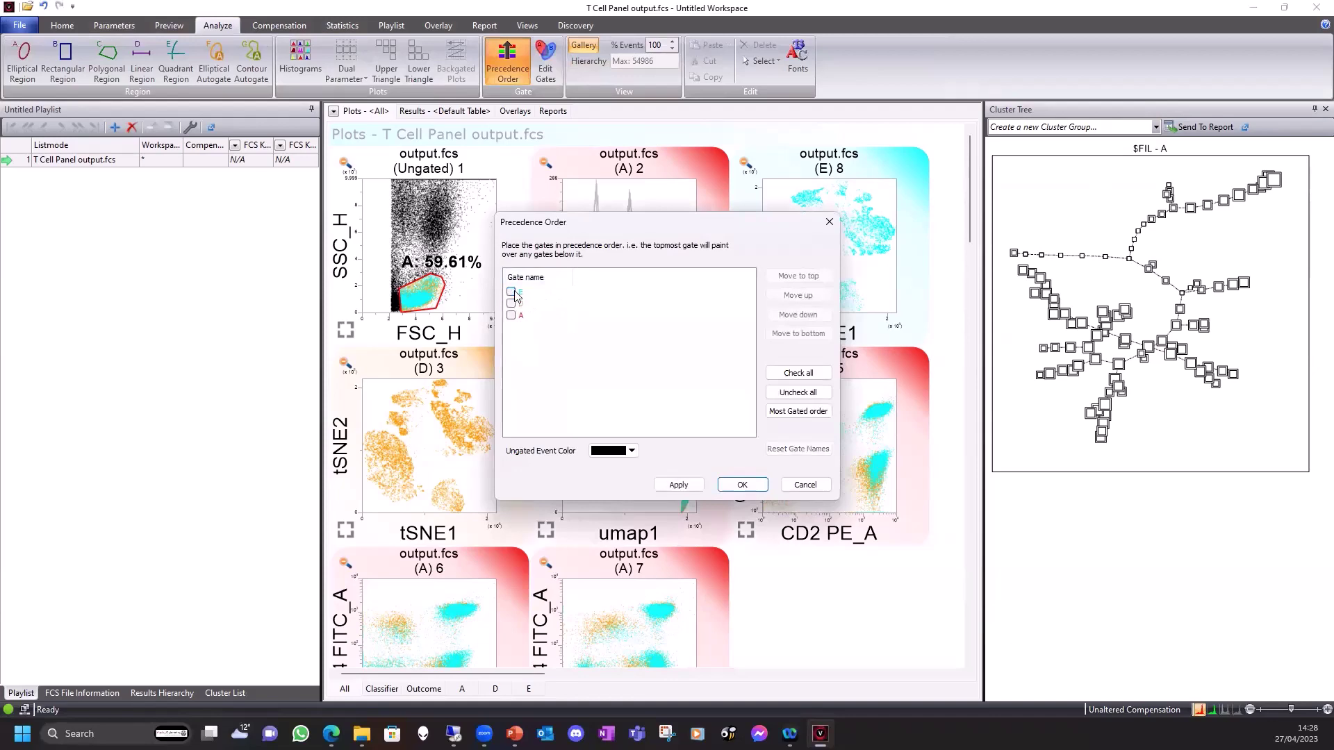
pyautogui.click(743, 486)
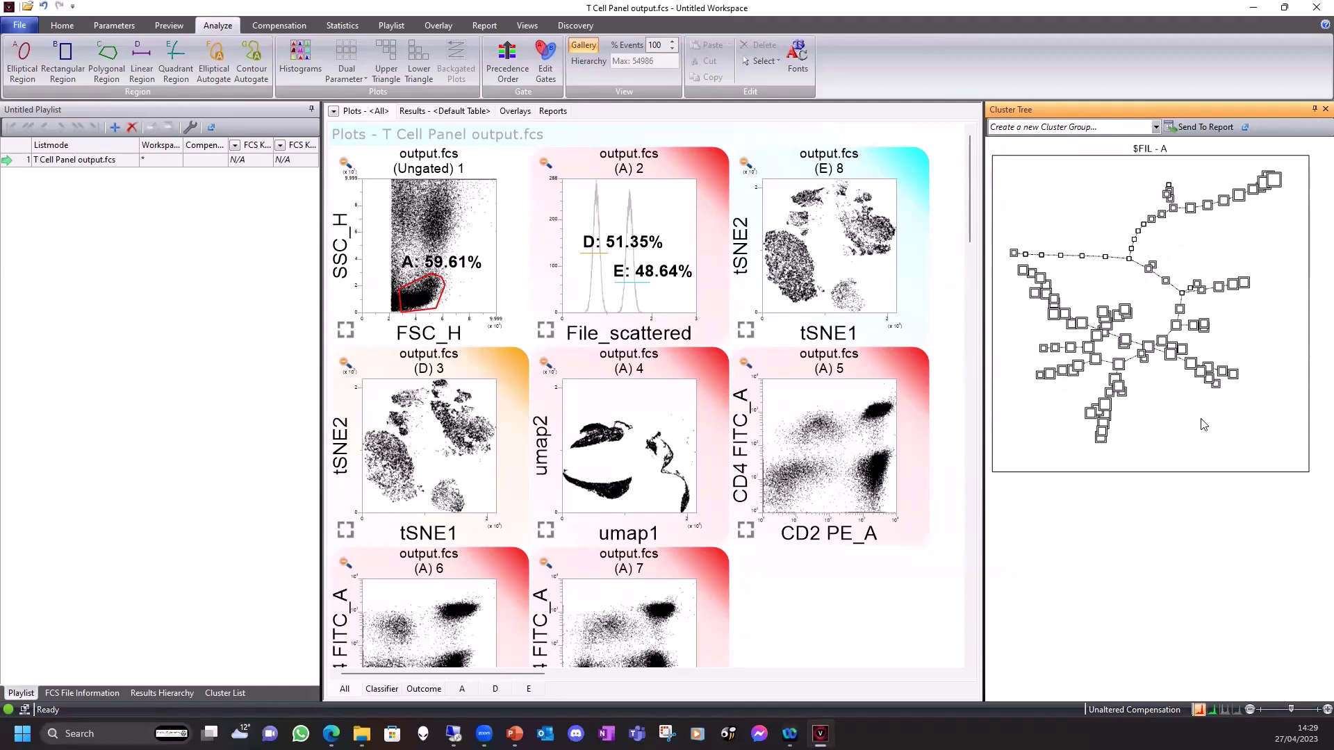
# - Create a new cluster group for the cluster tree and set its colour to magenta
pyautogui.click(1157, 128)
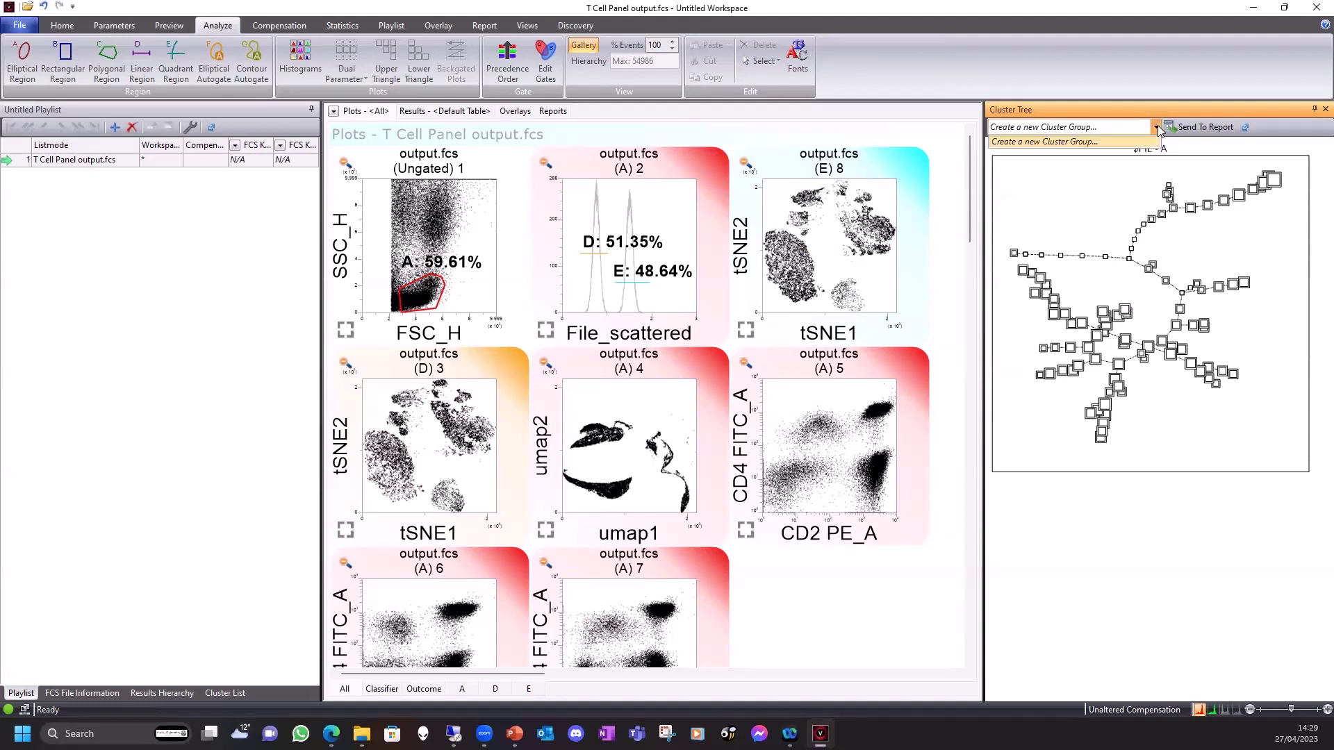
pyautogui.click(1089, 143)
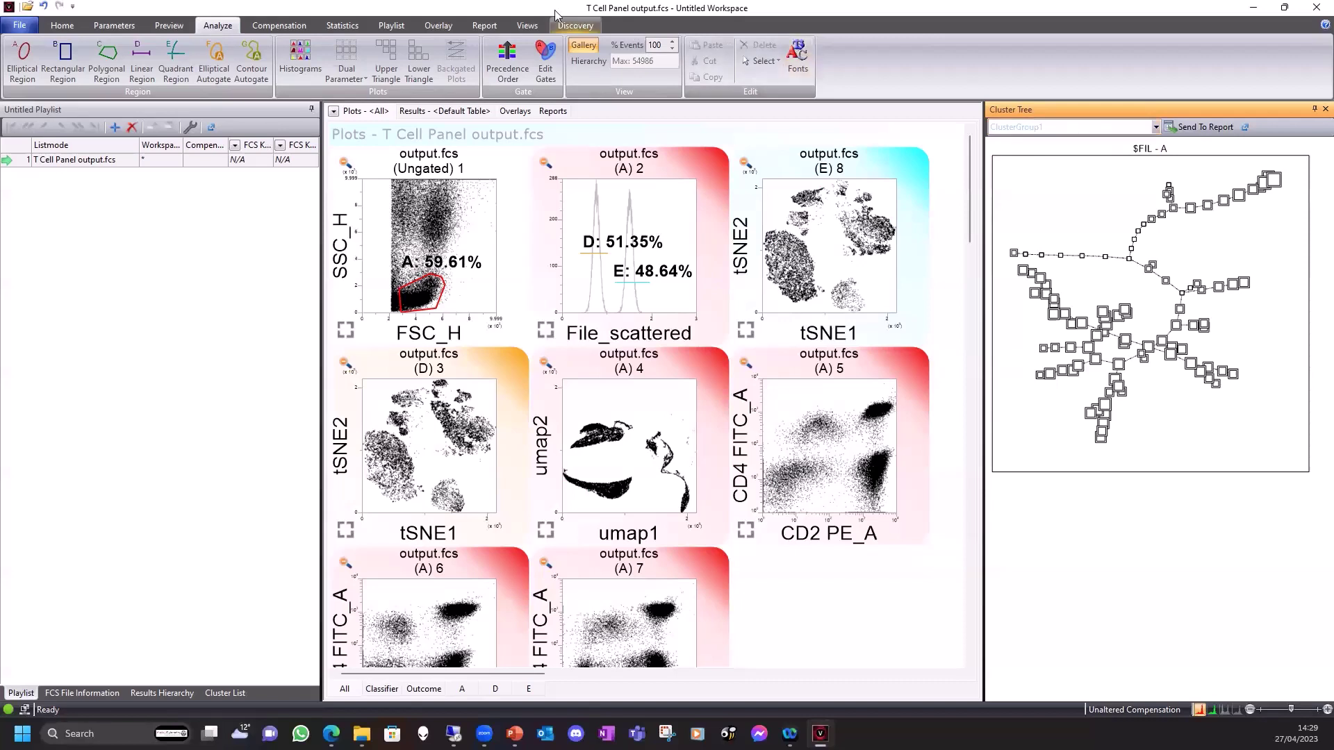
pyautogui.click(575, 25)
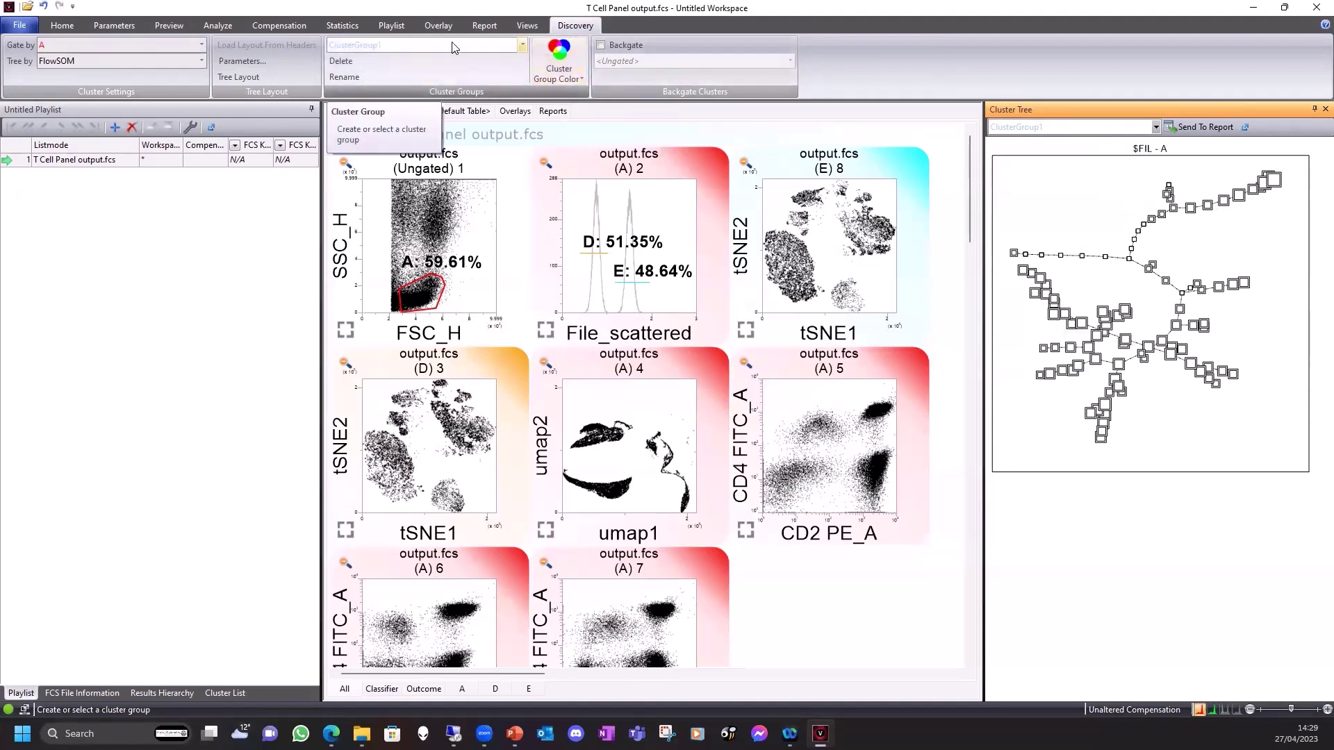
pyautogui.click(559, 70)
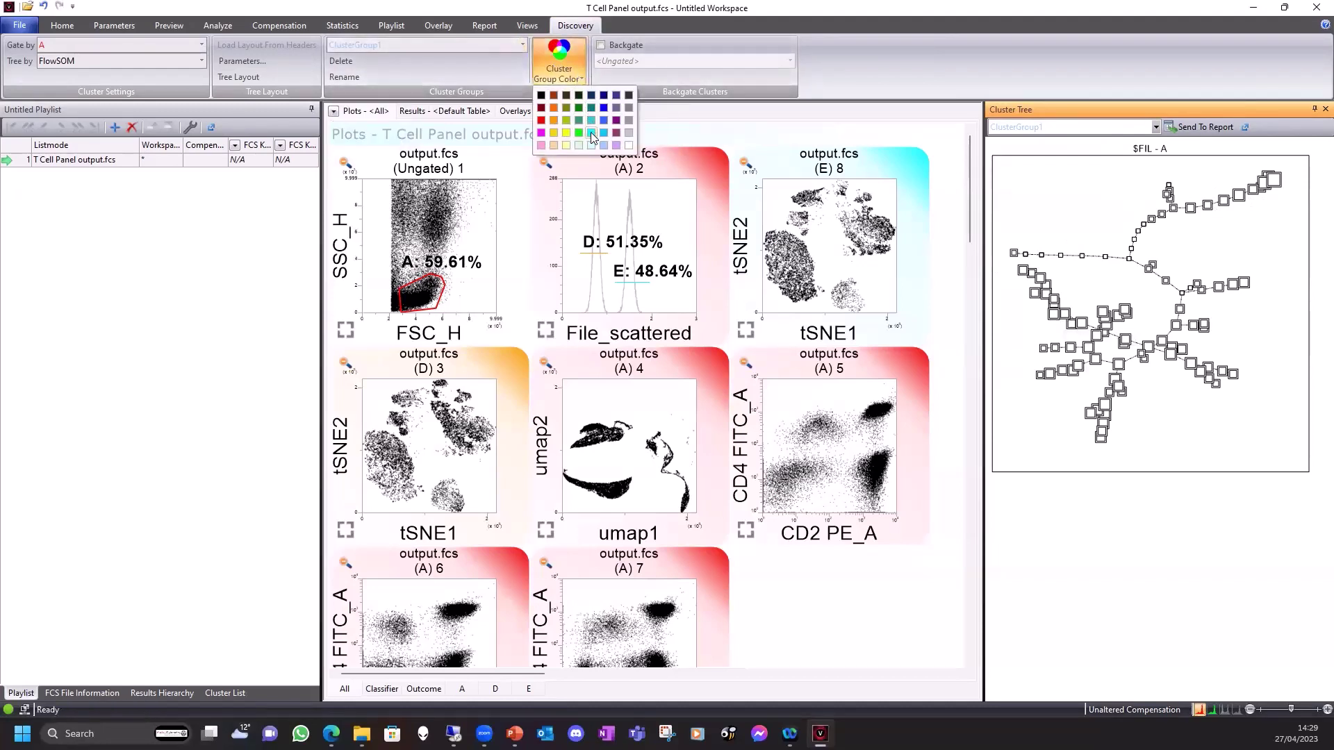
pyautogui.click(542, 133)
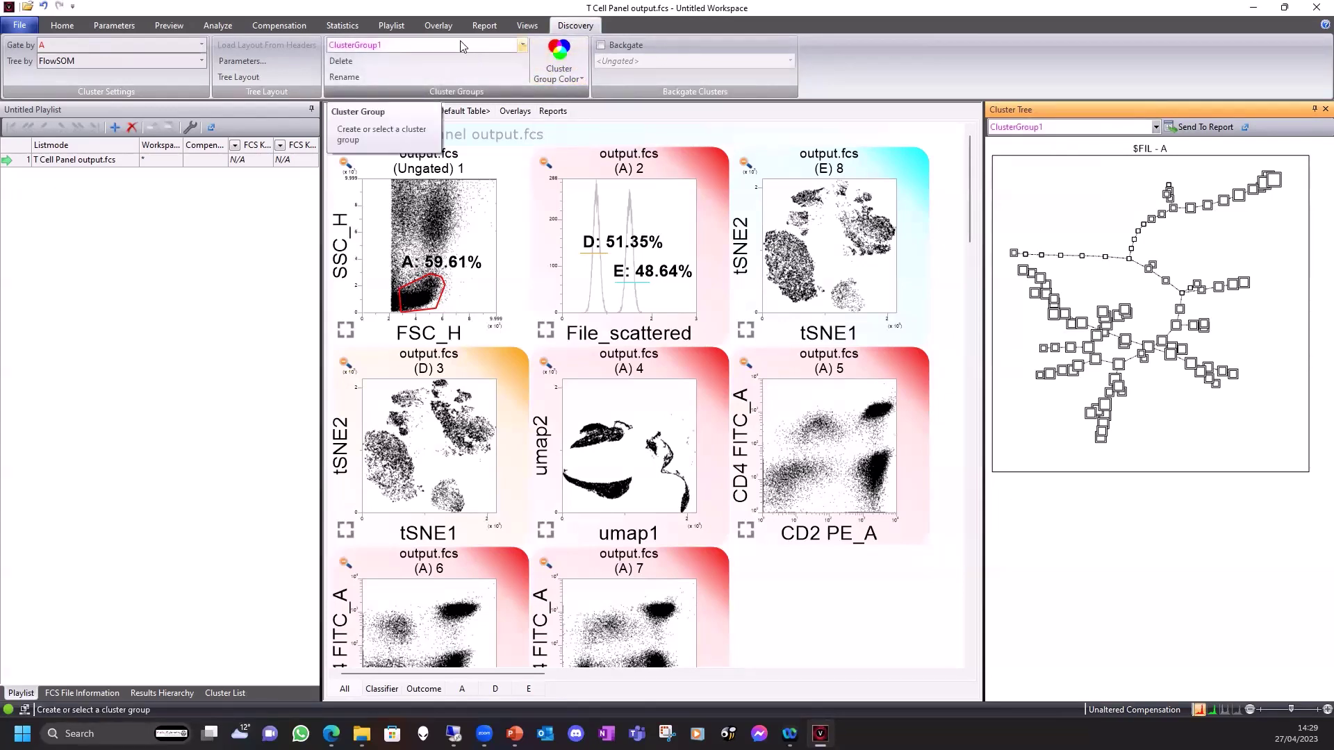
# - Add the four outermost clusters of the tree's short right-hand branch, just below the long upper branch, to the magenta cluster group
pyautogui.click(1245, 284)
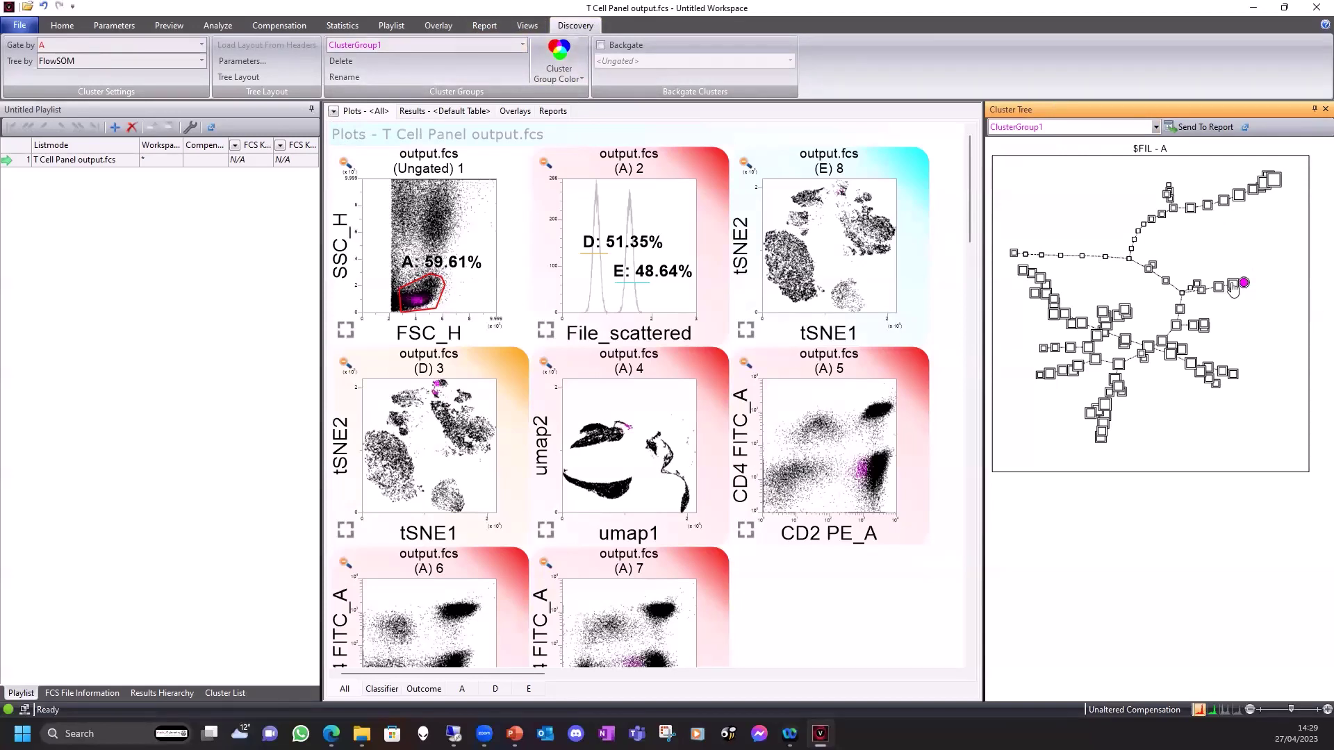
pyautogui.keyDown('ctrl'); pyautogui.click(1233, 285); pyautogui.keyUp('ctrl')
pyautogui.keyDown('ctrl'); pyautogui.click(1219, 289); pyautogui.keyUp('ctrl')
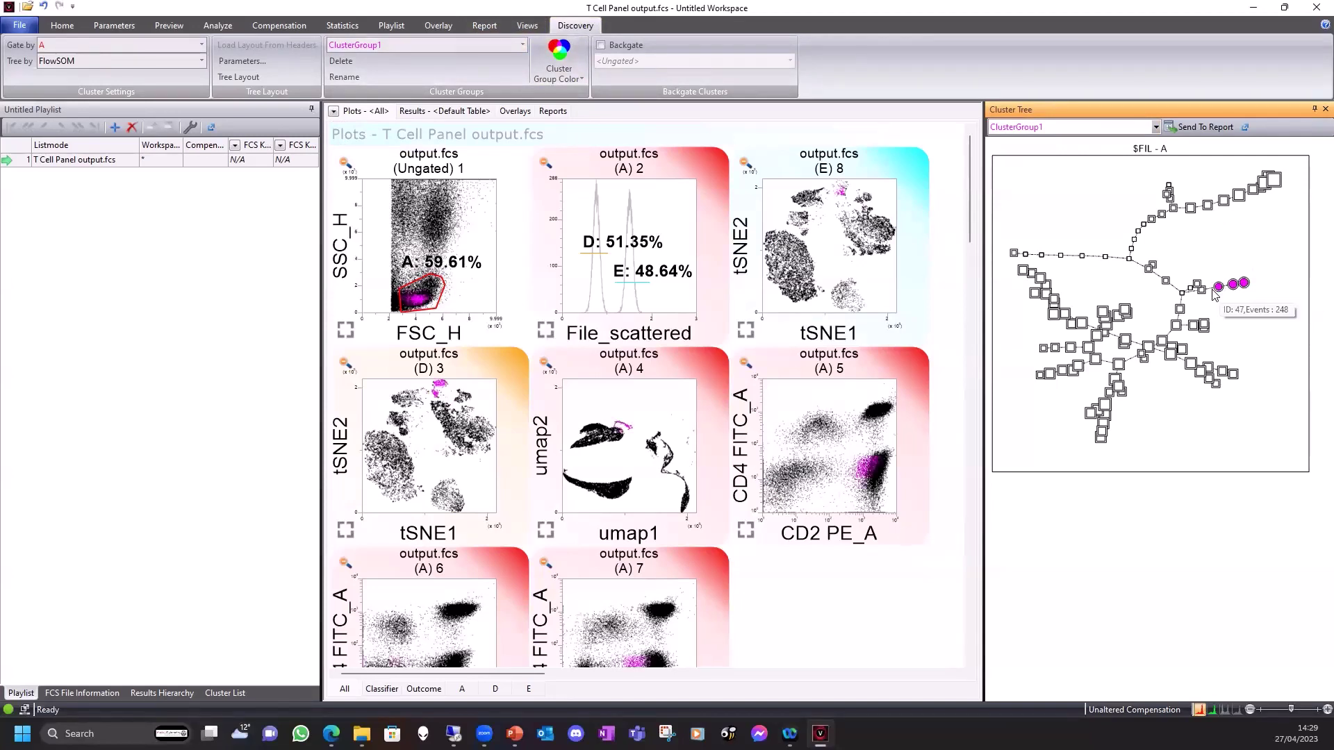
pyautogui.moveTo(1203, 295)
# - Examine where the magenta cluster group falls in the plots and in the previews of the group and of gate A
pyautogui.scroll(-1, 806, 480)
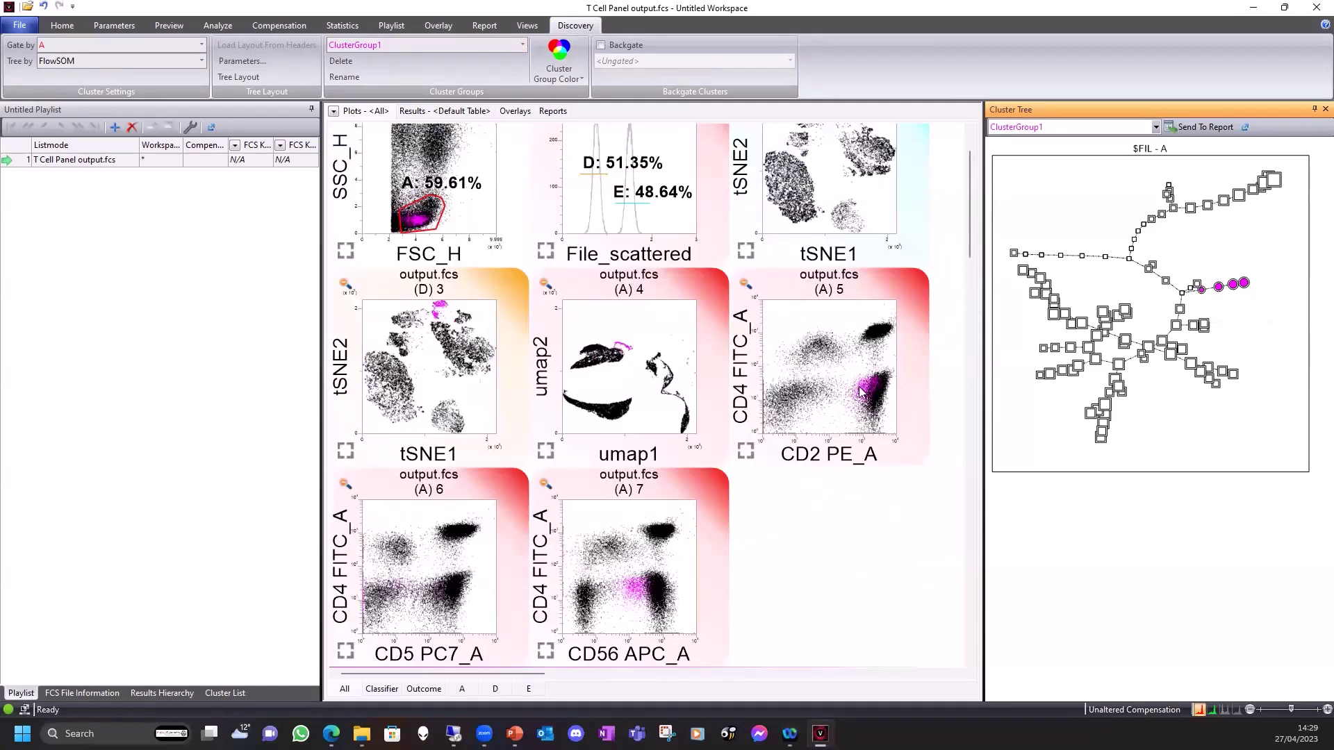
pyautogui.scroll(-6, 861, 393)
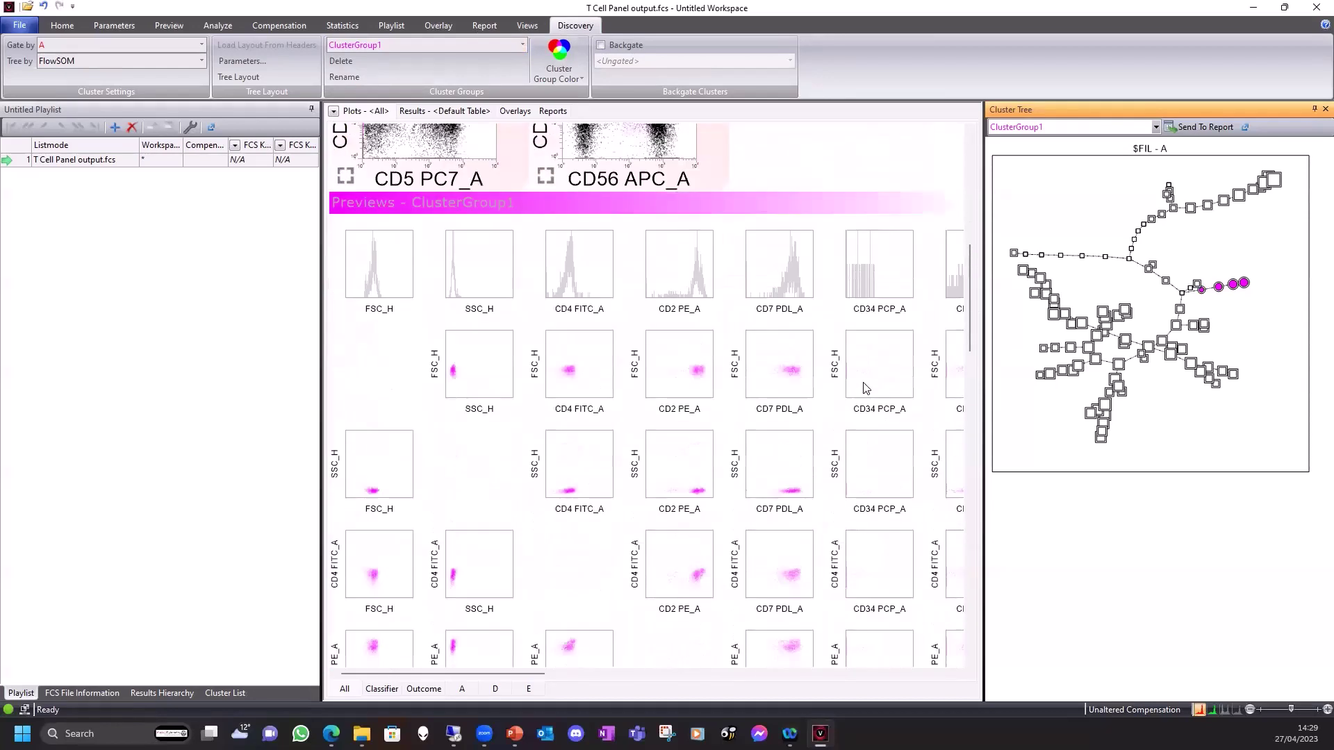
pyautogui.scroll(3, 693, 334)
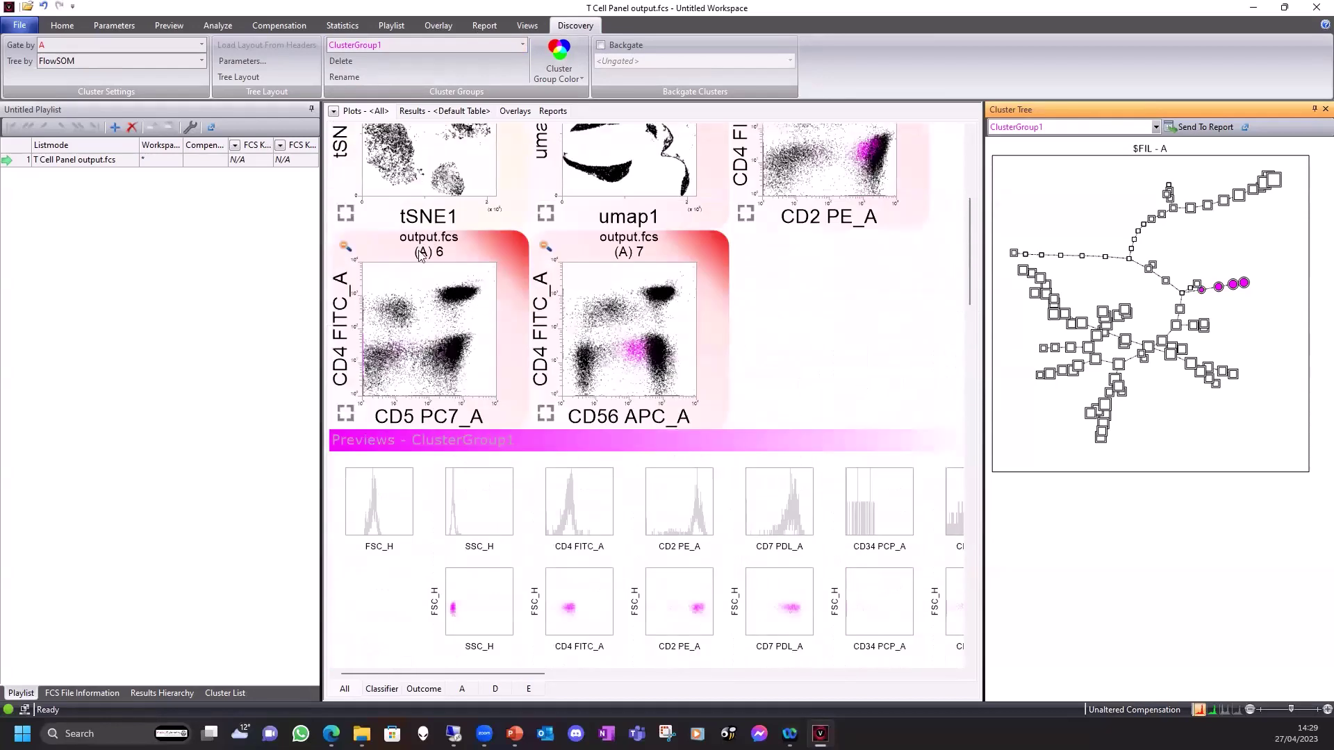
pyautogui.click(412, 283)
pyautogui.scroll(-4, 961, 402)
pyautogui.scroll(9, 952, 407)
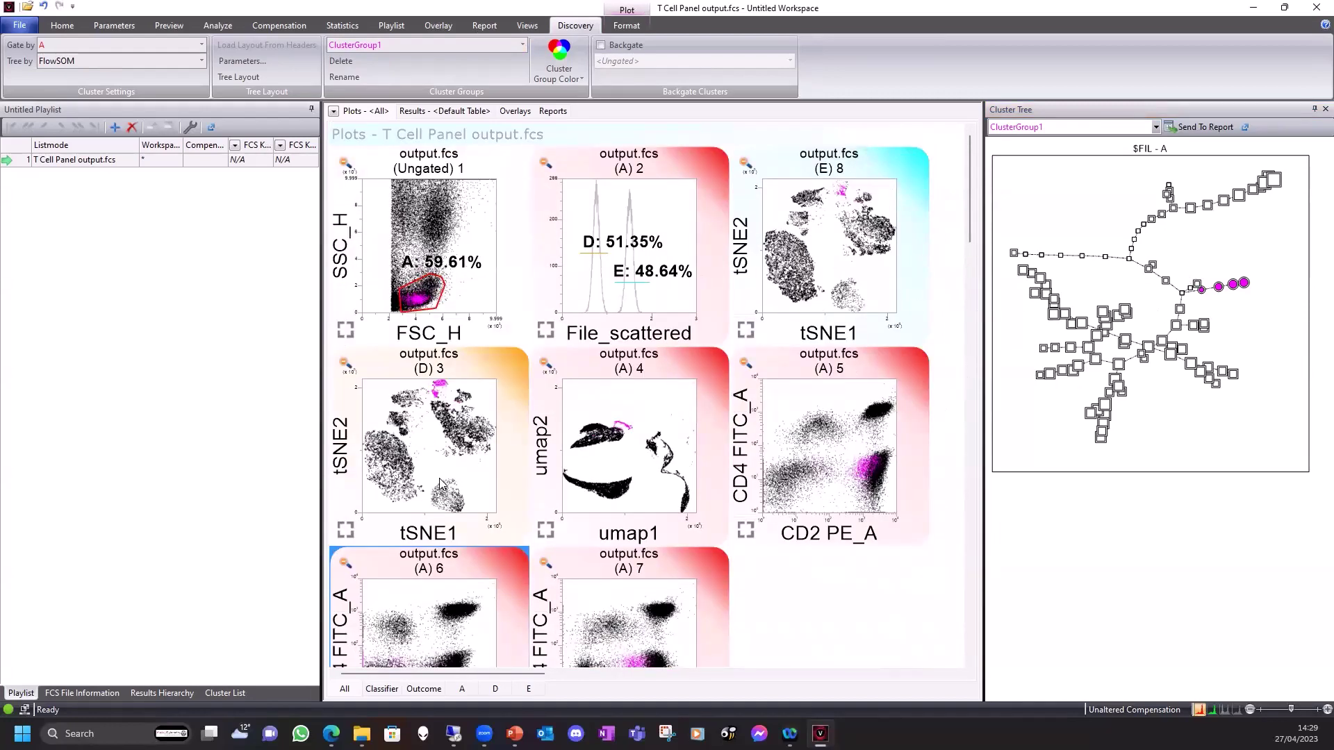
pyautogui.scroll(-10, 470, 460)
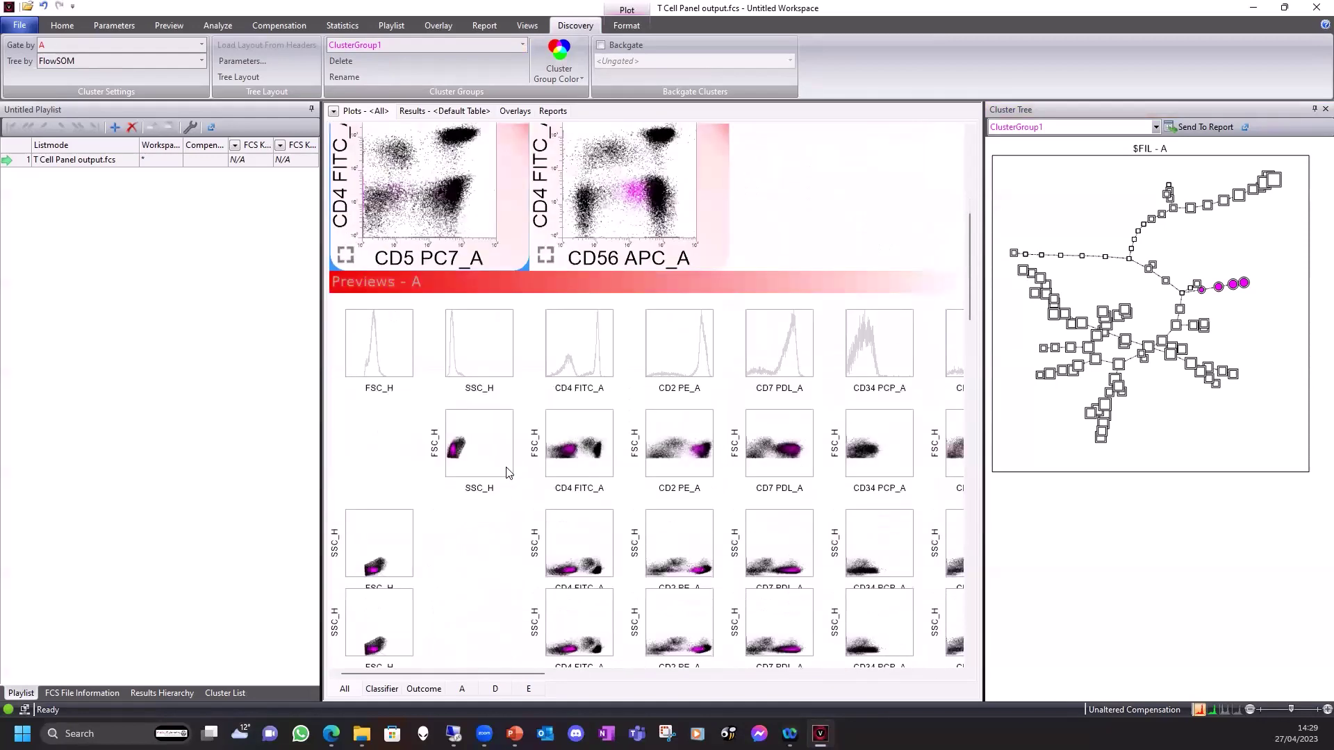
pyautogui.scroll(-4, 710, 476)
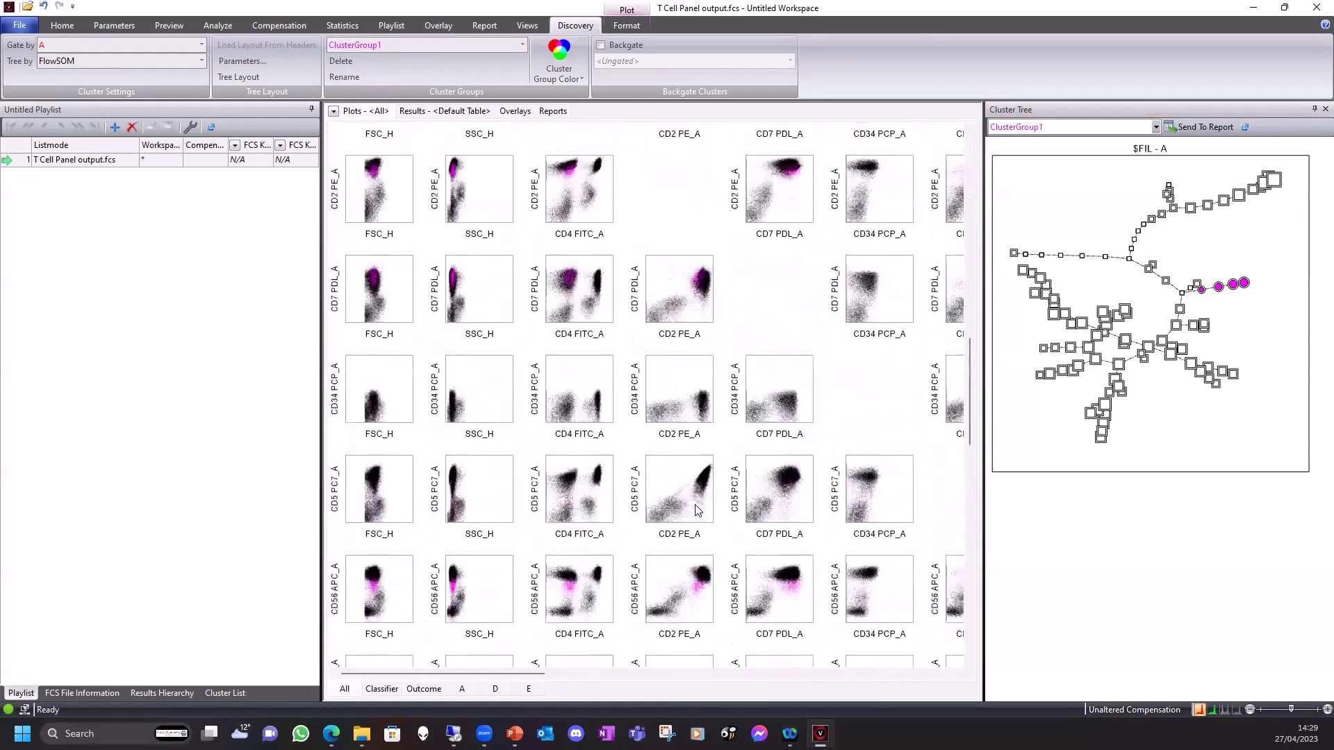
# - Try adding the outer clusters of the long upper branch to the magenta cluster group, and remove them again
pyautogui.scroll(6, 739, 522)
pyautogui.scroll(2, 816, 477)
pyautogui.scroll(-4, 816, 476)
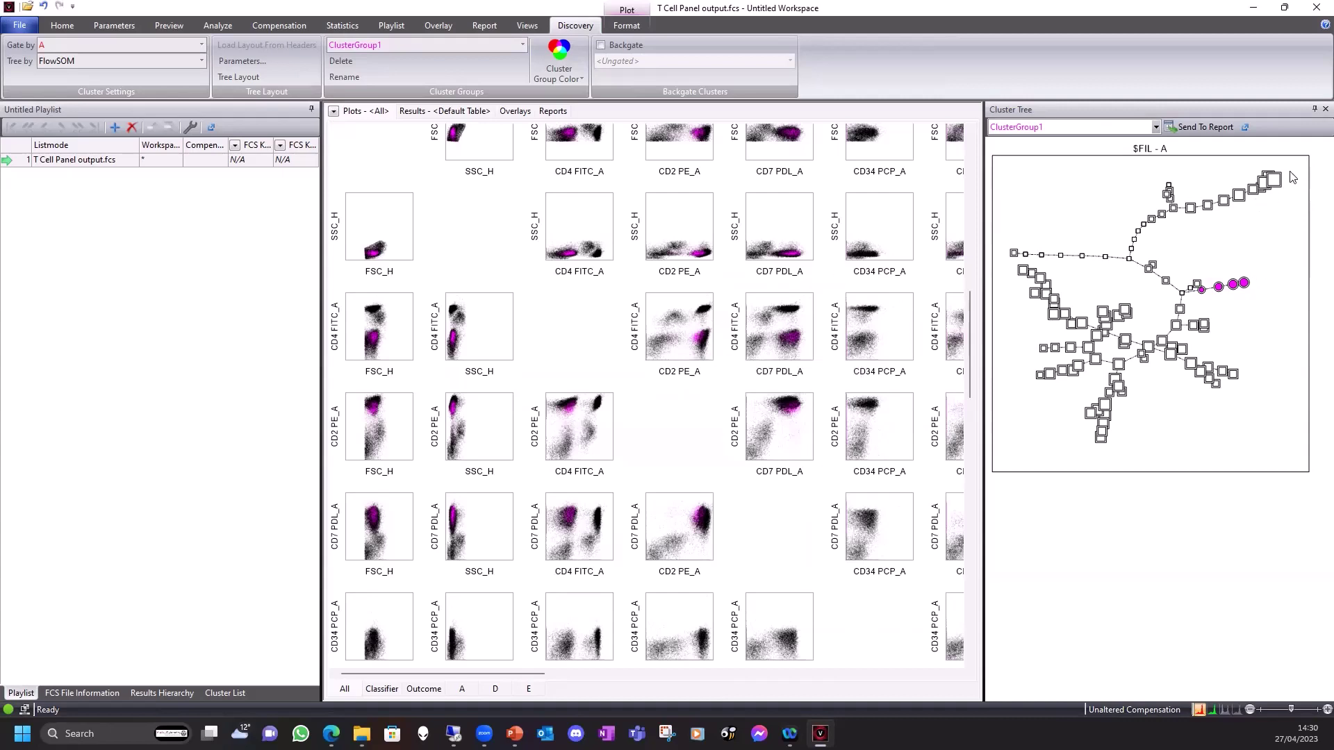
pyautogui.moveTo(1290, 166); pyautogui.dragTo(1185, 228)
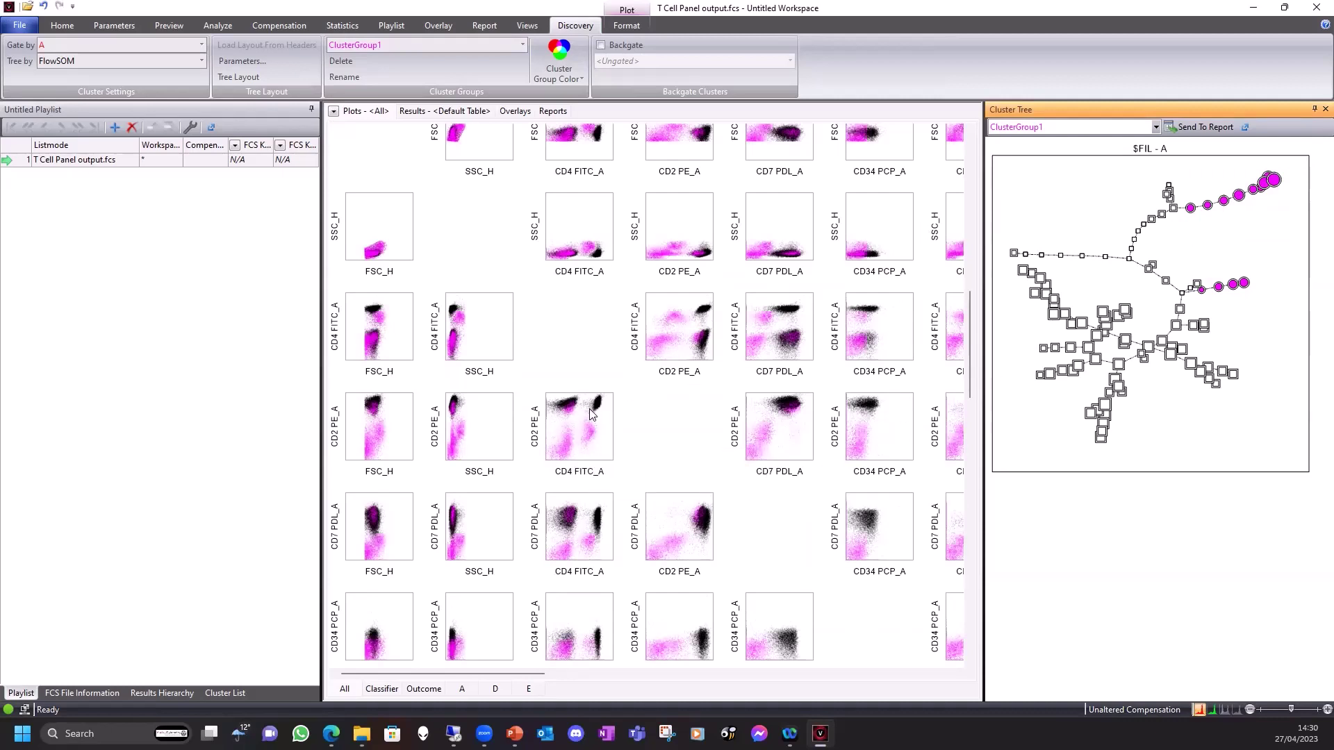
pyautogui.moveTo(1287, 161); pyautogui.dragTo(1189, 231)
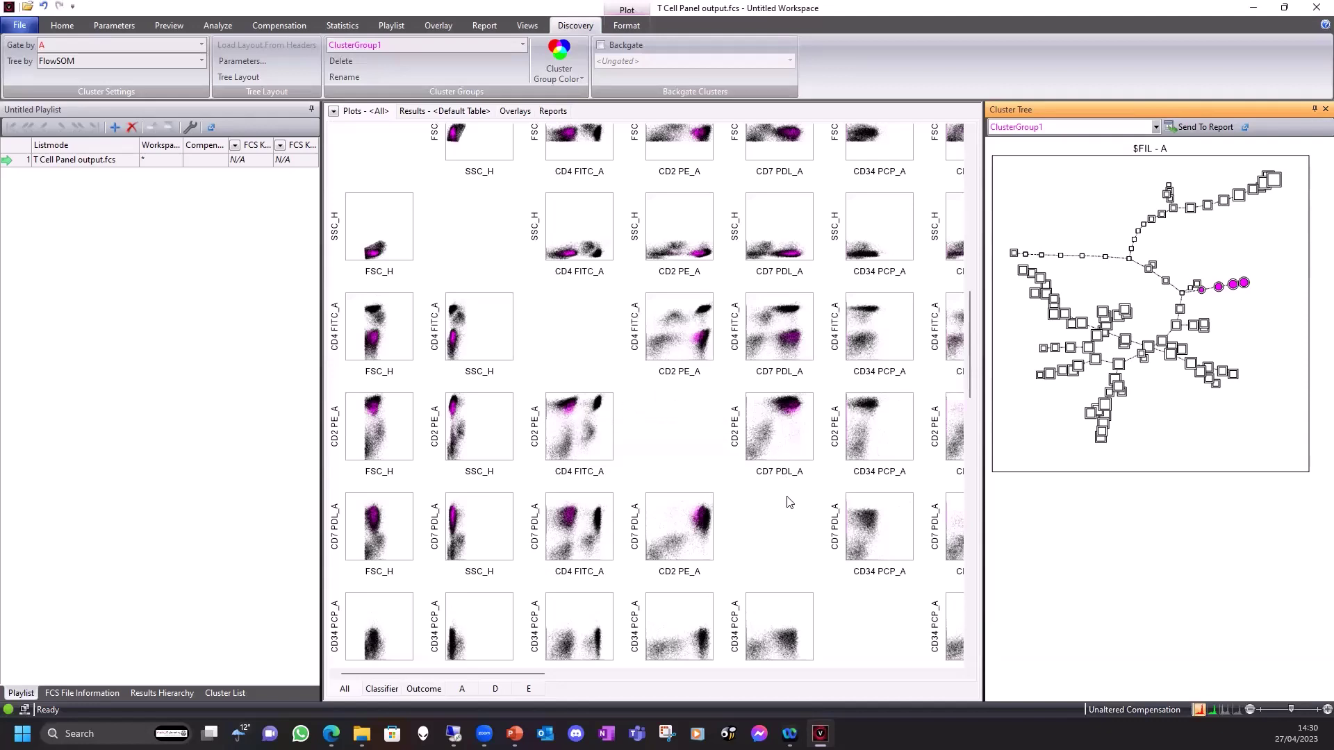
# - Rename the magenta cluster group as CD2+ CD4-
pyautogui.scroll(3, 790, 502)
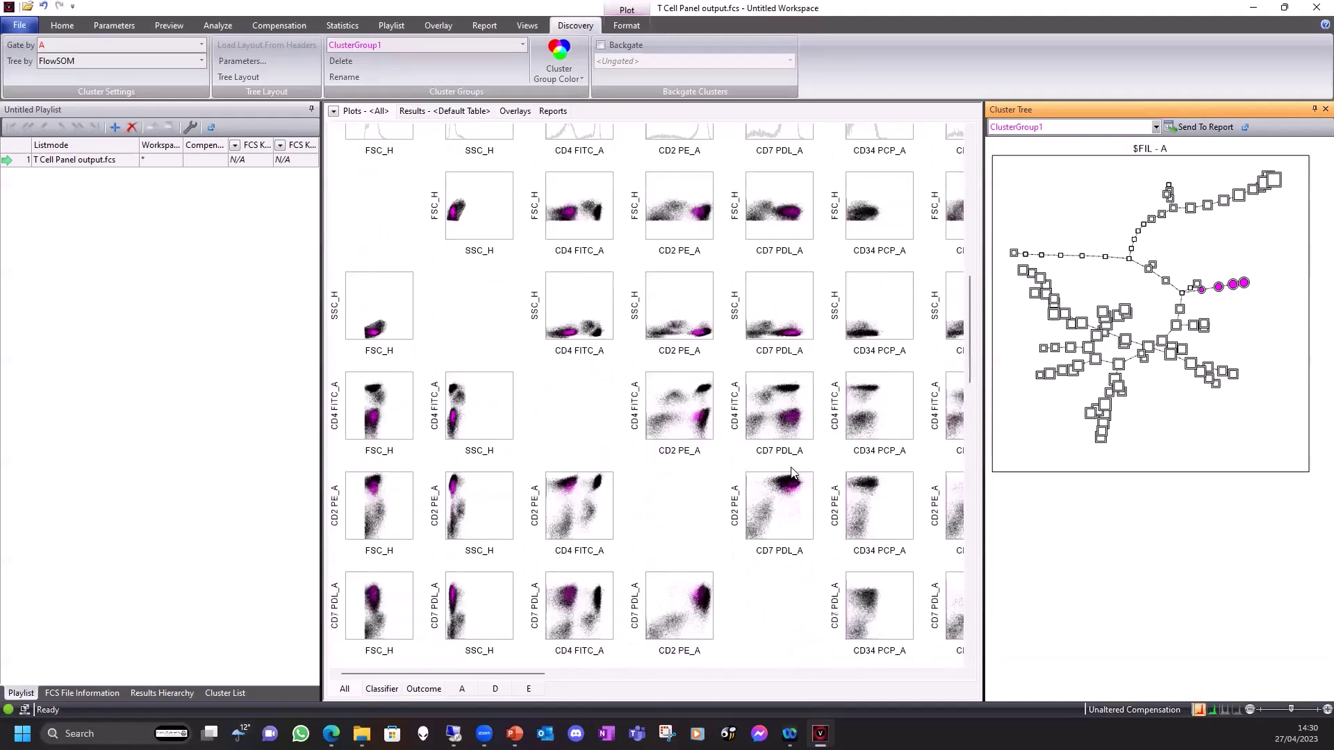
pyautogui.click(347, 76)
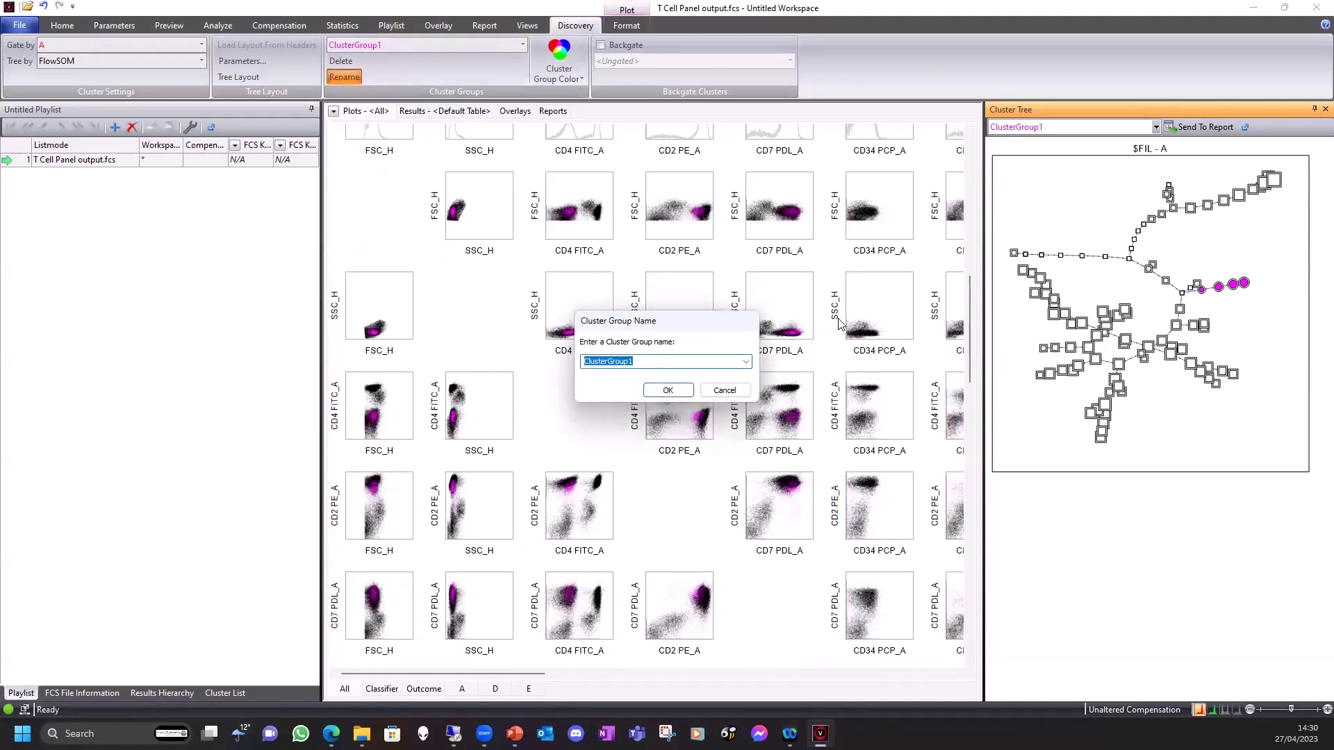
pyautogui.write('CD2+ CD4-')
pyautogui.click(669, 390)
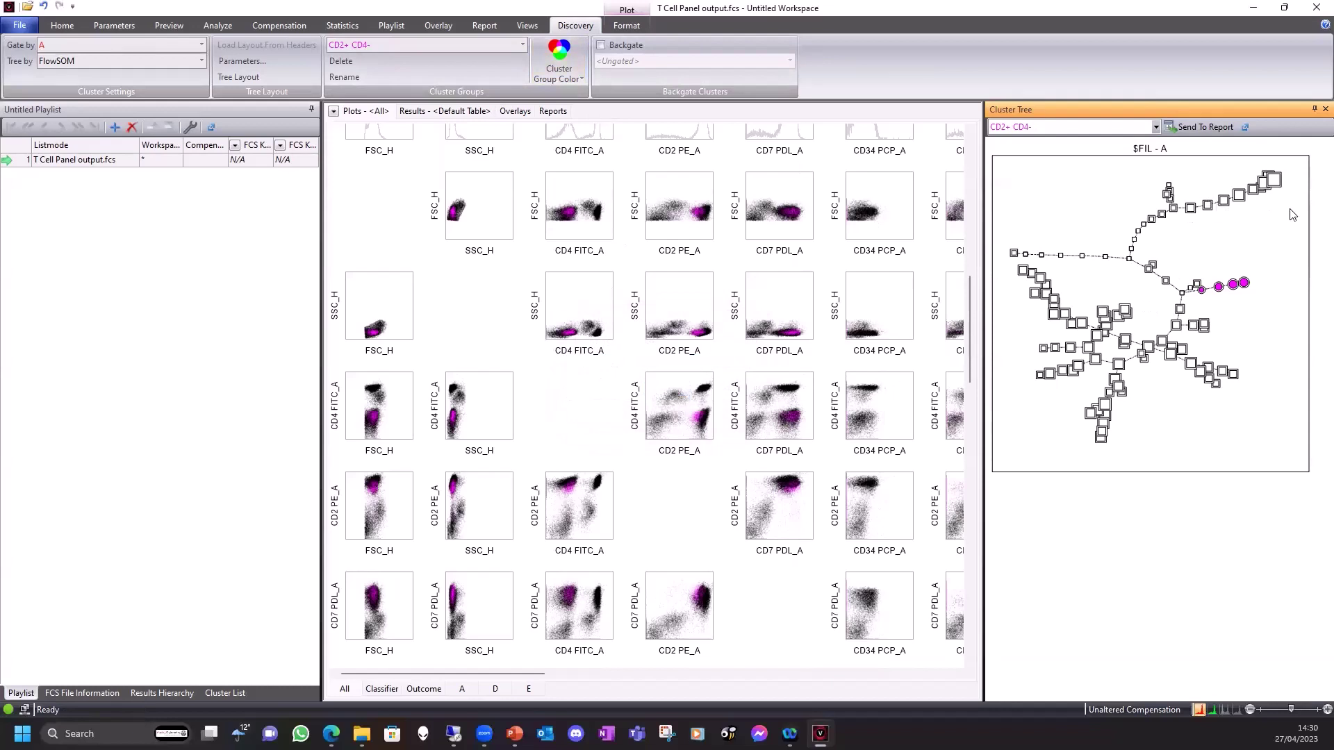
# - Create a second cluster group containing only the large clusters at the outer tip of the tree's long upper branch
pyautogui.moveTo(1289, 210); pyautogui.dragTo(1241, 169)
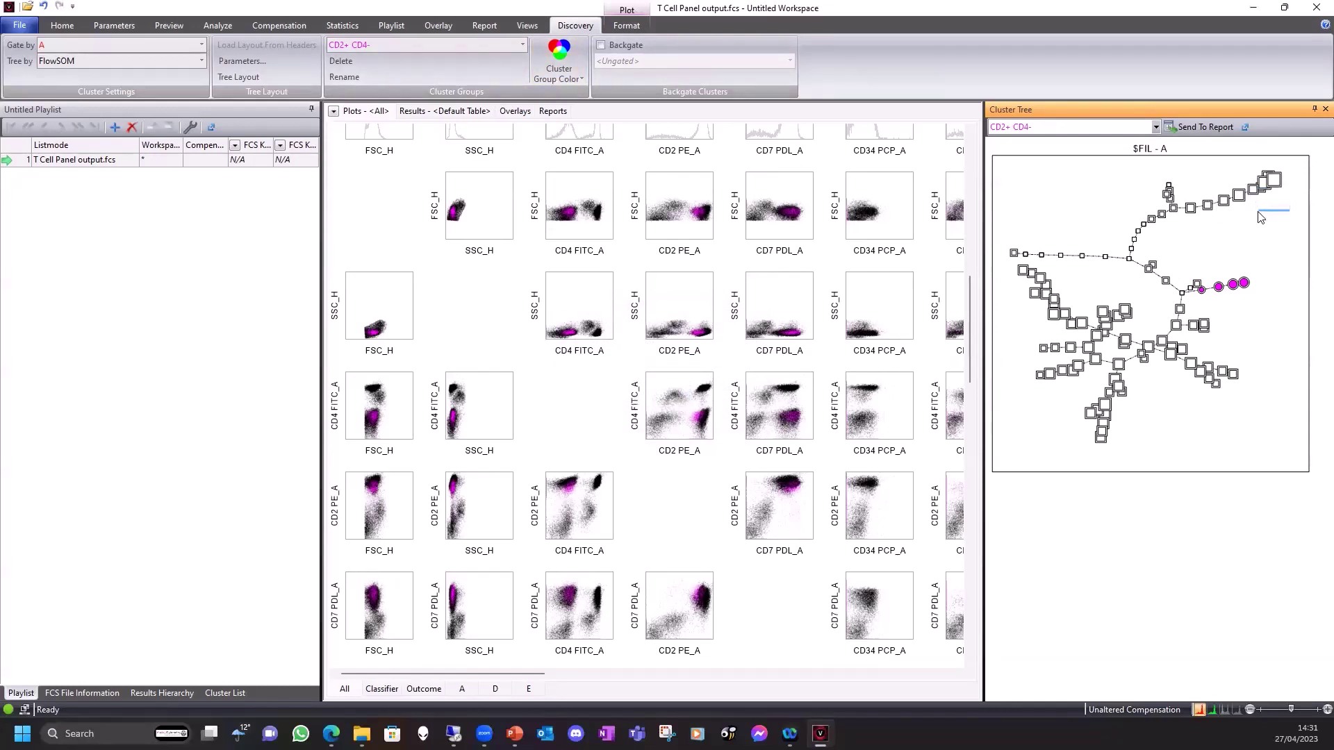
pyautogui.click(1156, 127)
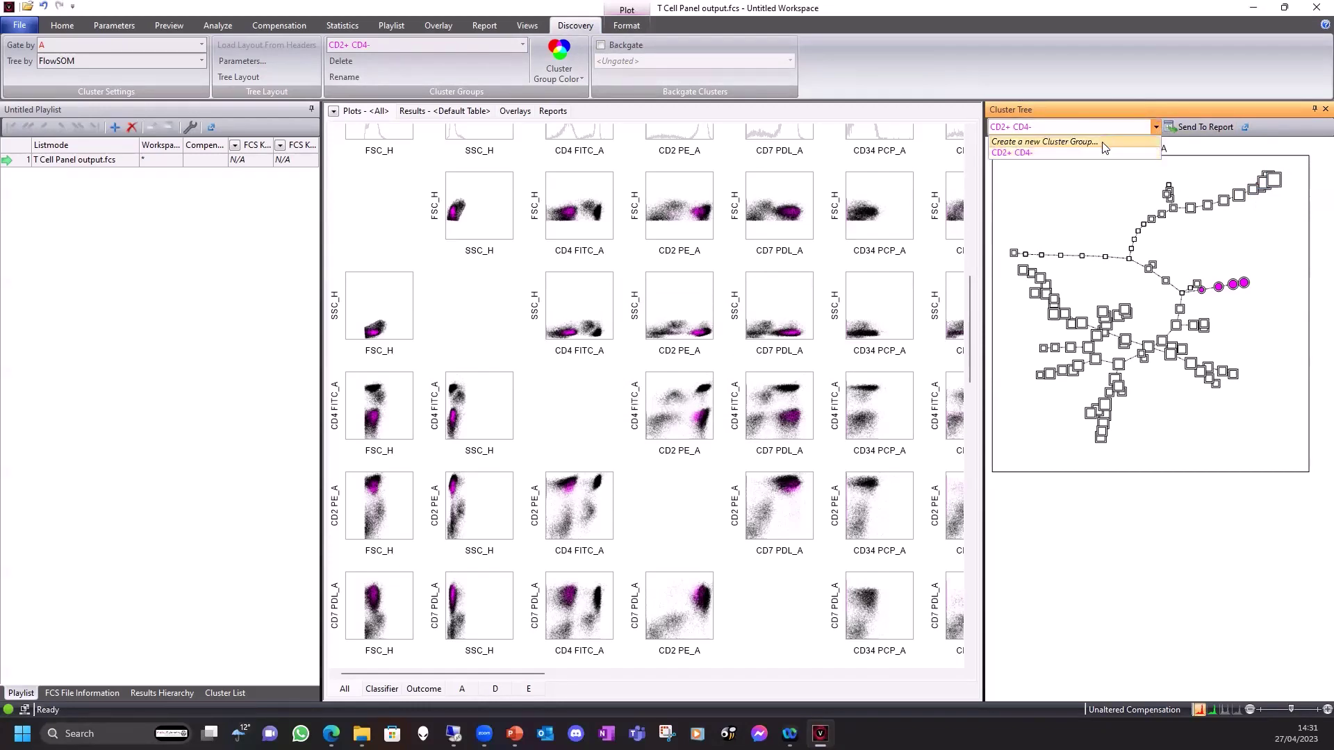
pyautogui.click(1056, 147)
pyautogui.moveTo(1289, 164); pyautogui.dragTo(1214, 221)
pyautogui.scroll(3, 382, 263)
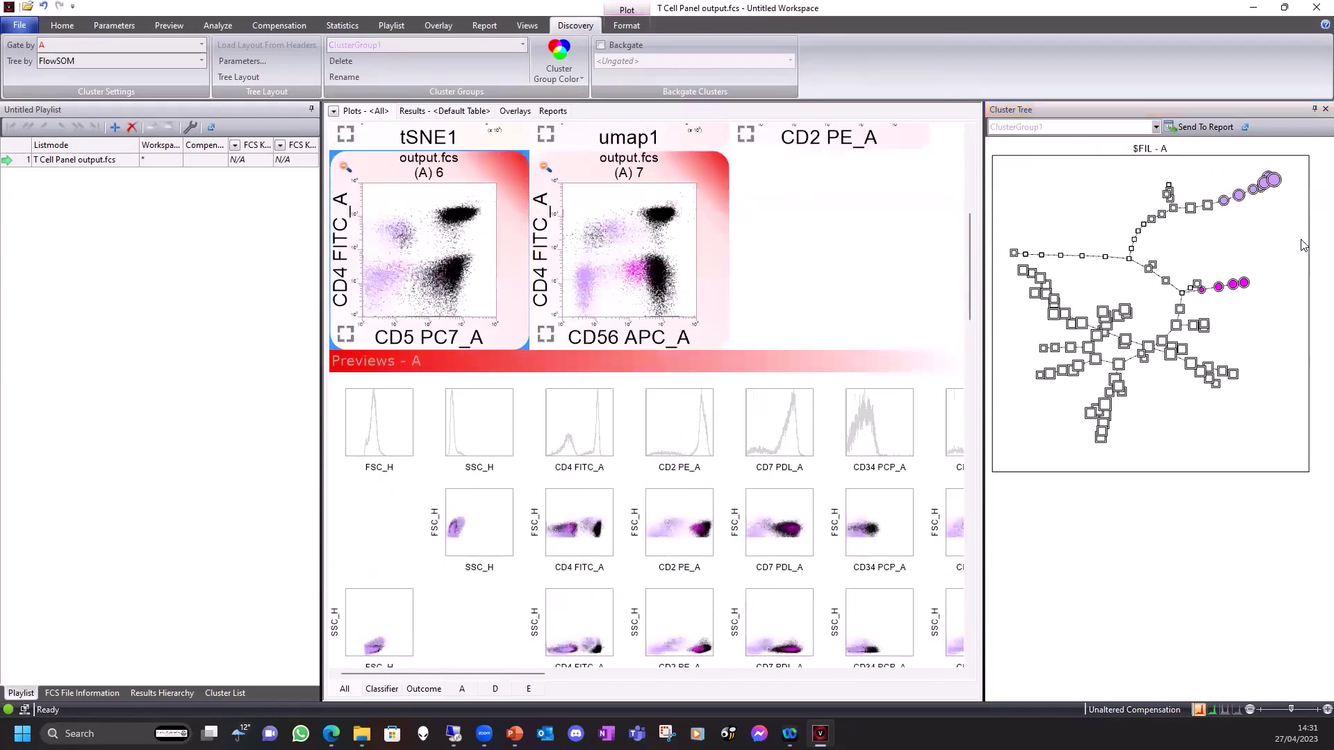
pyautogui.moveTo(1271, 234); pyautogui.dragTo(1216, 196)
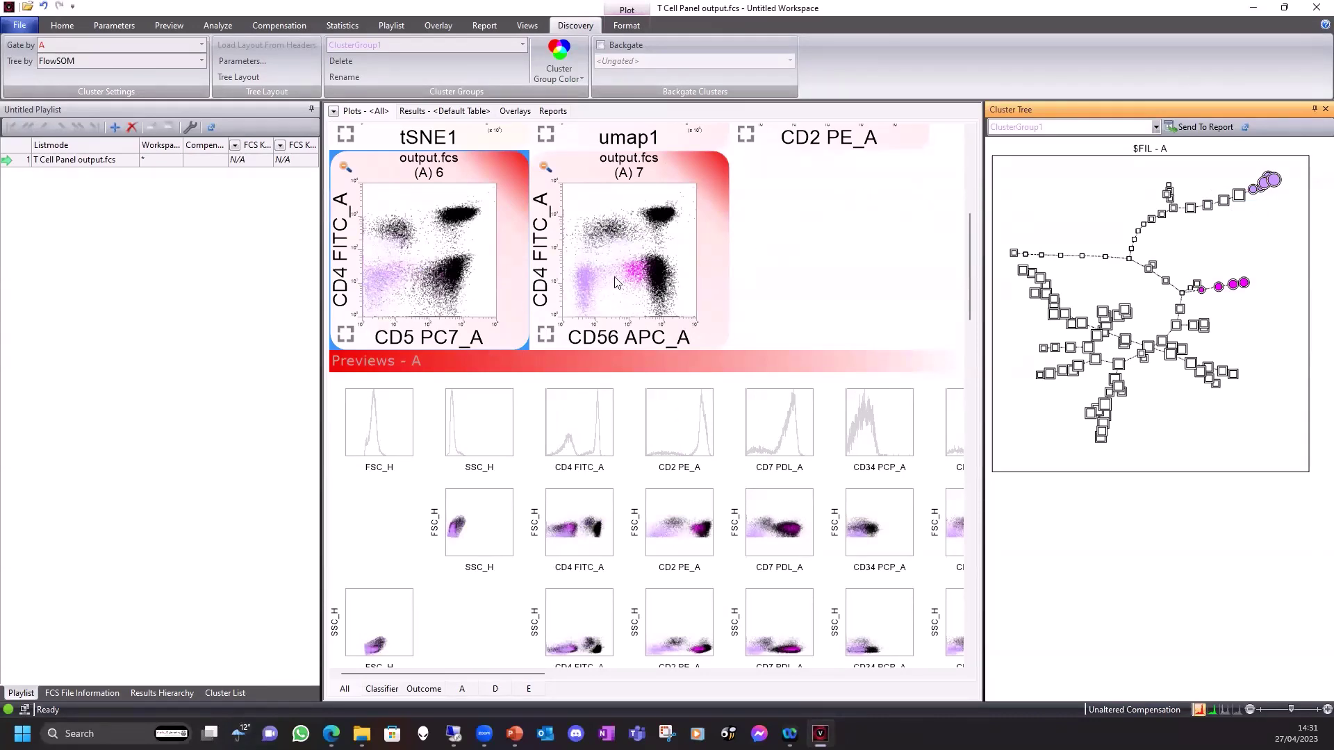
# - Examine where the light purple cluster group falls across the marker previews of gate A, including CD16, CD3 and CD8
pyautogui.scroll(-3, 525, 312)
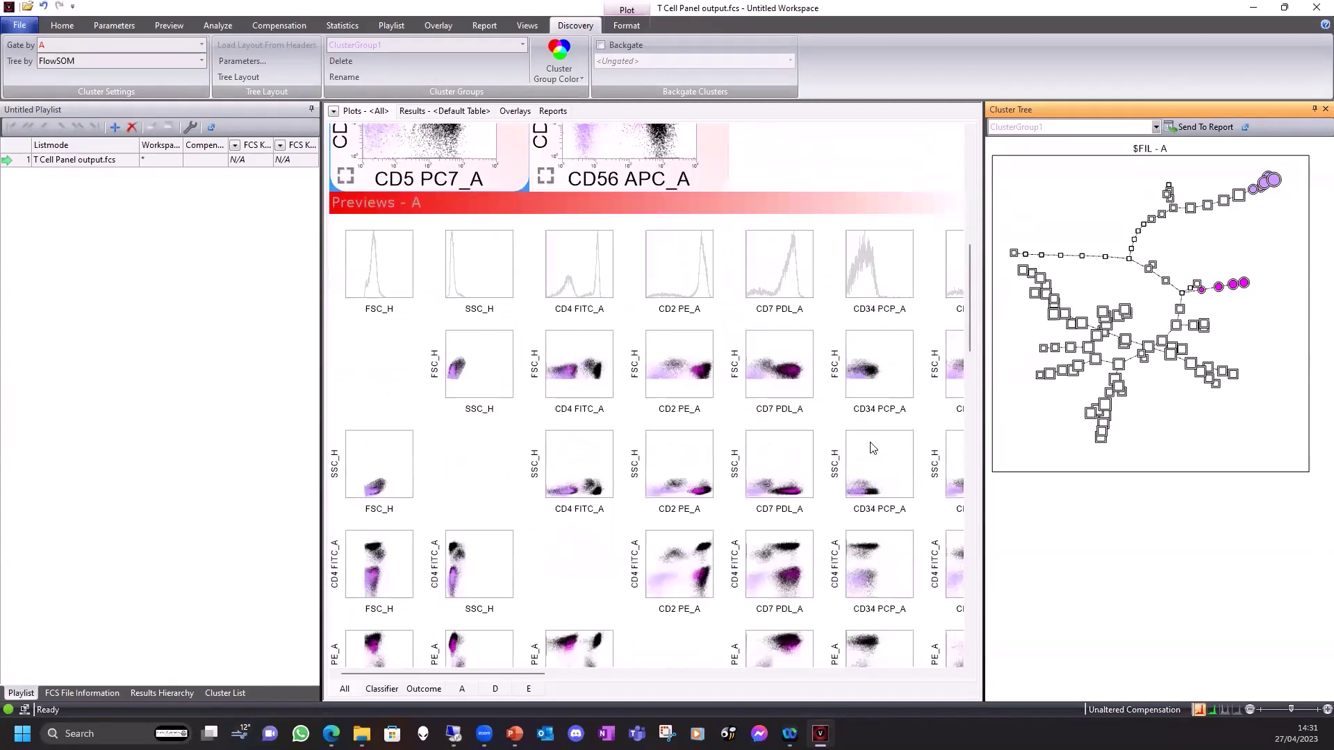
pyautogui.scroll(-2, 855, 451)
pyautogui.scroll(-1, 843, 474)
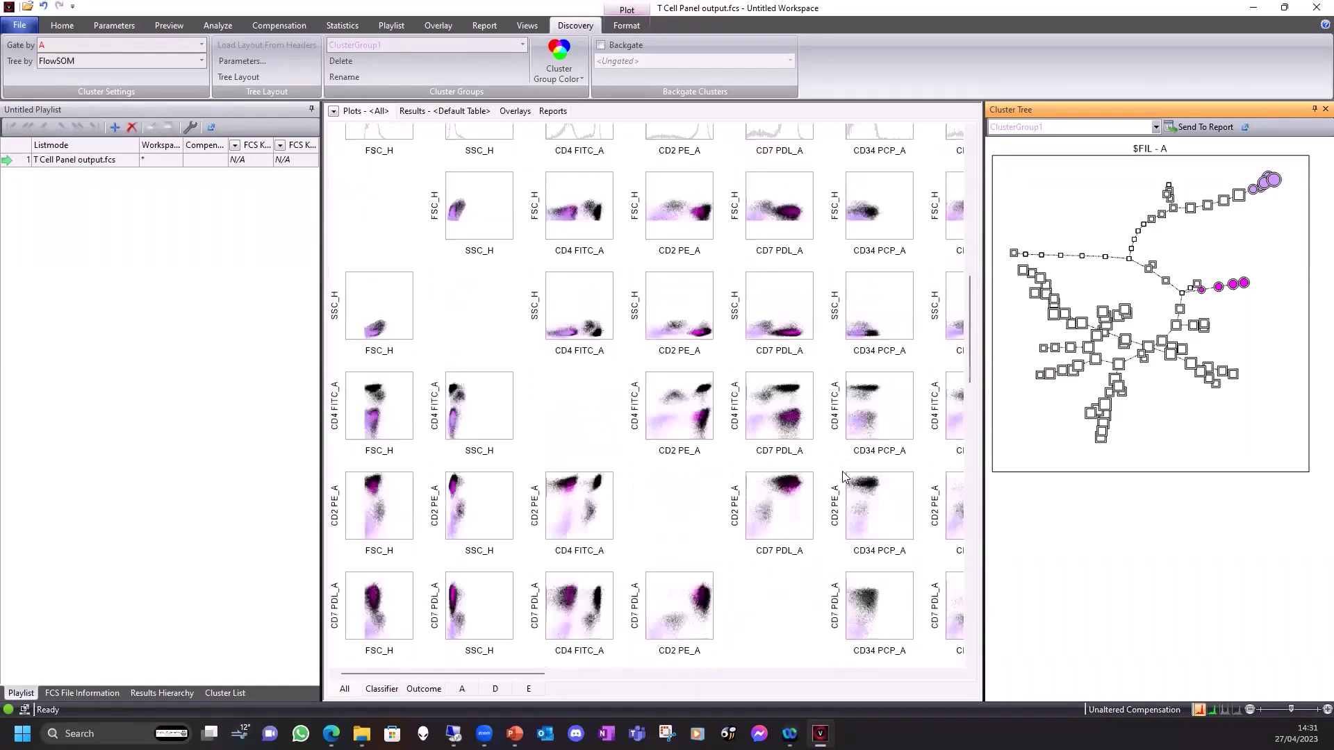
pyautogui.scroll(-1, 561, 541)
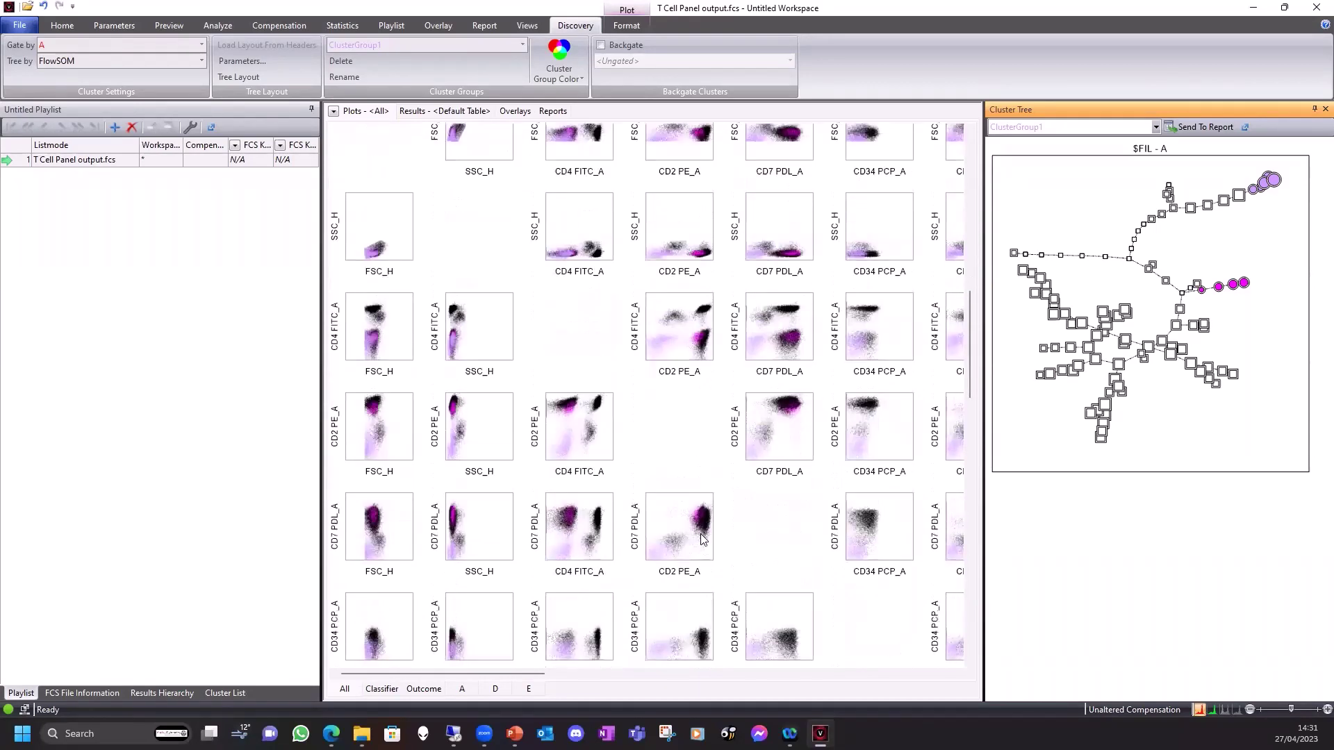
pyautogui.scroll(-2, 562, 540)
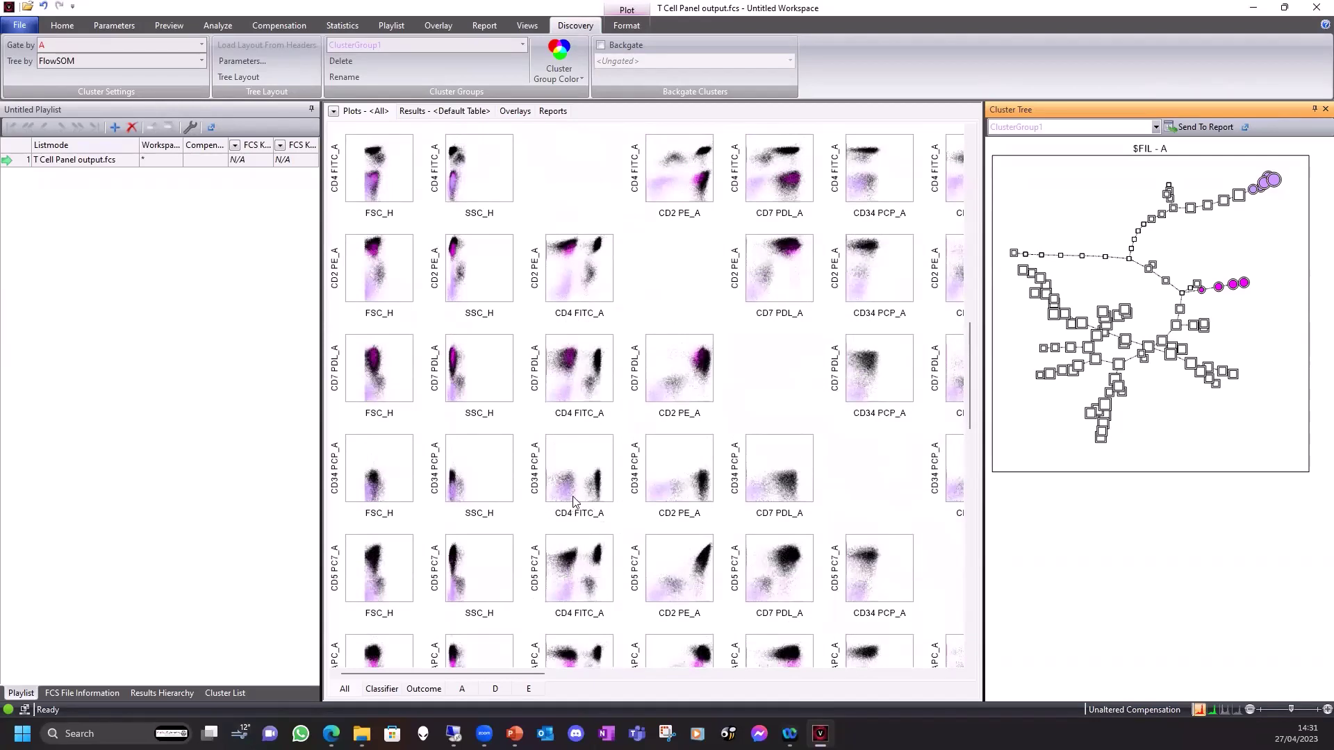
pyautogui.scroll(-1, 890, 485)
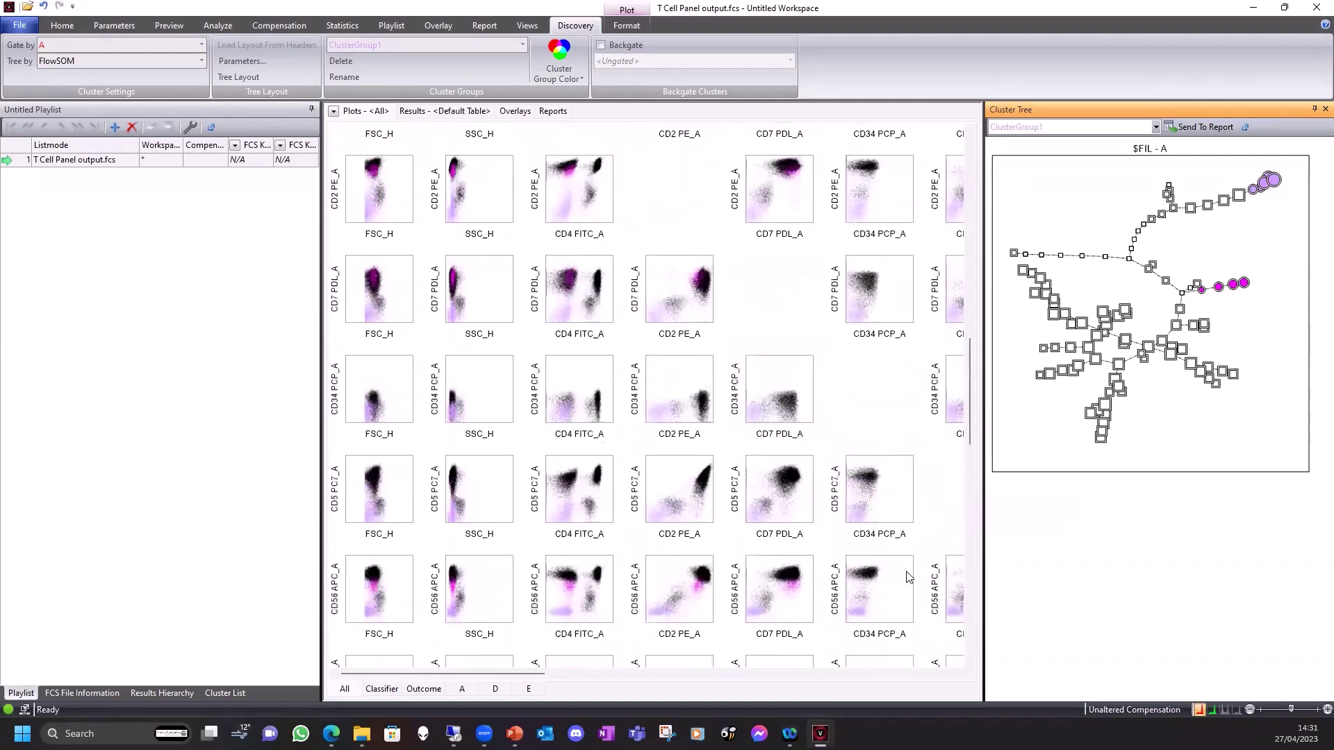
pyautogui.moveTo(536, 678); pyautogui.dragTo(682, 674)
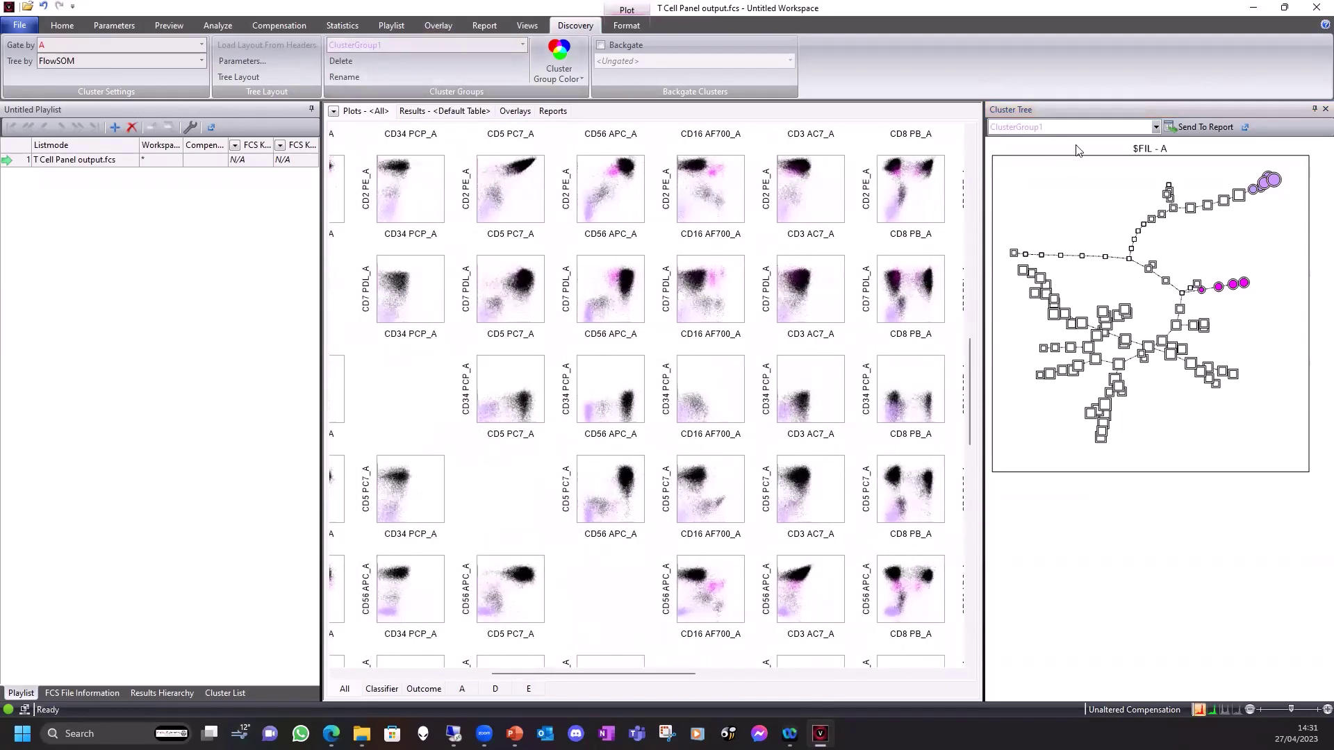
# - Rename the light purple cluster group as Neg
pyautogui.click(346, 78)
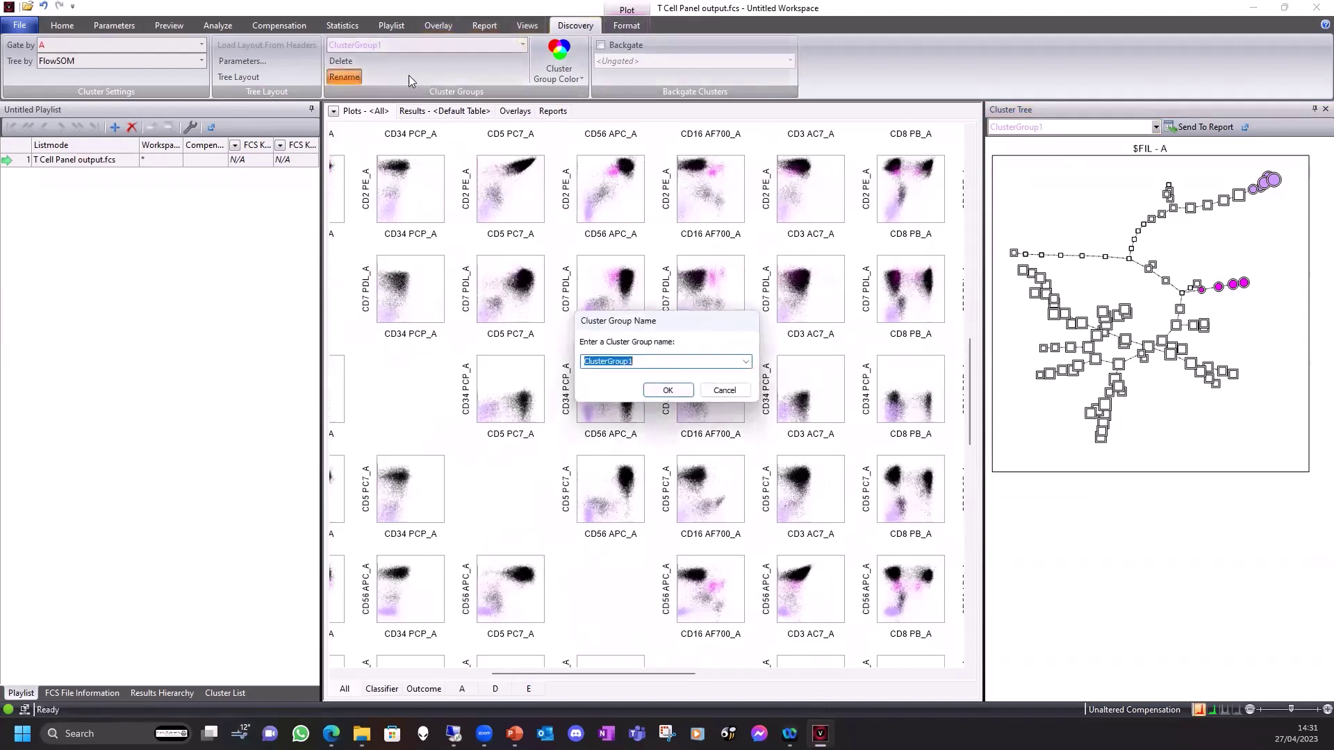
pyautogui.write('Neg')
pyautogui.click(669, 391)
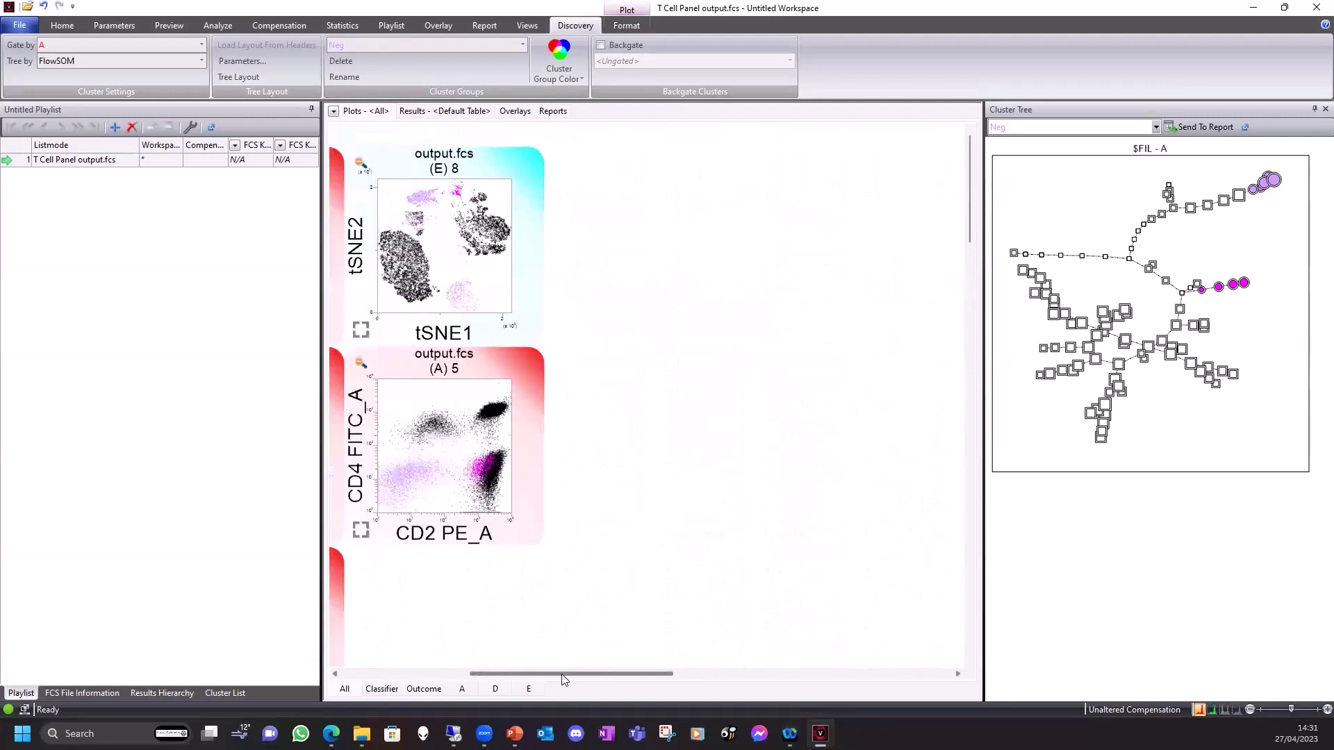
# - Save the current playlist in the T Cell Panel folder under the name playlist2
pyautogui.click(21, 27)
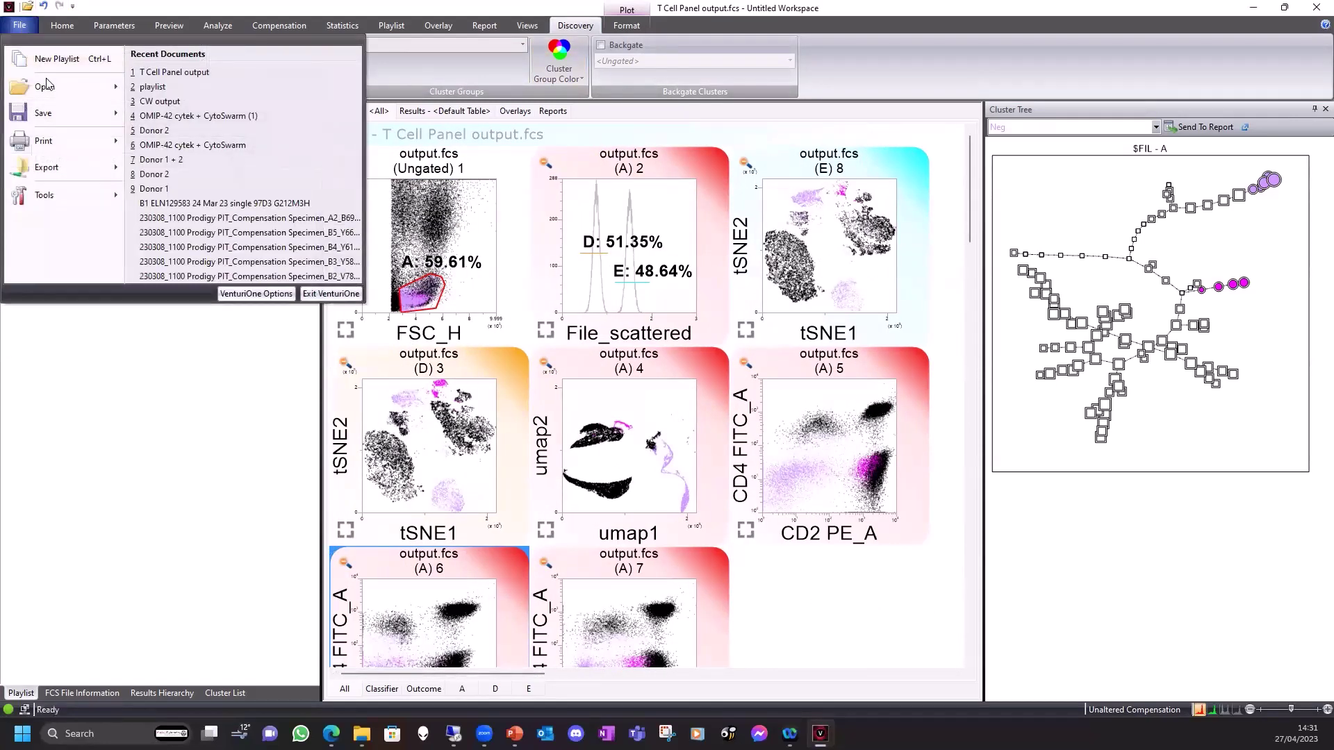
pyautogui.moveTo(54, 118)
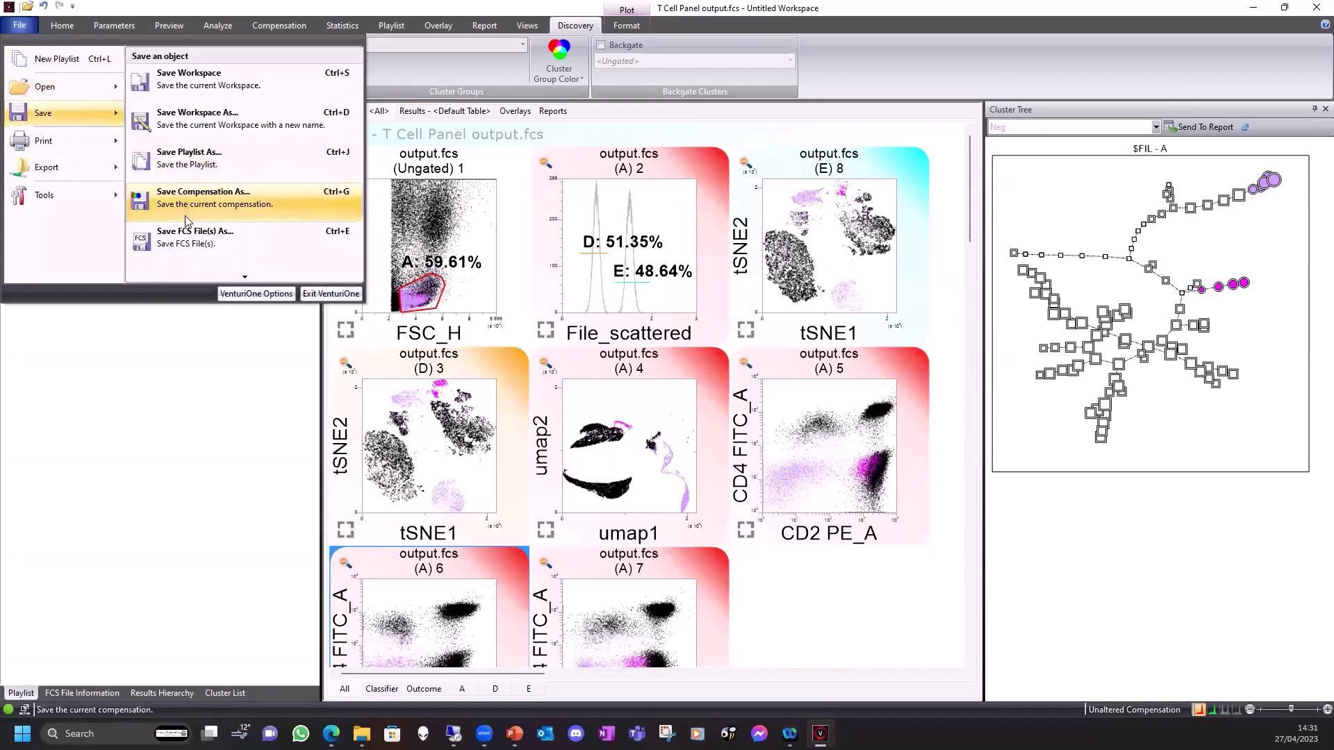
pyautogui.click(201, 163)
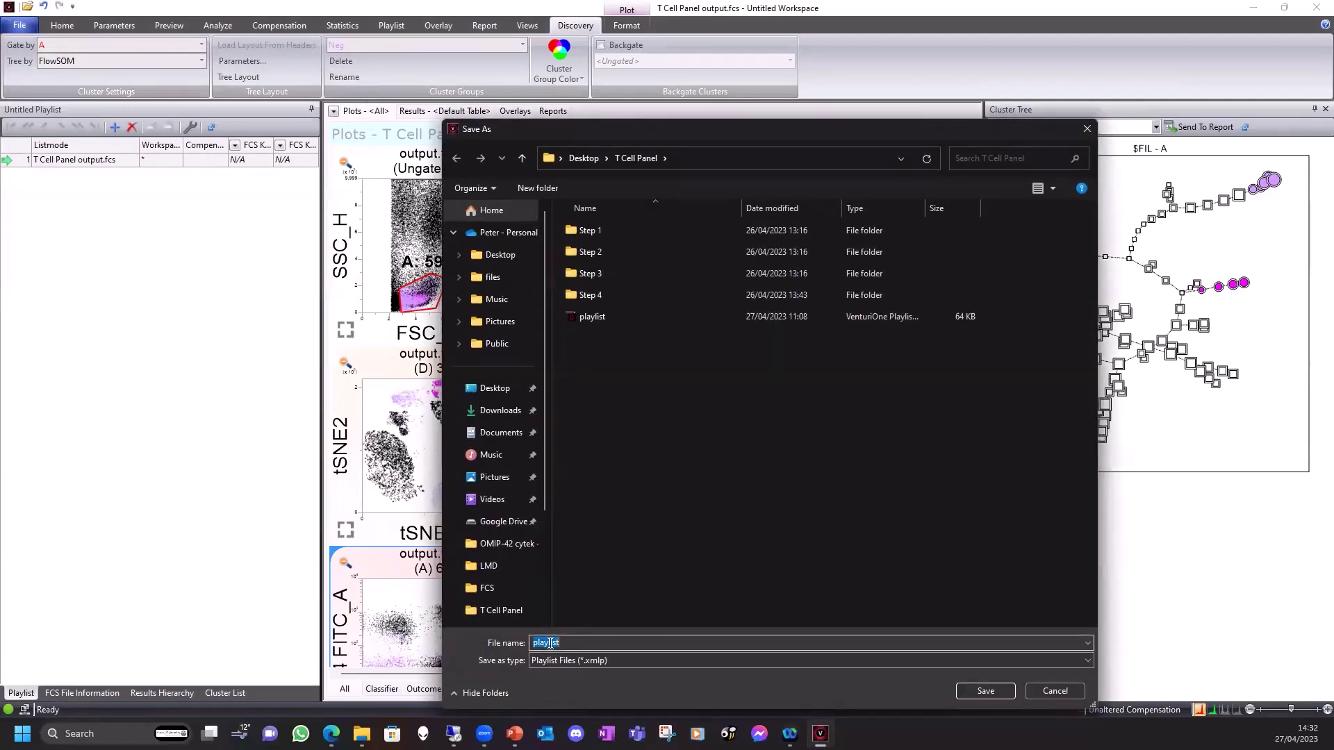
pyautogui.click(627, 642)
pyautogui.click(986, 691)
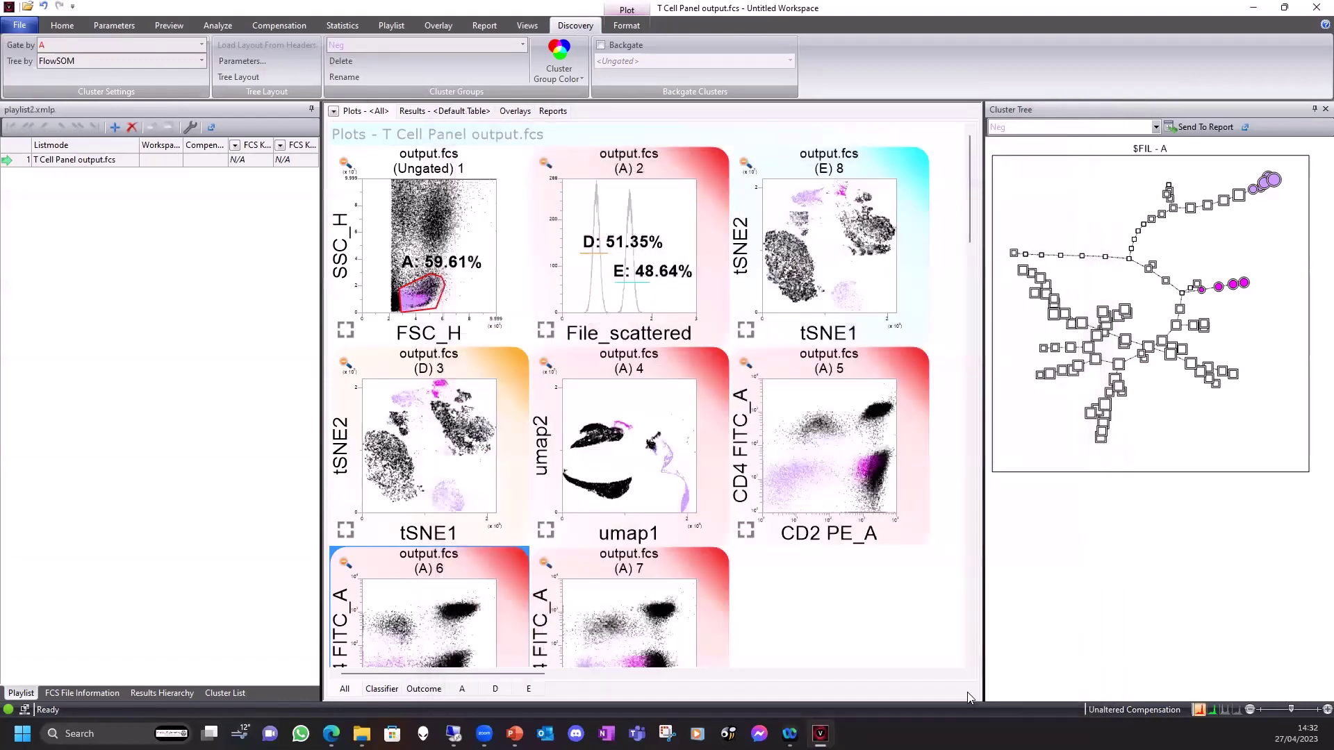
# - Open the previously saved playlist file named playlist from the T Cell Panel folder
pyautogui.click(19, 25)
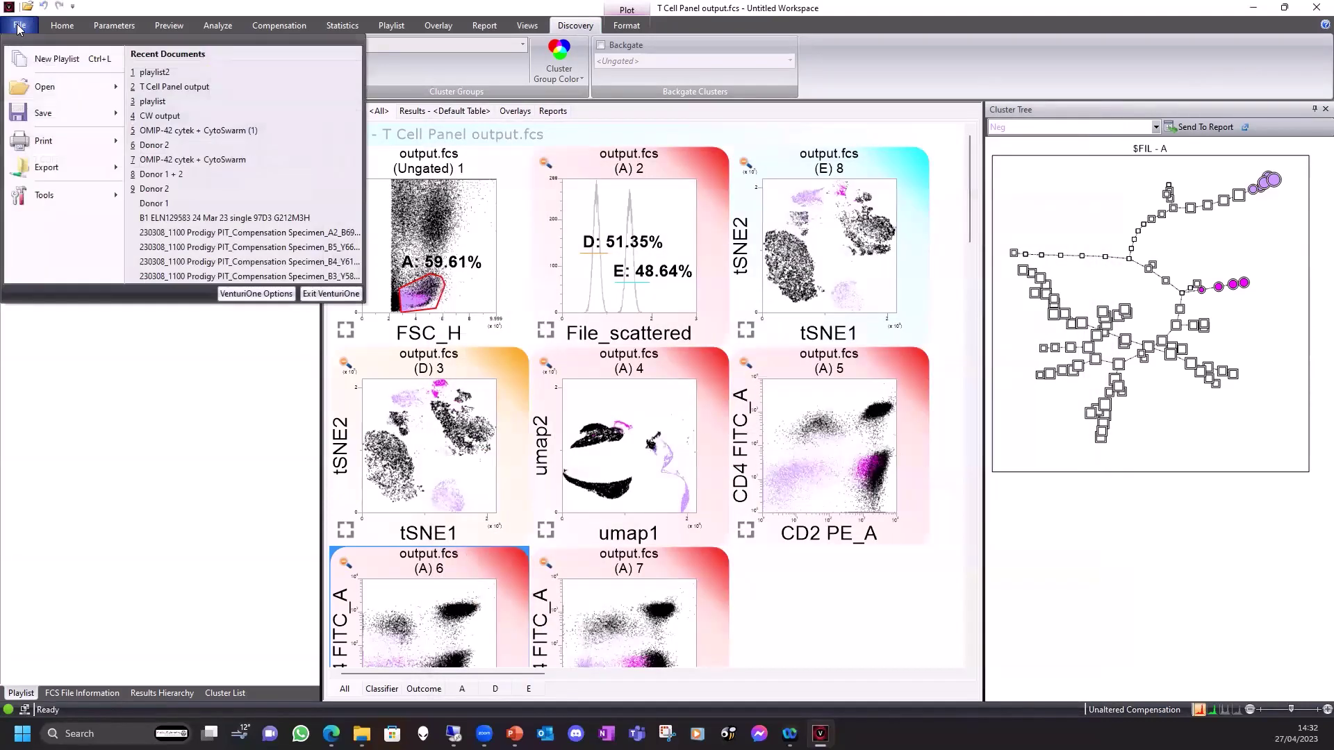
pyautogui.moveTo(42, 87)
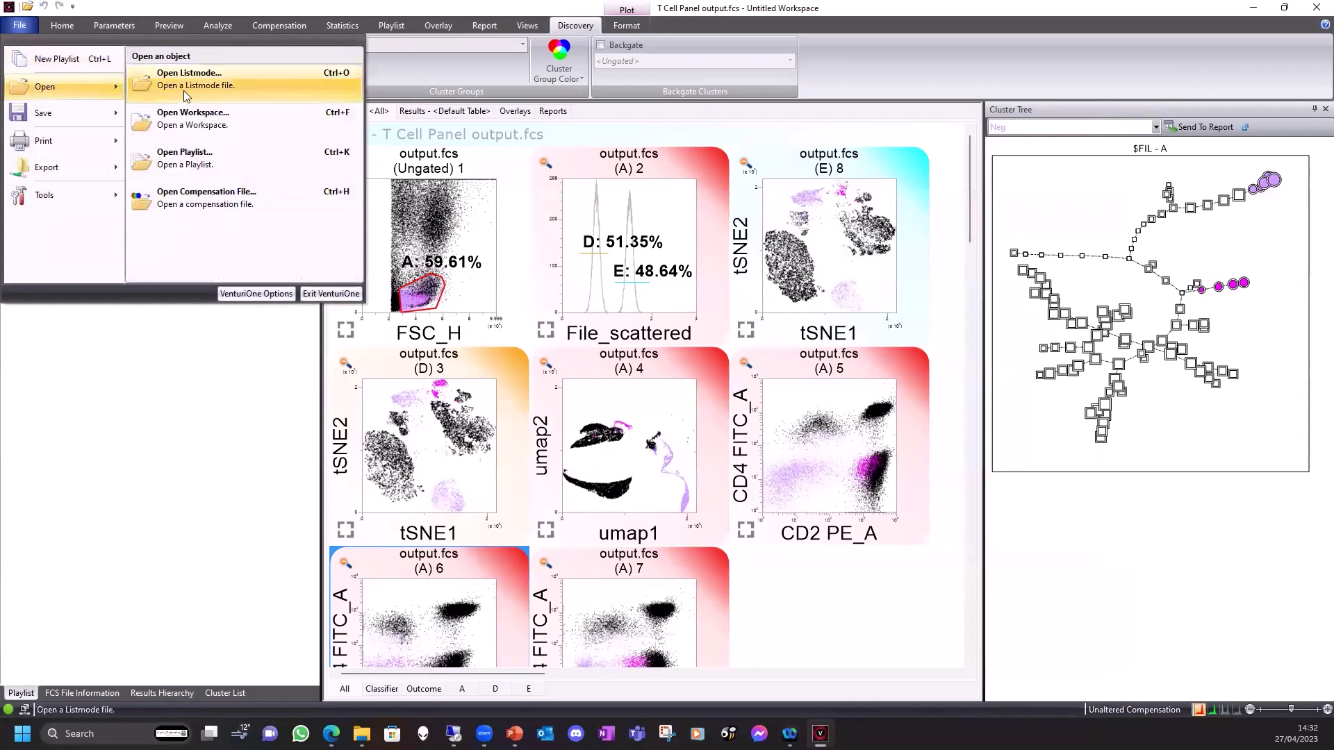
pyautogui.click(214, 157)
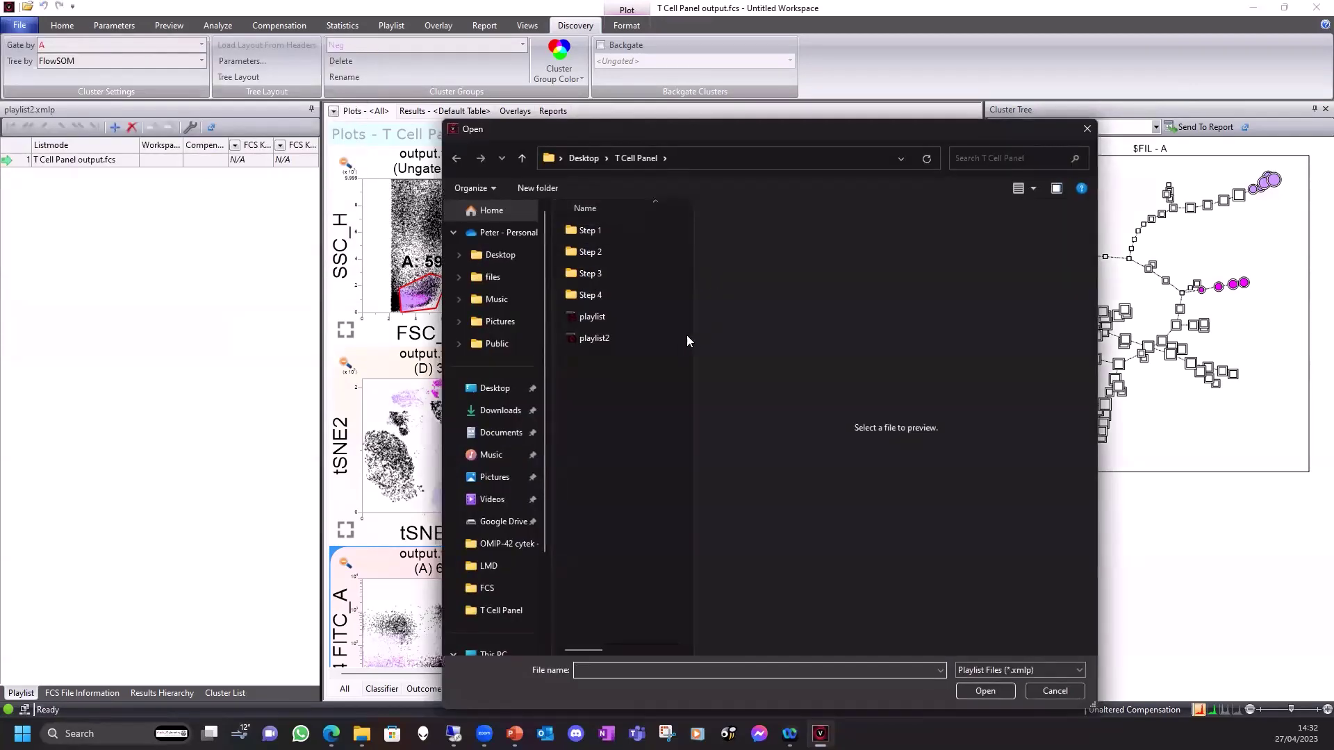
pyautogui.doubleClick(620, 322)
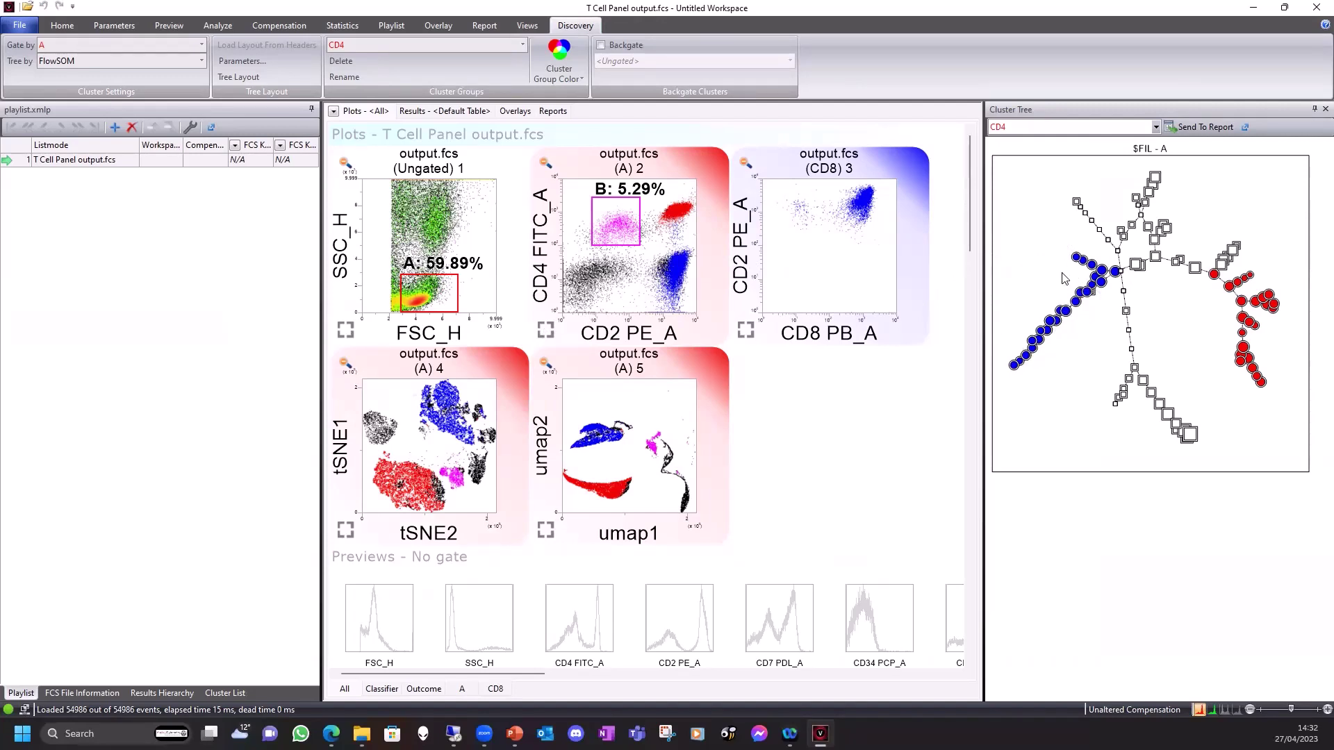
# - Review the cluster groups of the opened playlist and how the CD4 and CD8 clusters fall in its plots and previews
pyautogui.click(1156, 127)
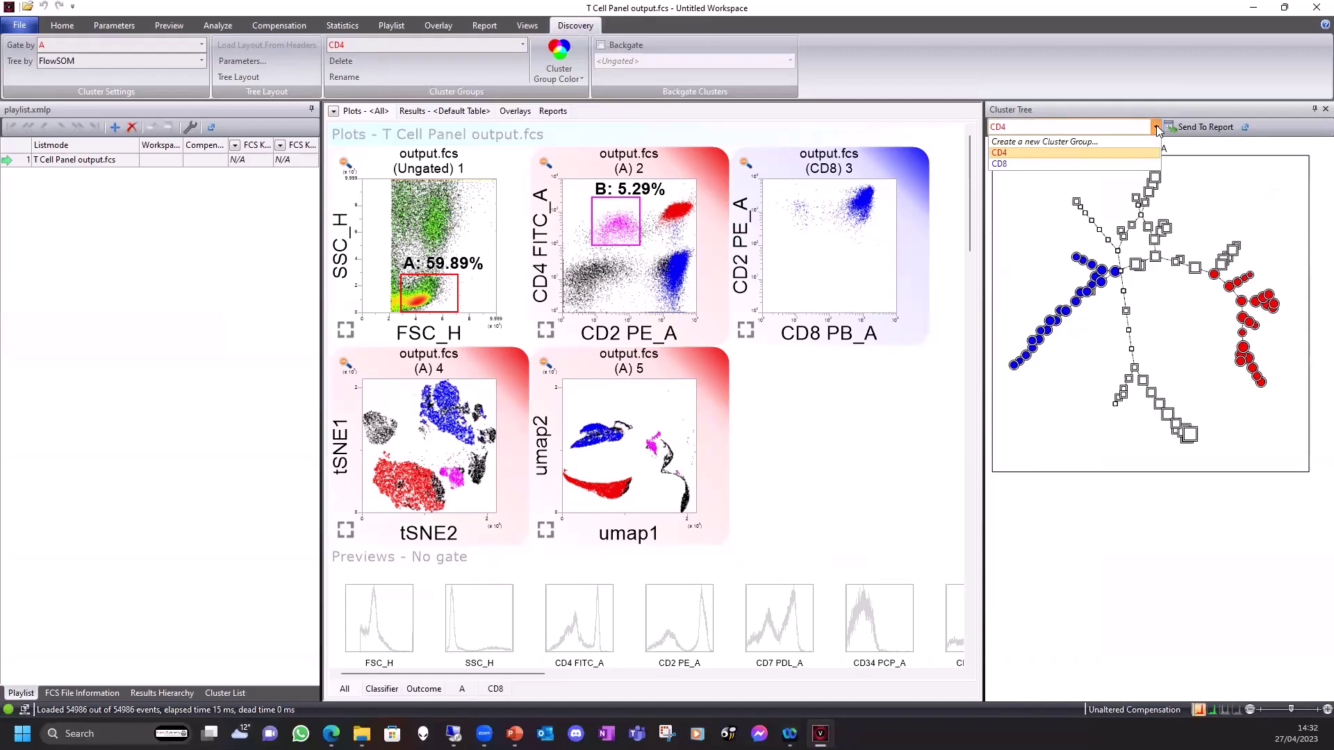
pyautogui.click(1050, 381)
pyautogui.scroll(-2, 783, 418)
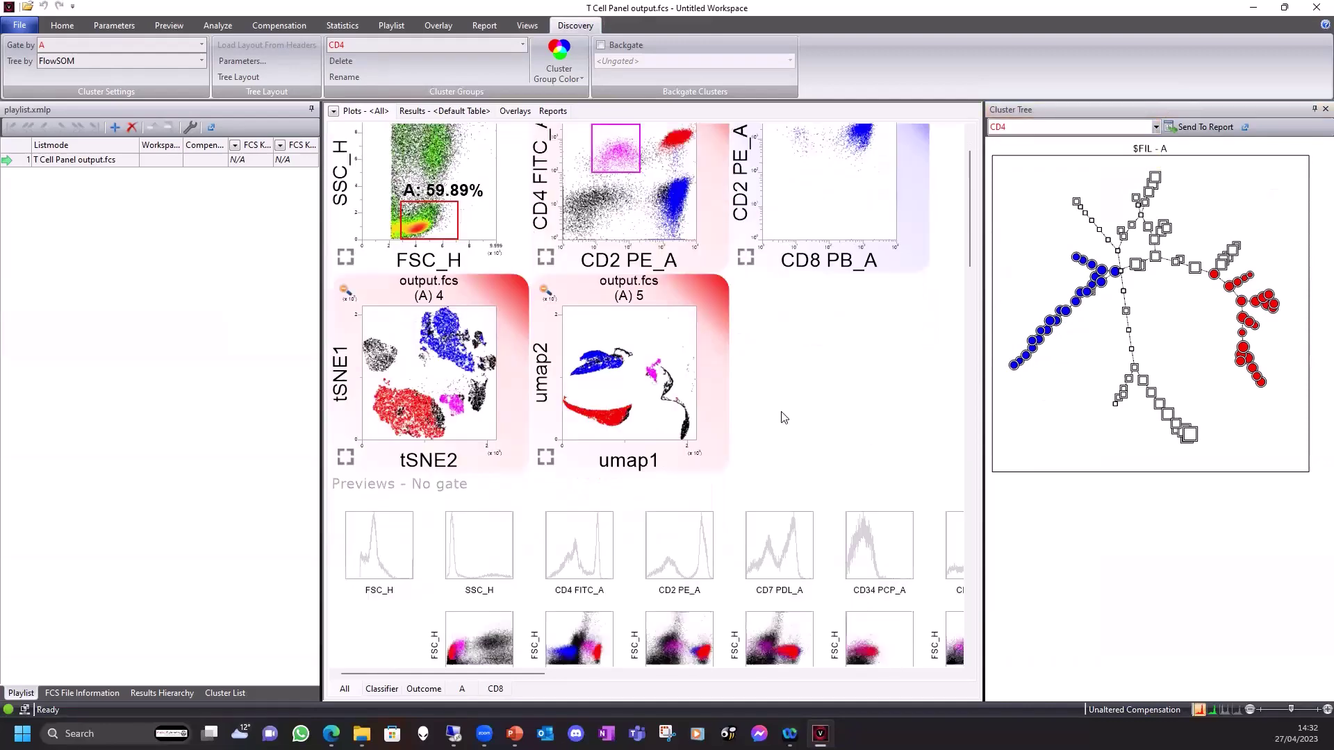
pyautogui.scroll(-2, 783, 417)
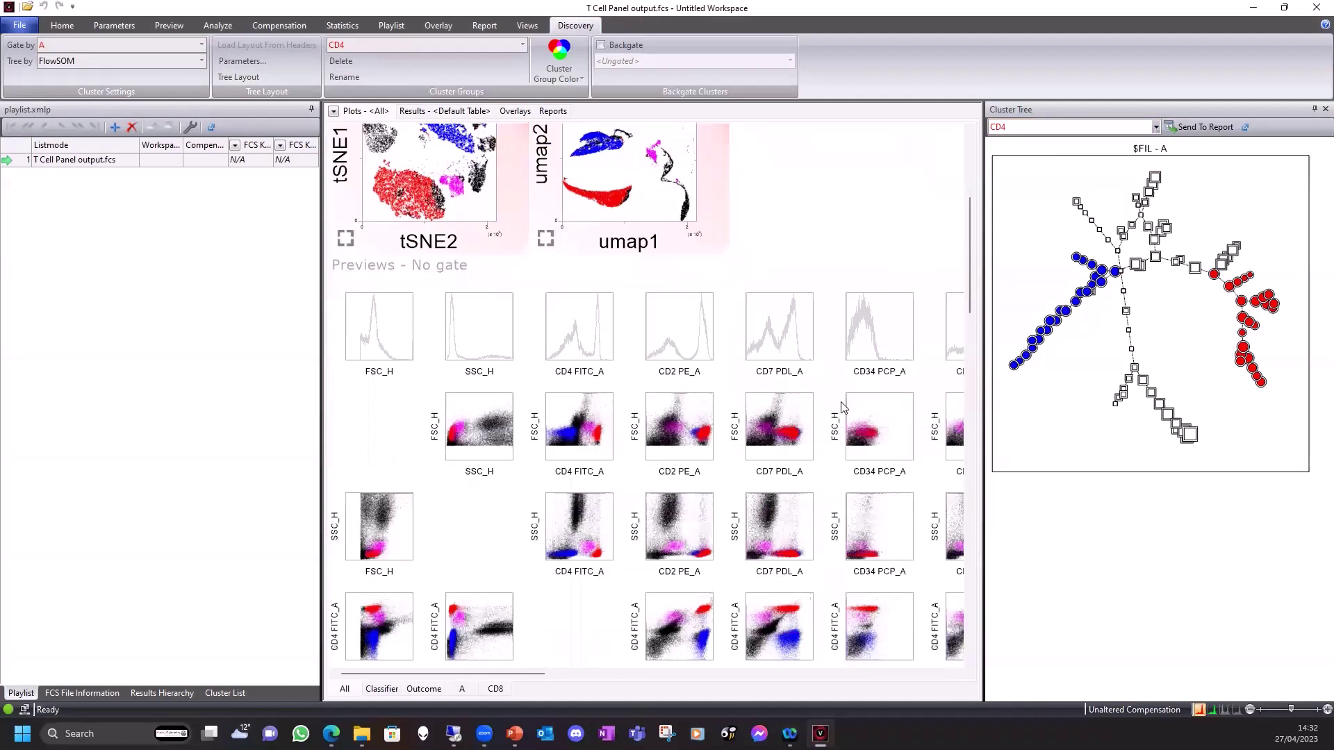
pyautogui.scroll(2, 842, 408)
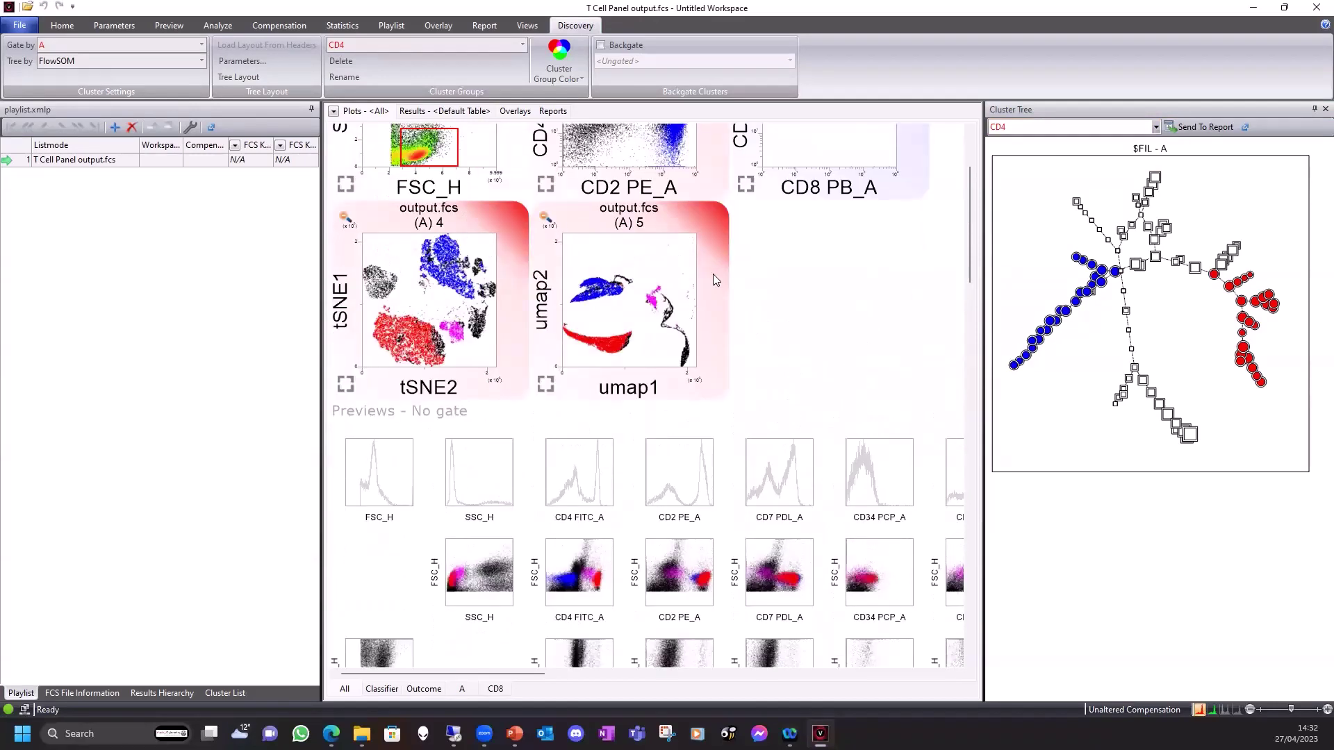
pyautogui.scroll(-4, 859, 351)
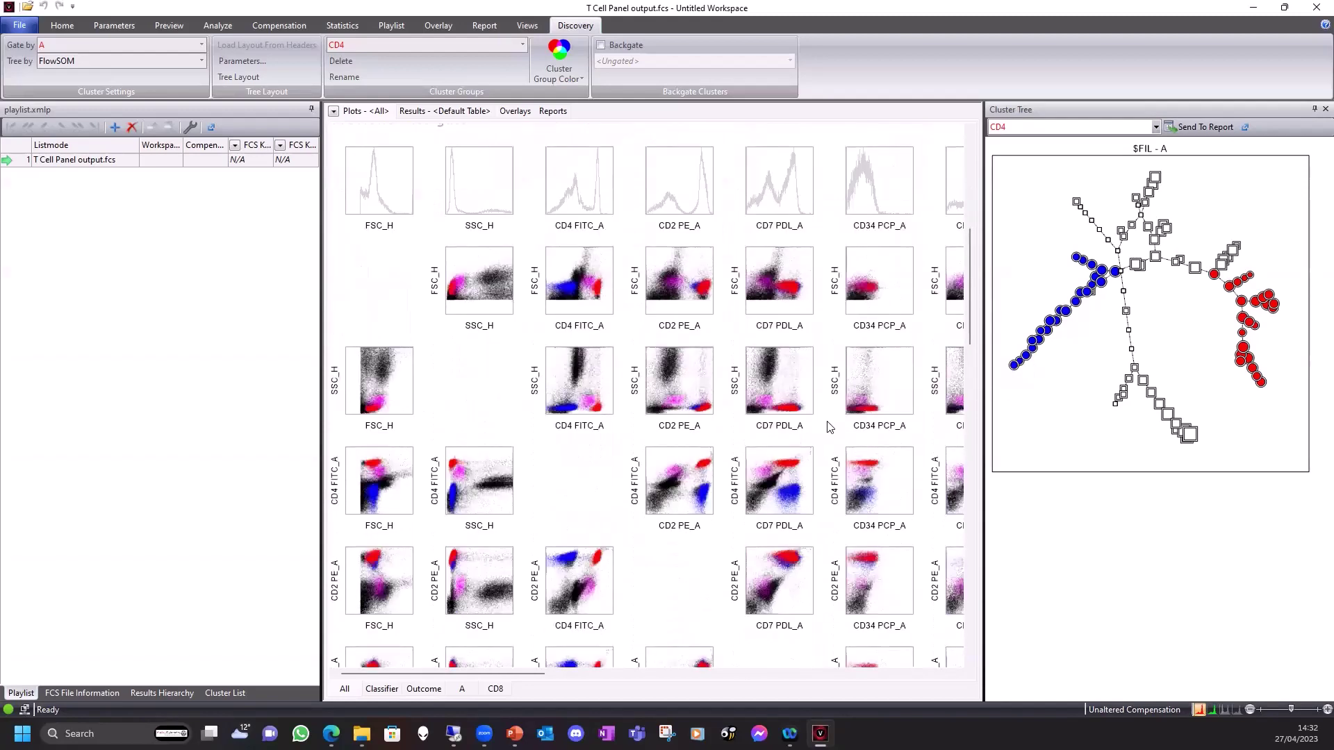
pyautogui.scroll(-1, 829, 427)
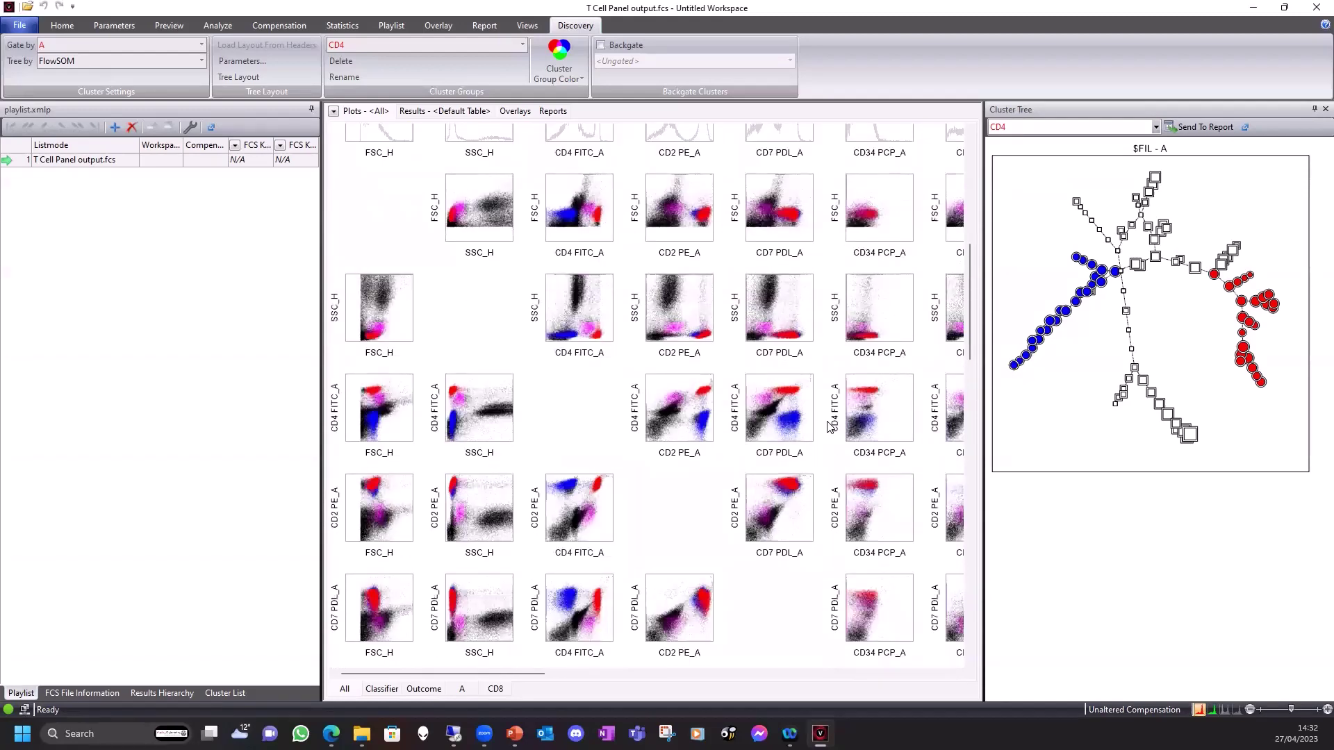
pyautogui.scroll(6, 829, 427)
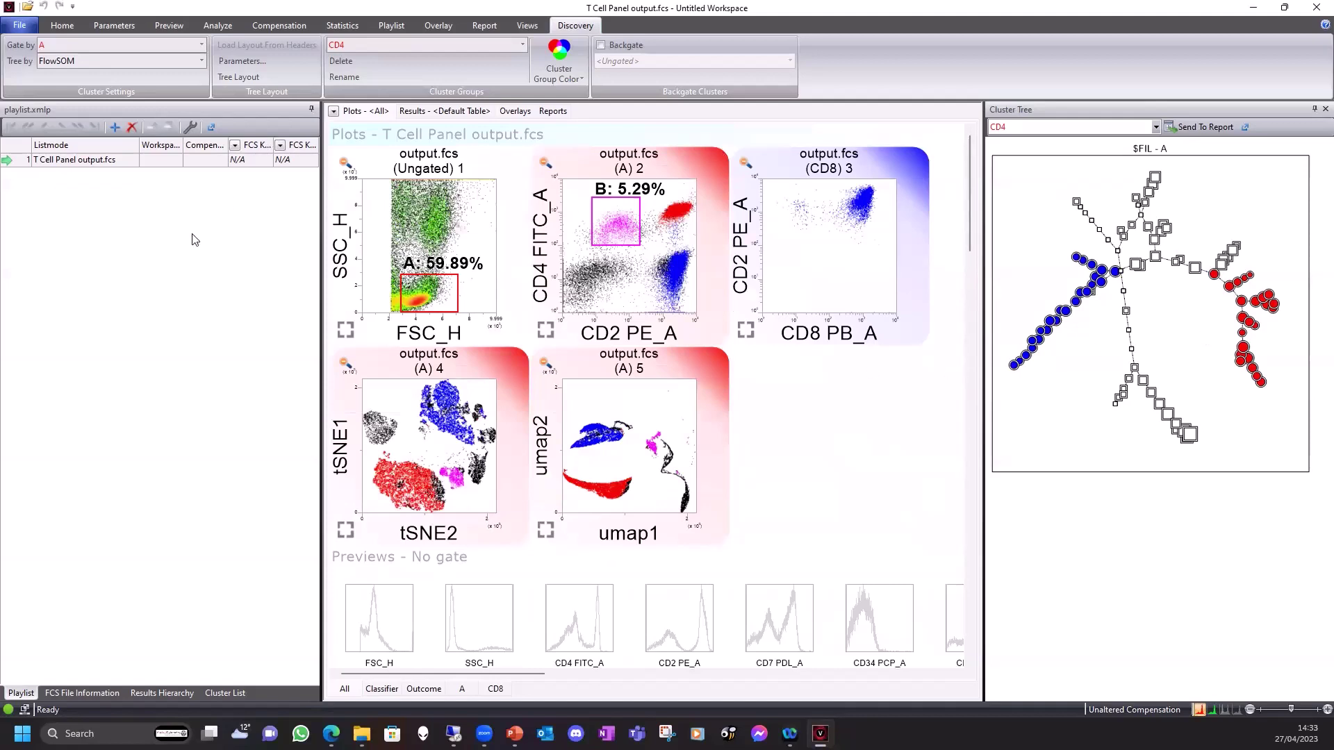
pyautogui.click(158, 166)
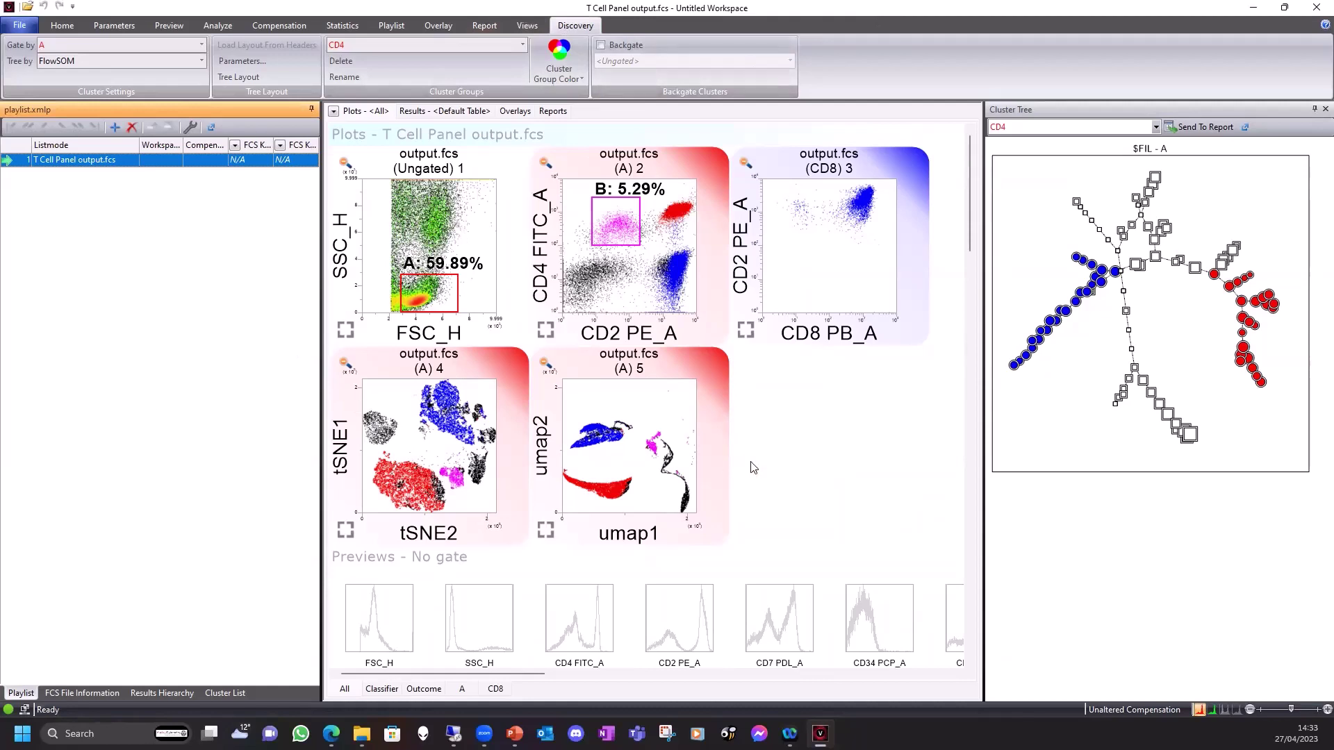
pyautogui.click(834, 479)
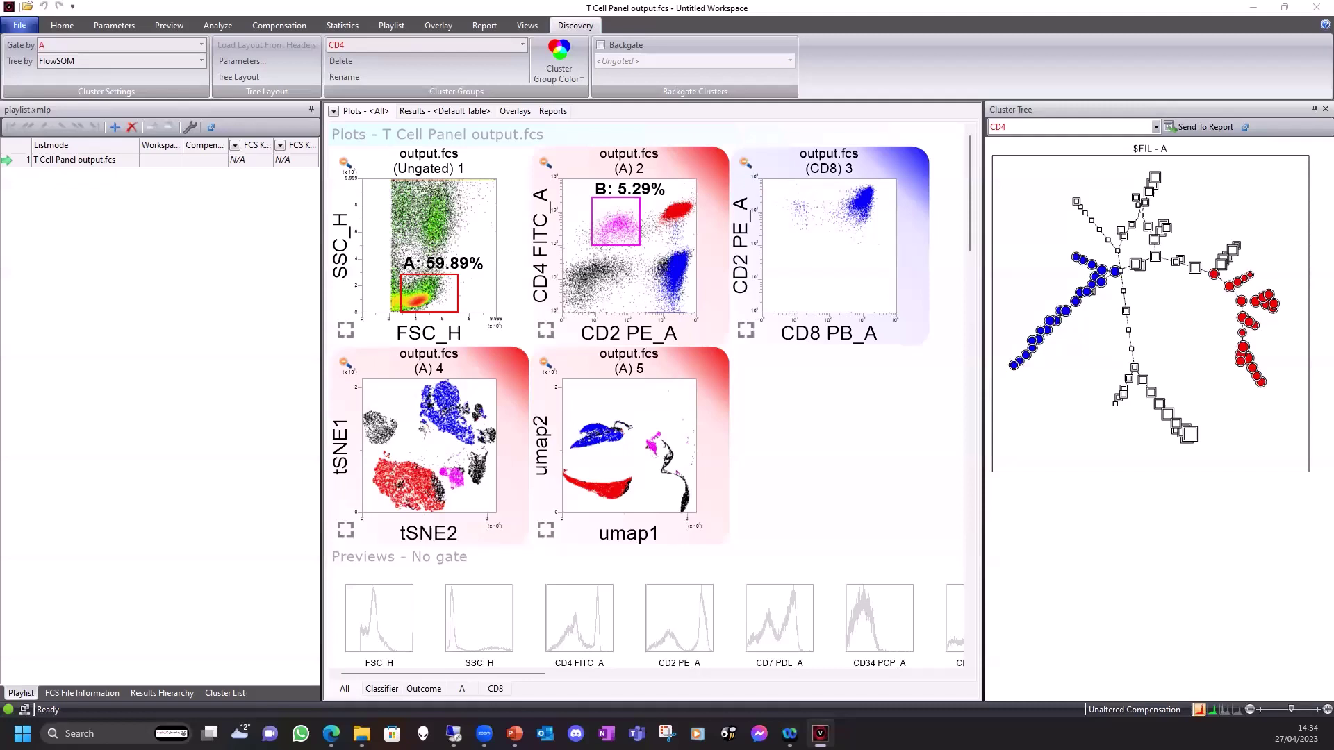
pyautogui.click(108, 293)
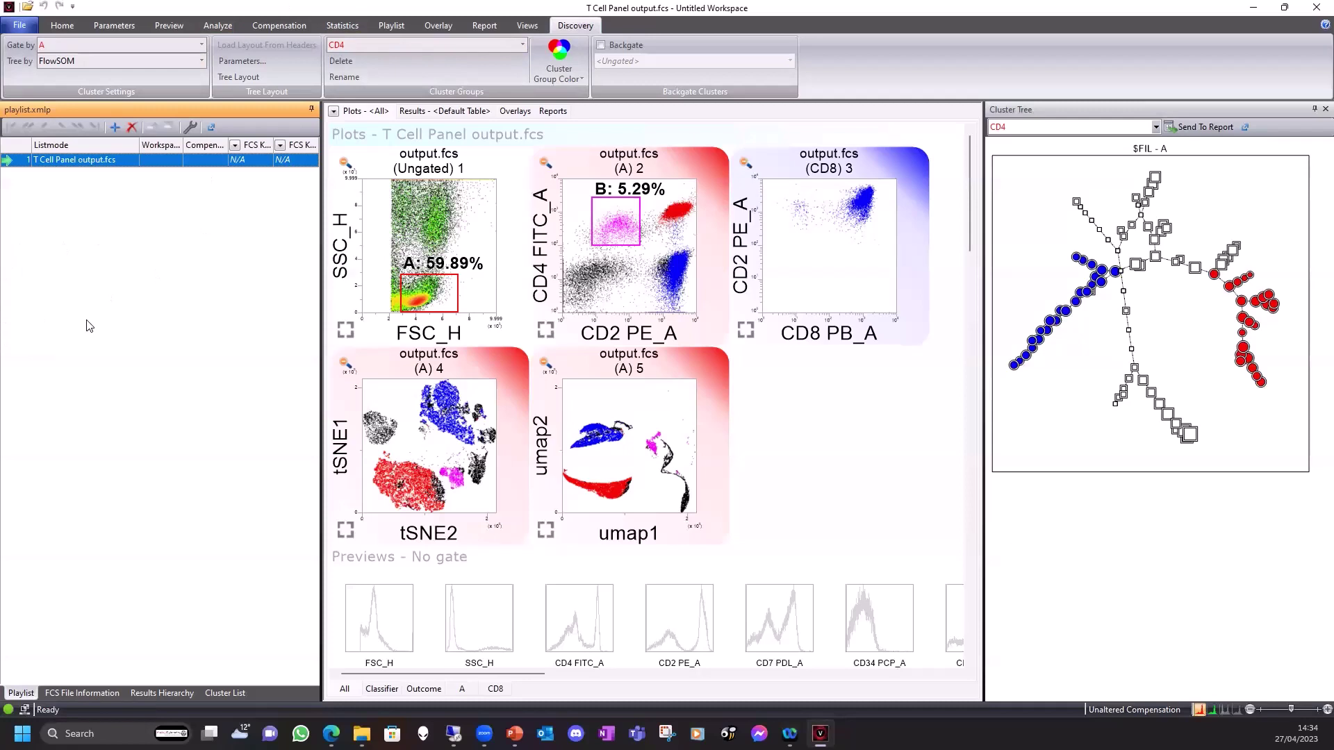
pyautogui.click(909, 486)
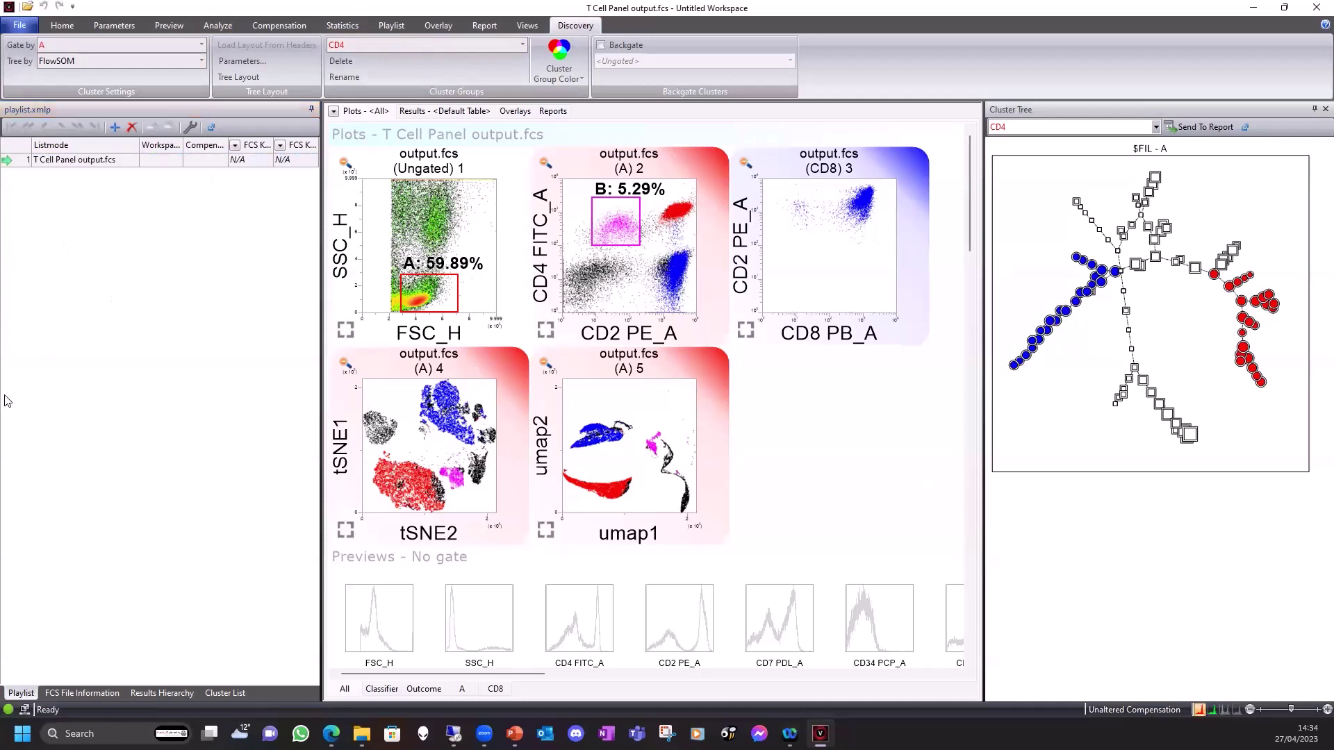
pyautogui.click(195, 393)
pyautogui.click(773, 445)
pyautogui.click(19, 28)
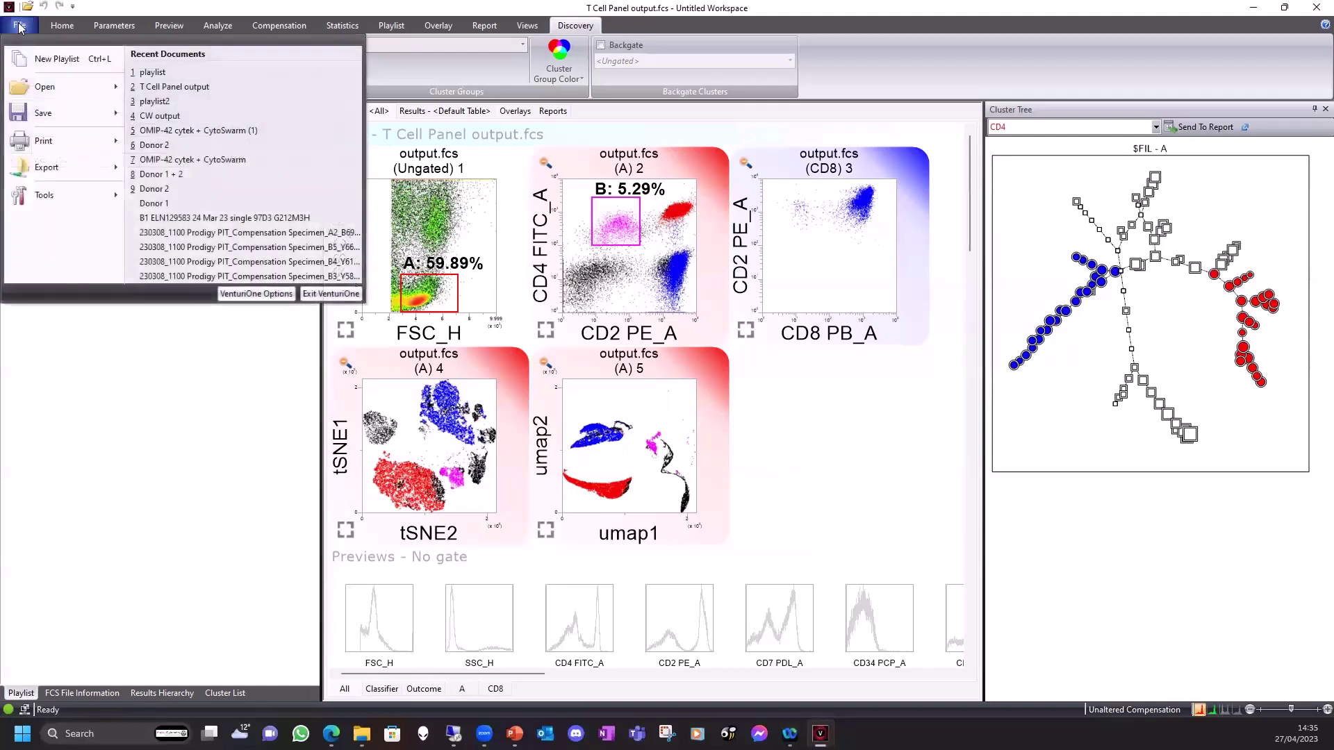
pyautogui.click(125, 432)
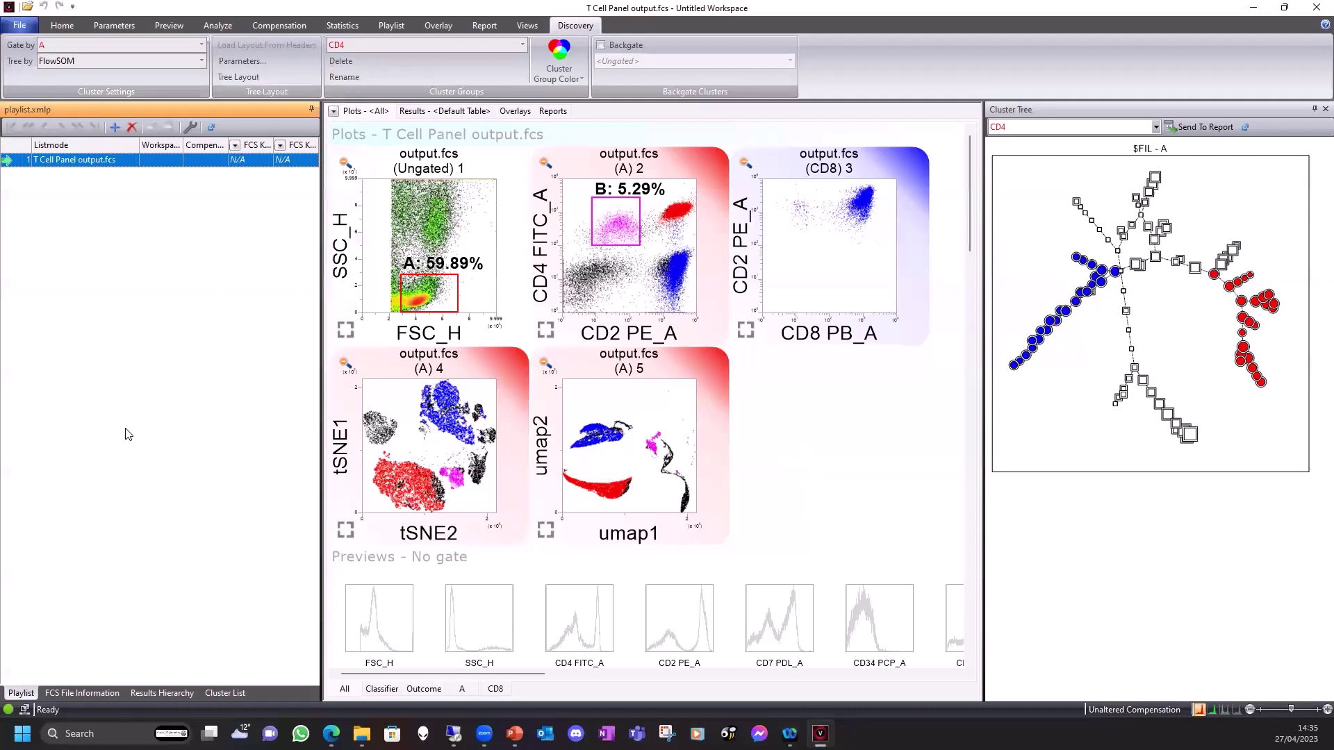
# - Open the playlist file OMIP-42 cytek + CytoSwarm from the folder of the same name on the Desktop
pyautogui.click(18, 28)
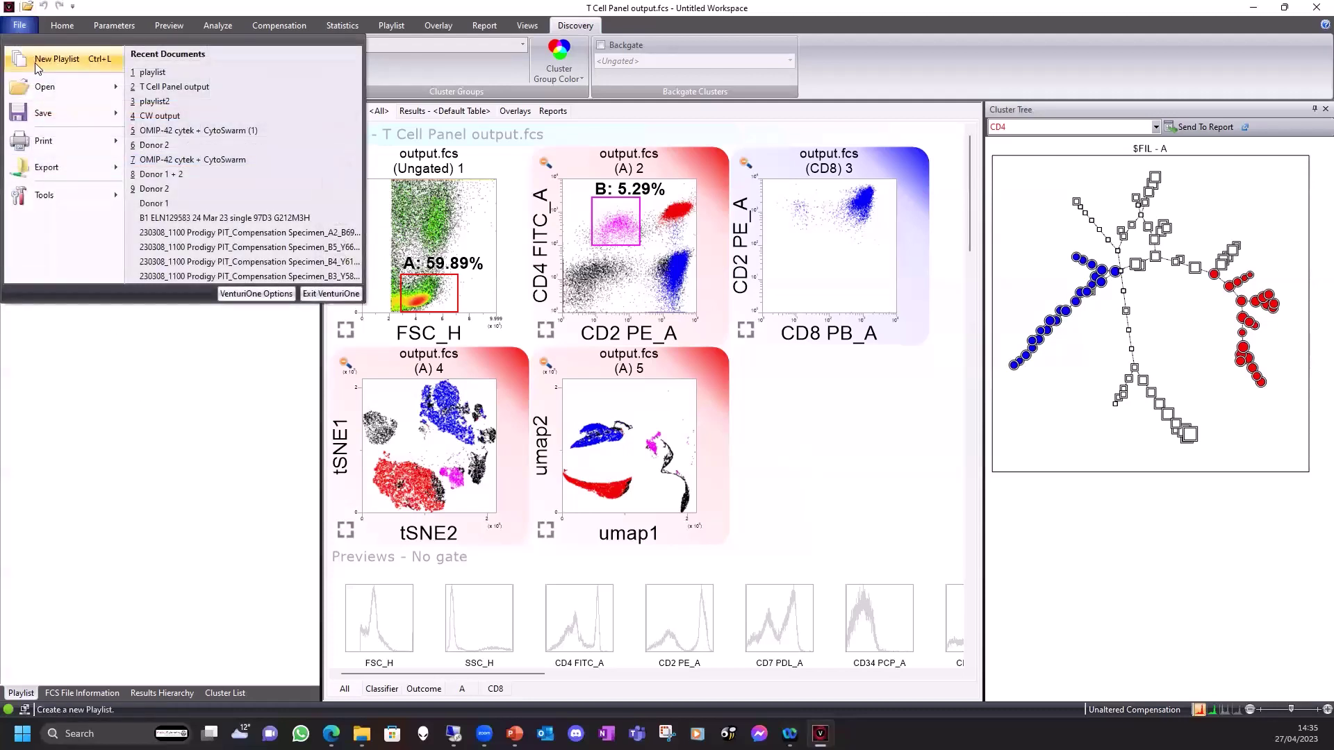
pyautogui.moveTo(44, 87)
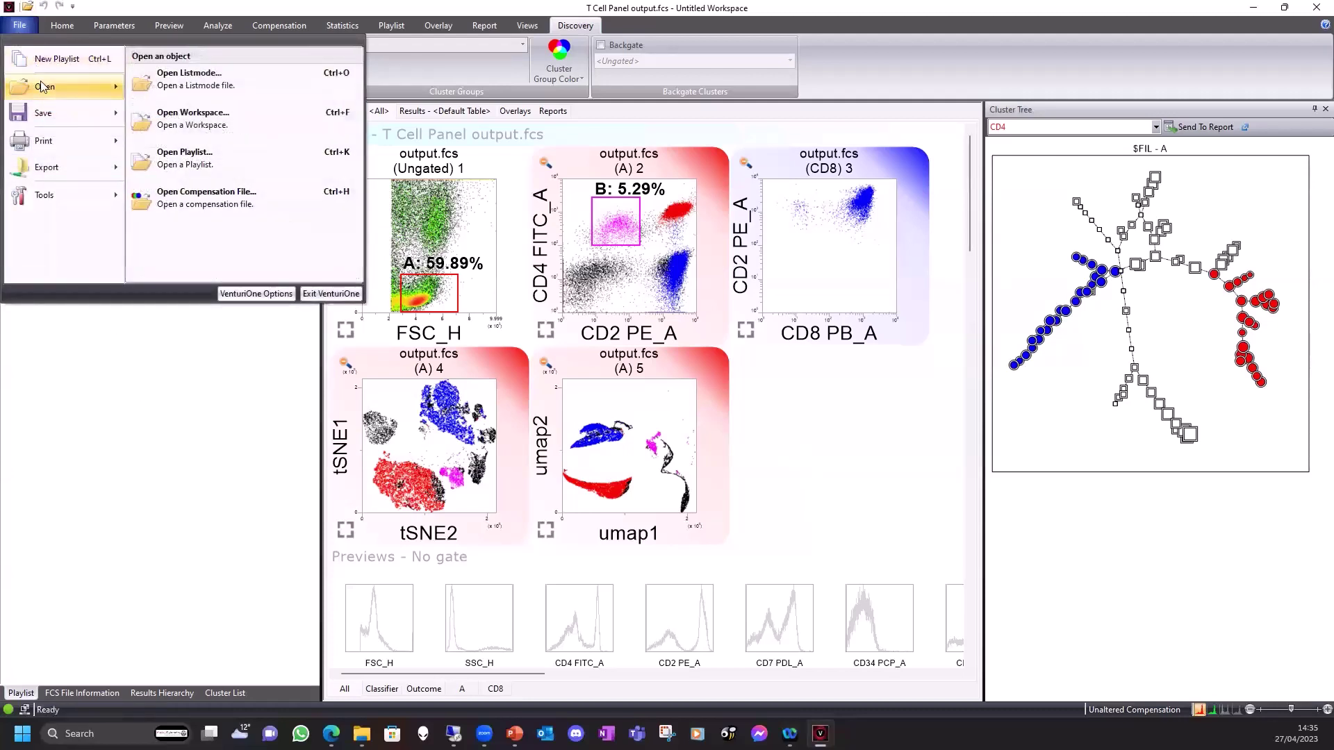
pyautogui.click(196, 165)
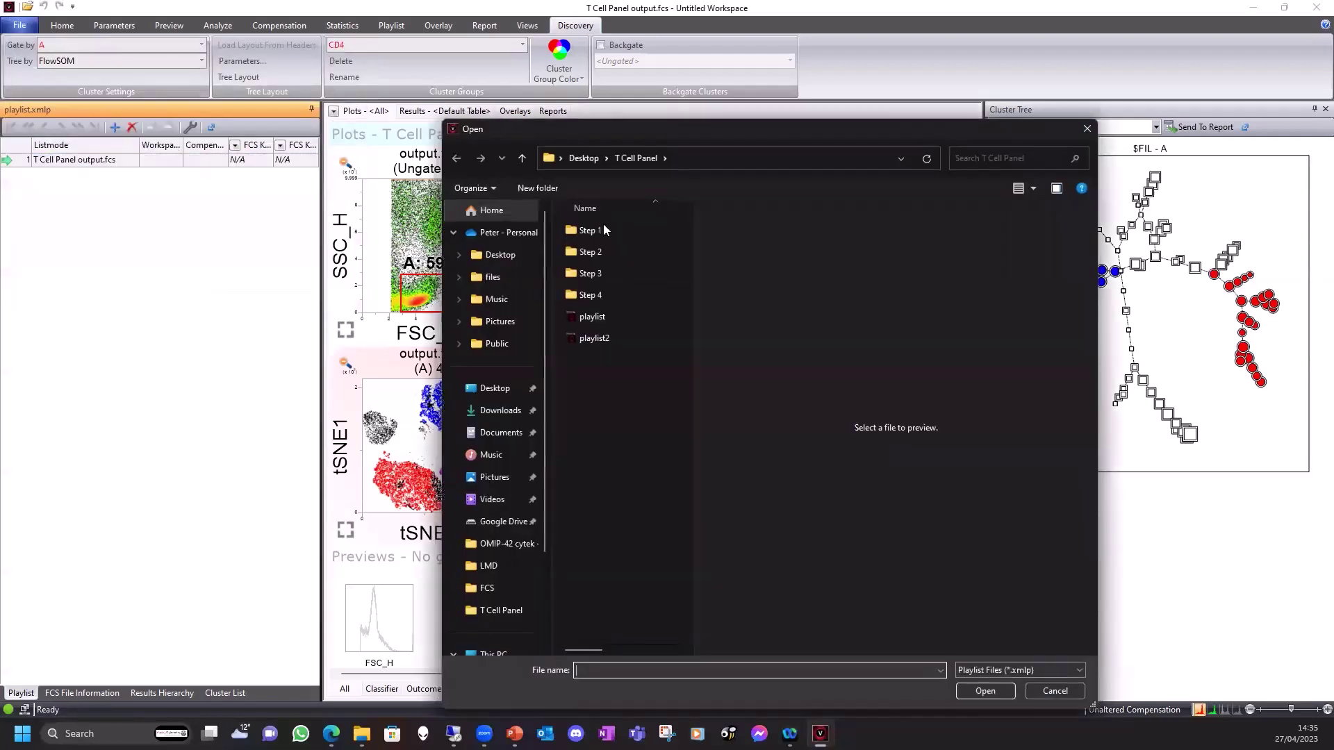
pyautogui.click(596, 160)
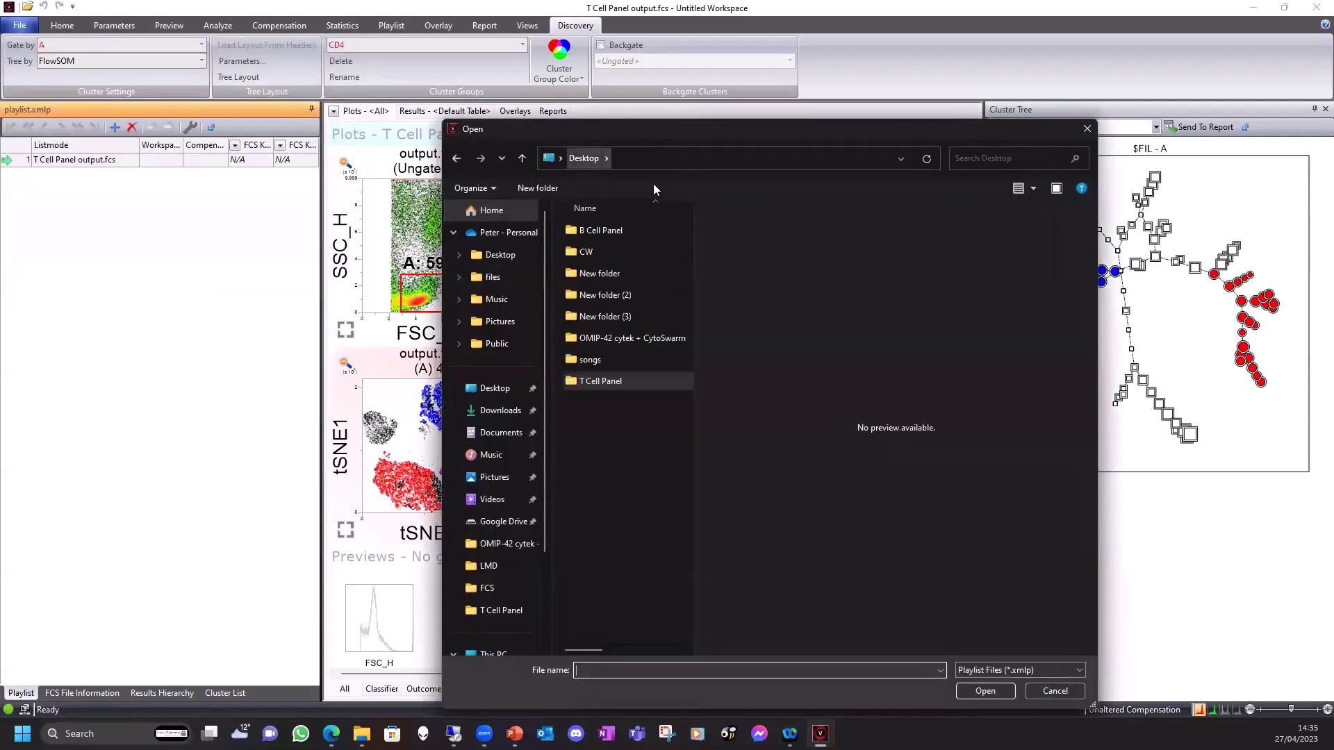
pyautogui.doubleClick(632, 339)
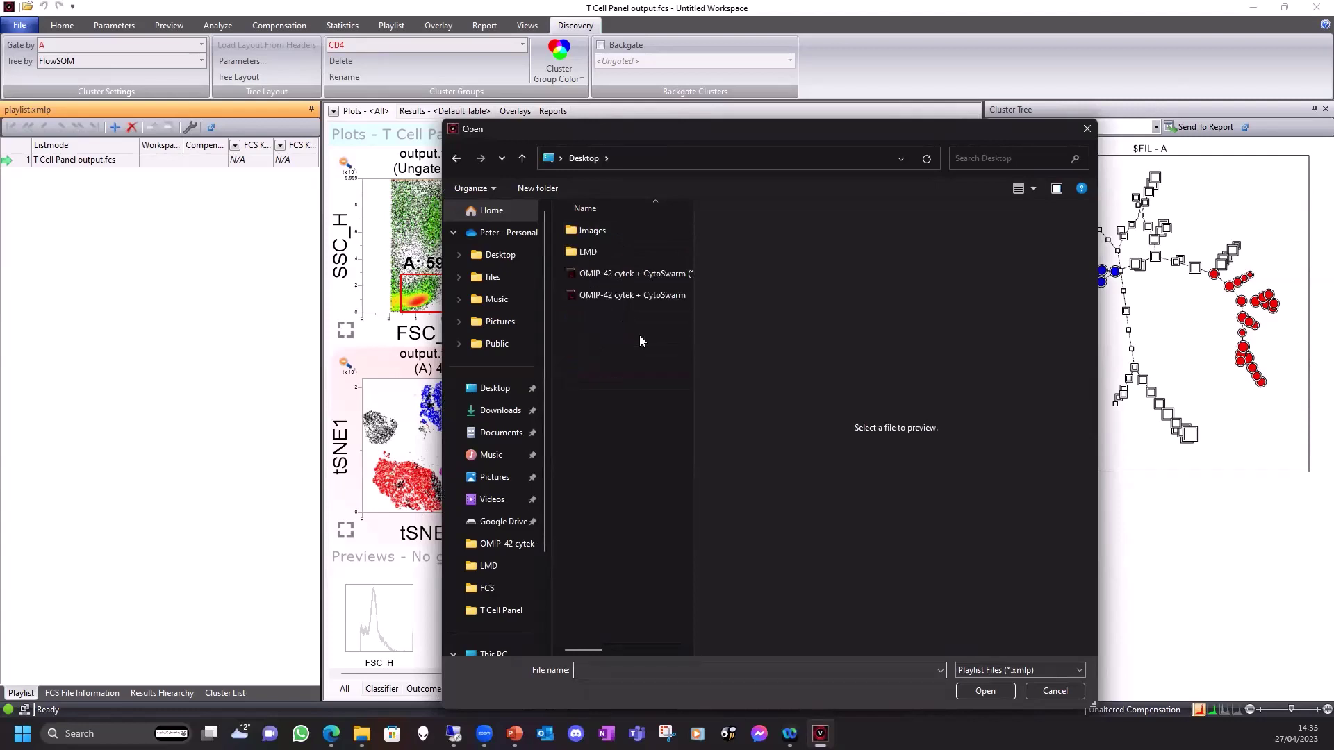
pyautogui.doubleClick(635, 297)
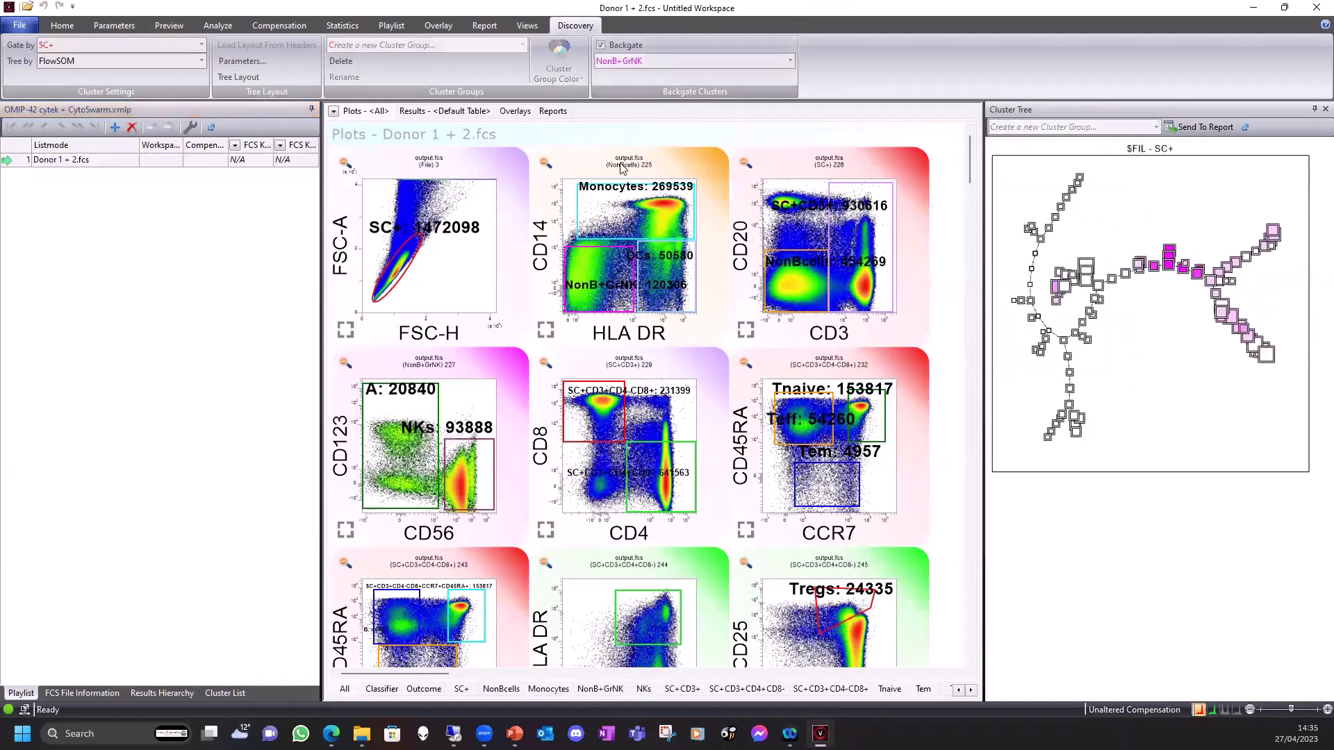
# - Move the File region in the File_scattered histogram from the second peak onto the first peak
pyautogui.scroll(-10, 924, 304)
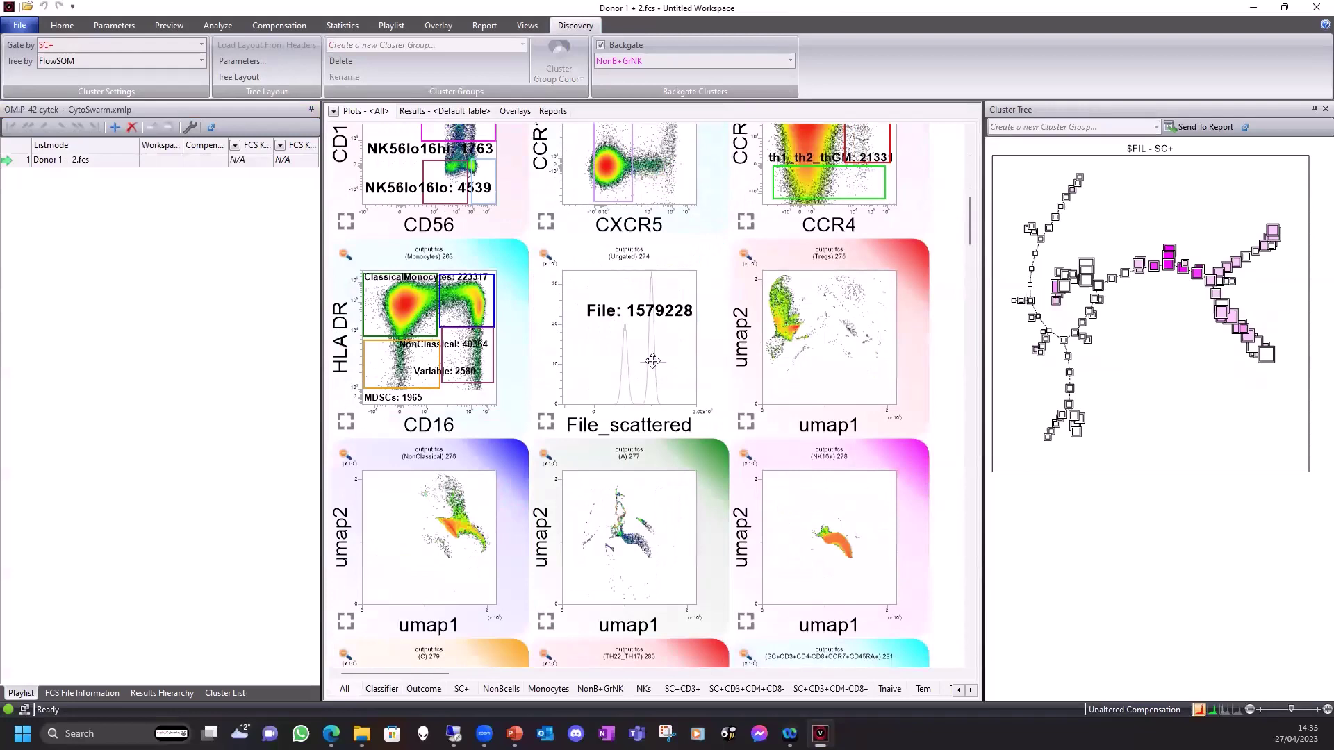
pyautogui.click(653, 361)
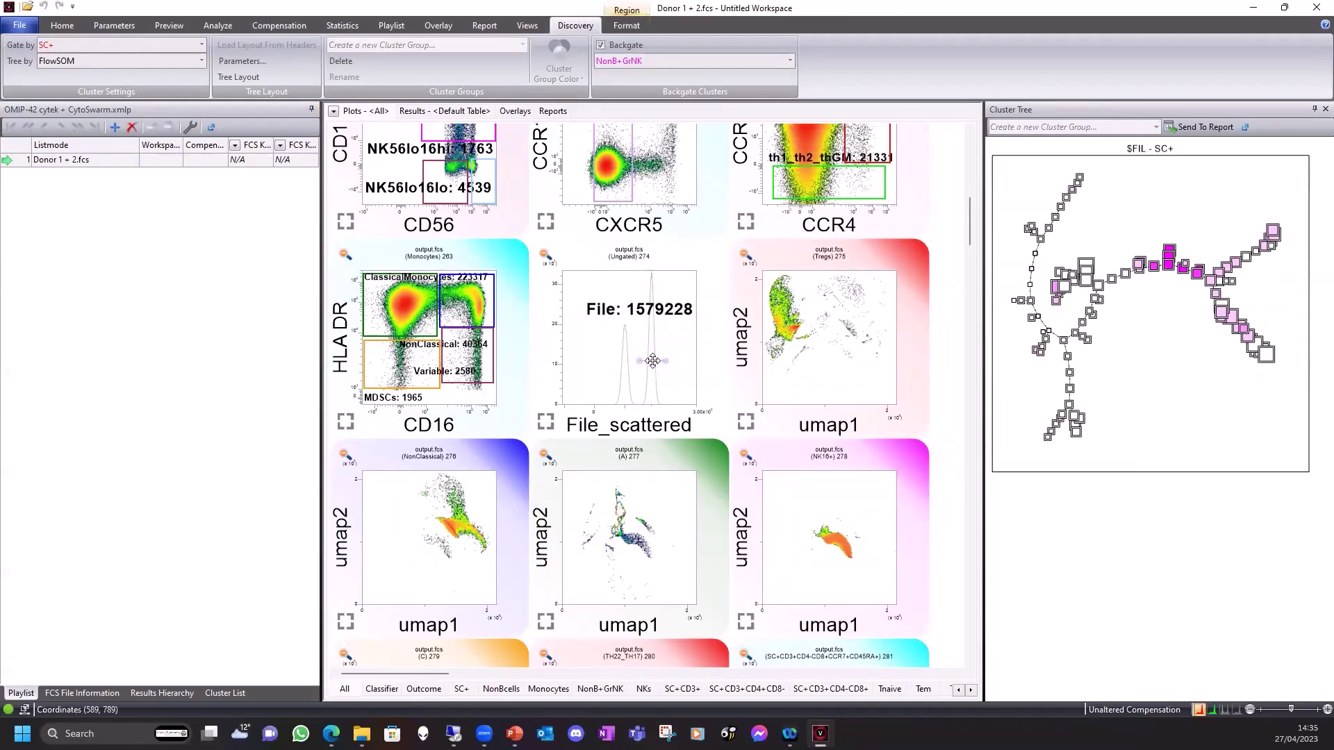
pyautogui.moveTo(652, 361); pyautogui.dragTo(623, 365)
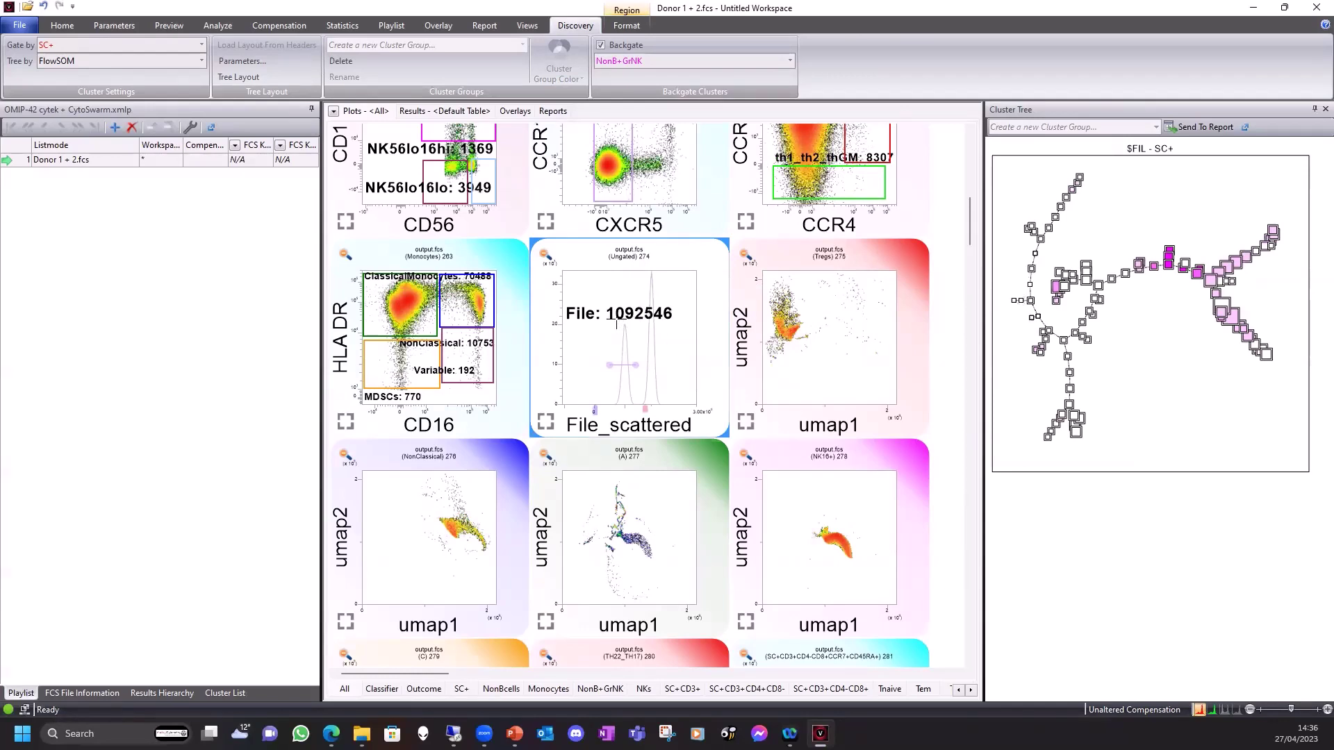
# - Examine how the gated marker plots and the umap plots of Donor 1 + 2 look for the selected file peak
pyautogui.scroll(15, 955, 362)
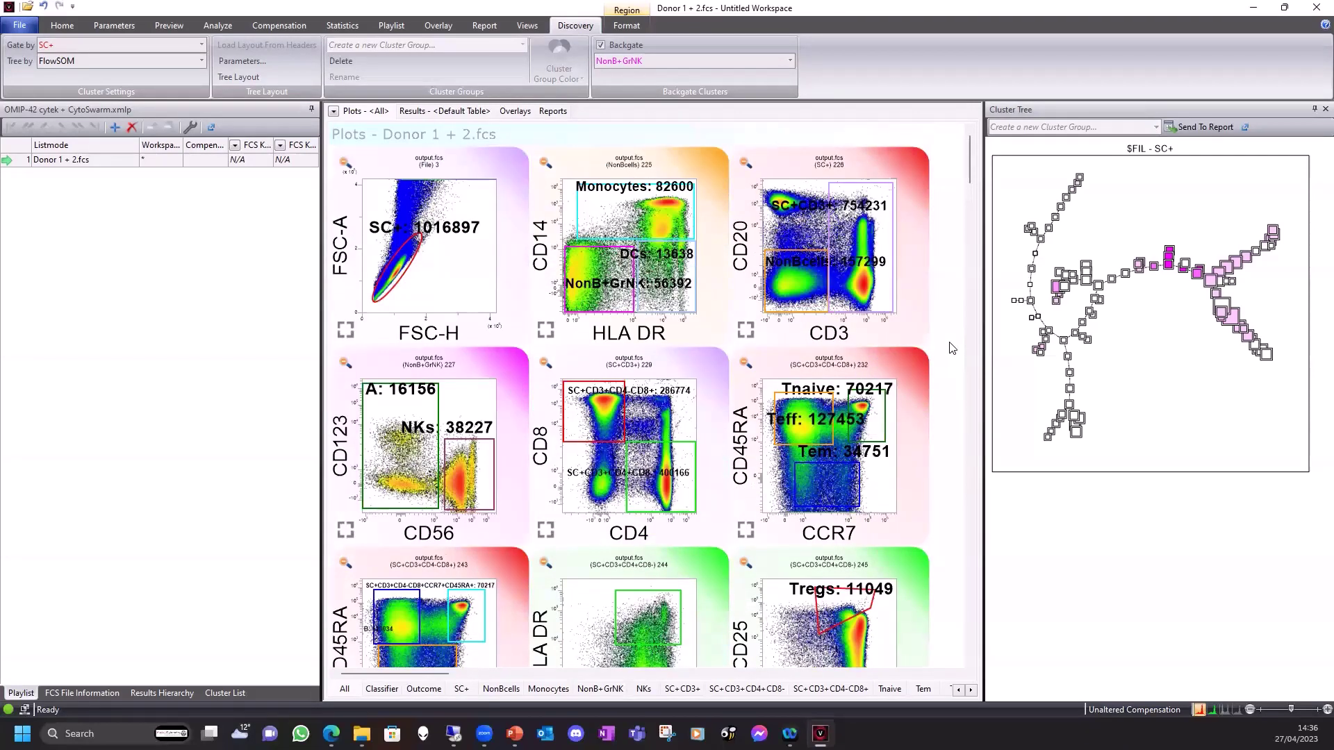
pyautogui.scroll(-5, 952, 348)
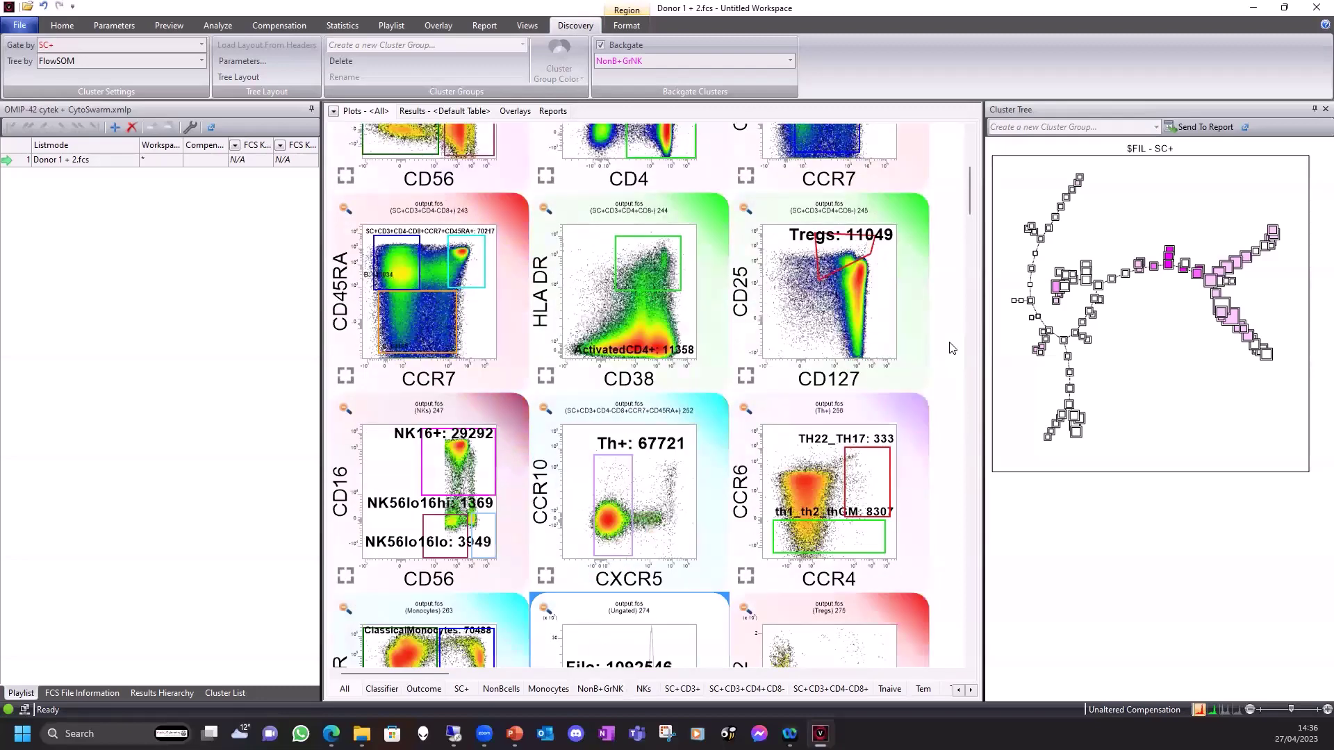
pyautogui.scroll(-2, 952, 348)
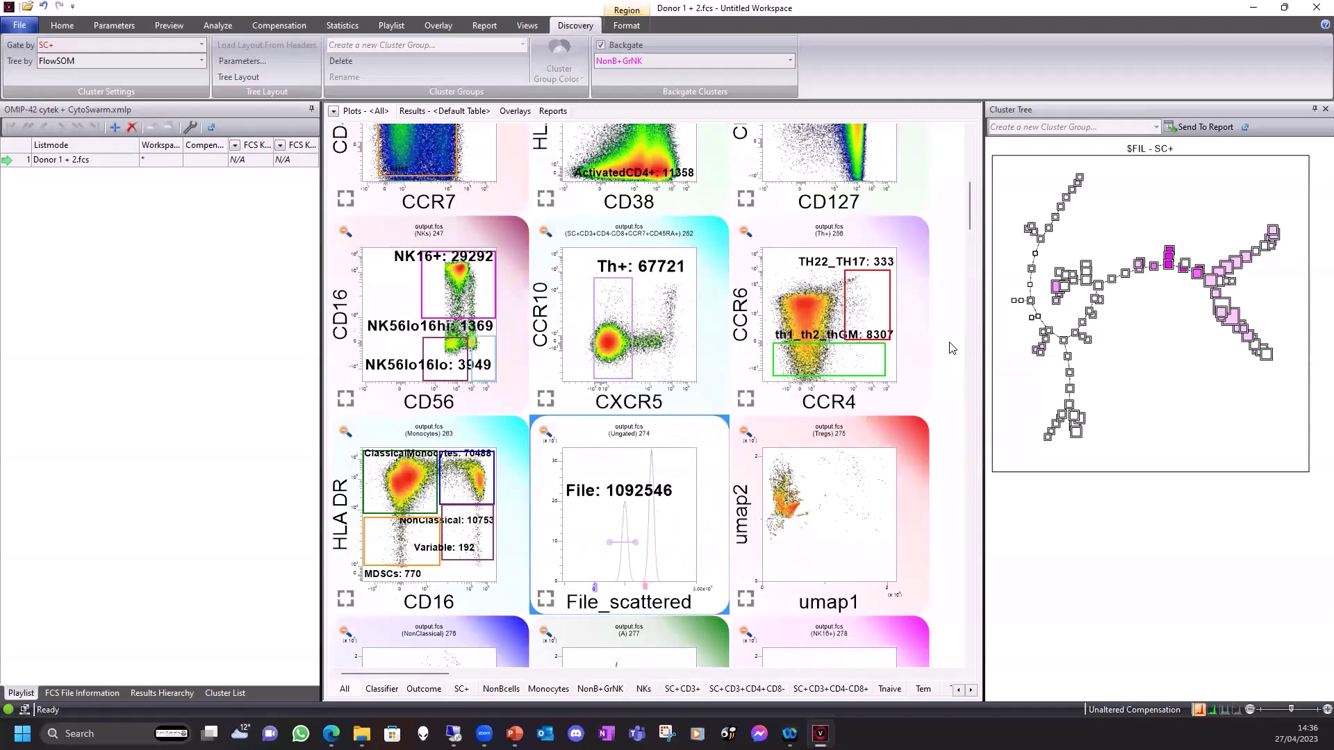
pyautogui.scroll(-2, 952, 347)
pyautogui.scroll(-2, 952, 347)
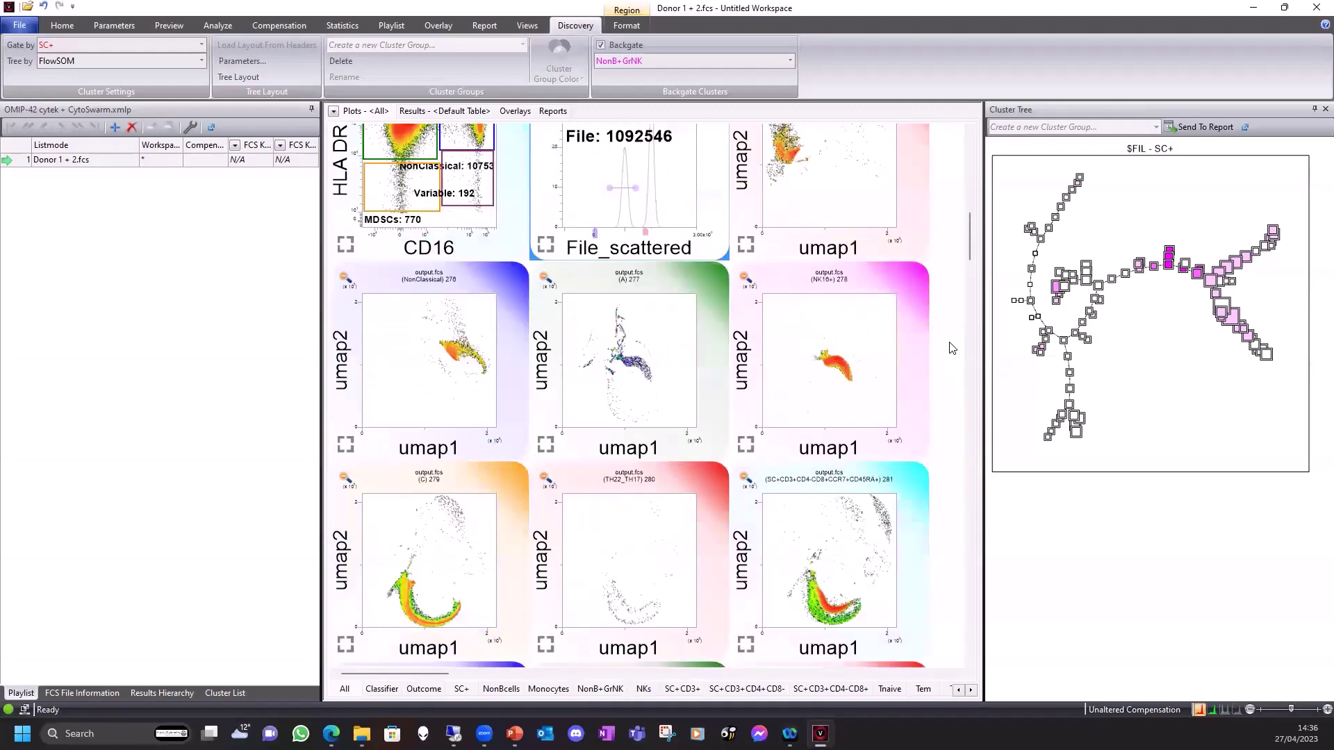
pyautogui.scroll(-2, 952, 347)
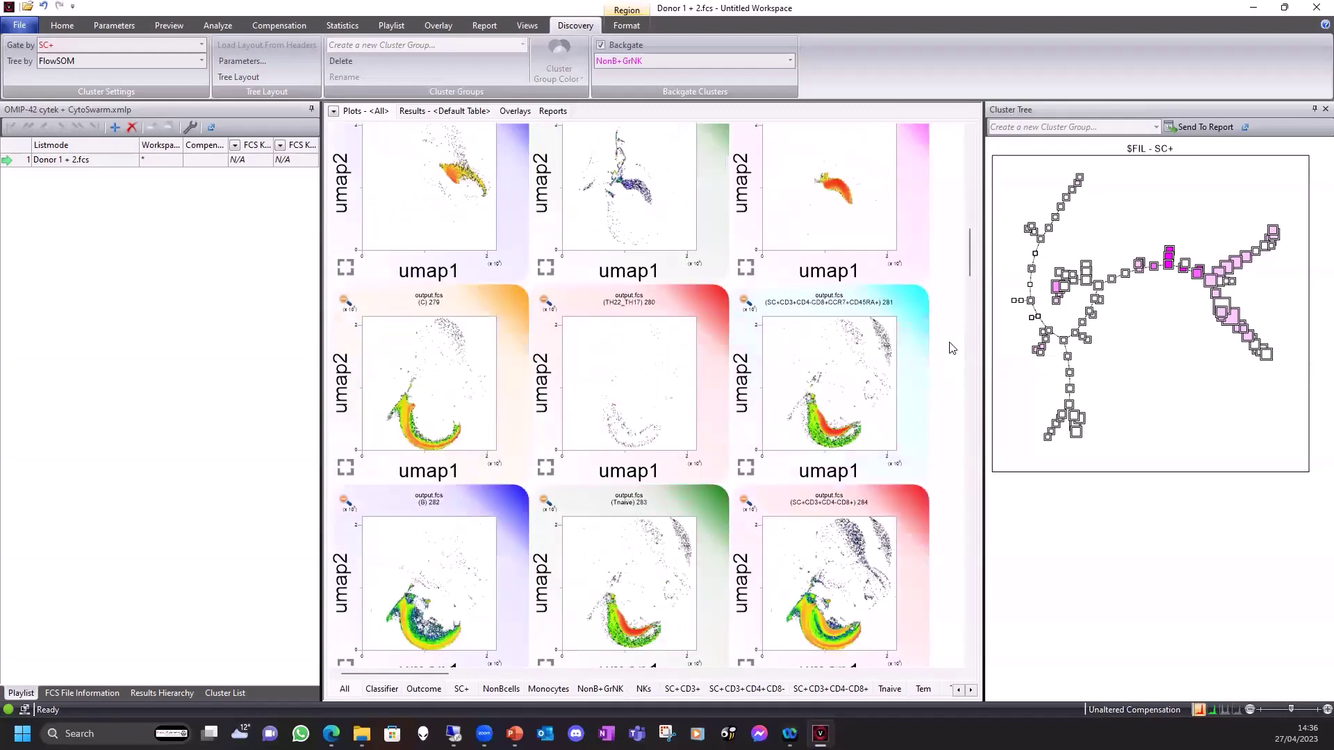
pyautogui.scroll(-5, 952, 347)
pyautogui.scroll(-2, 952, 347)
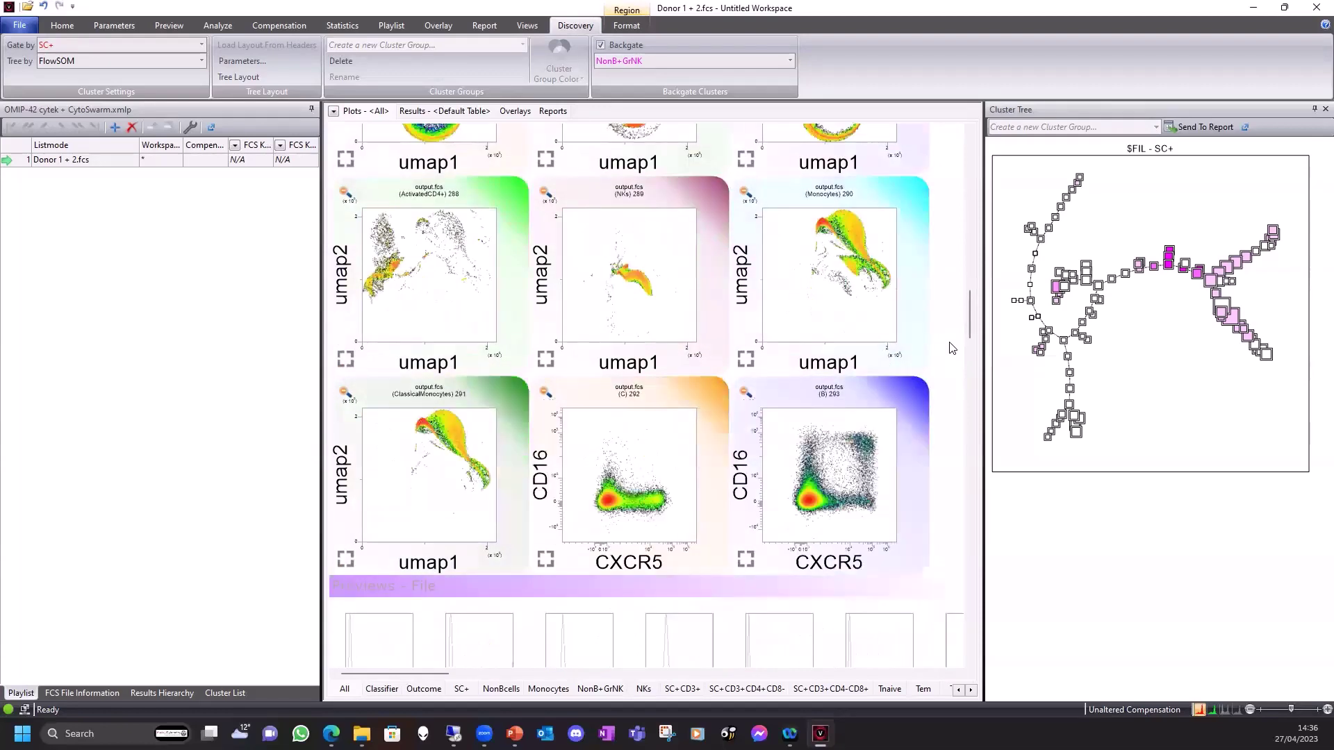
pyautogui.scroll(6, 952, 347)
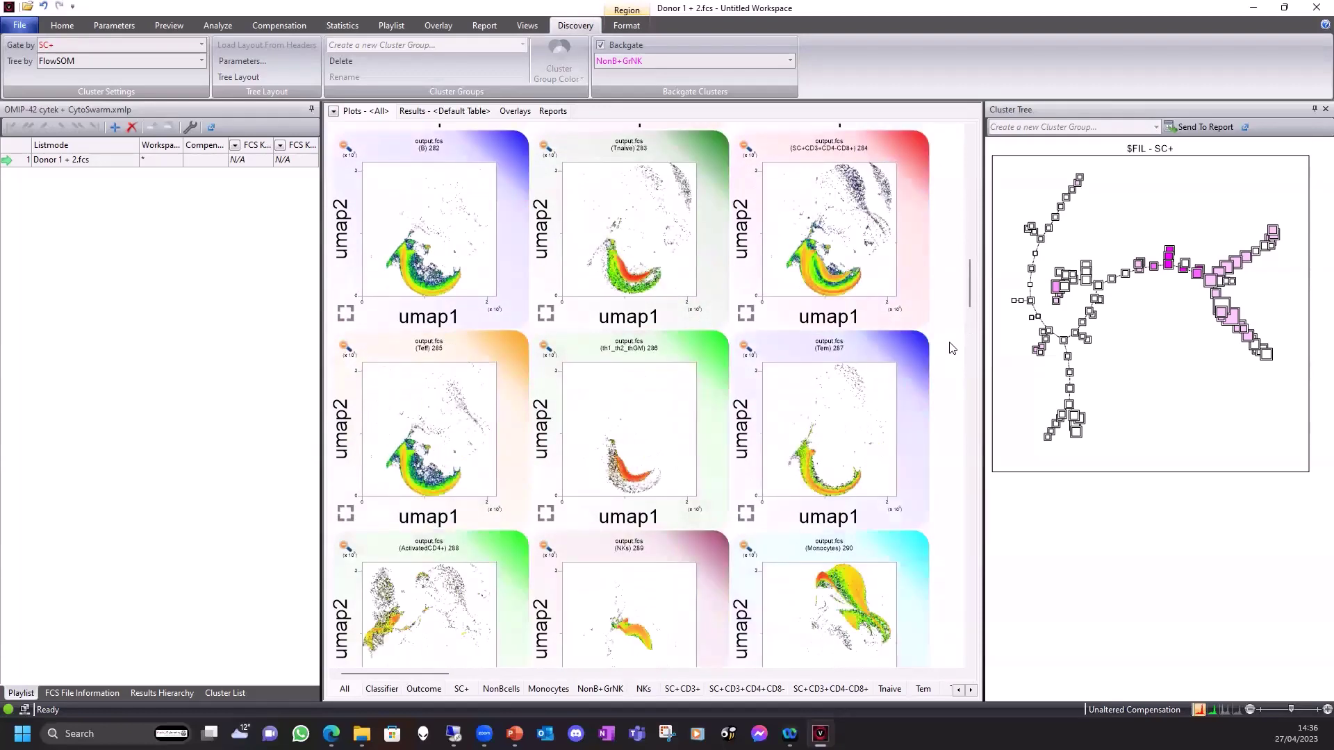
pyautogui.scroll(2, 952, 348)
pyautogui.scroll(7, 952, 347)
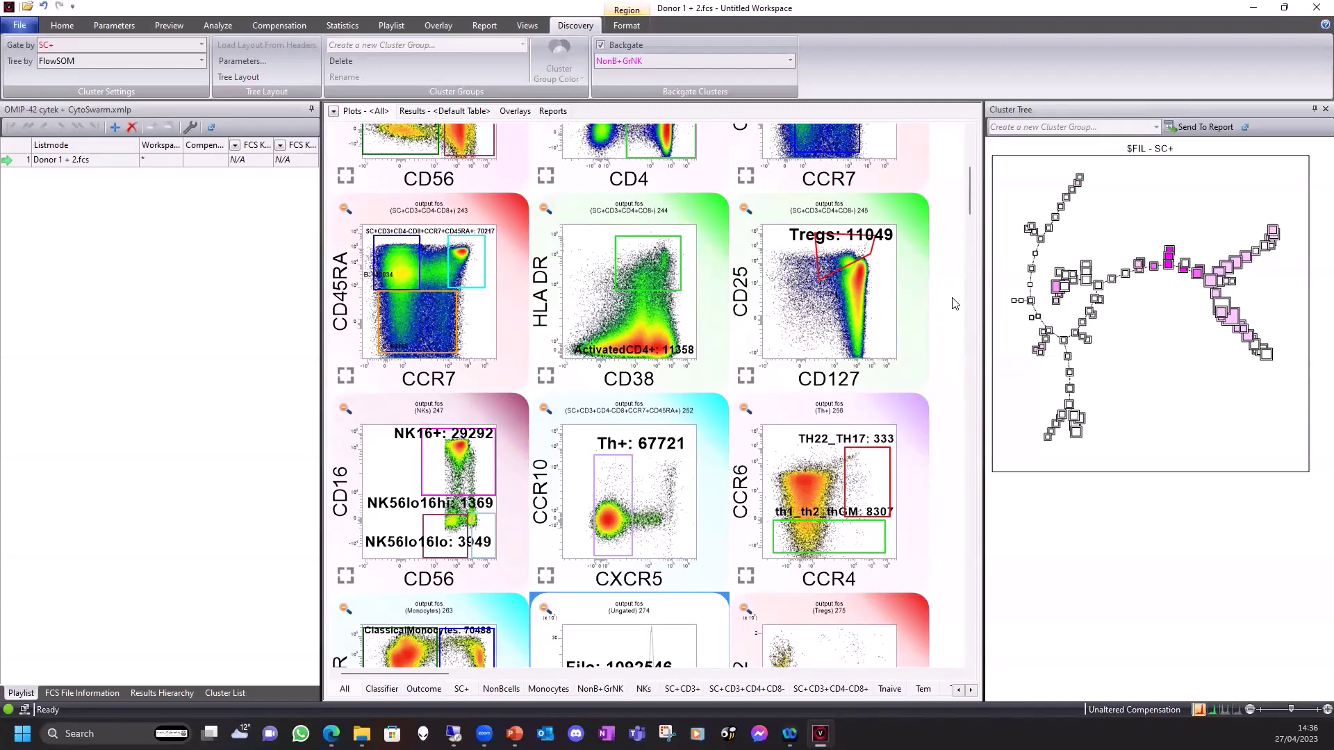
pyautogui.scroll(5, 954, 303)
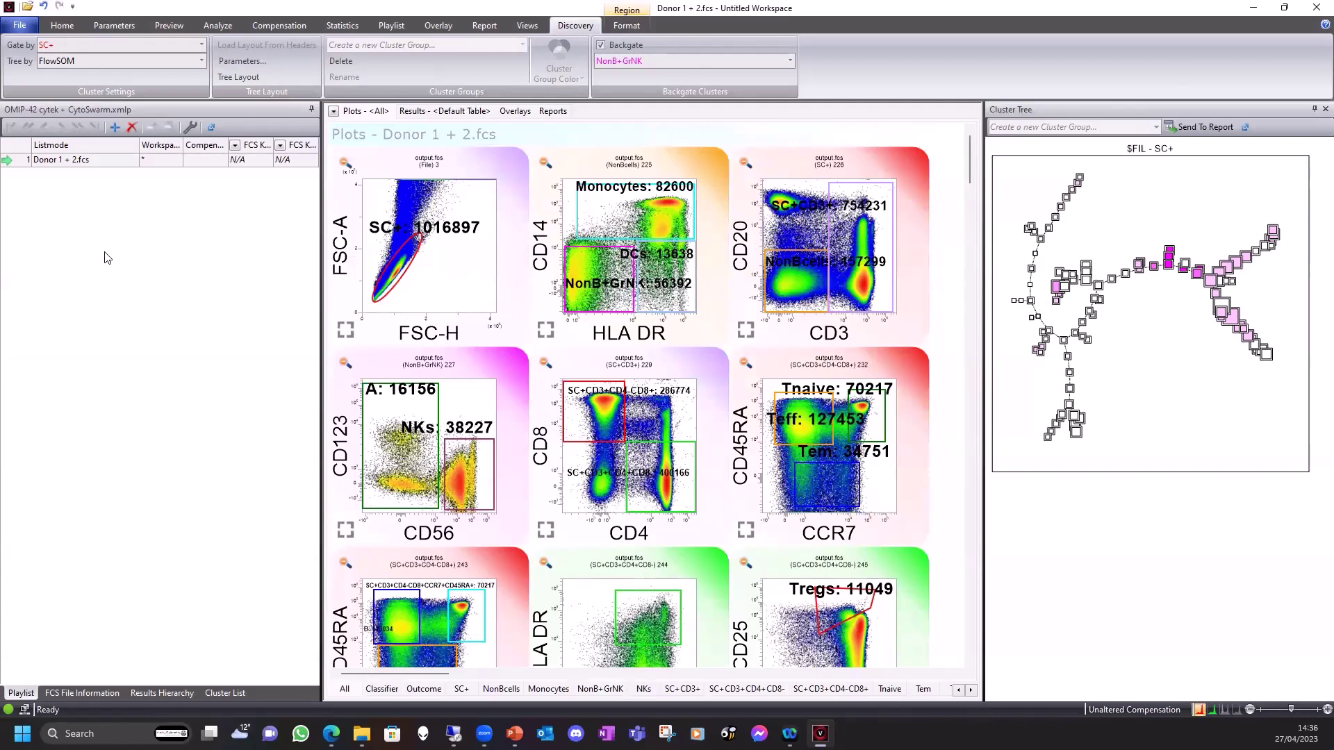
# - Display the available parameters of the Donor 1 + 2 listmode file
pyautogui.click(114, 25)
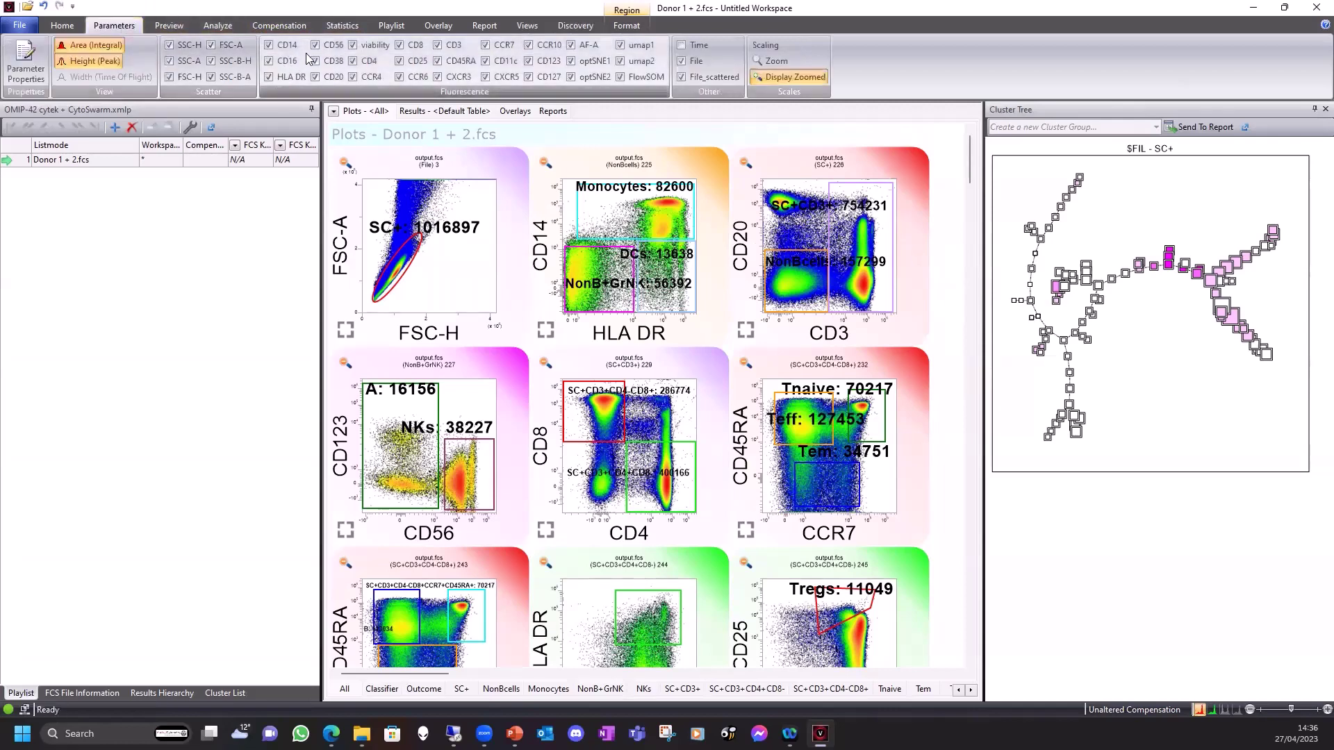